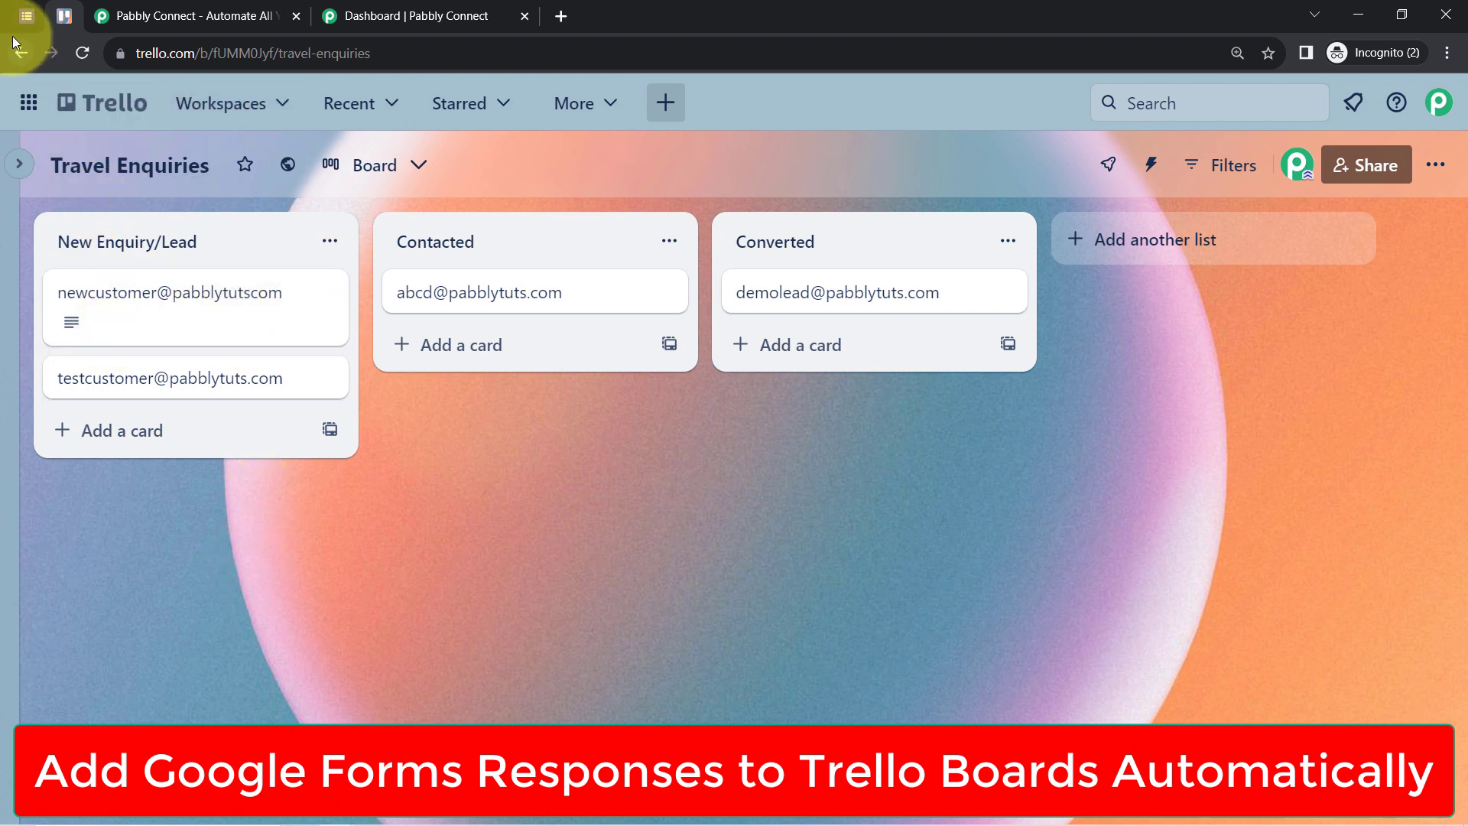
- Review the Travel Enquiry Form, the Travel Enquiries board in Trello, and the Pabbly Connect home page and dashboard
left_click(23, 17)
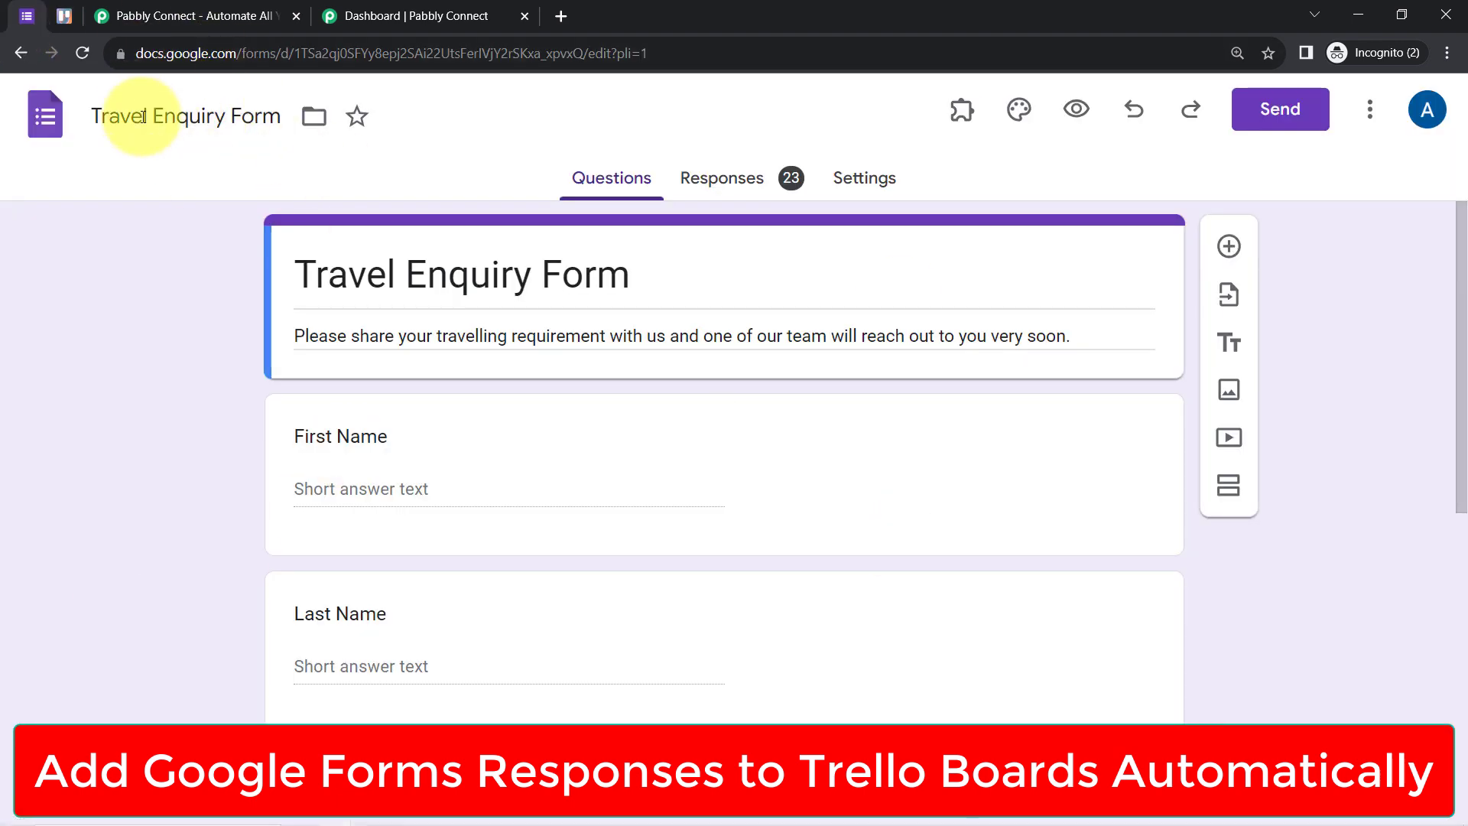
left_click(61, 15)
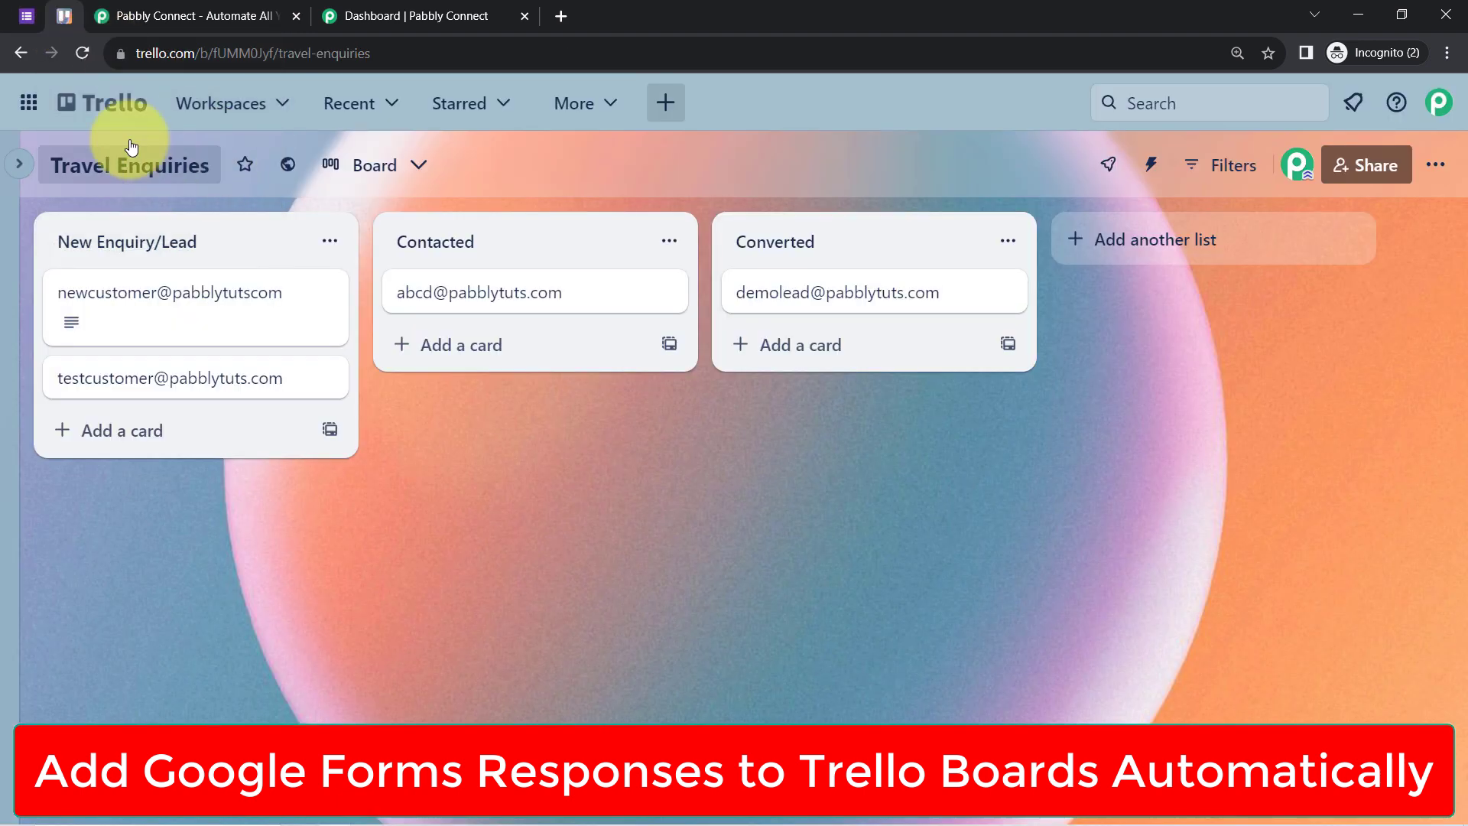
left_click(222, 15)
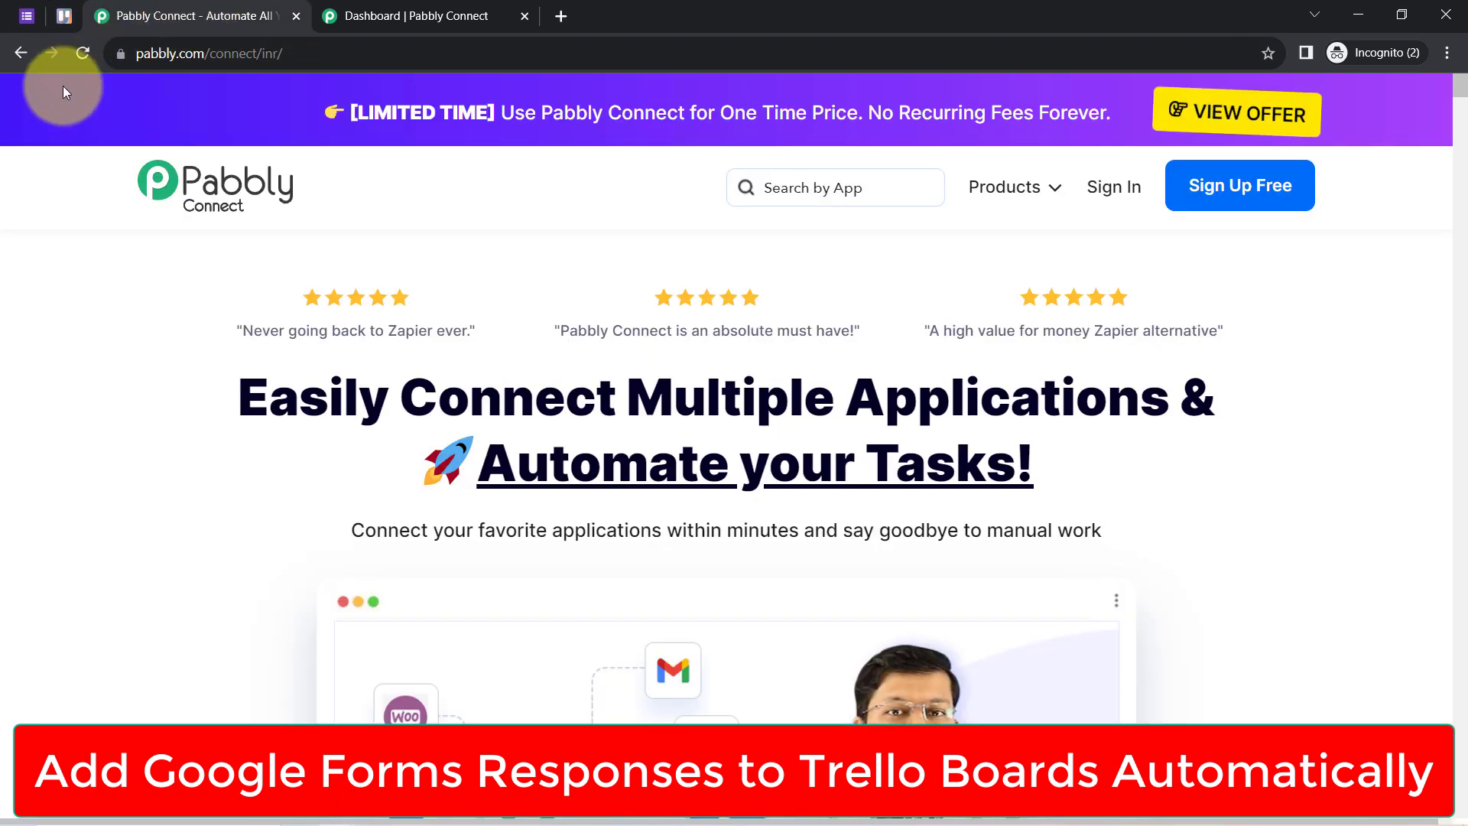
left_click_drag(153, 62, 359, 52)
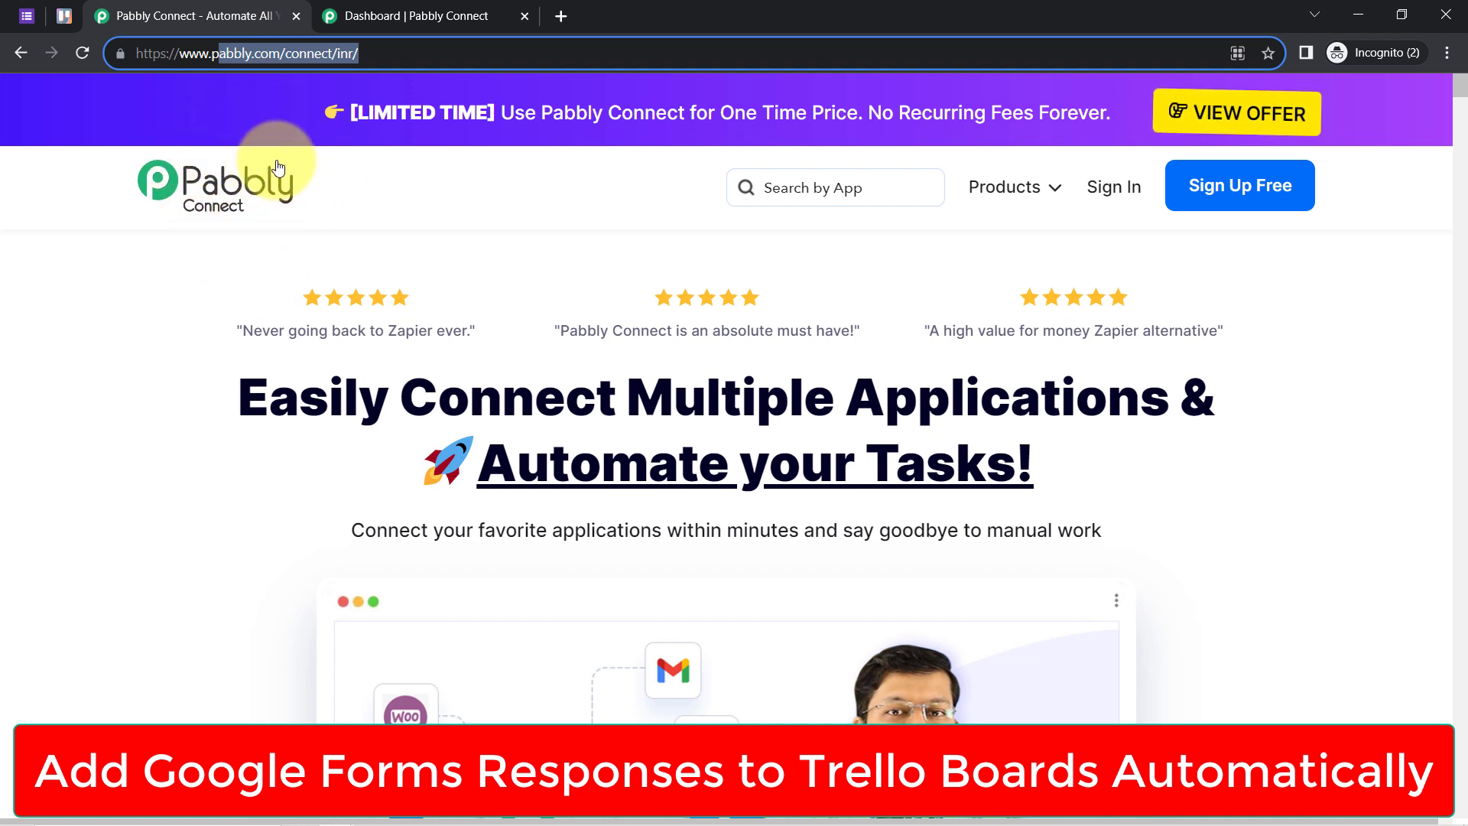
left_click(256, 387)
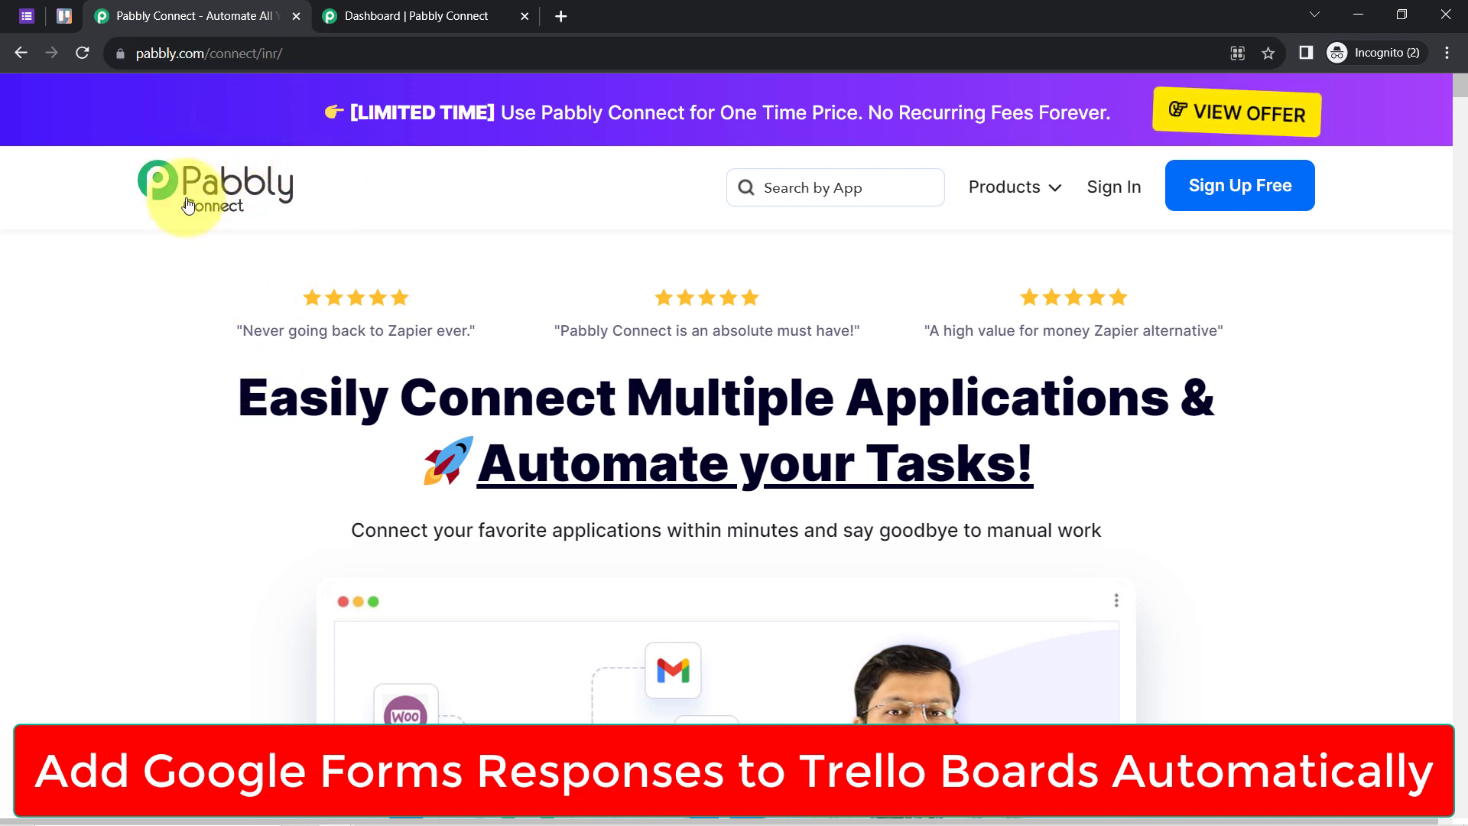
double_click(488, 389)
double_click(979, 398)
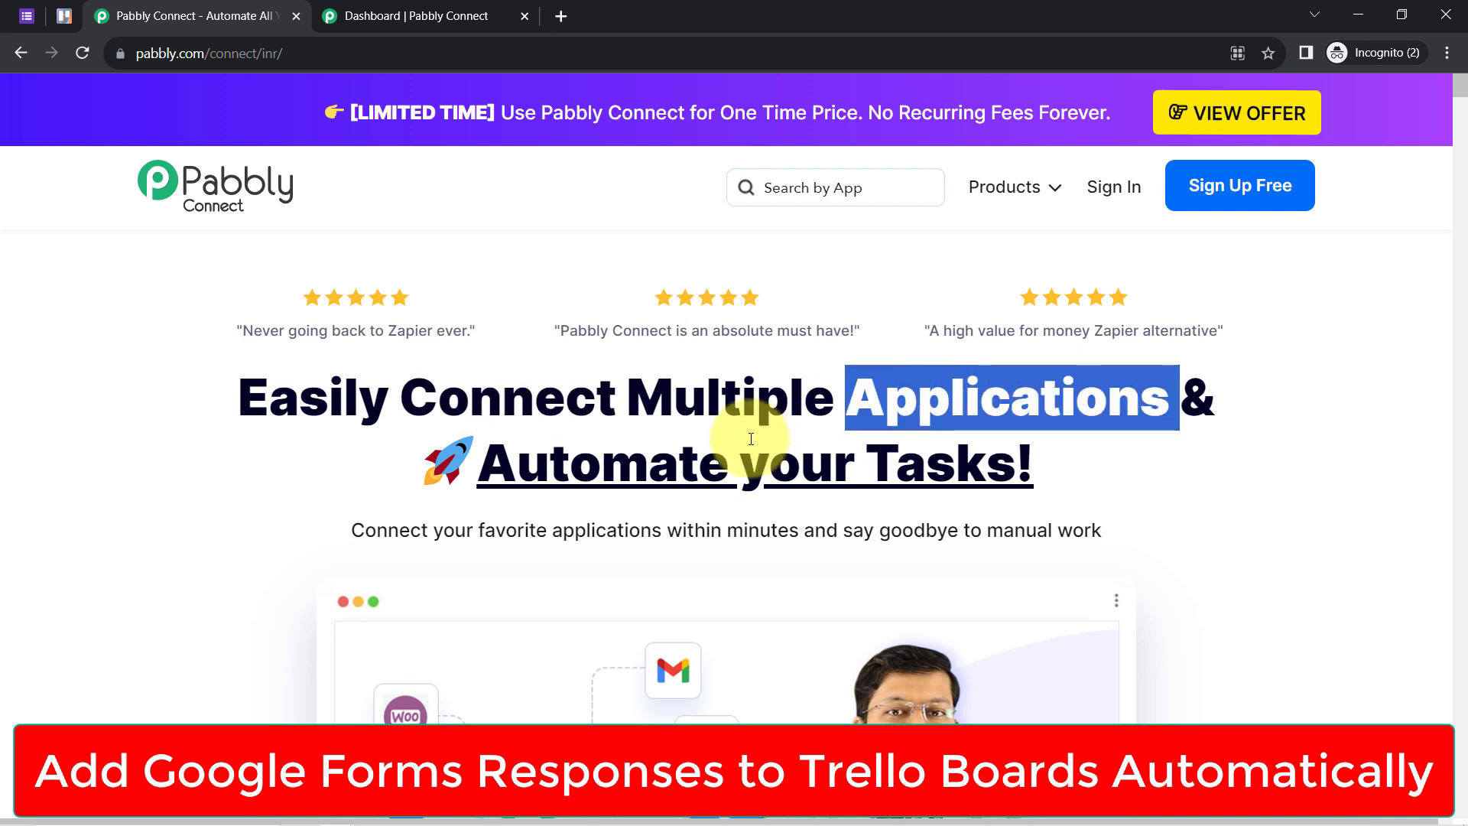
left_click(617, 483)
double_click(617, 483)
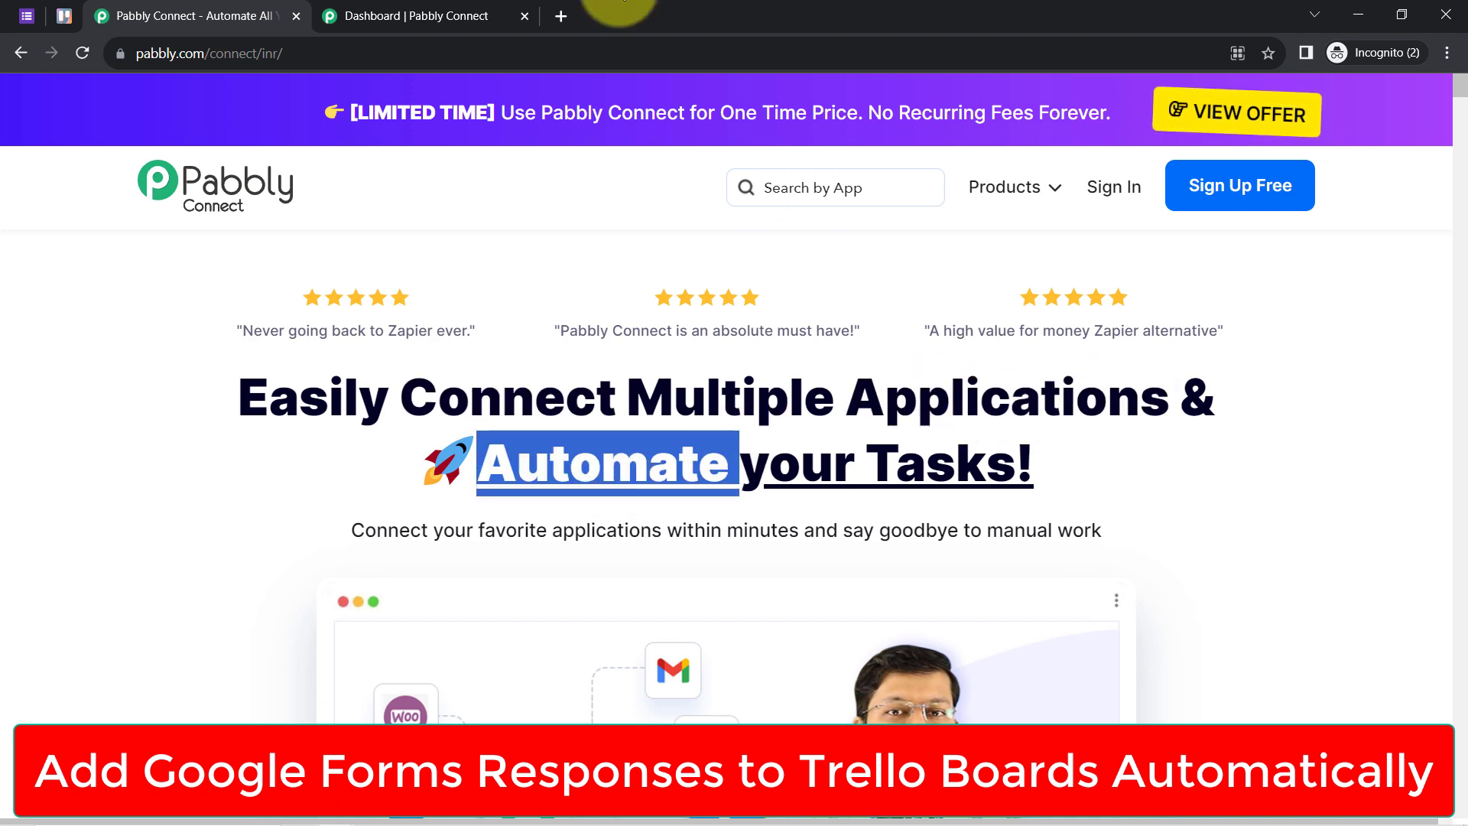
left_click(422, 9)
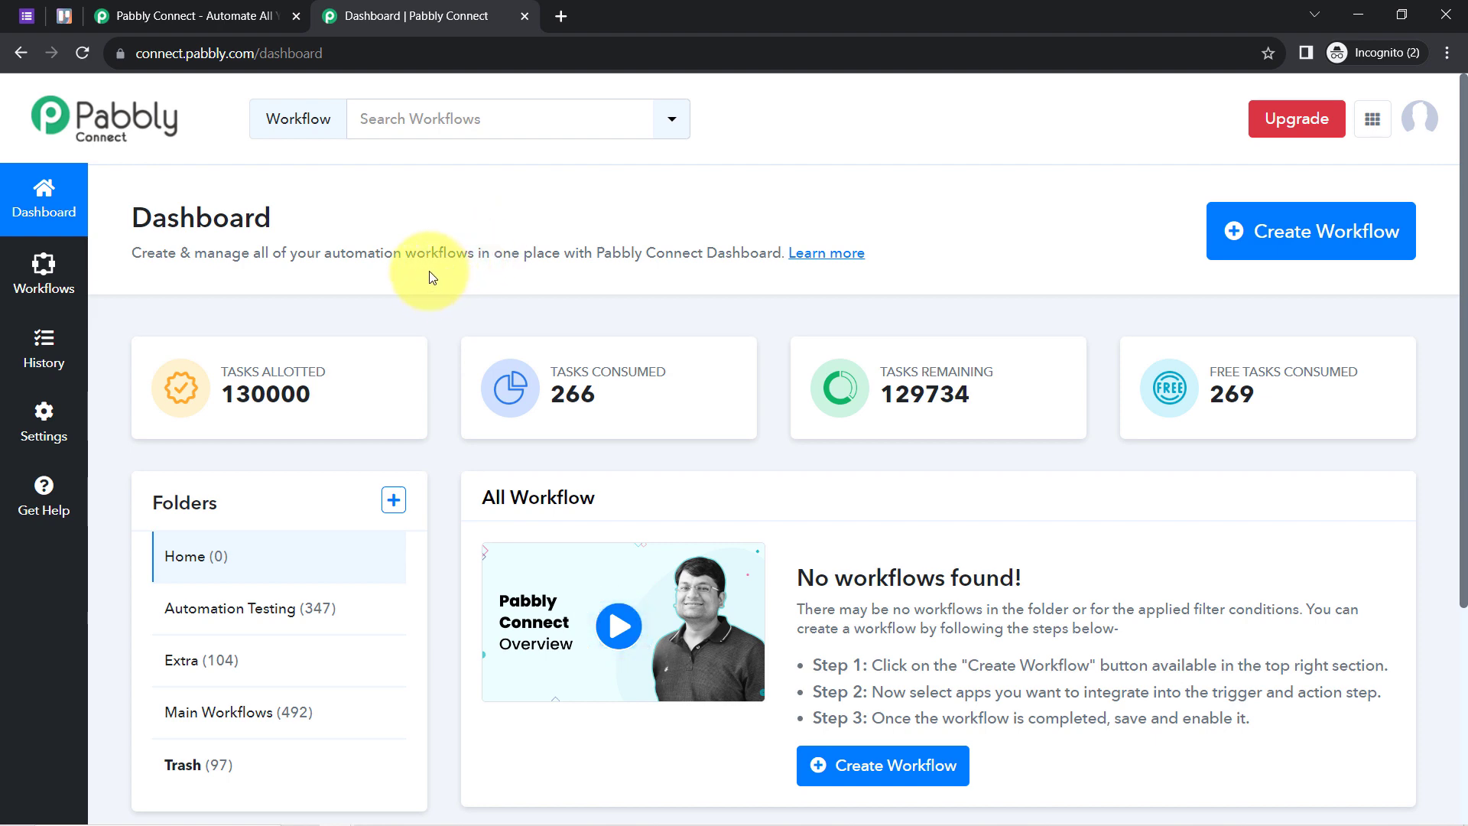
left_click(222, 14)
left_click(509, 299)
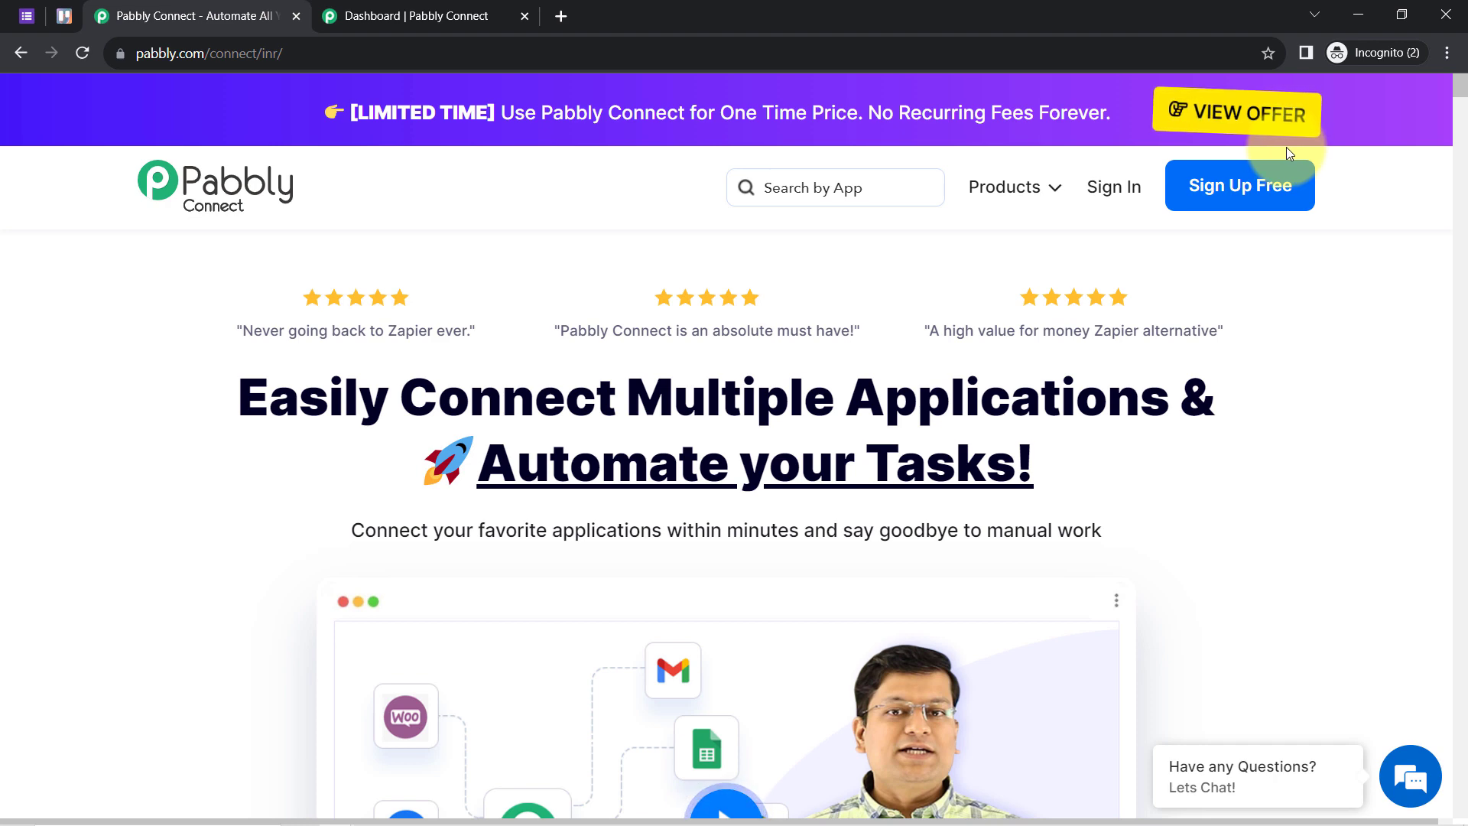
- From the Pabbly Connect dashboard, create a workflow named "Add Google Forms Responses to Trello Boards Automatically" in the Main Workflows folder
left_click(449, 15)
double_click(268, 220)
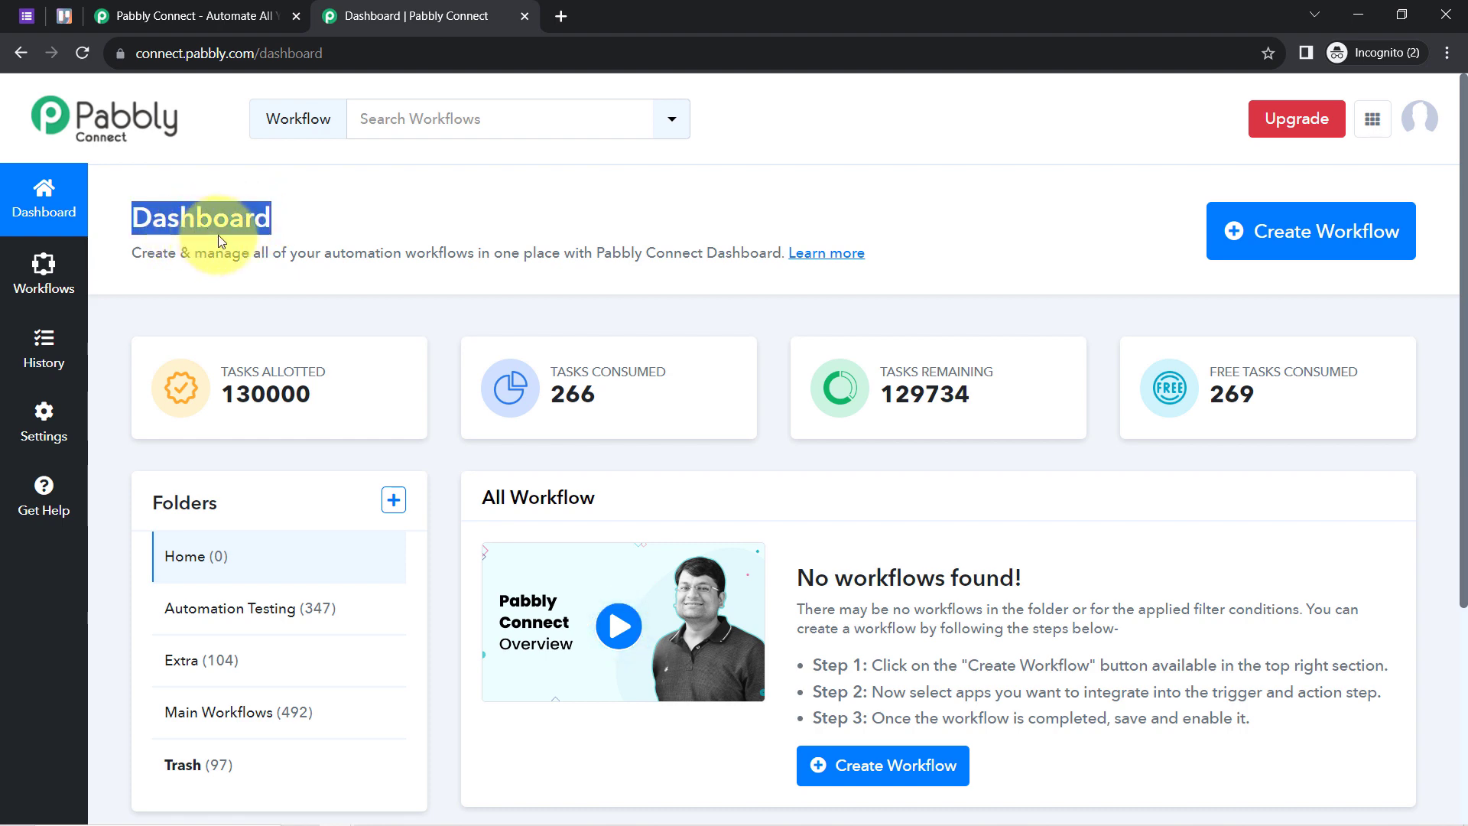
left_click(1315, 246)
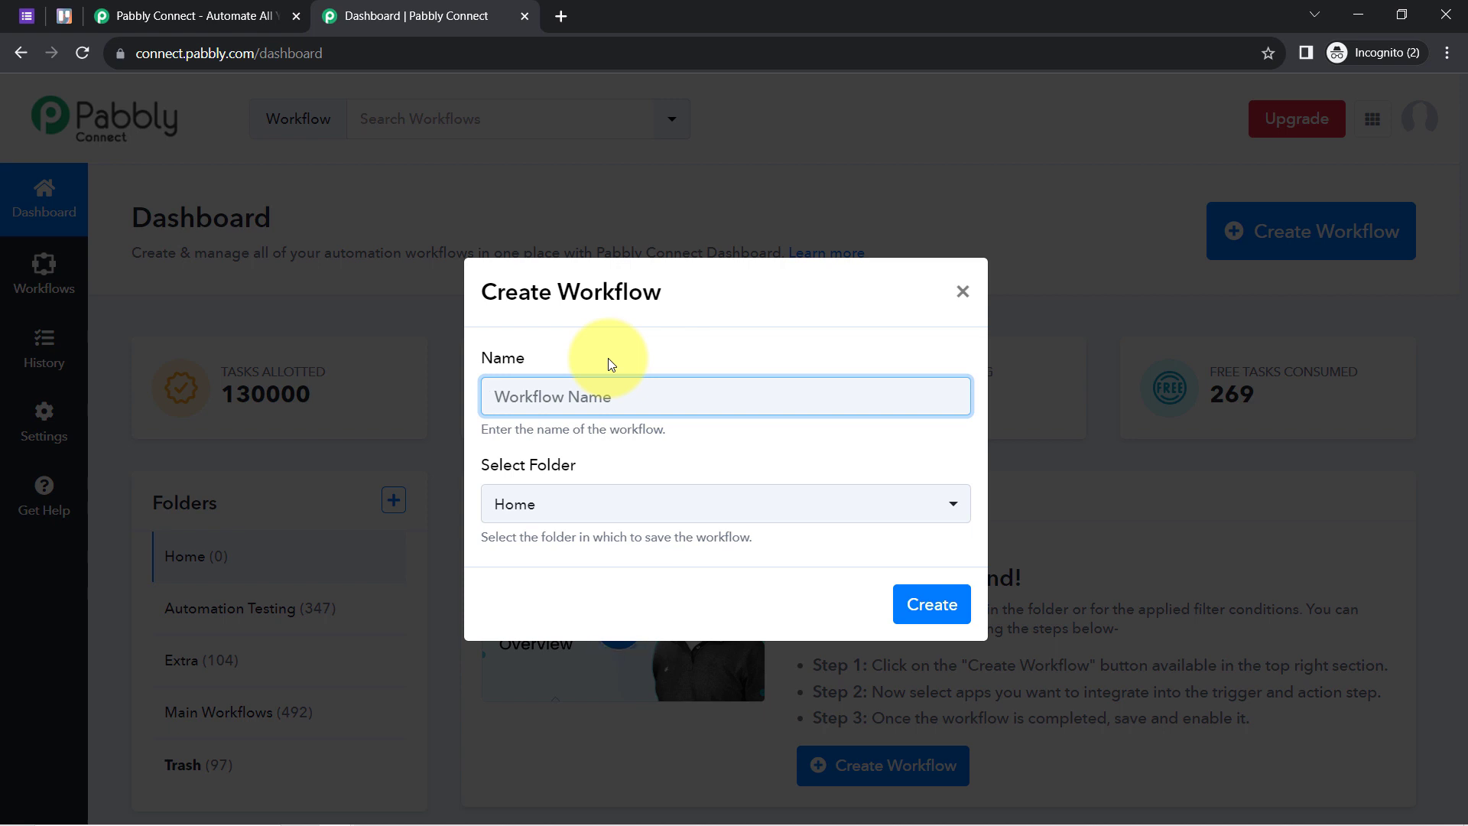
type("Add Google Forms Responses to Trello Boards Automatically")
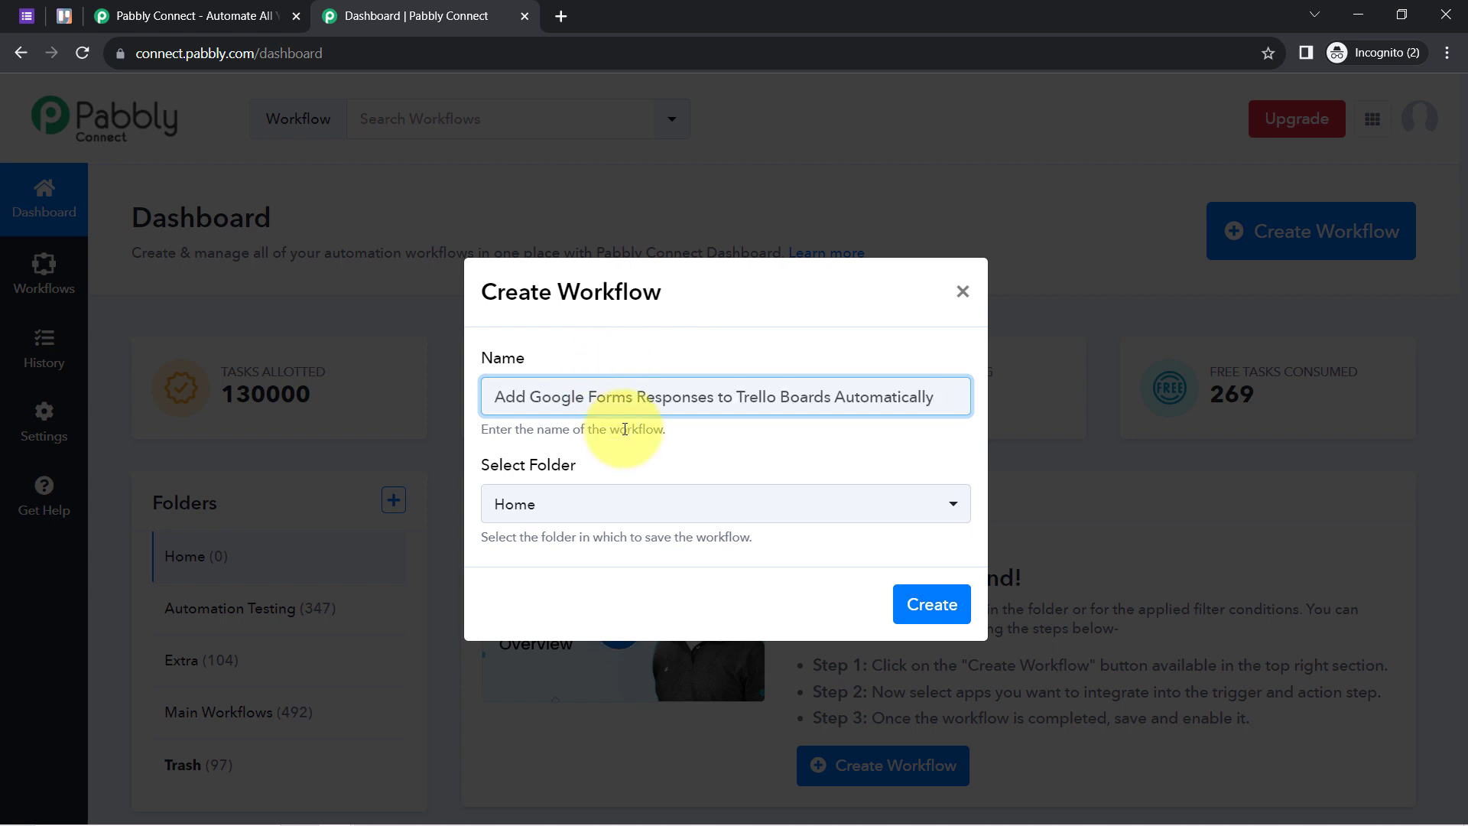
left_click_drag(553, 291, 628, 315)
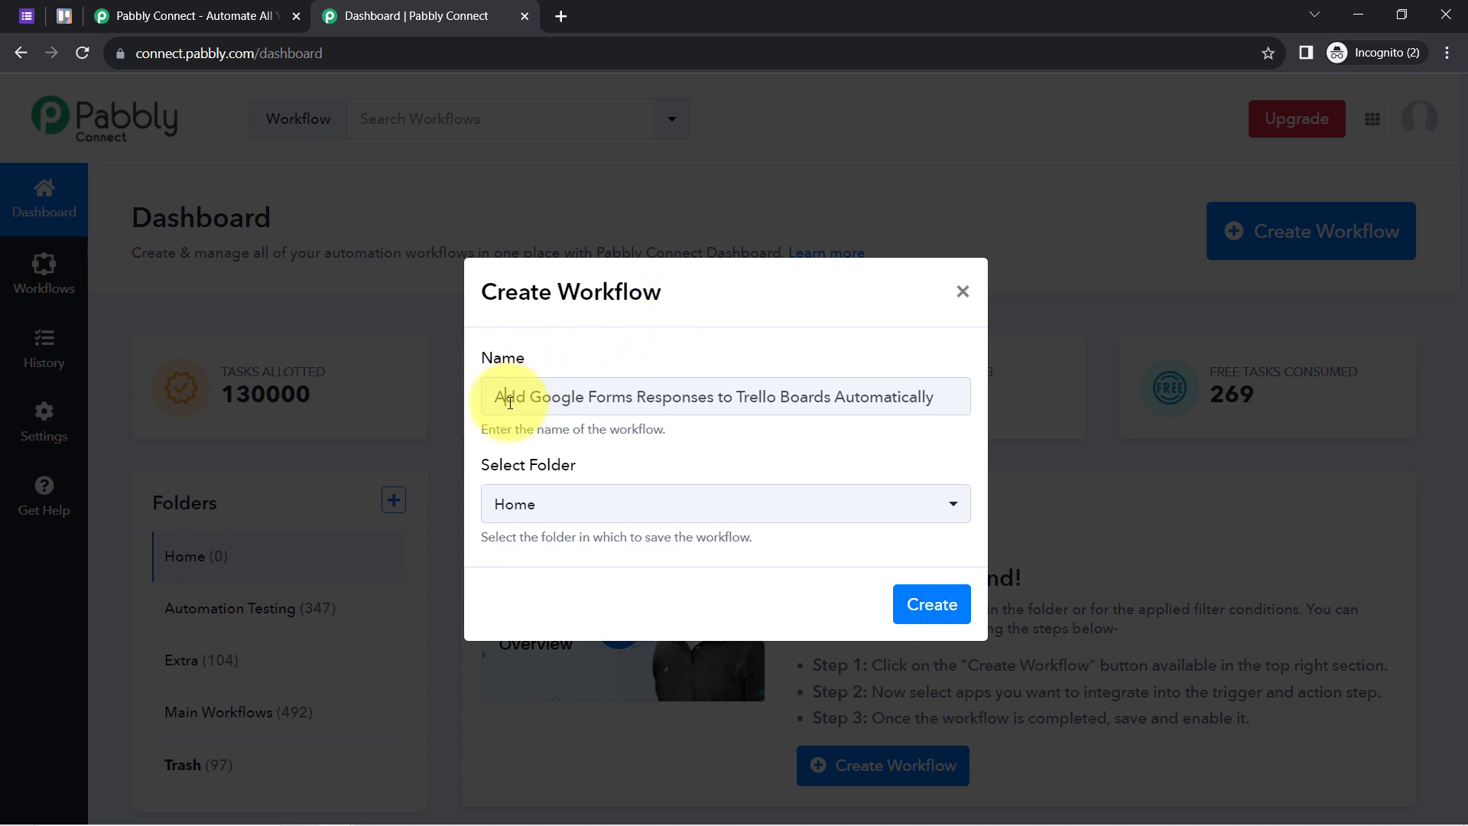
left_click_drag(509, 403, 514, 403)
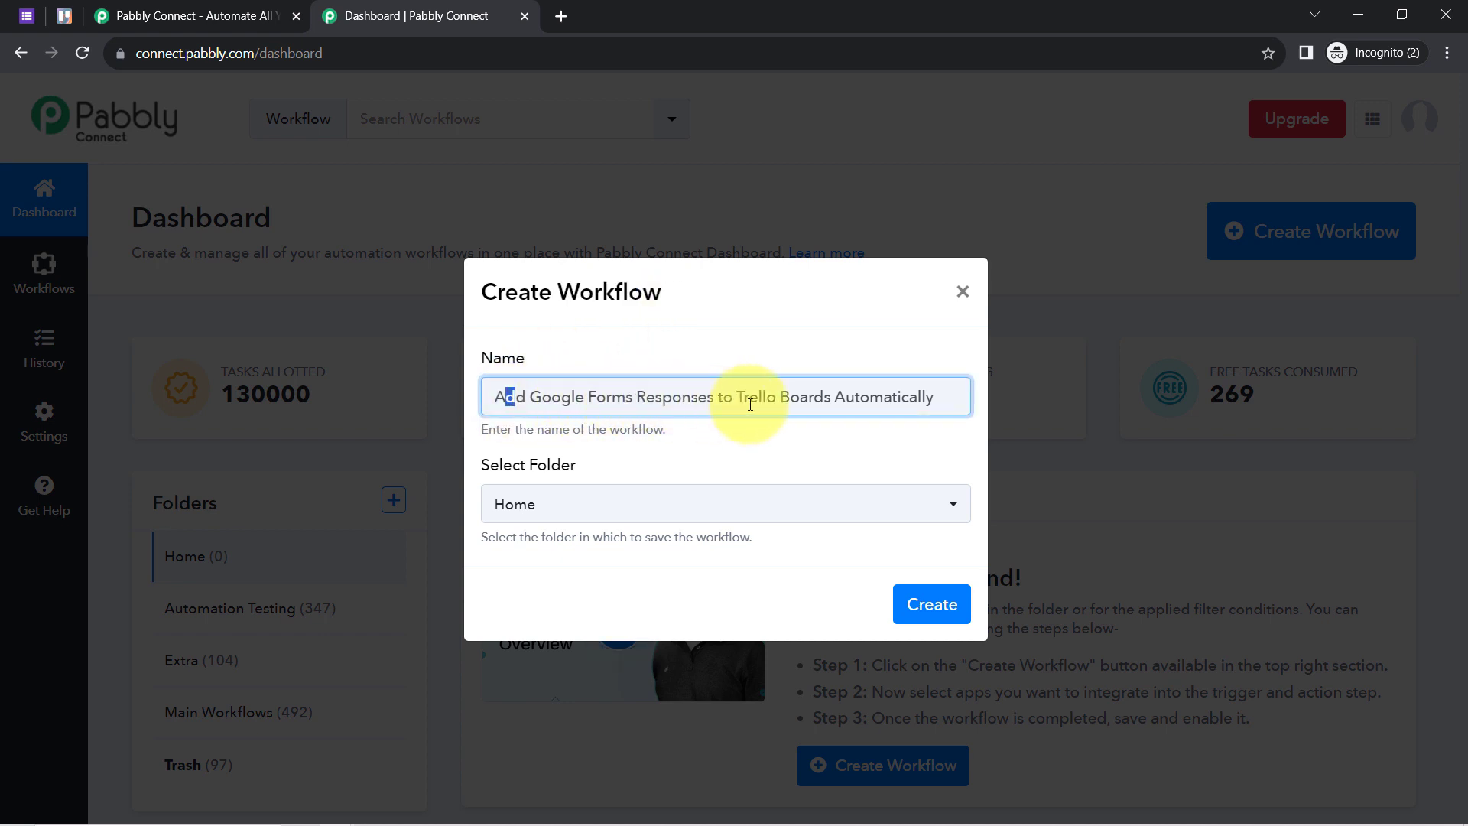
left_click(882, 397)
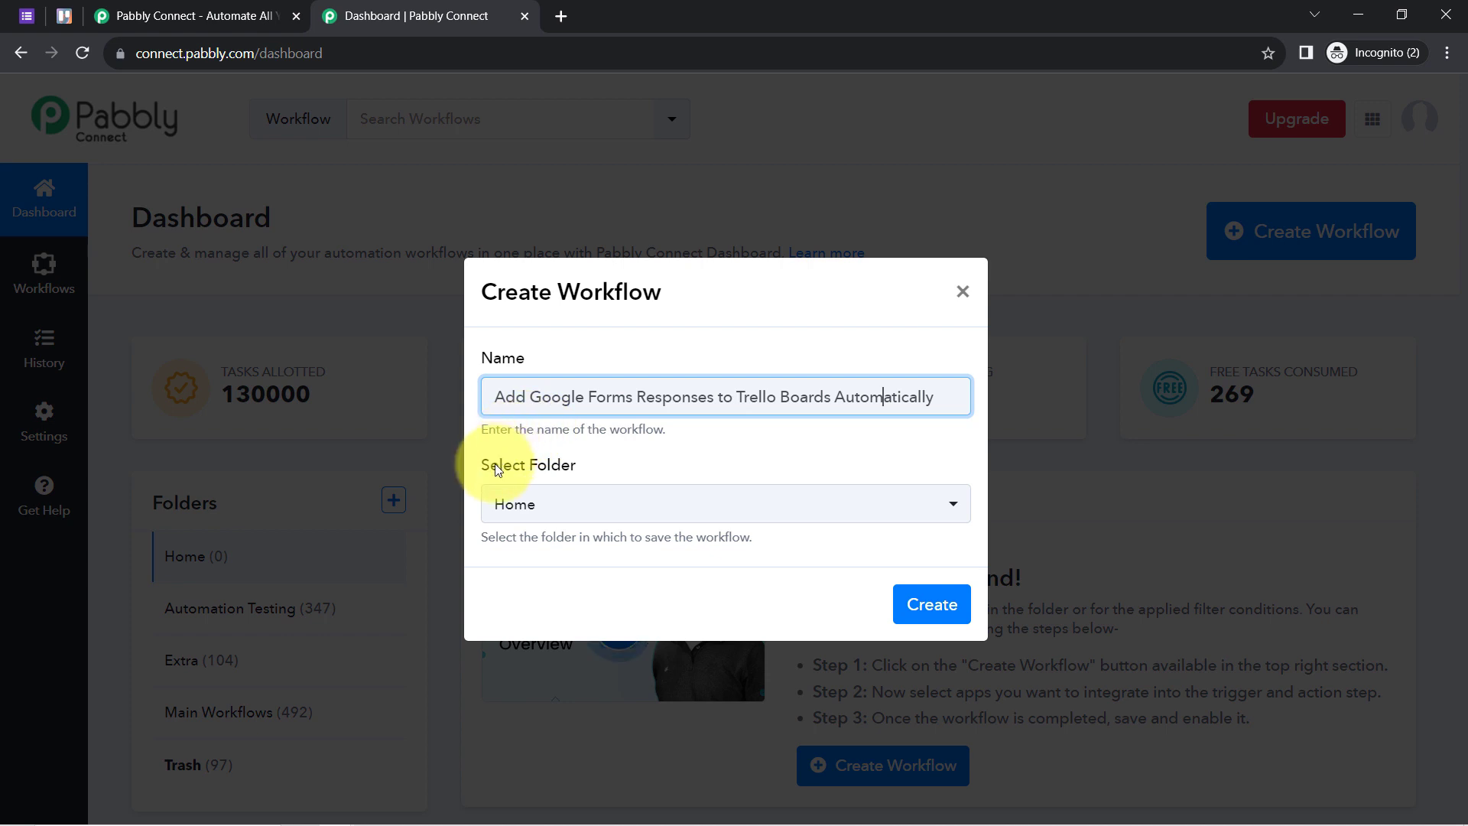
left_click_drag(498, 468, 575, 466)
left_click(579, 510)
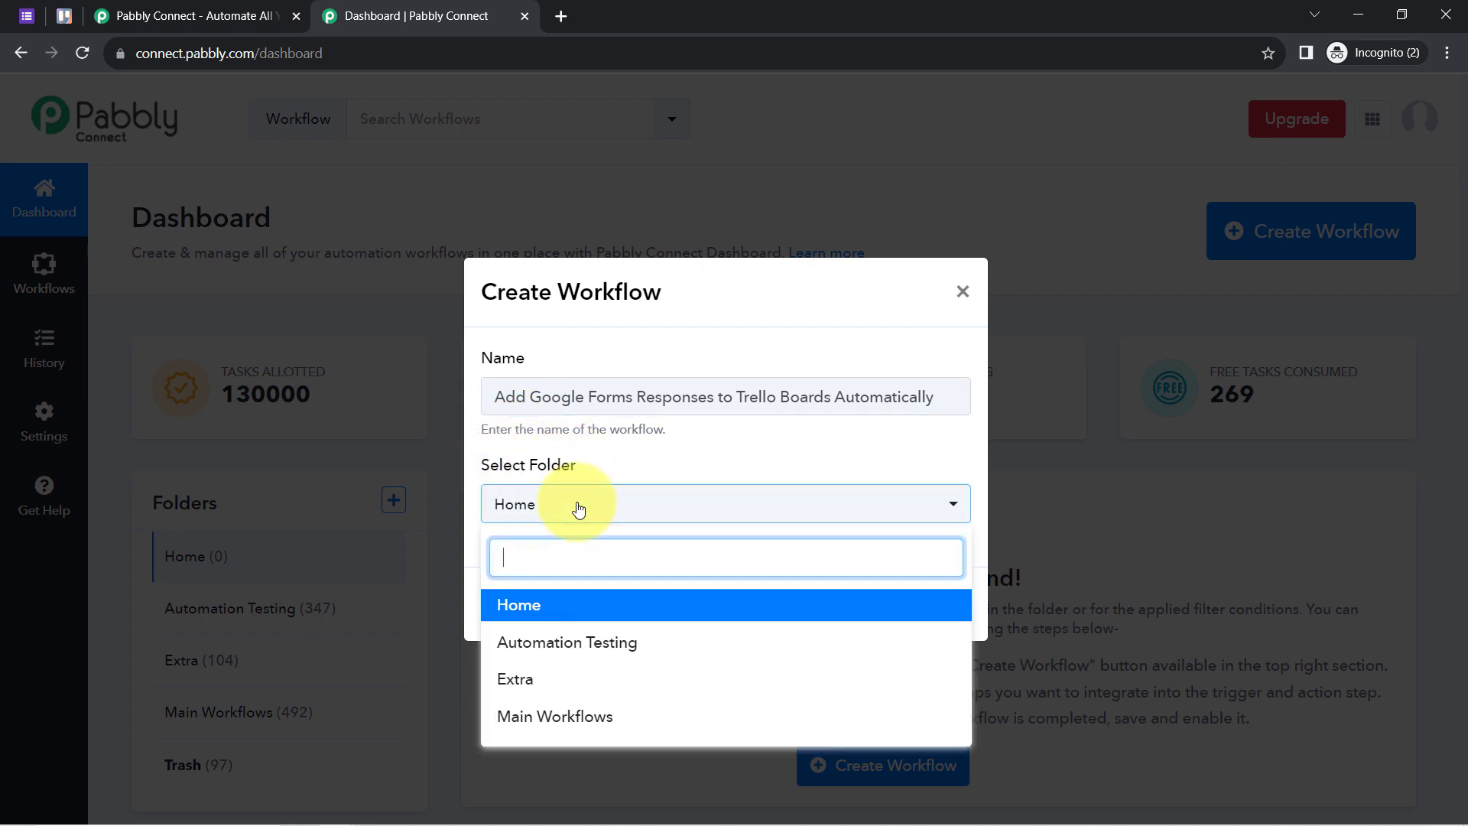
left_click(516, 715)
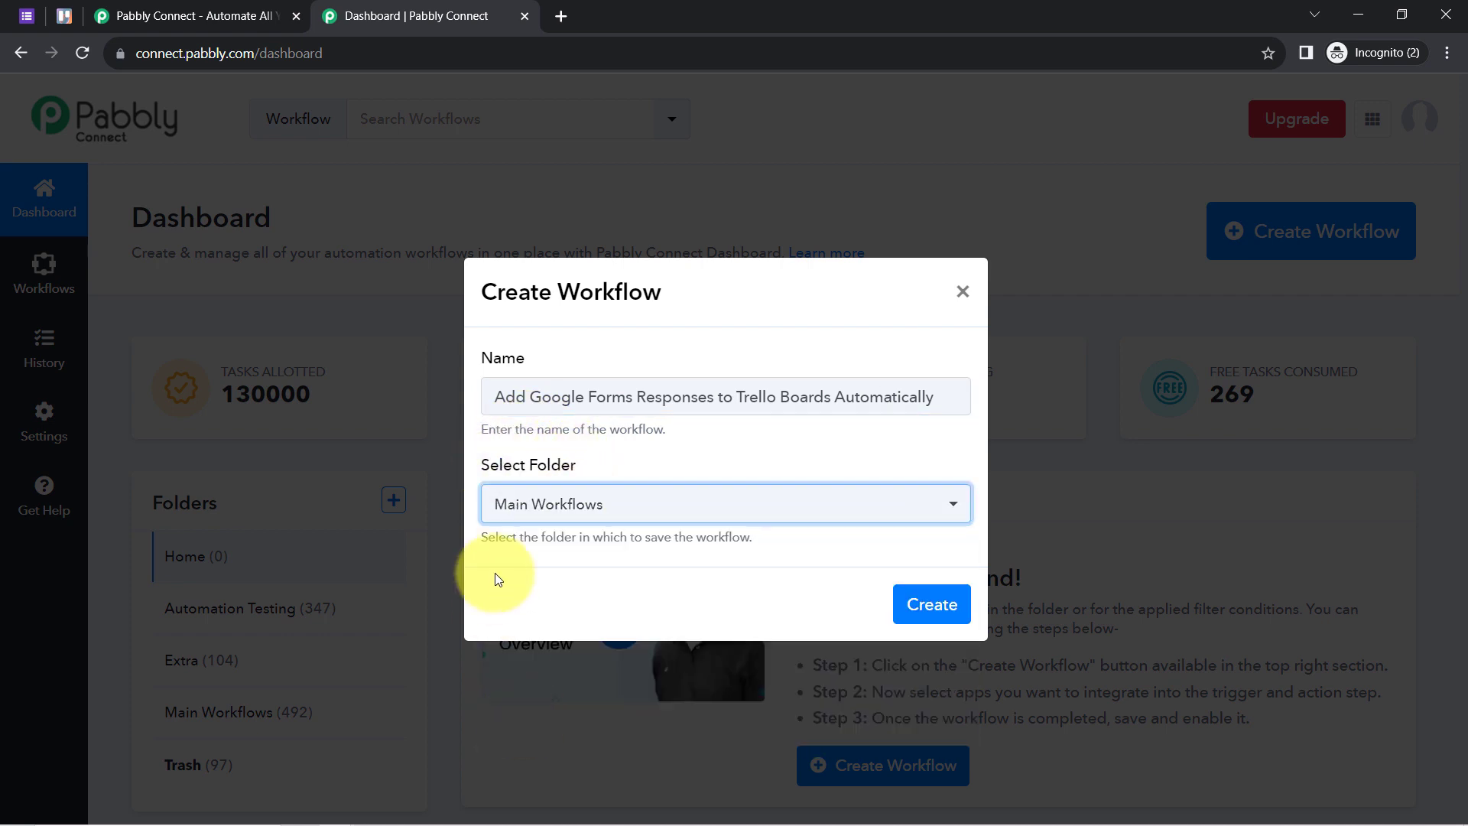
left_click(944, 604)
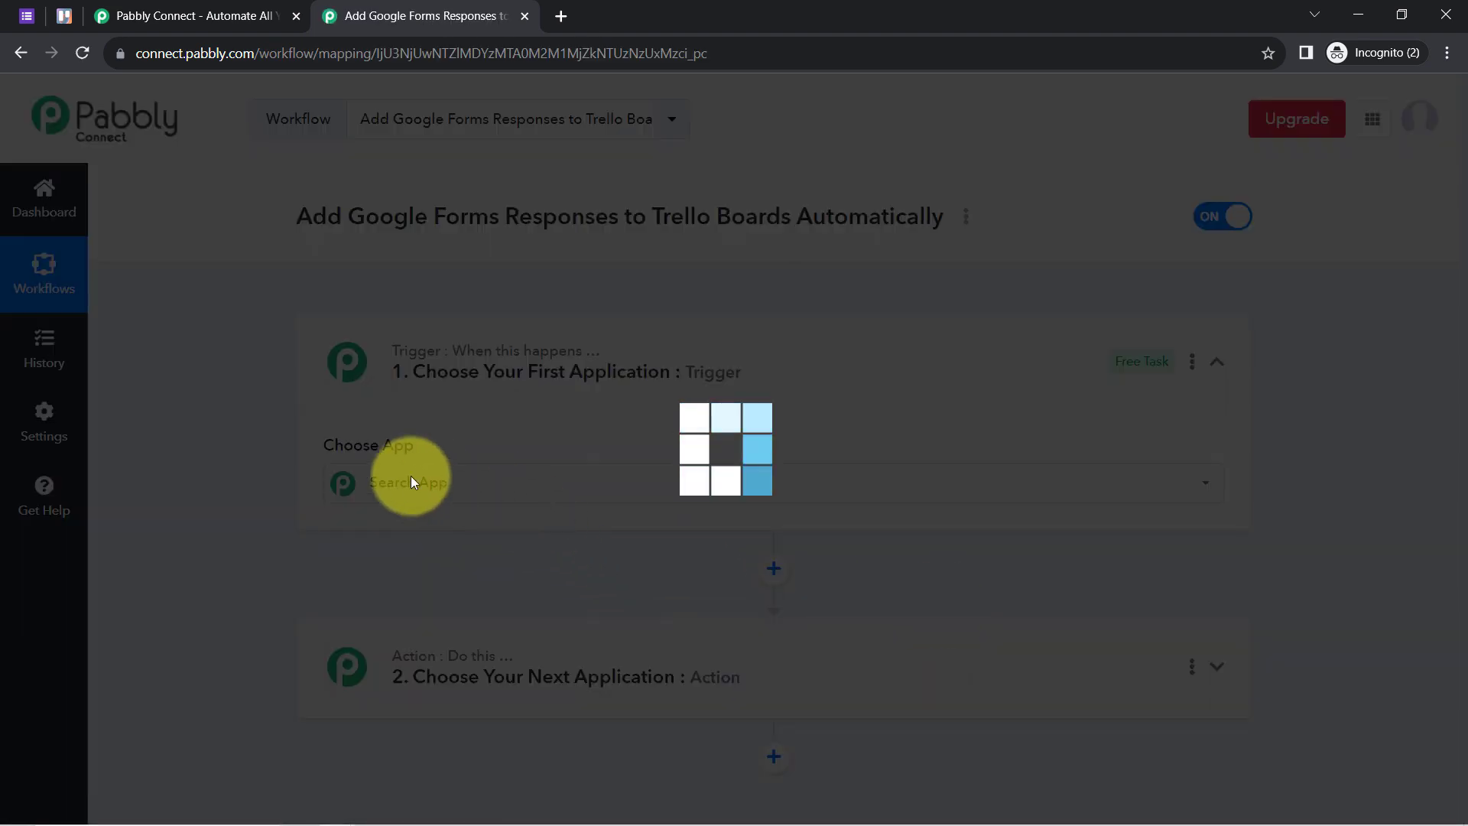
left_click(411, 478)
left_click(421, 369)
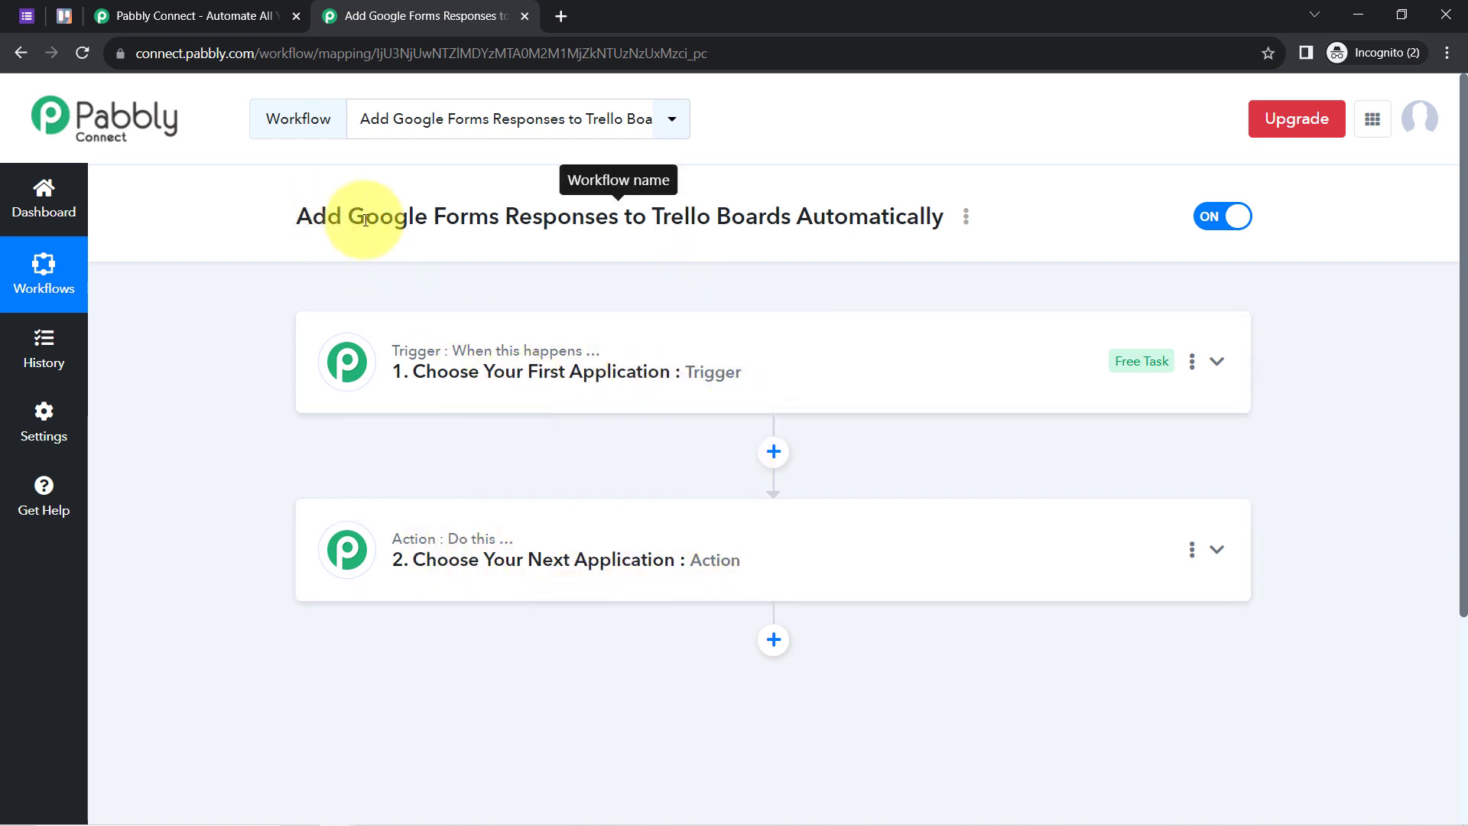
left_click_drag(345, 224, 677, 219)
left_click(334, 181)
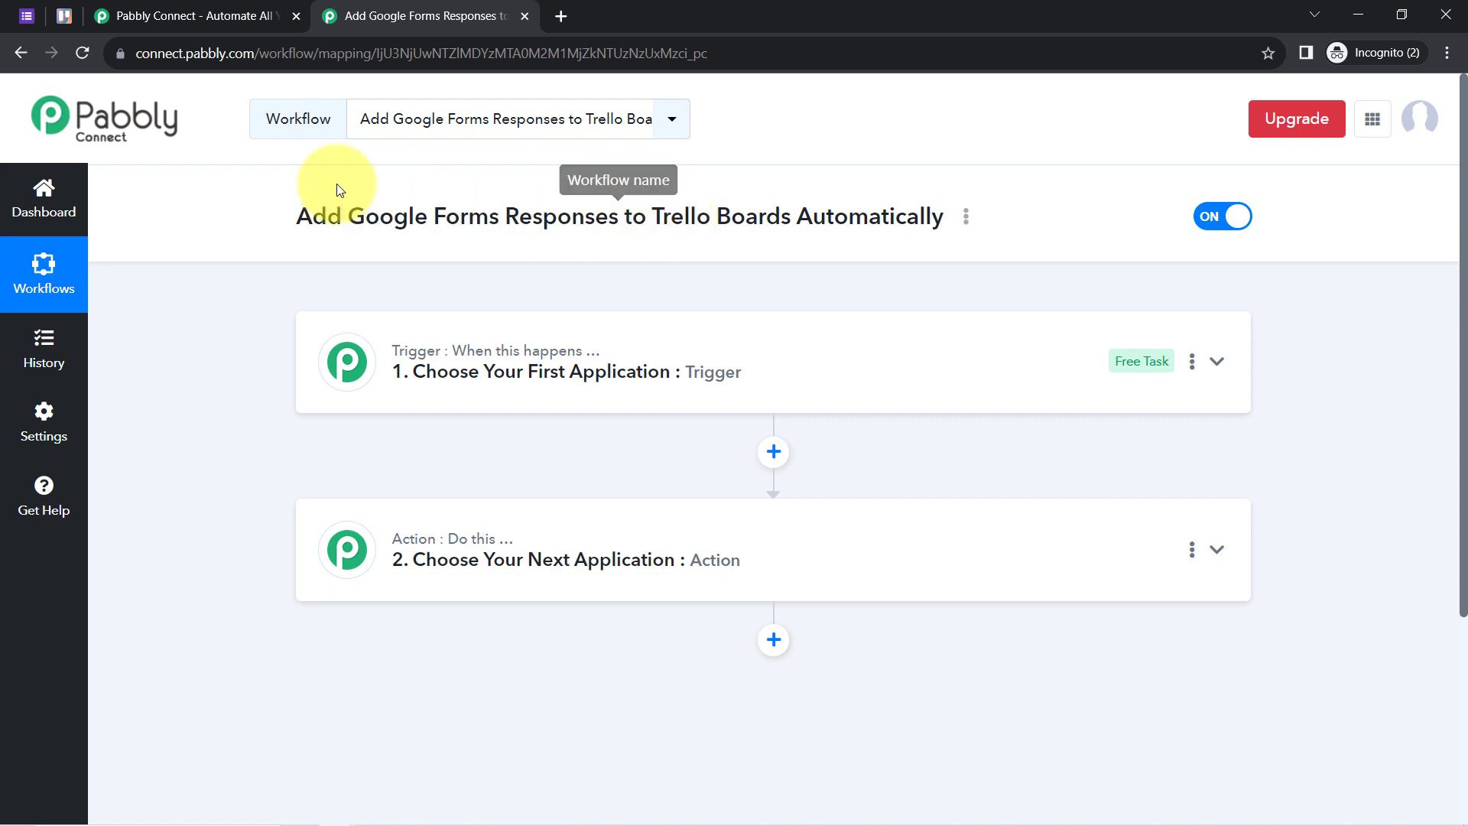
- Find Google Forms and choose it as the workflow's trigger application
left_click(438, 399)
left_click(374, 491)
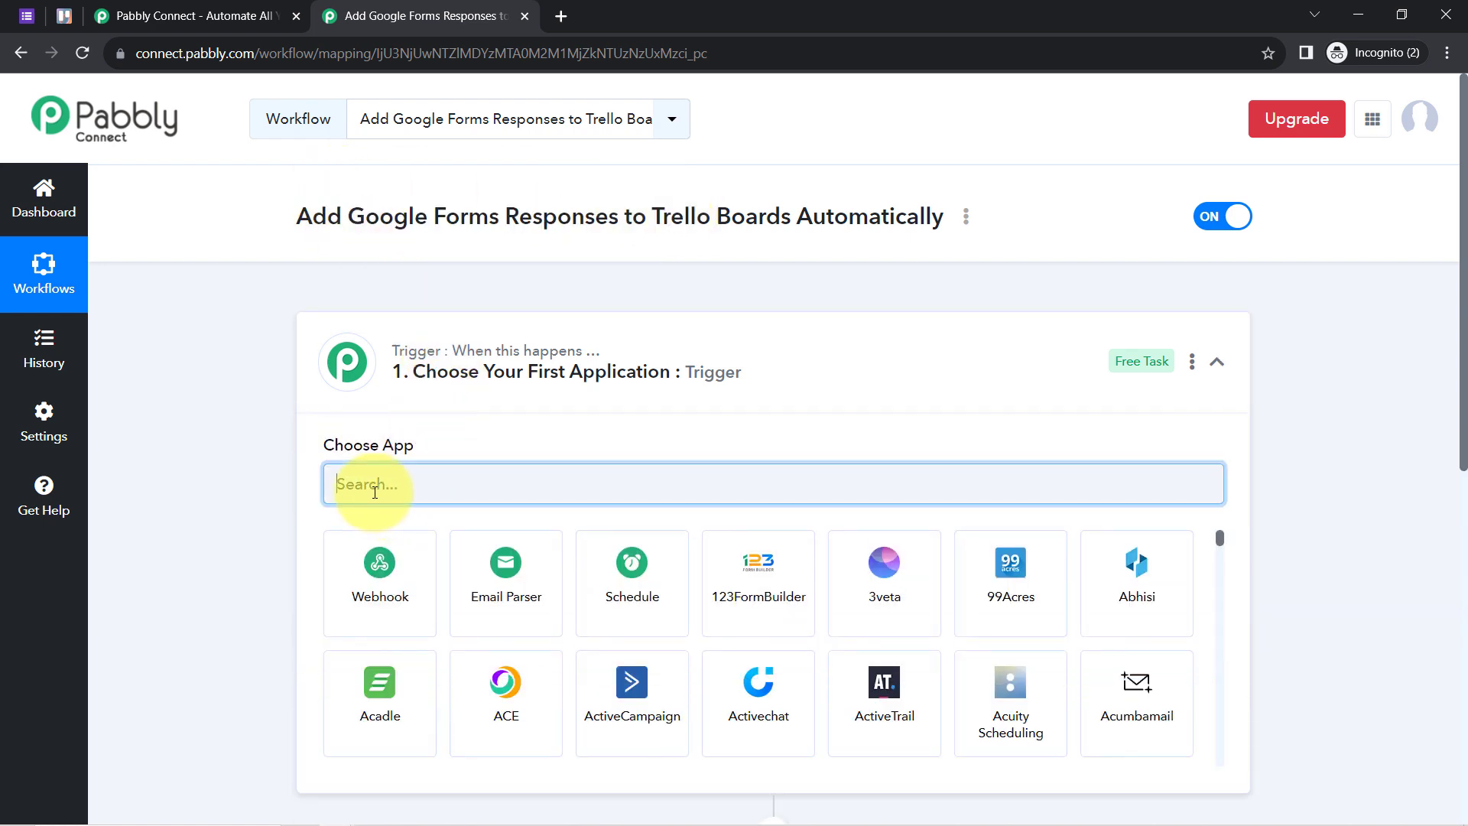
type("gogle f")
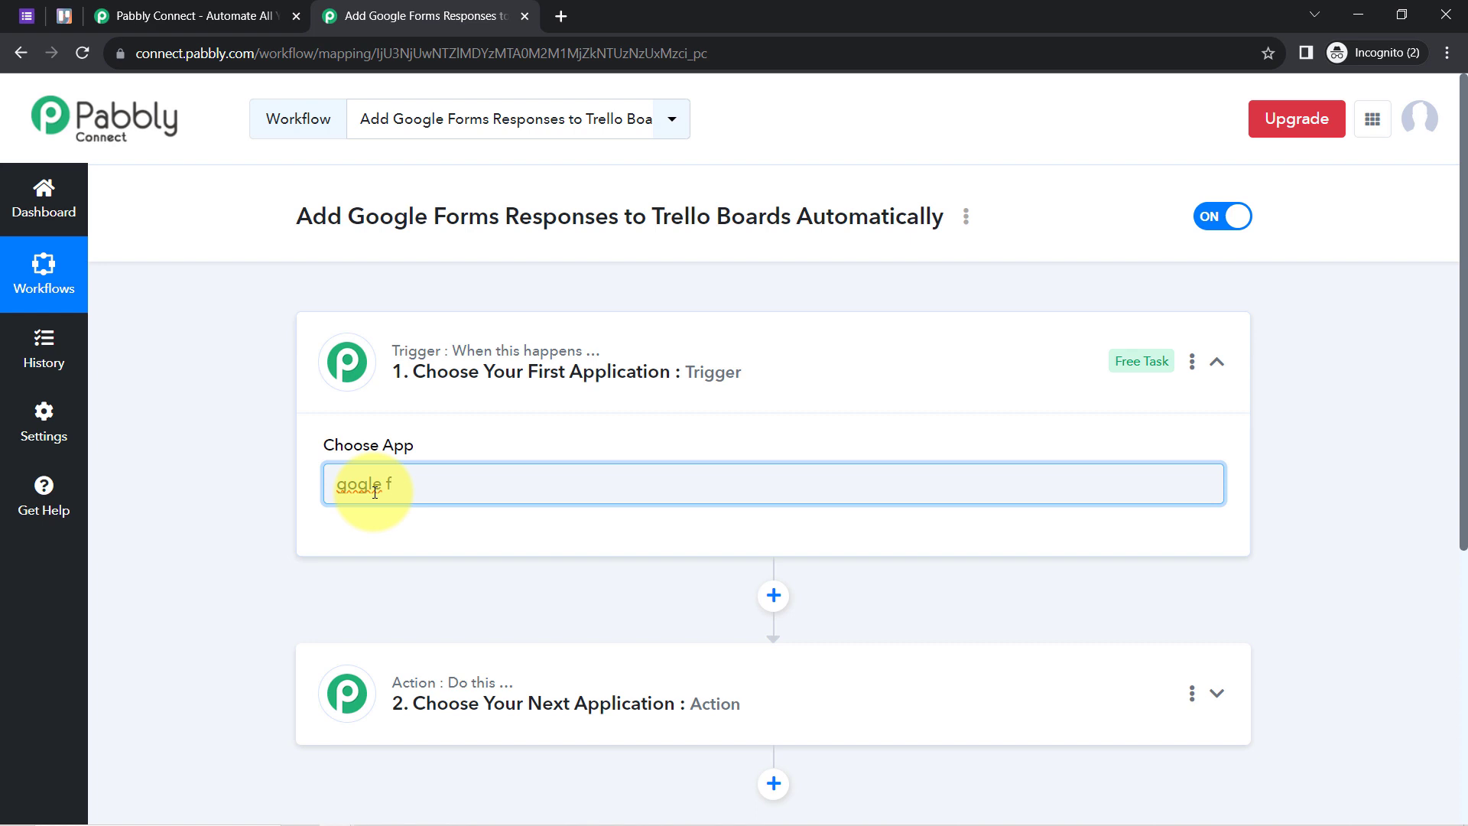
key("BackSpace")
key("BackSpace")
type("ogle for")
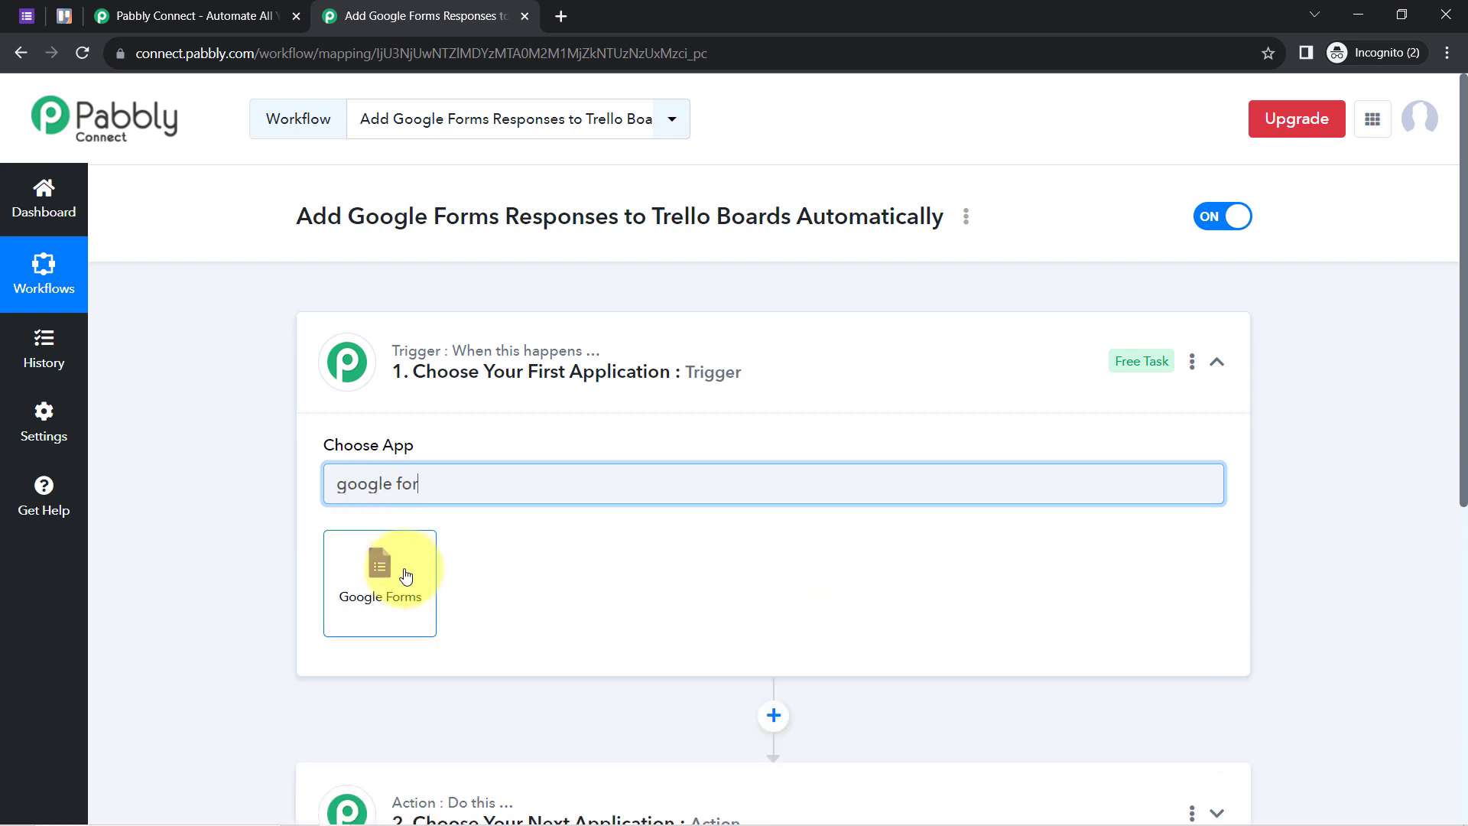
left_click(406, 576)
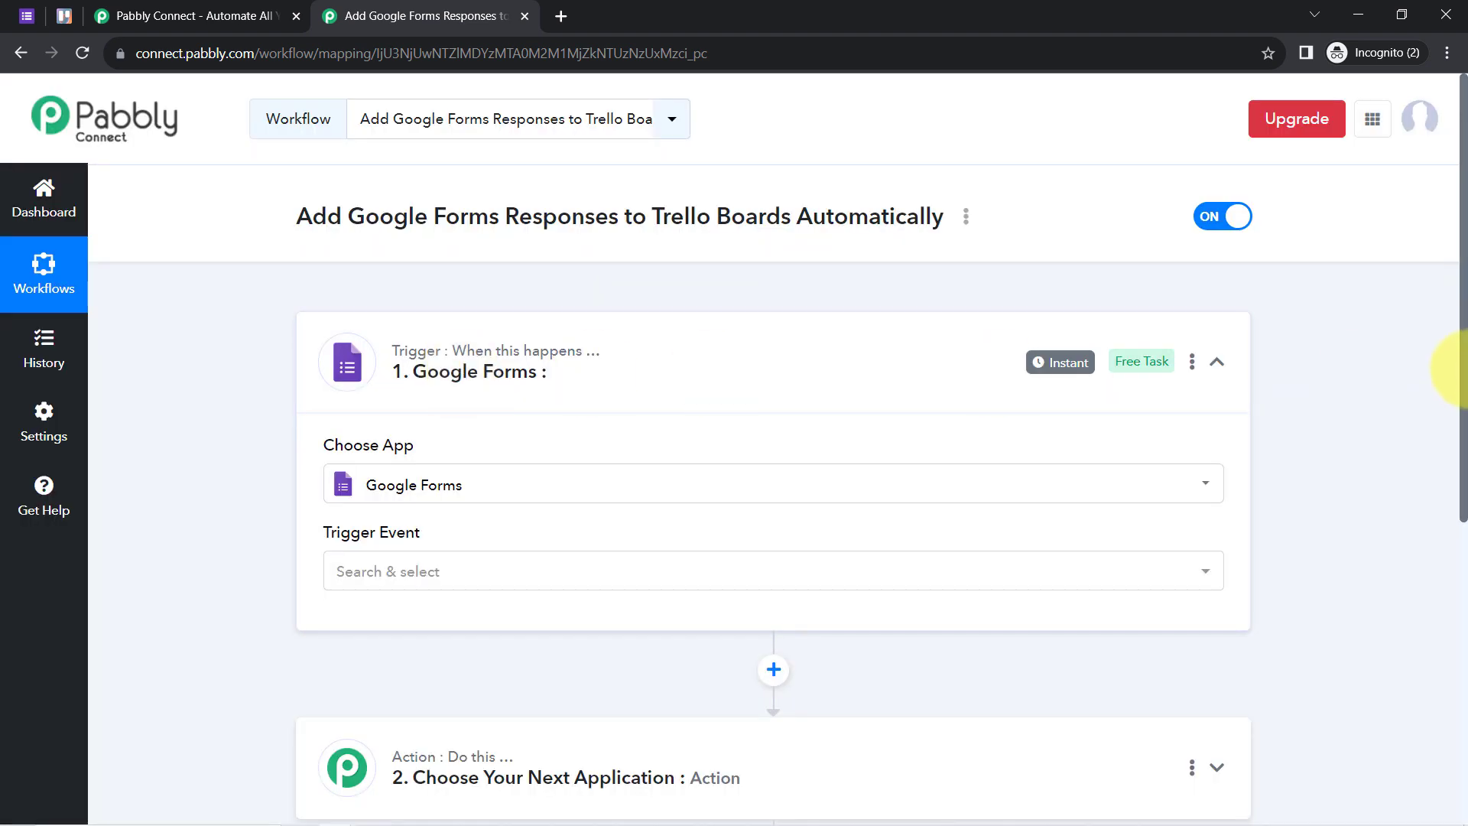
- Find Trello and choose it as the application for the workflow's action step
scroll(1442, 508, "down", 5)
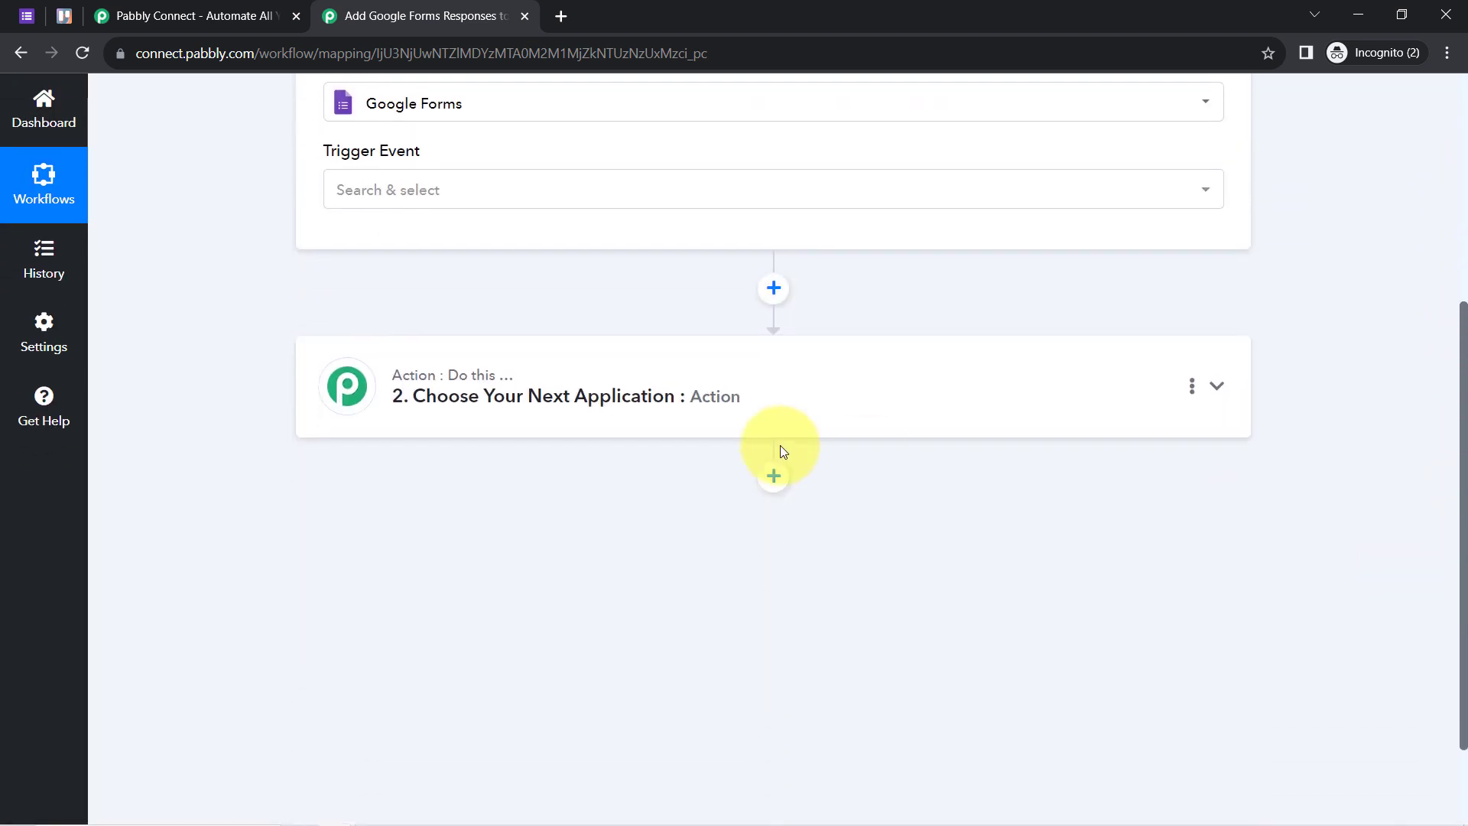
left_click(475, 386)
left_click(405, 504)
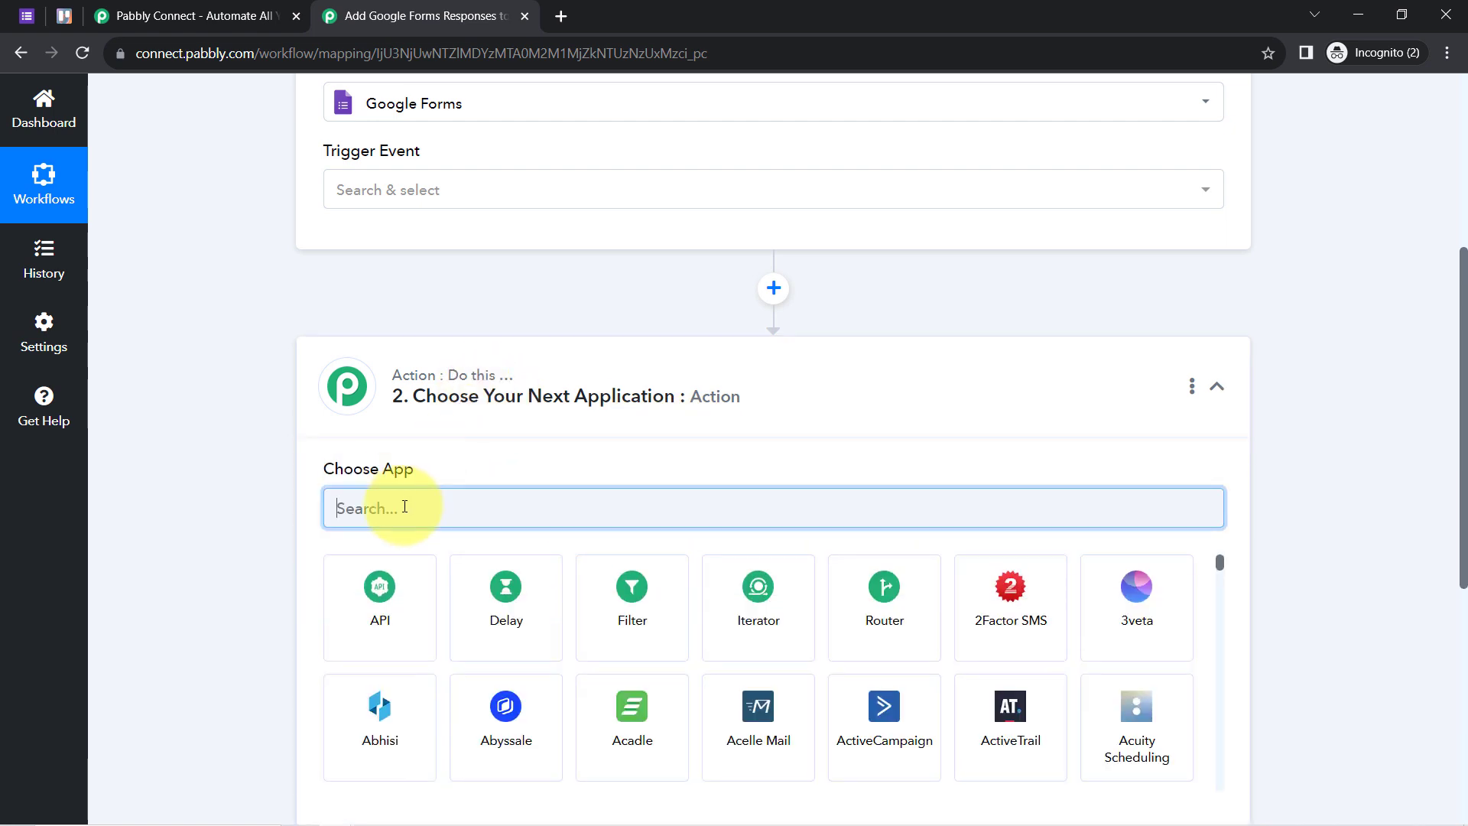
type("trell")
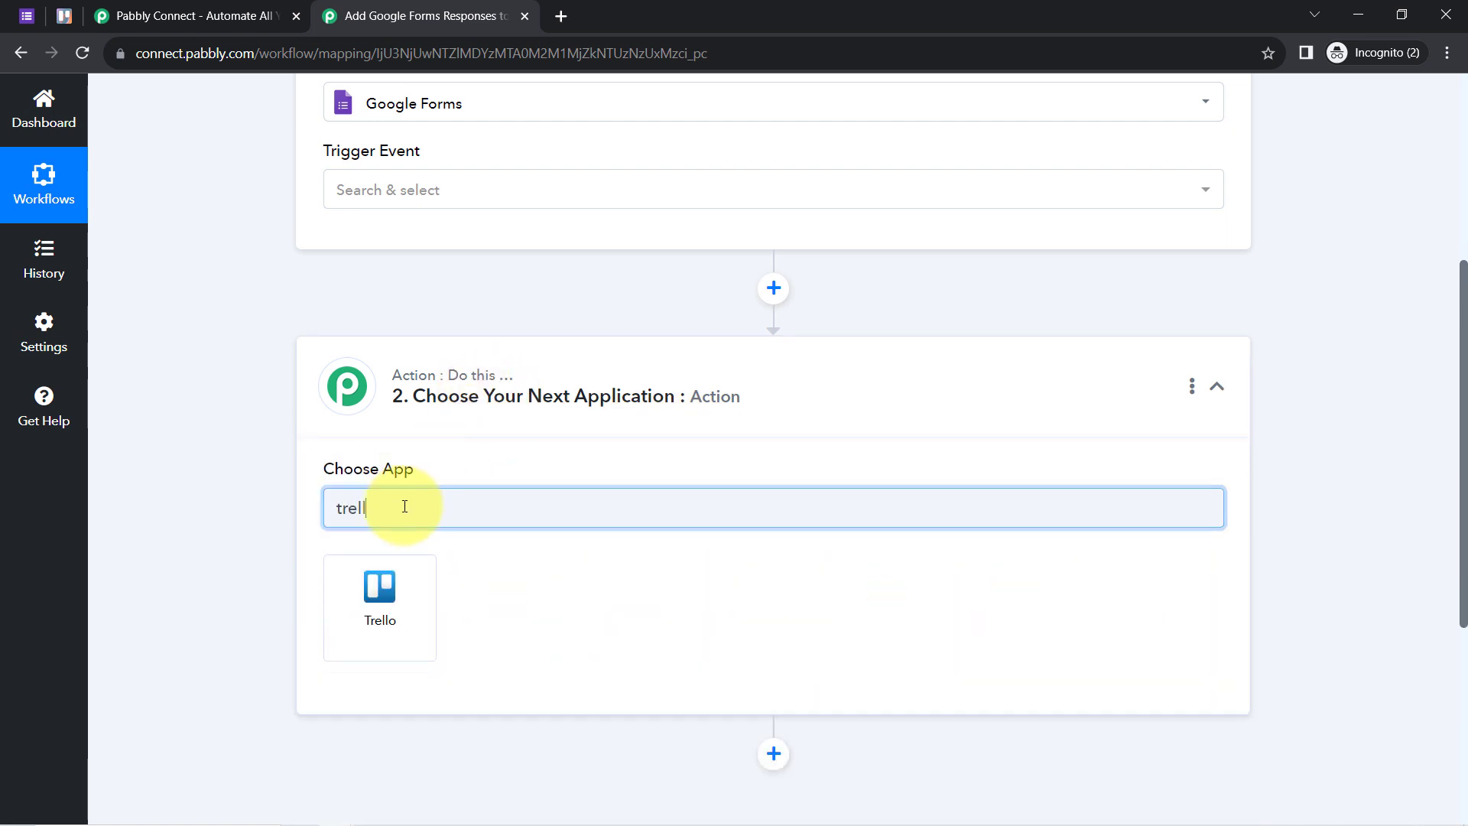
left_click(375, 585)
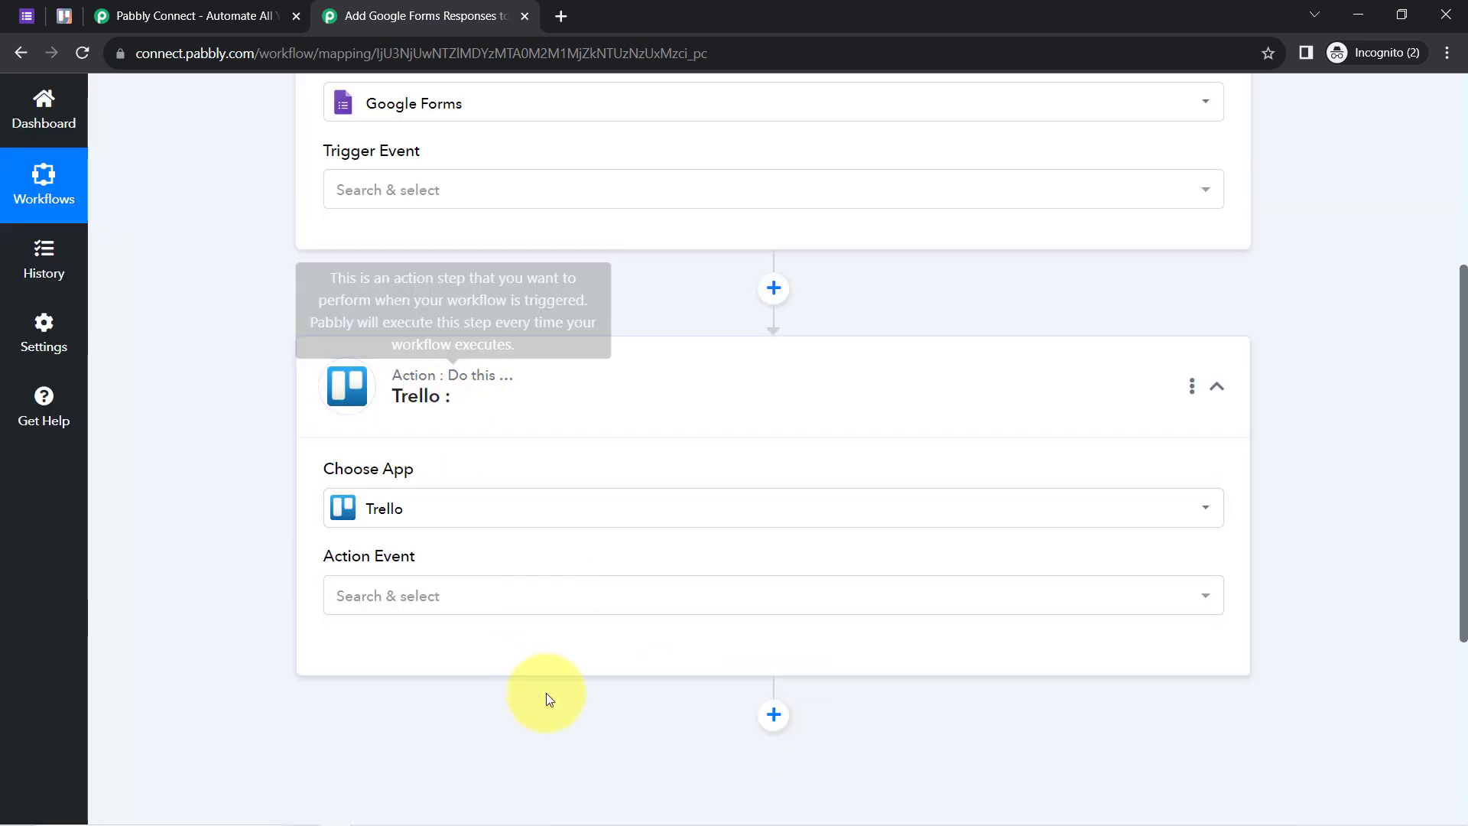
- Set the trigger event of the Google Forms step to New Response Received
left_click_drag(1465, 494, 1460, 602)
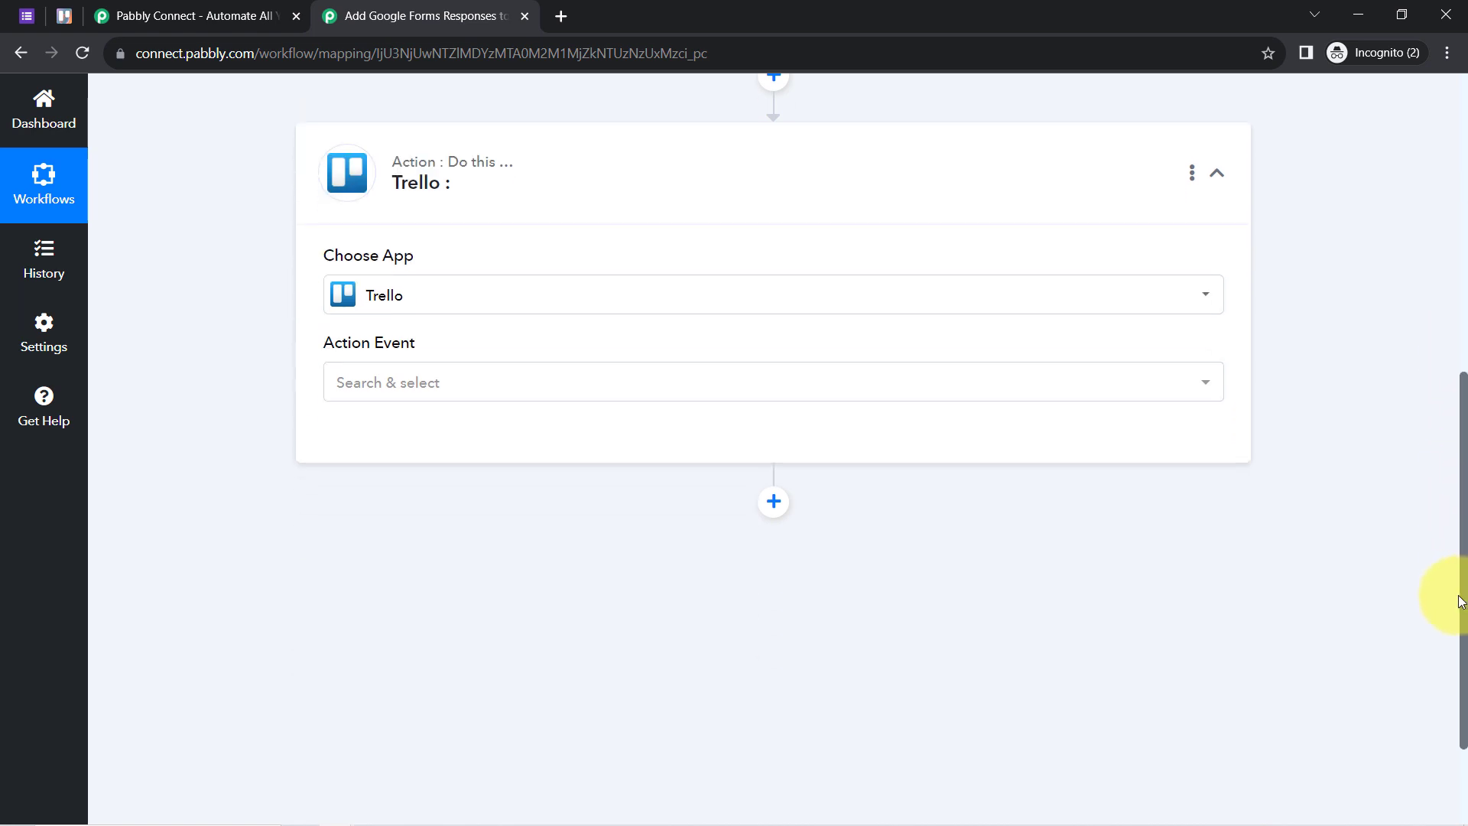
left_click_drag(1460, 602, 1451, 276)
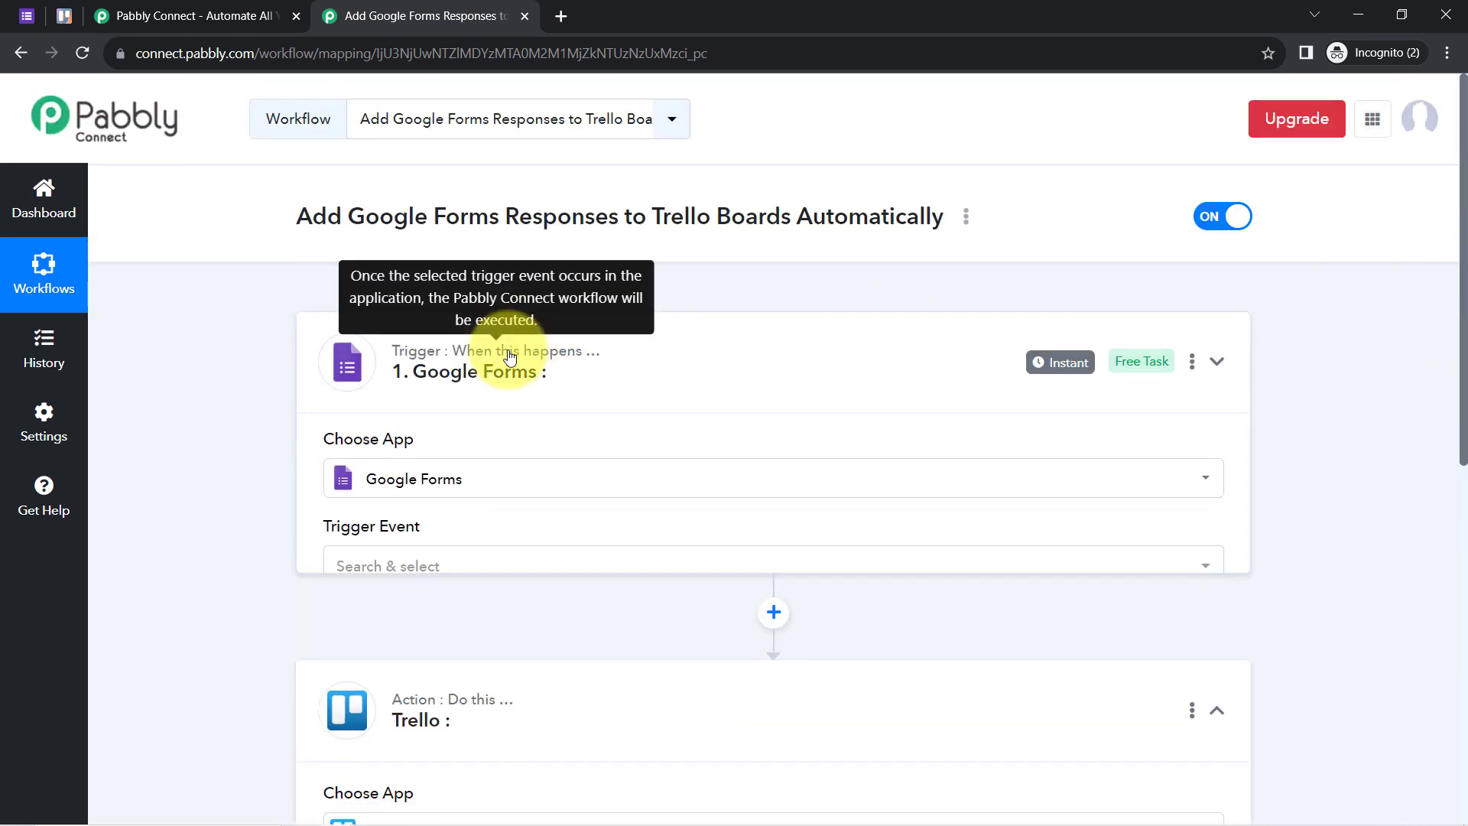
left_click(497, 344)
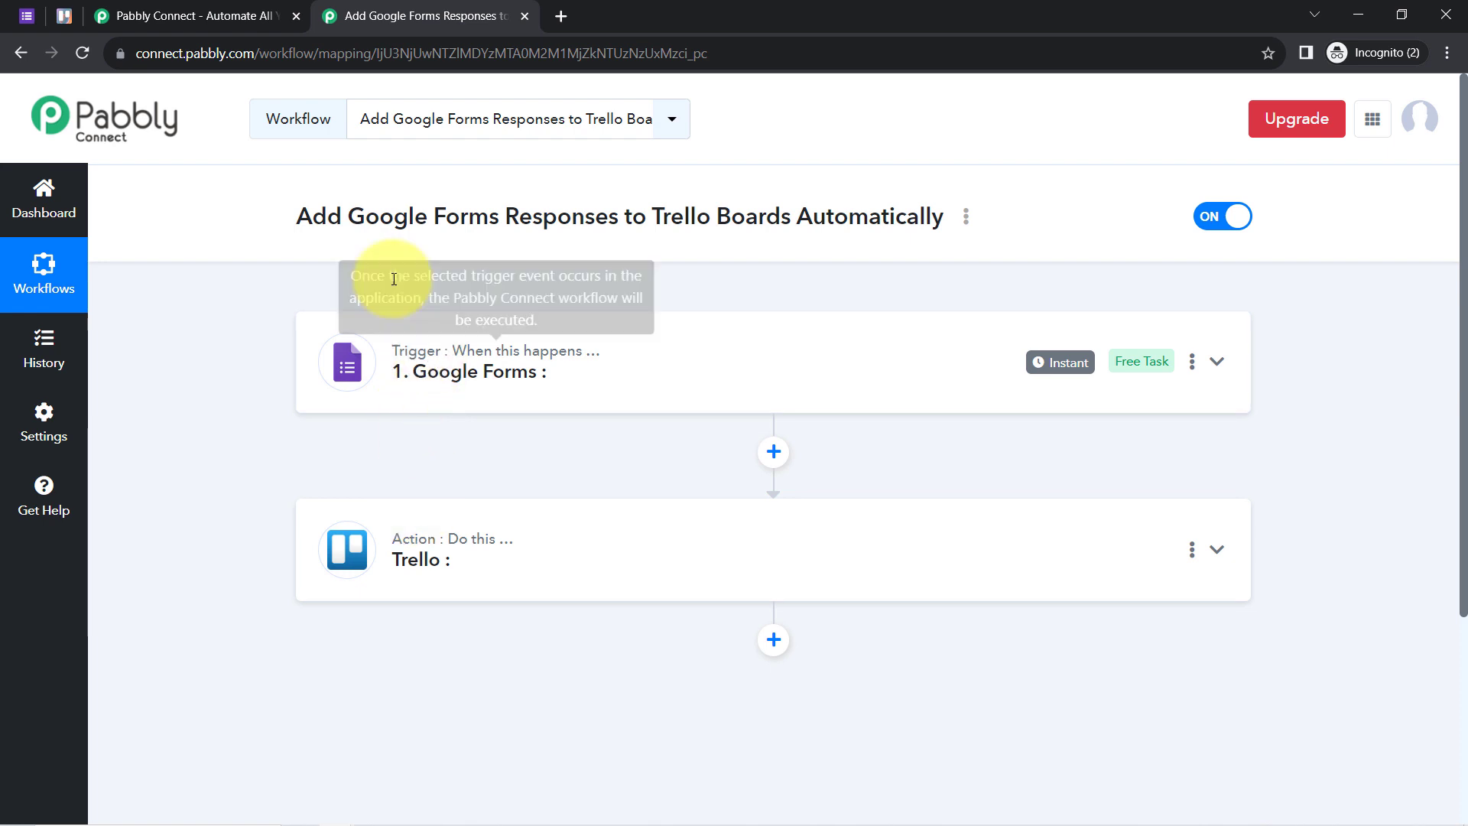
left_click(402, 346)
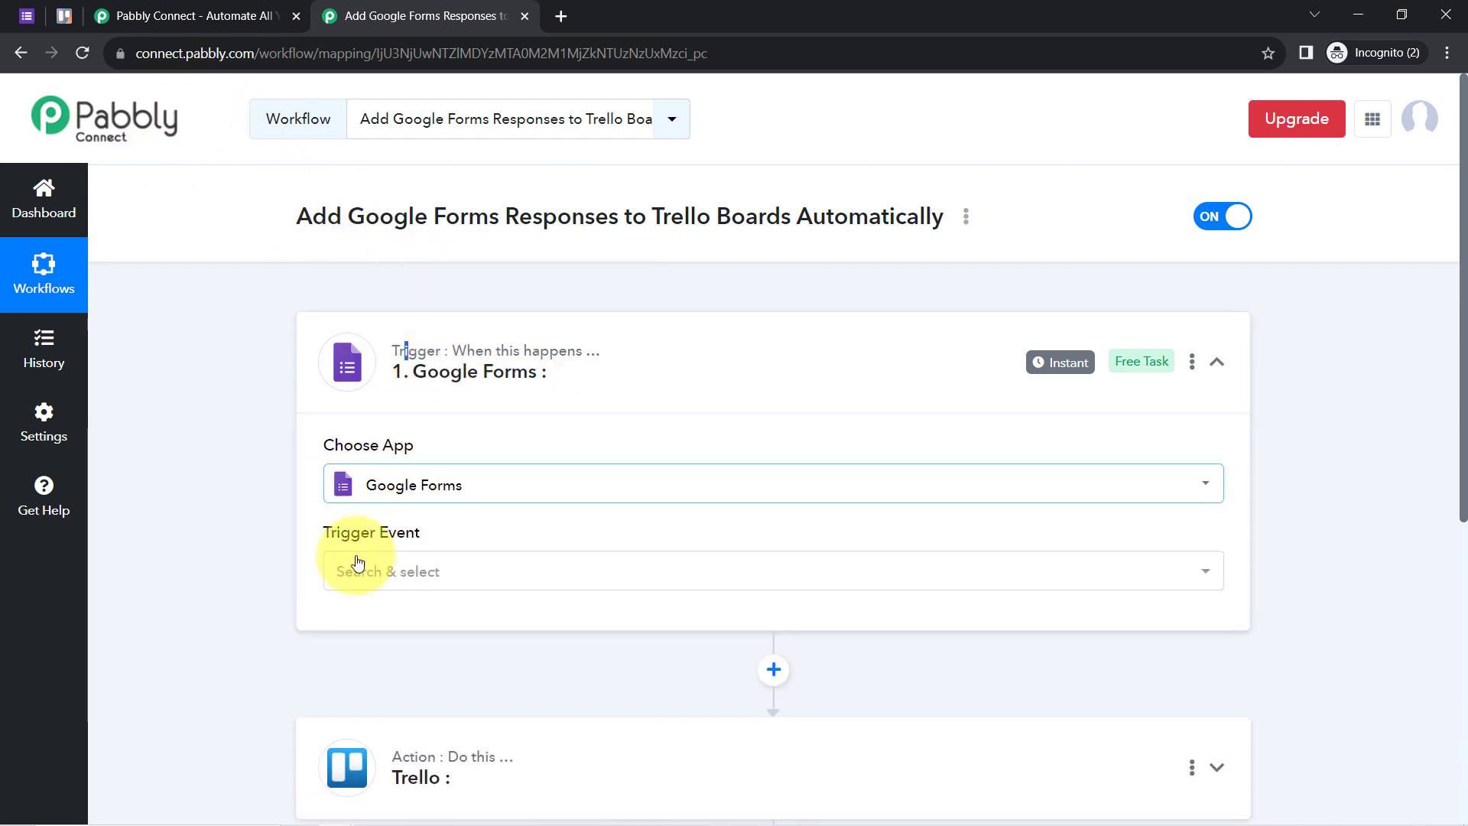
left_click(344, 589)
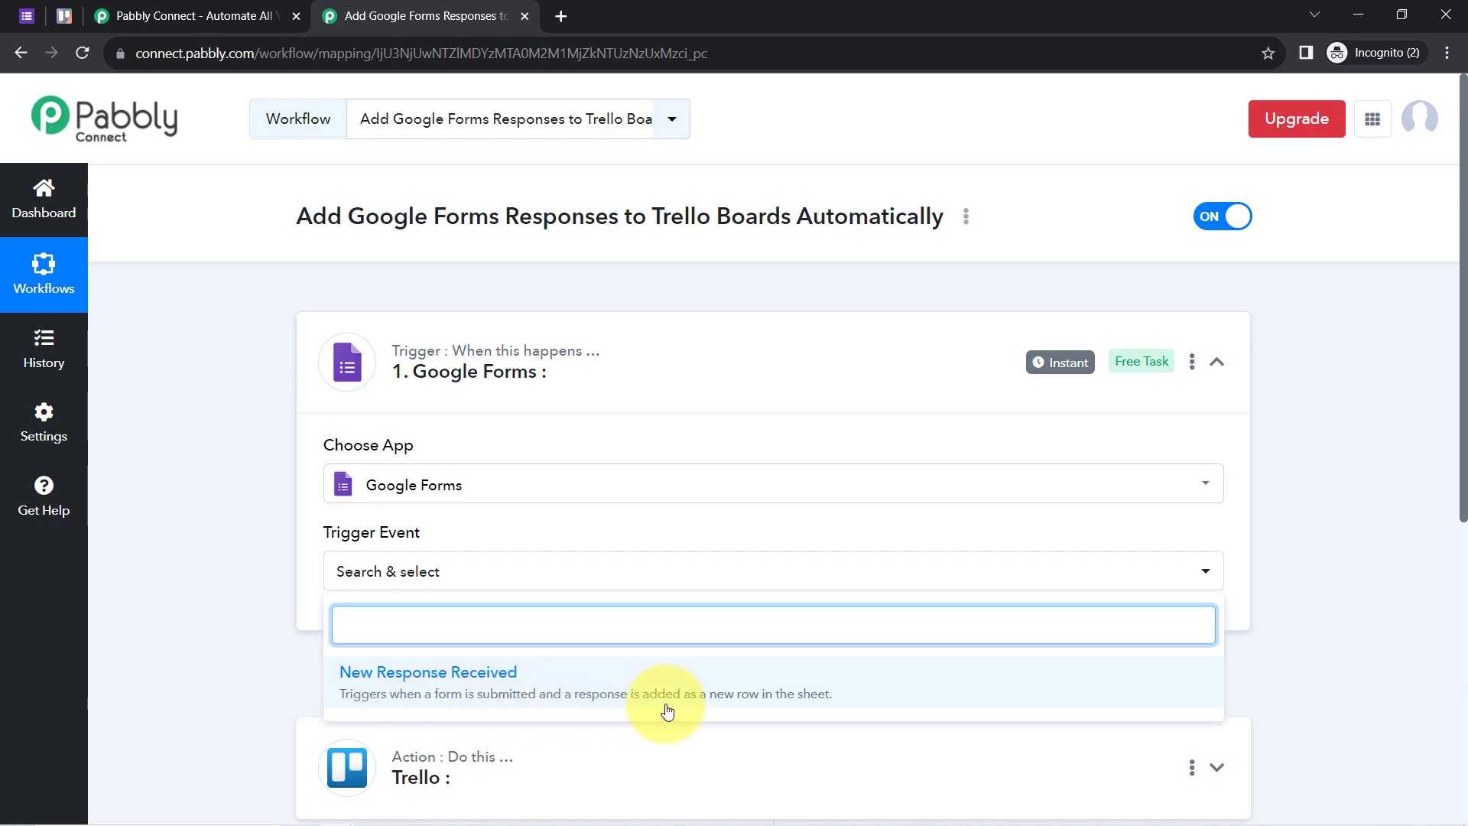
left_click(753, 695)
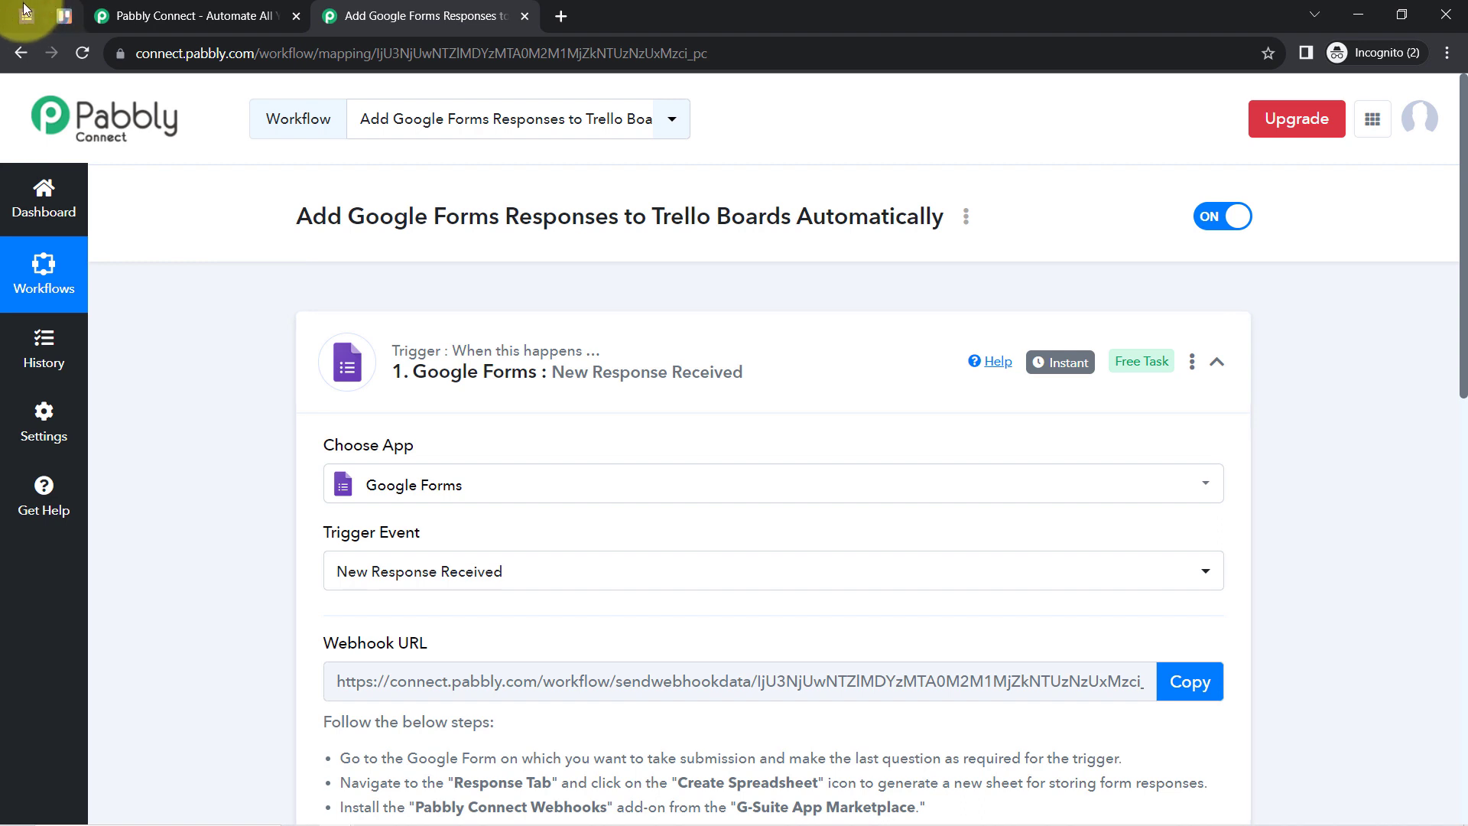
- Open the linked responses spreadsheet from the Travel Enquiry Form's responses and pin its browser tab
left_click(26, 13)
left_click(733, 196)
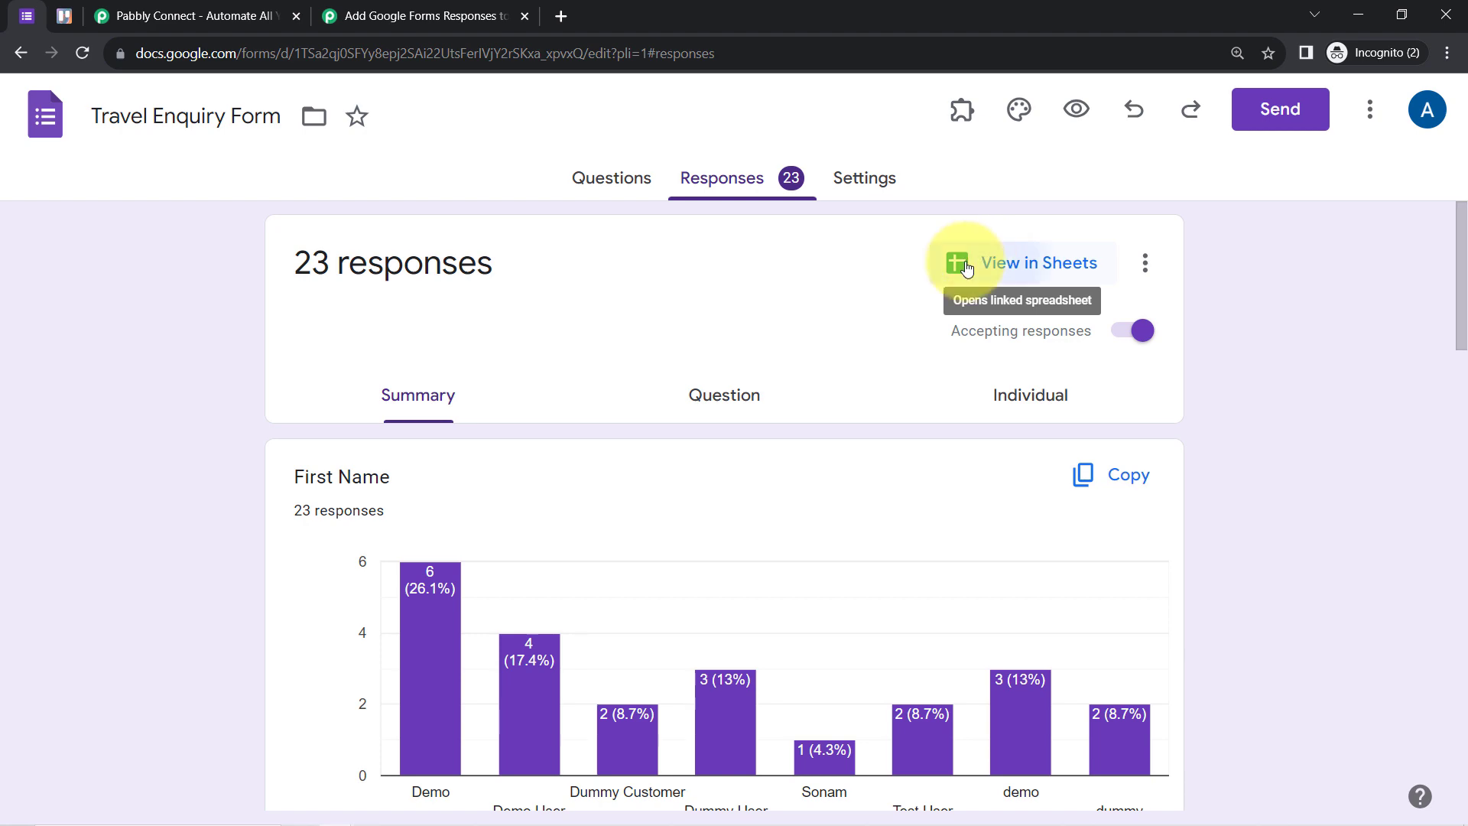
left_click(967, 268)
right_click(148, 10)
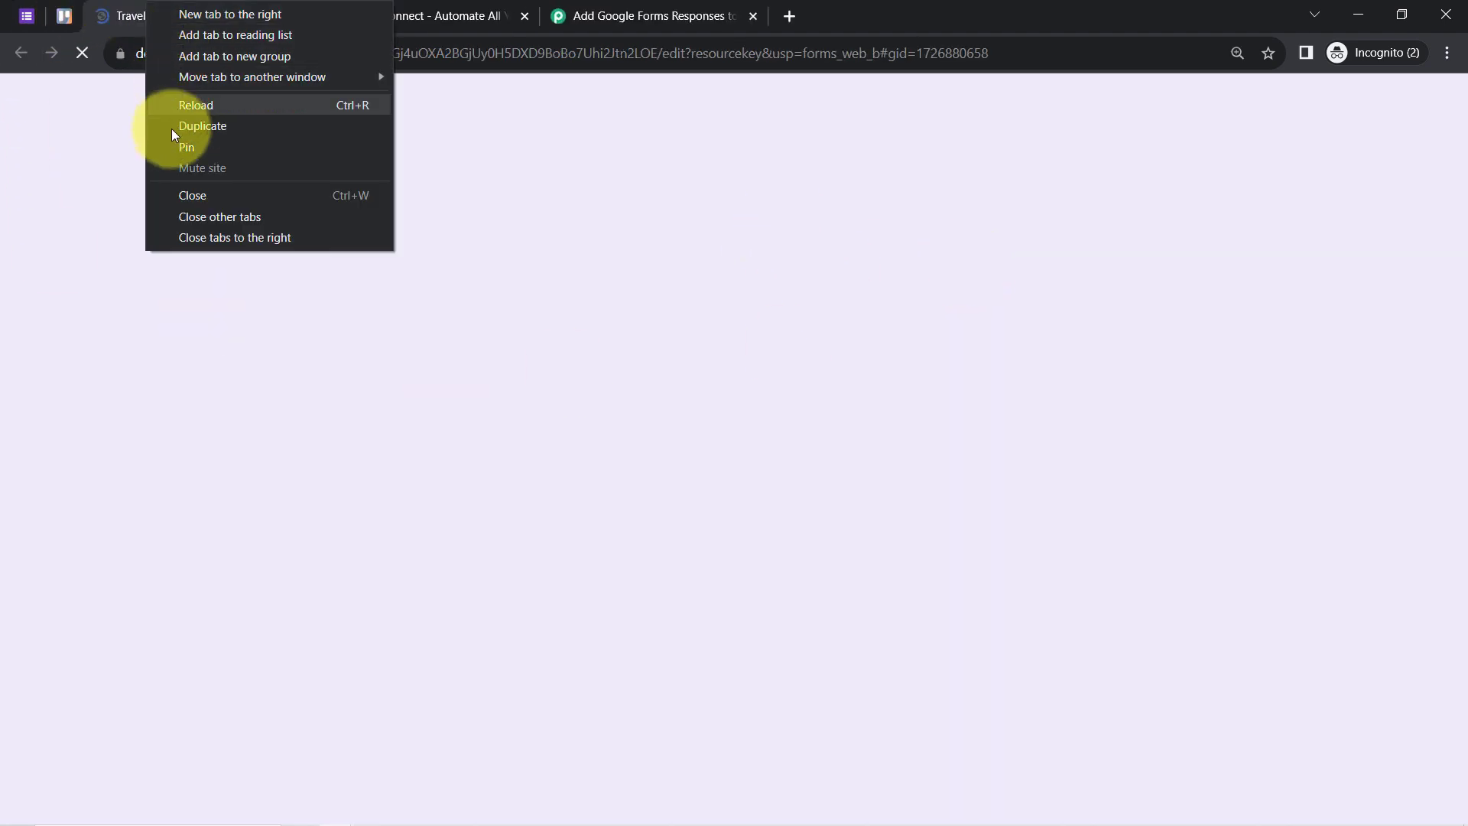
left_click(176, 148)
- In the Pabbly Connect workflow, copy the Google Forms trigger's webhook URL and start capturing the webhook response
left_click(420, 15)
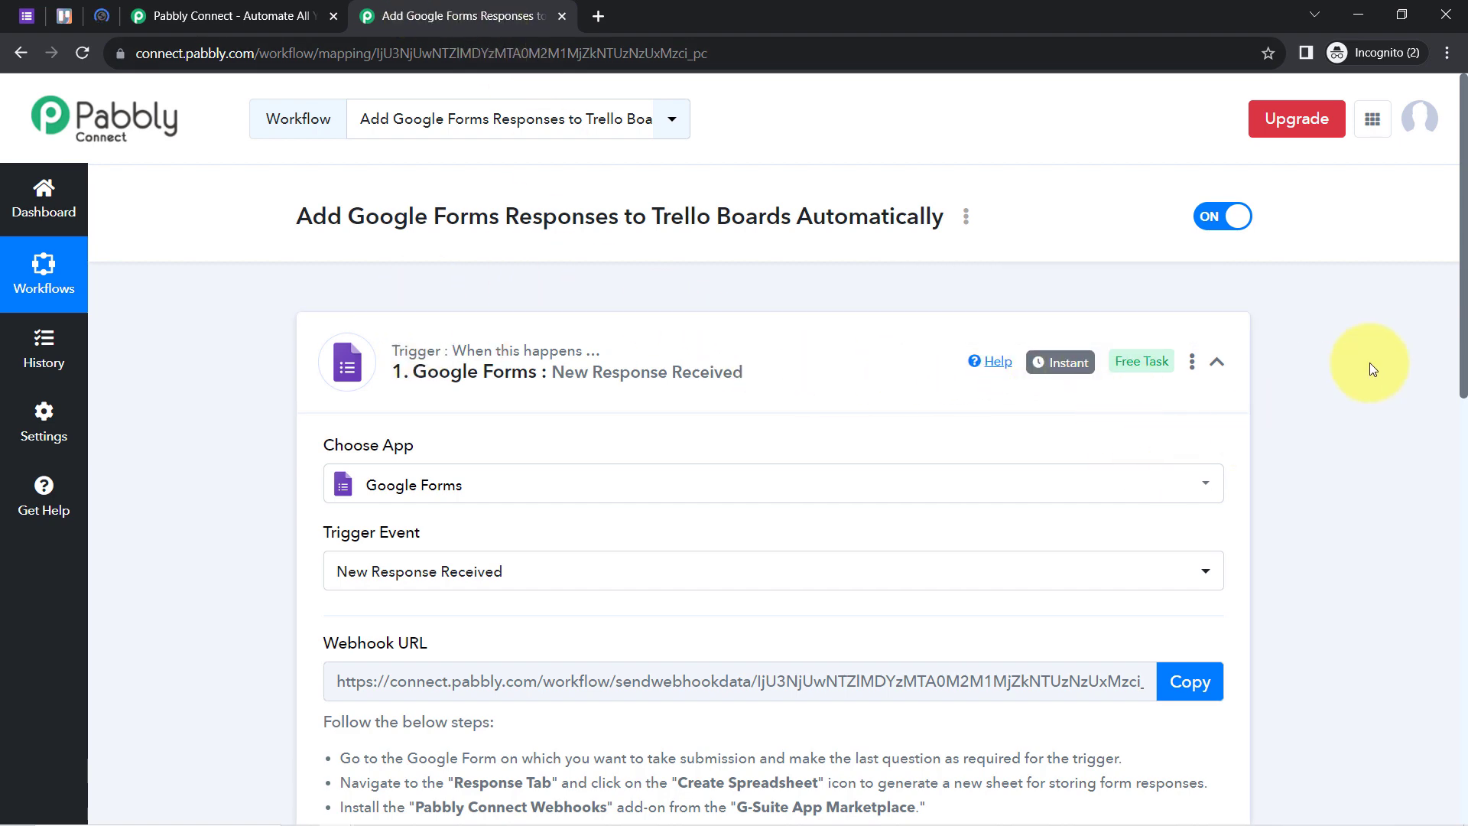
scroll(1442, 383, "down", 4)
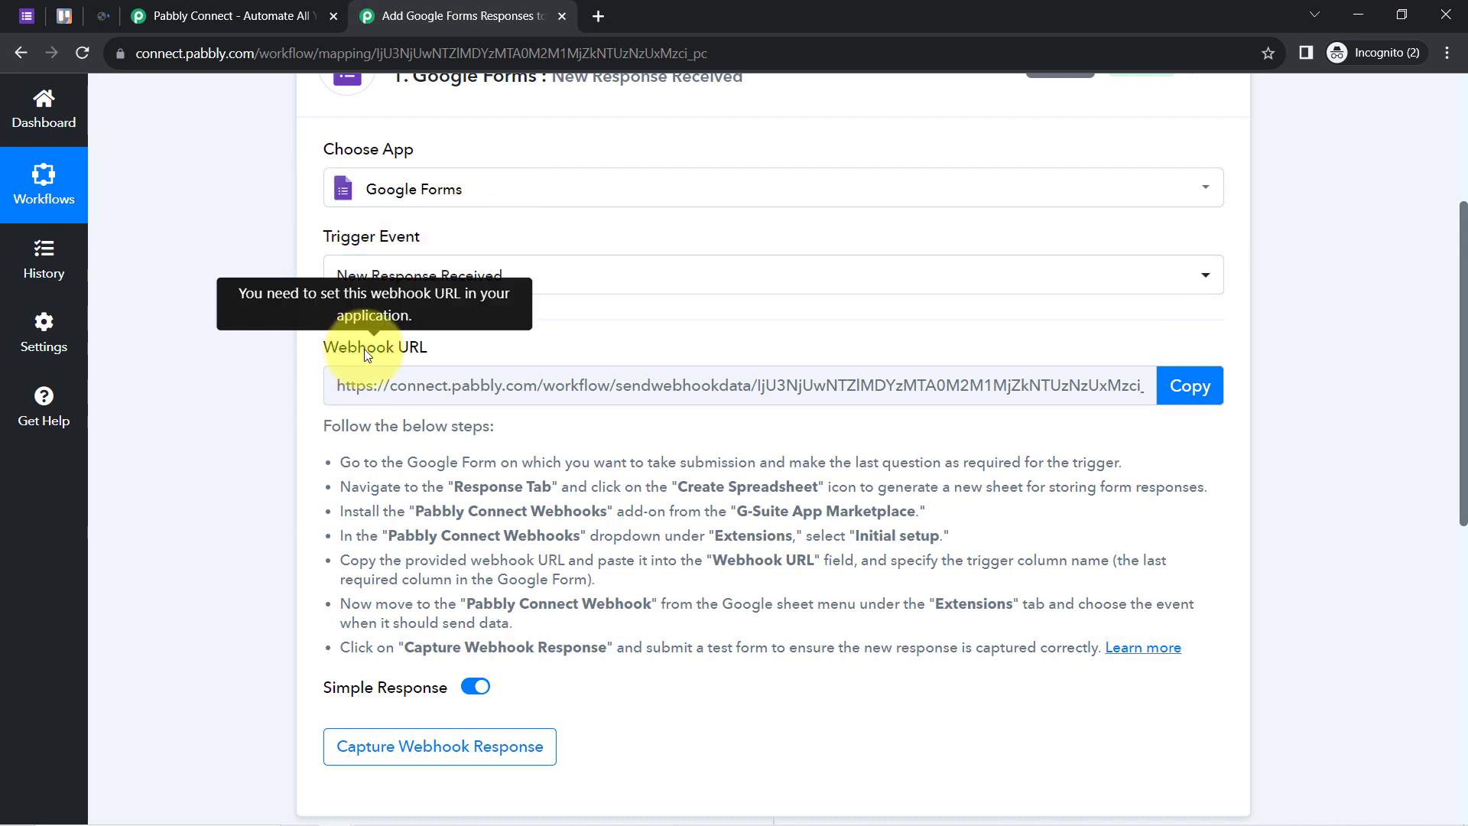
left_click_drag(350, 348, 457, 352)
left_click_drag(370, 450, 525, 678)
left_click(415, 519)
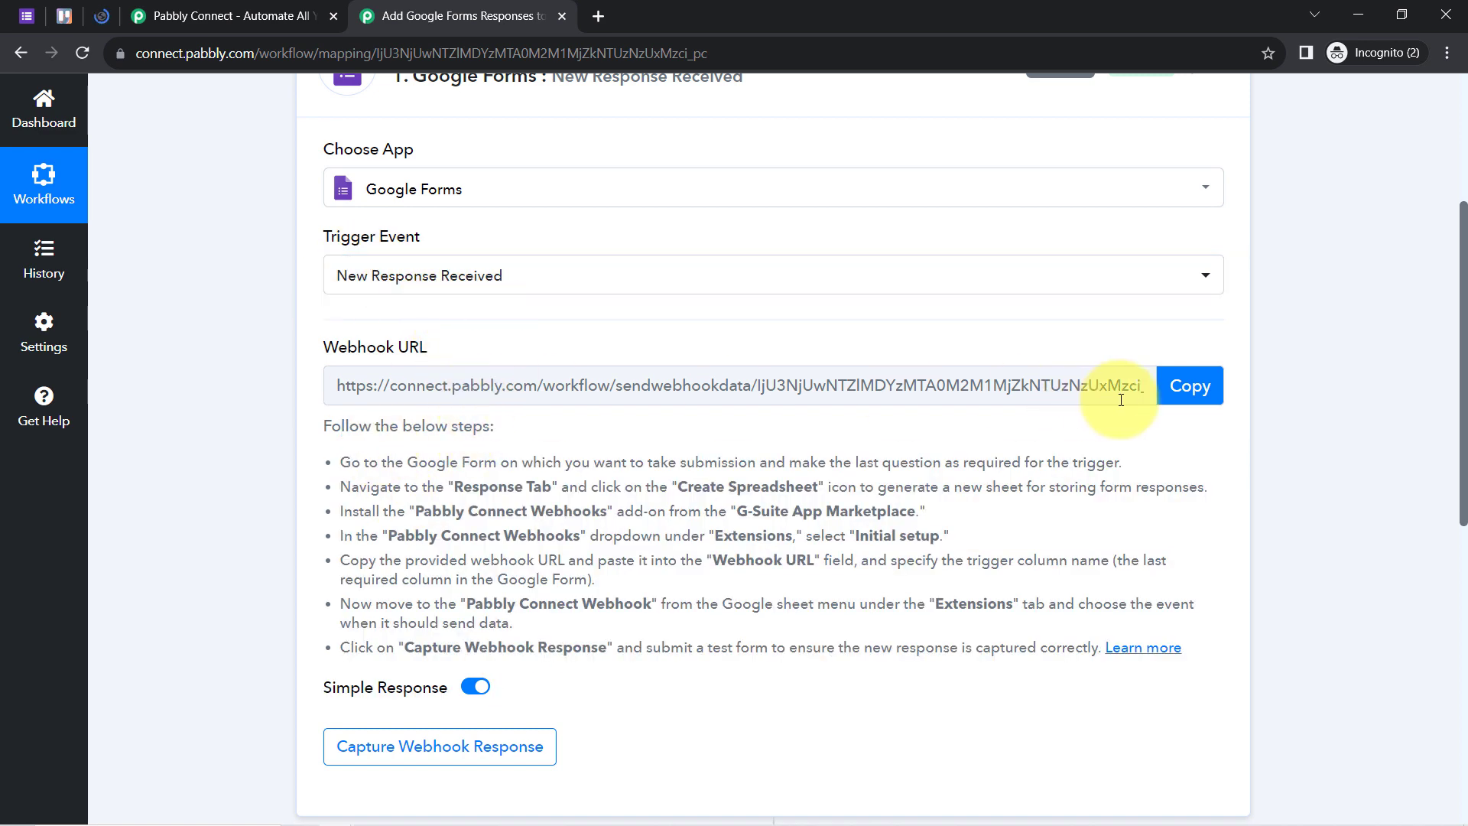
left_click(1180, 406)
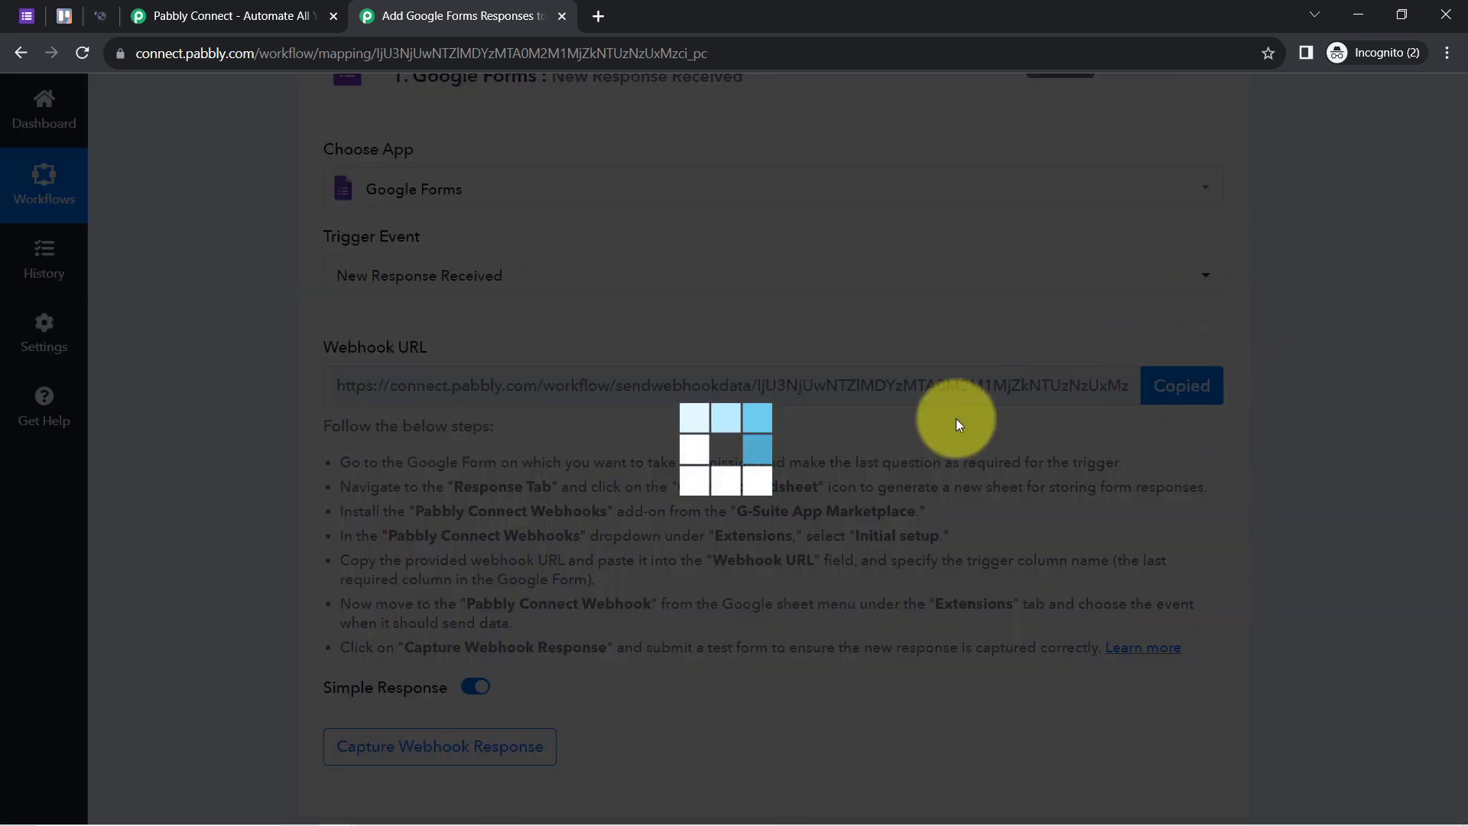
left_click(359, 762)
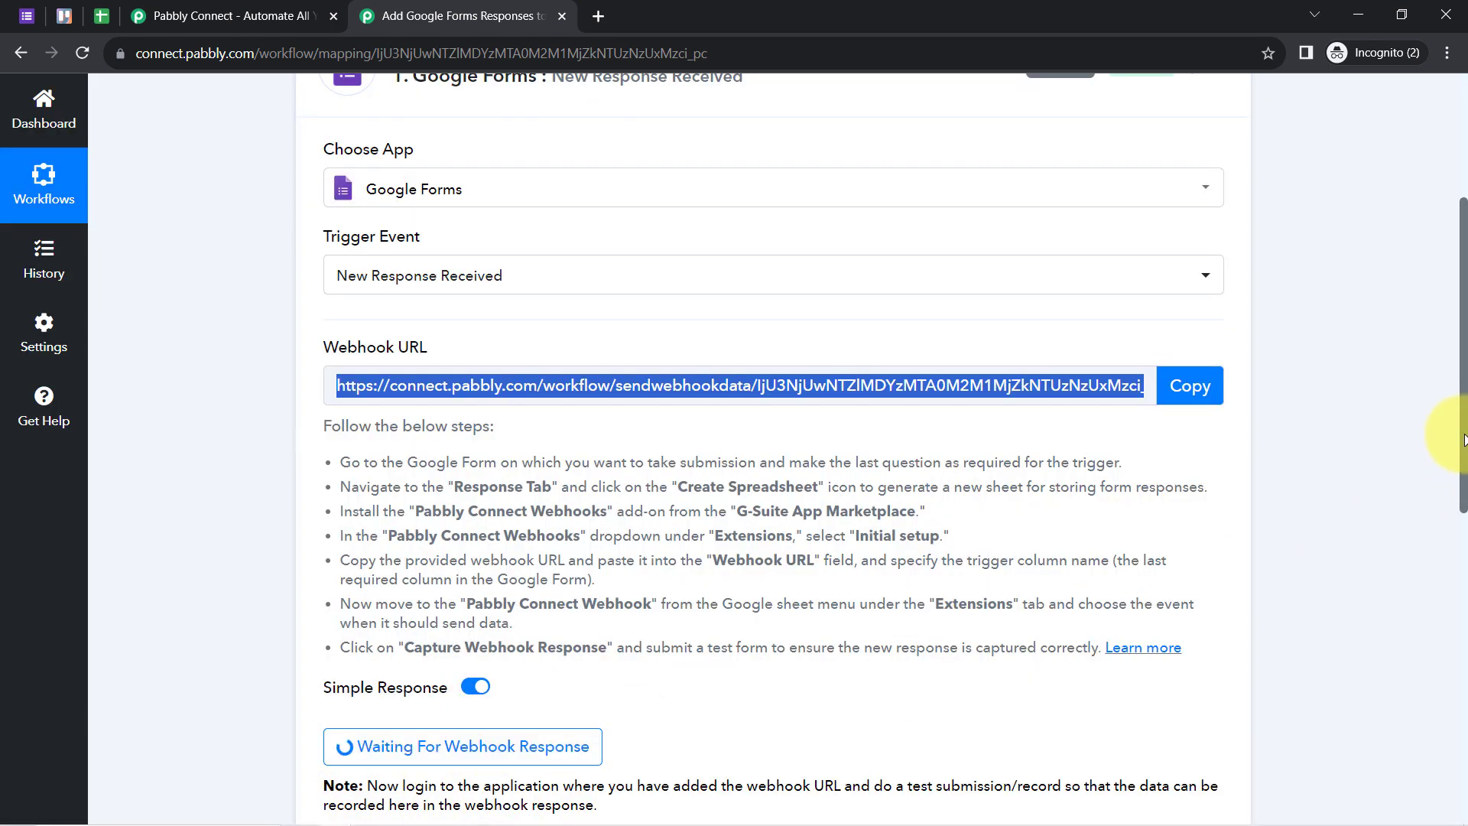
left_click_drag(1464, 458, 1457, 528)
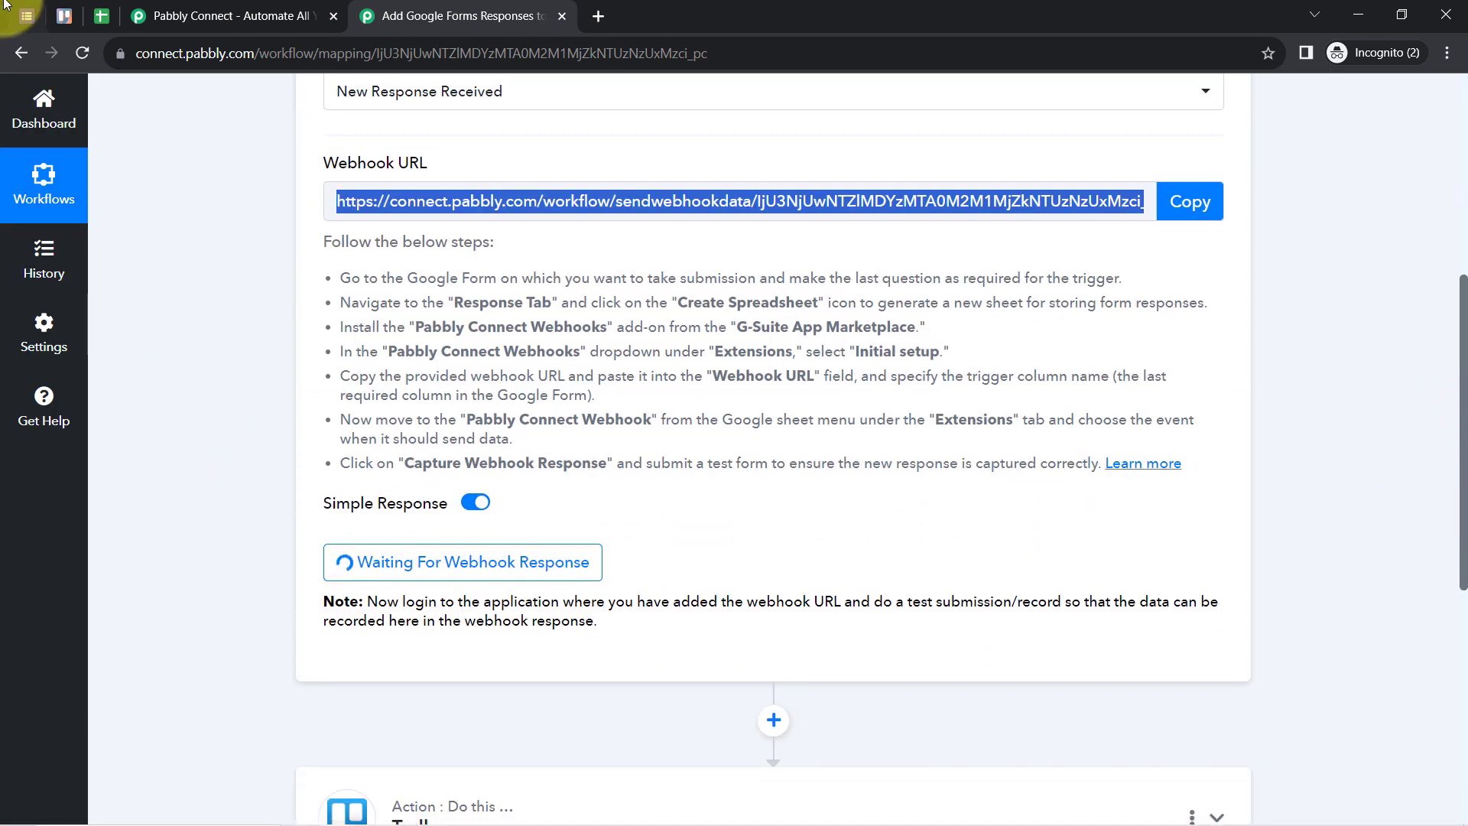
- In the Travel Enquiry Form responses spreadsheet, delete rows 2 to 7 below the header row
left_click(101, 14)
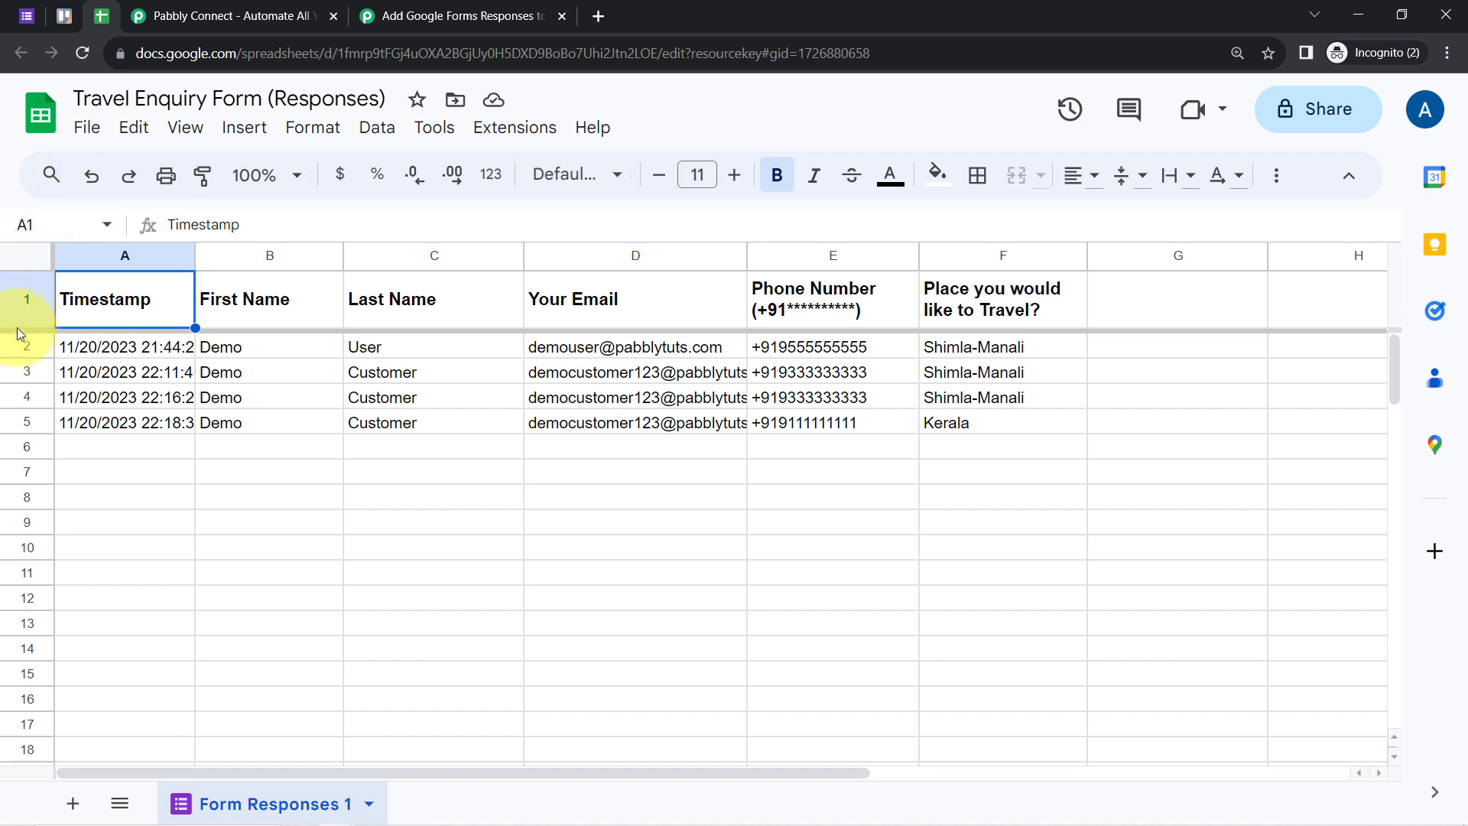
left_click_drag(27, 351, 30, 471)
left_click(134, 127)
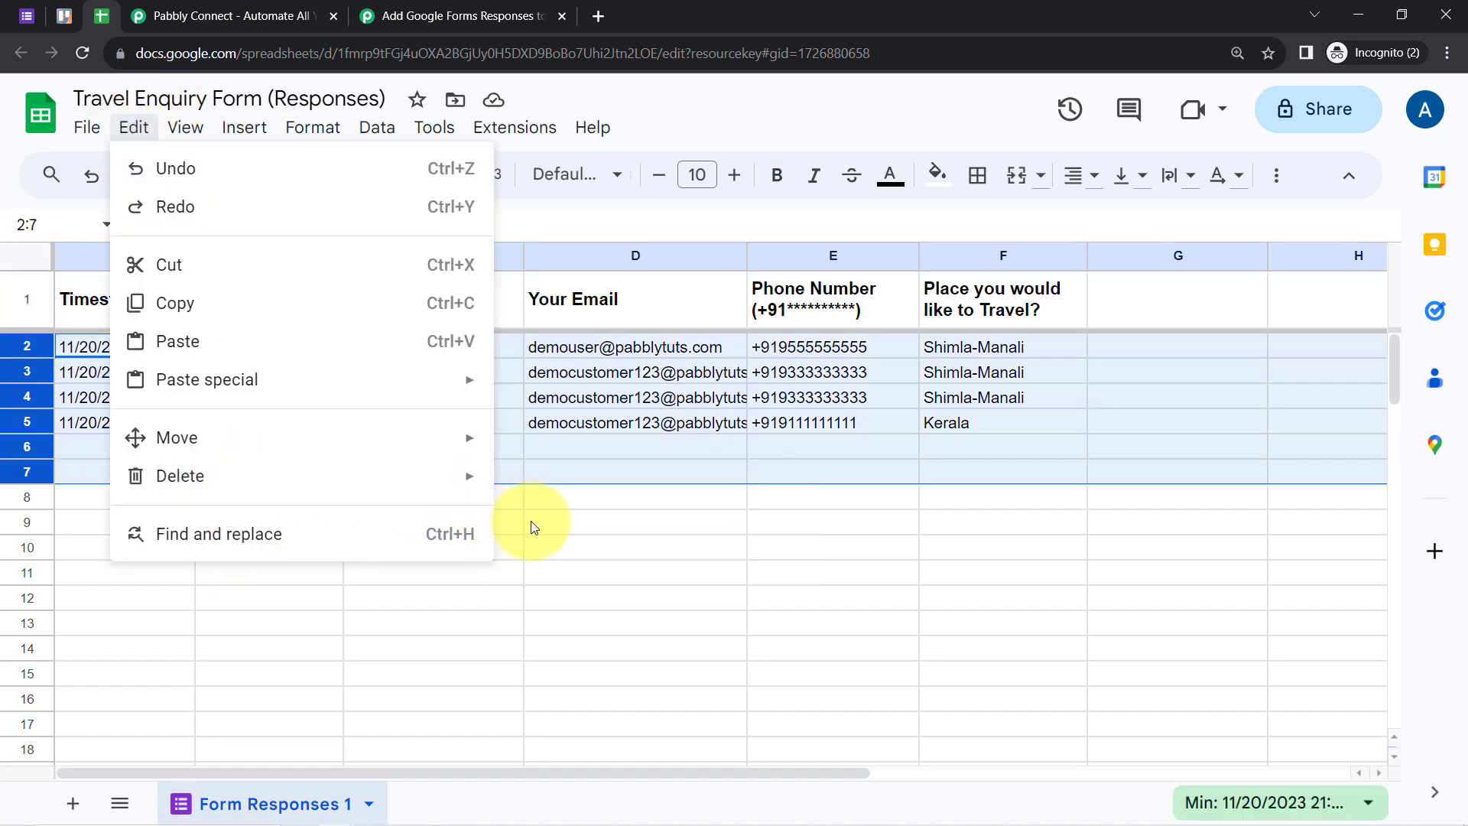
mouse_move(449, 489)
left_click(552, 521)
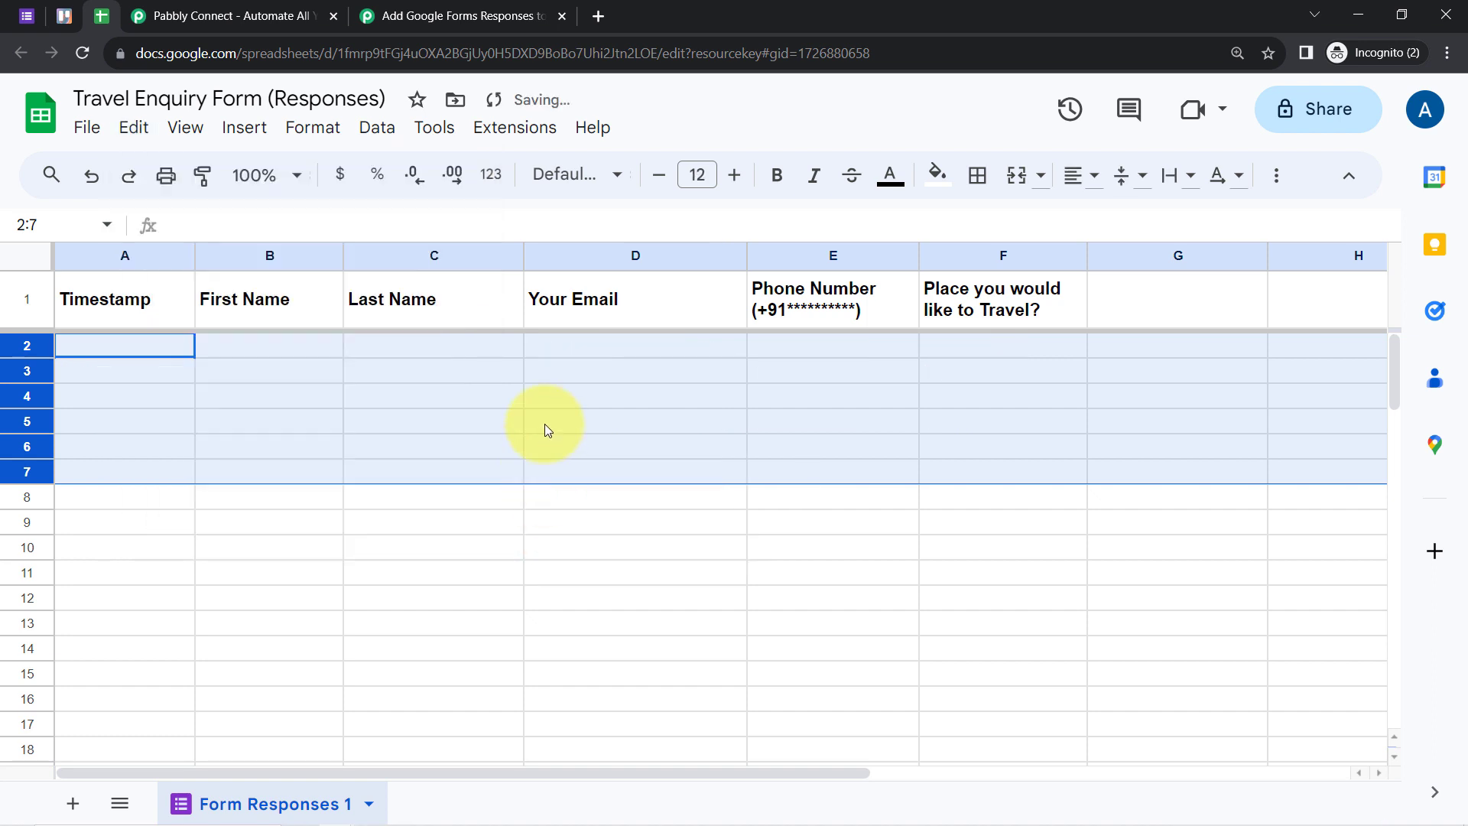
- Set the responses sheet's zoom to 125% and select row 2
left_click(297, 182)
left_click(263, 370)
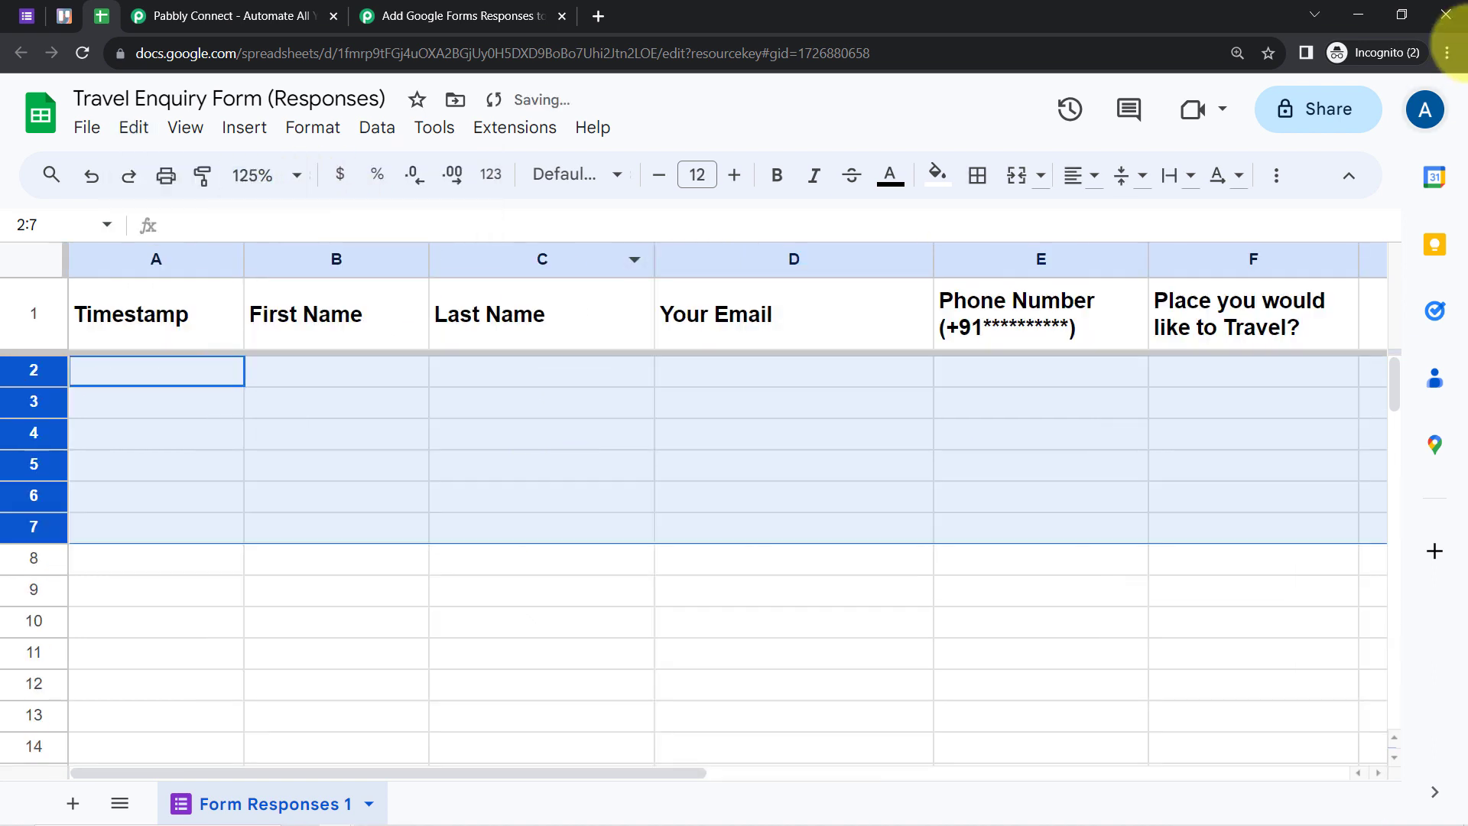
left_click(1447, 53)
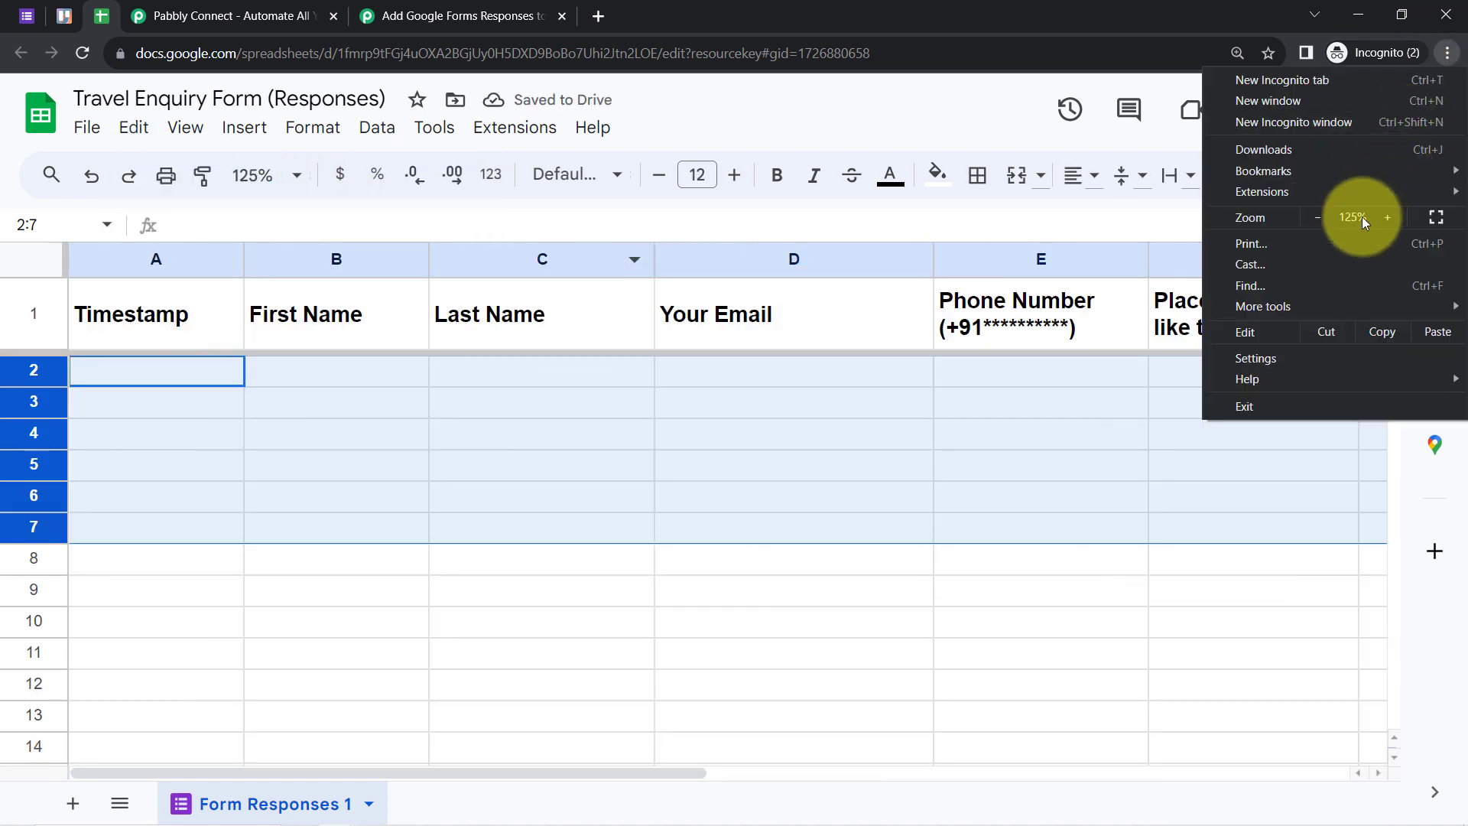
left_click(604, 624)
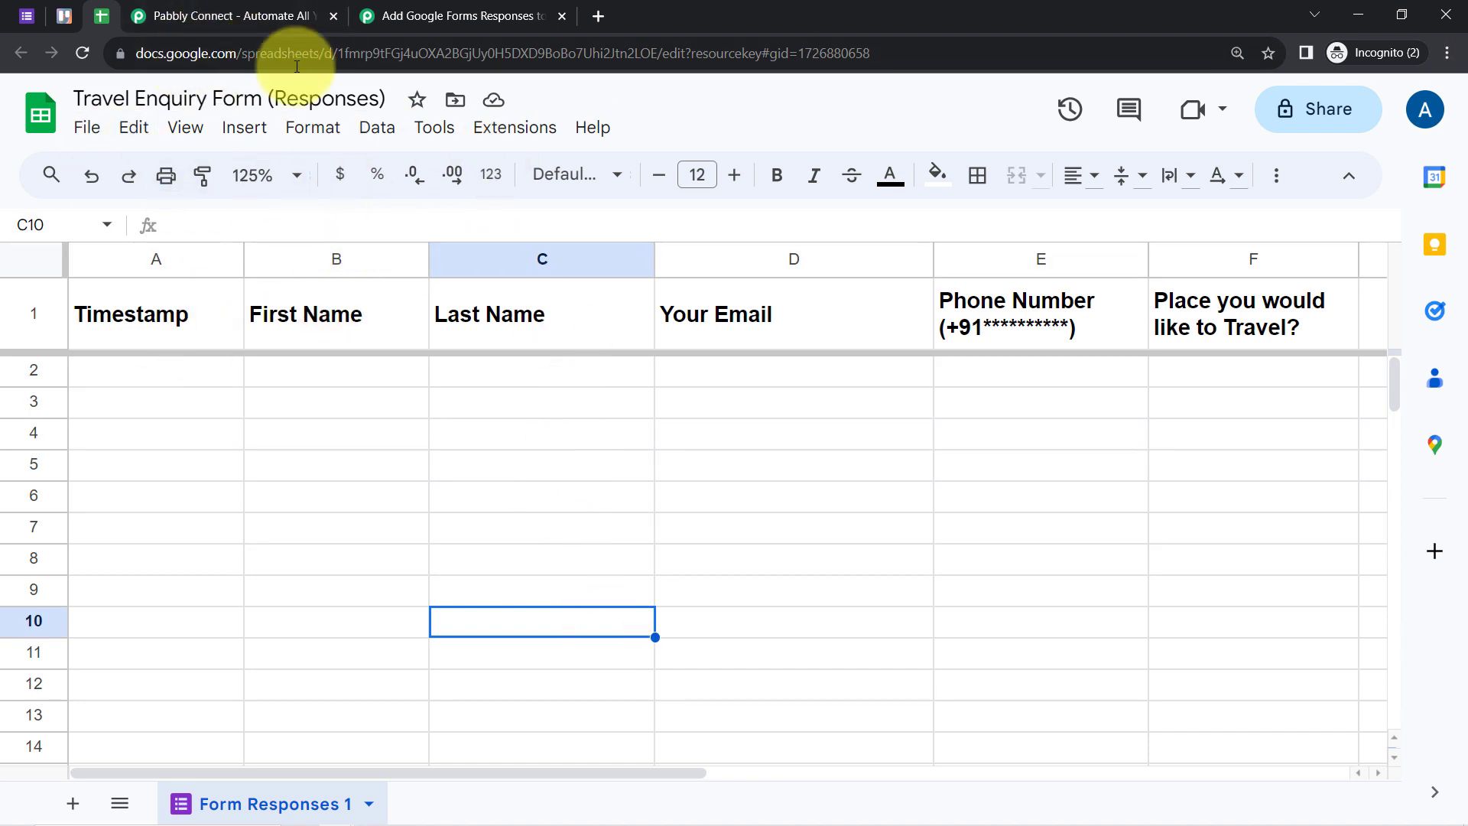
left_click(34, 369)
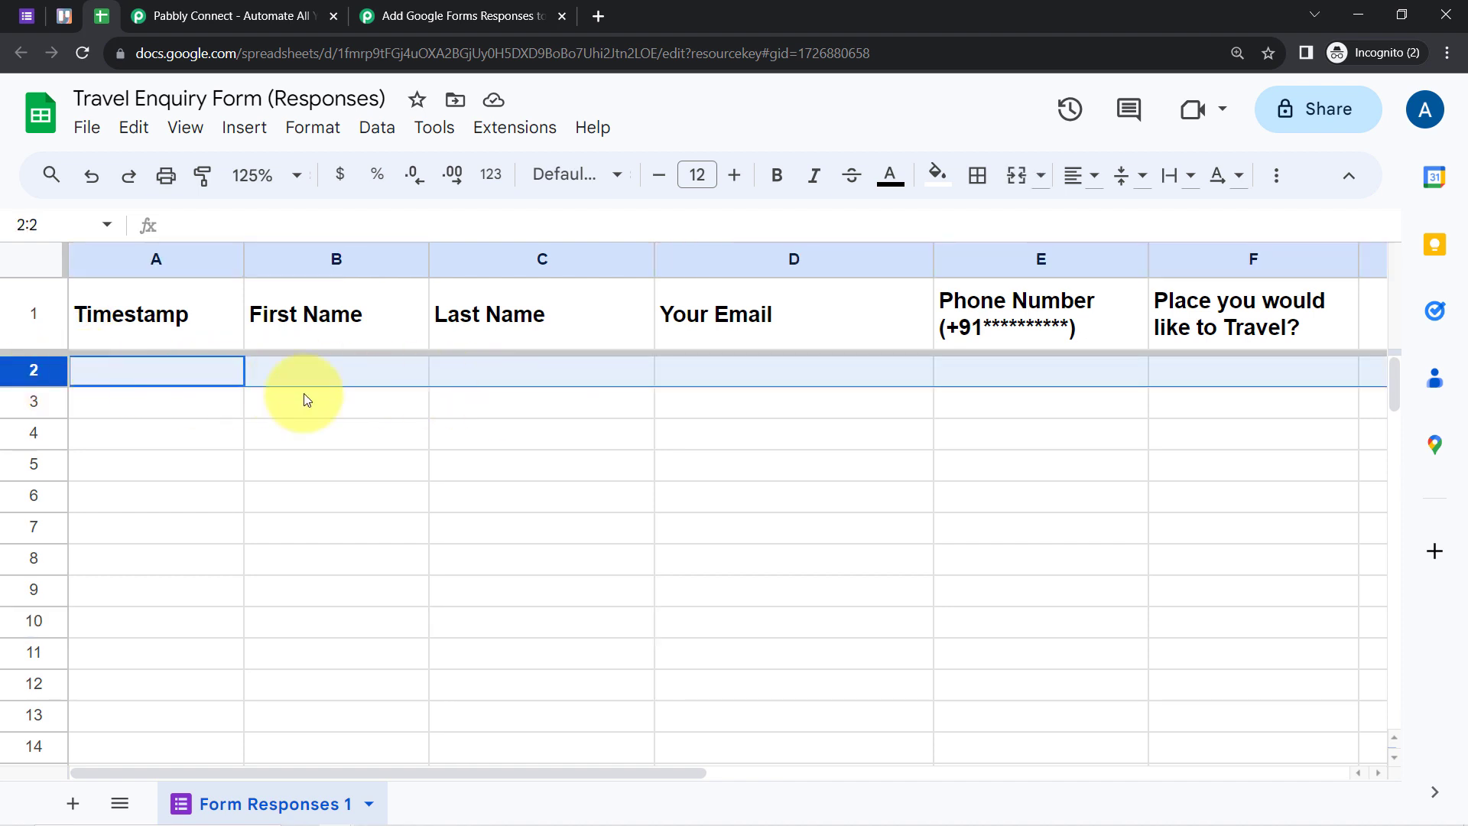
- Preview the Travel Enquiry Form, fill in first name, last name, email and phone number, choose Kerala and submit the response
left_click(27, 15)
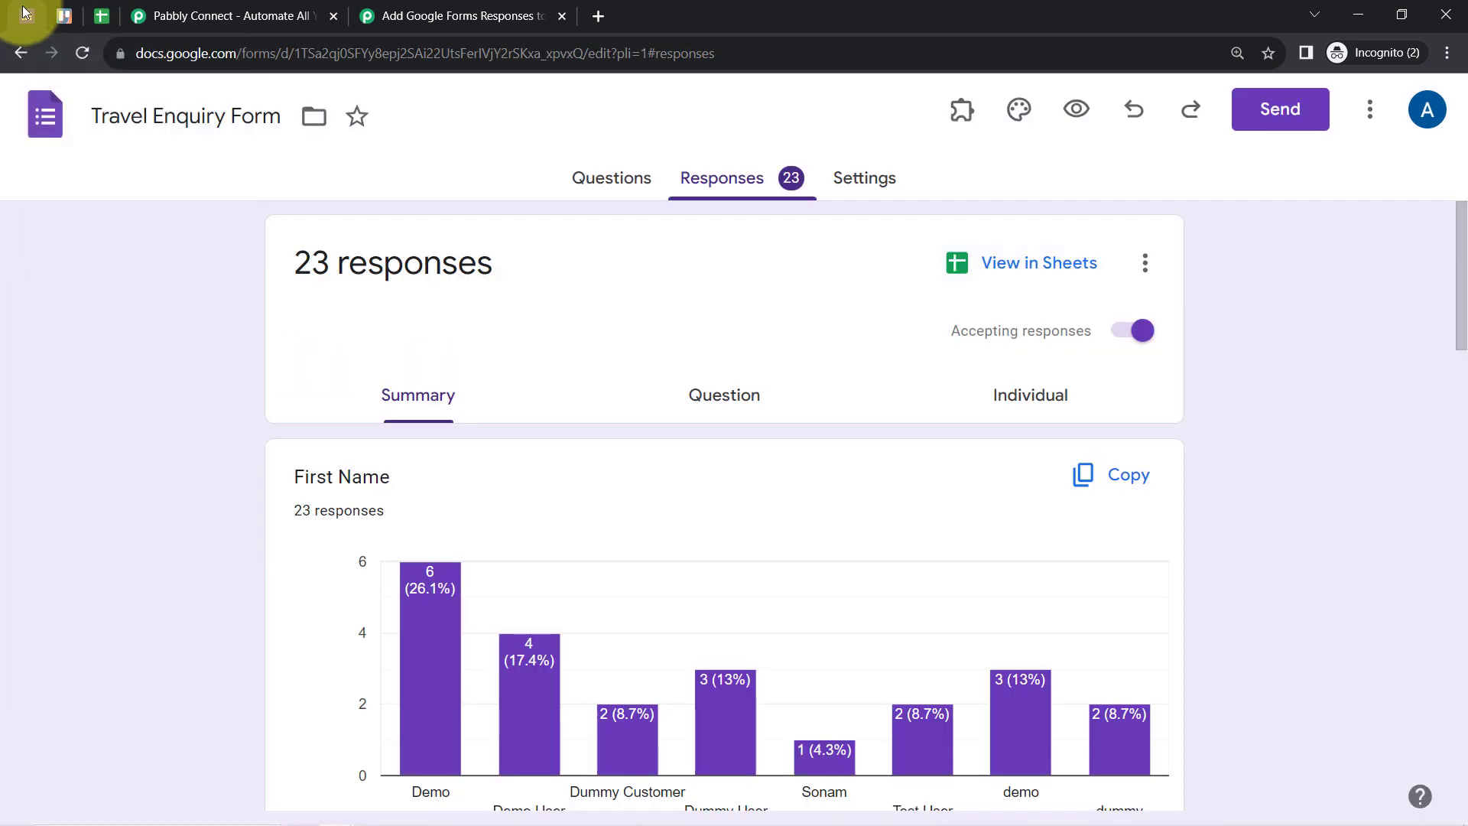
left_click(1075, 109)
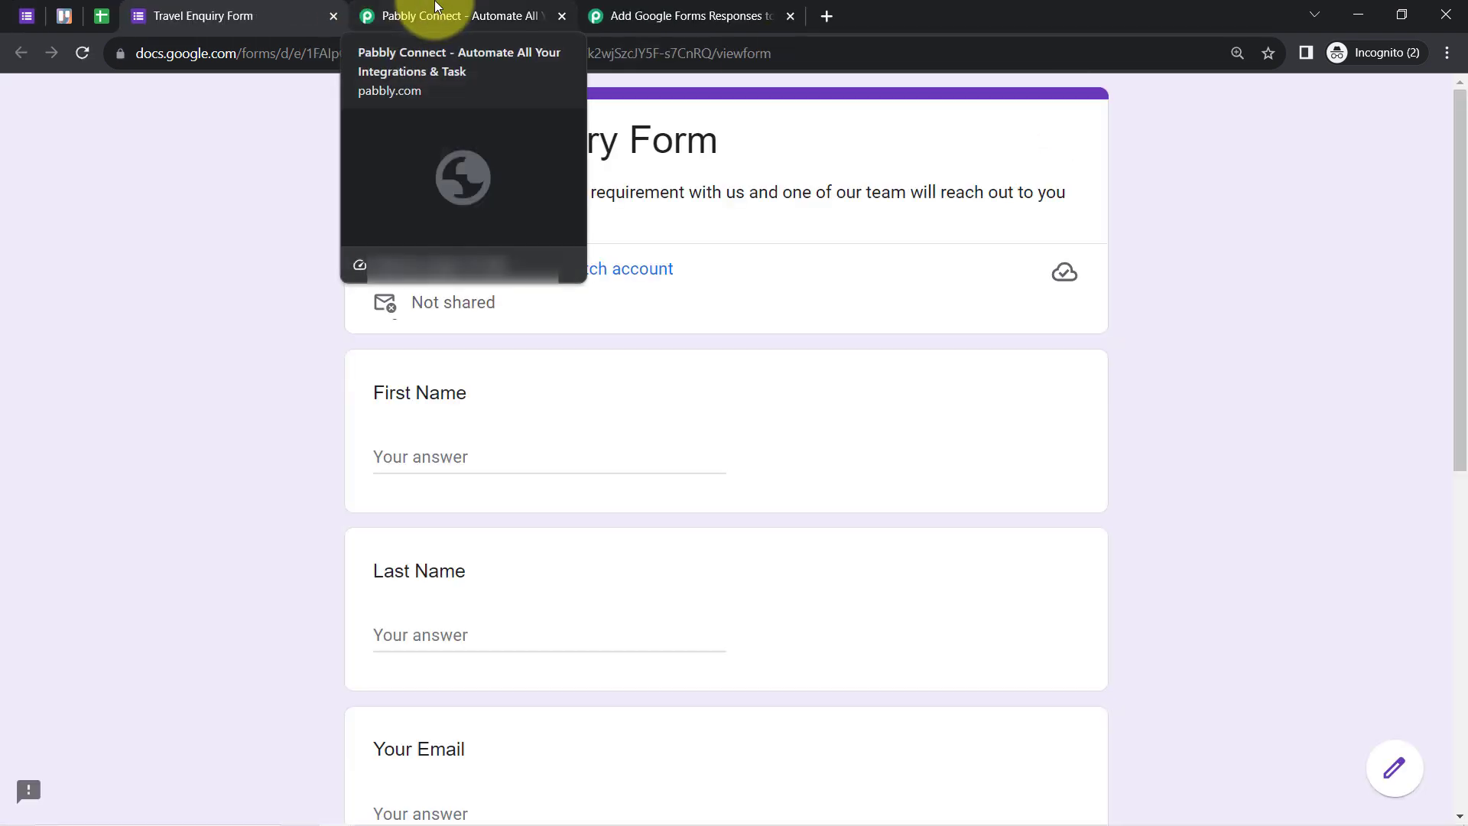
left_click_drag(1460, 103, 1452, 217)
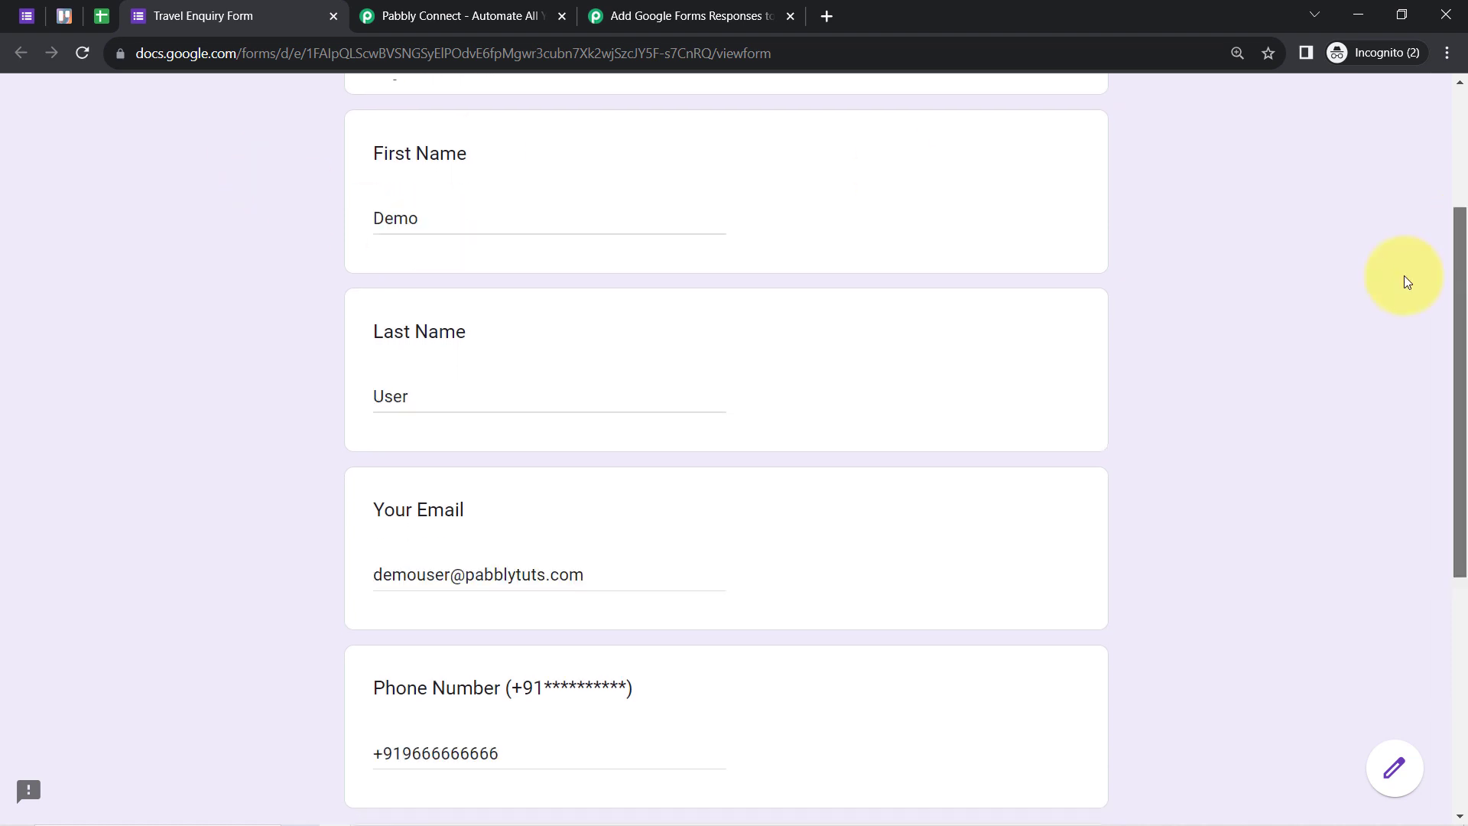
scroll(1404, 278, "down", 1)
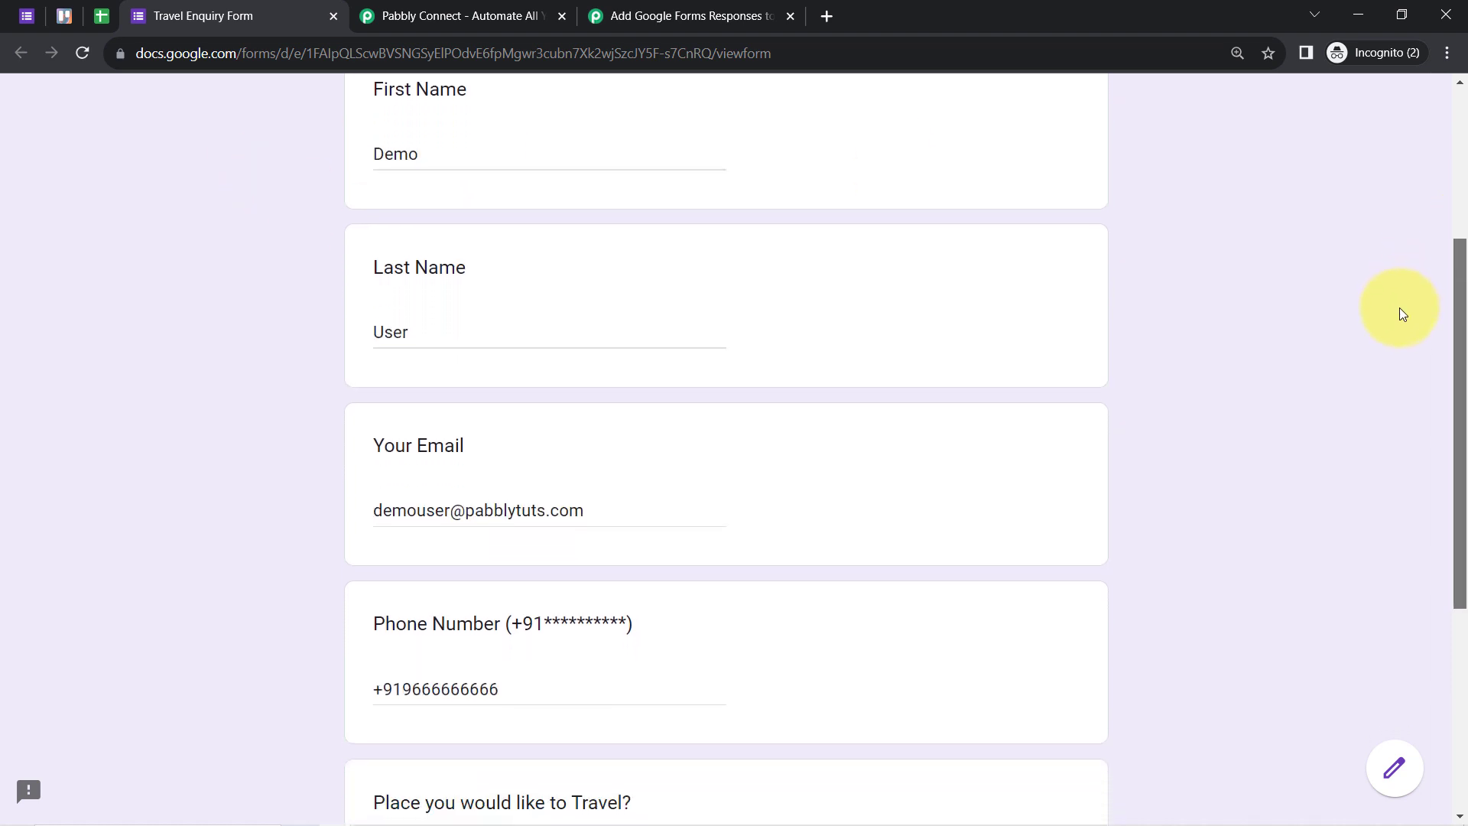
scroll(1401, 306, "down", 2)
scroll(1382, 373, "down", 2)
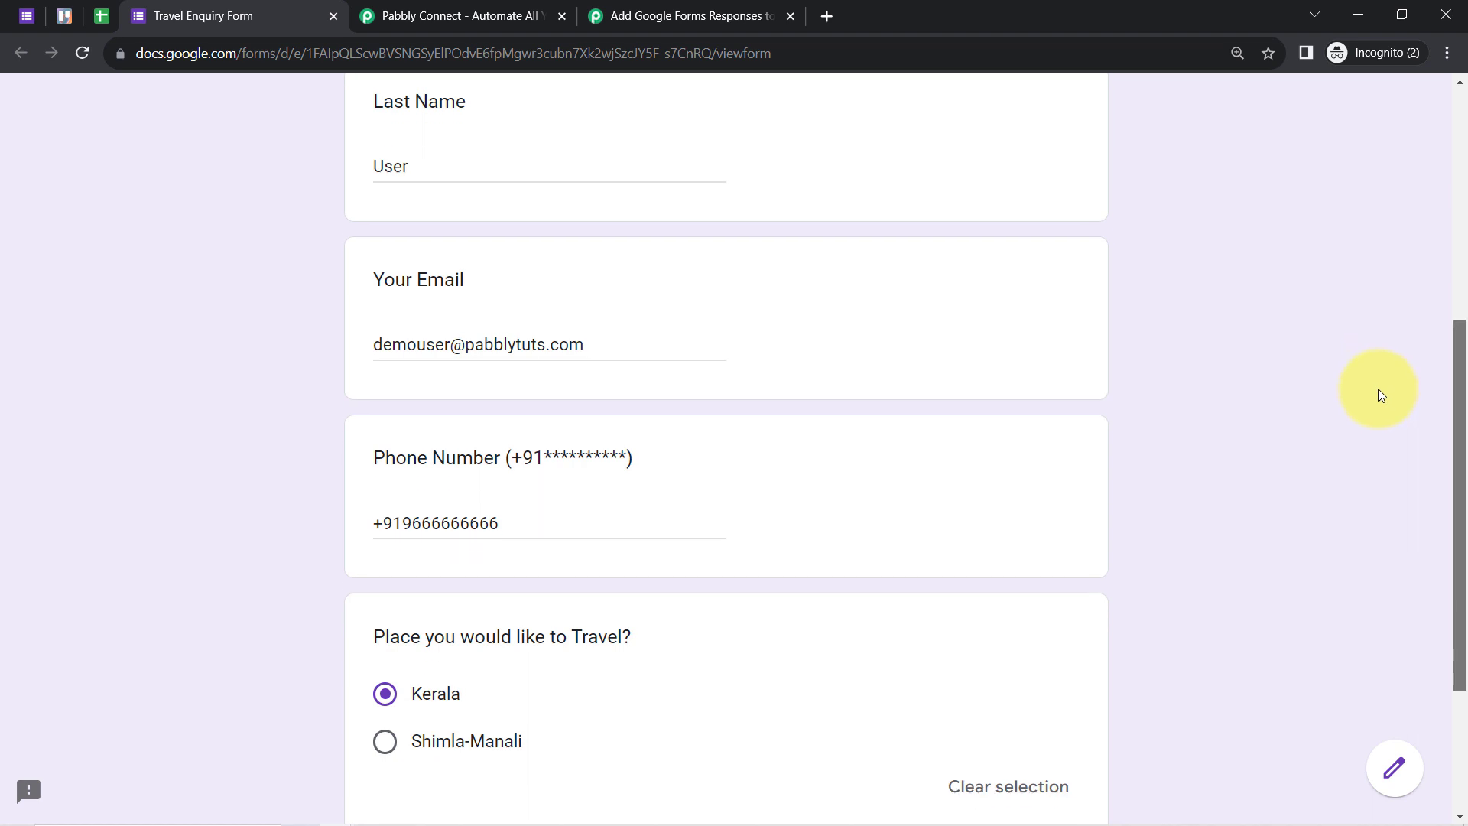
scroll(1376, 439, "down", 1)
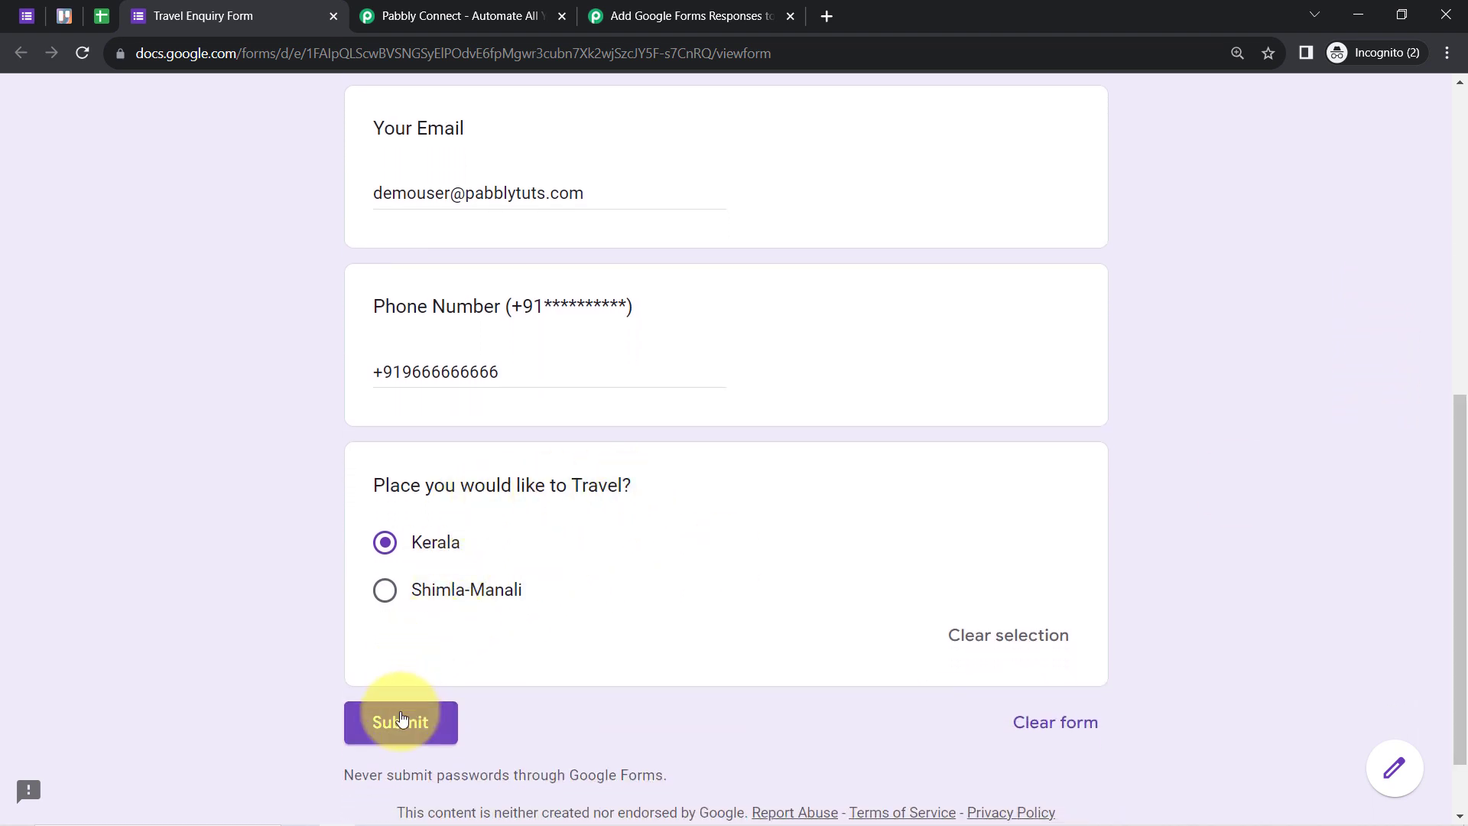
left_click(401, 719)
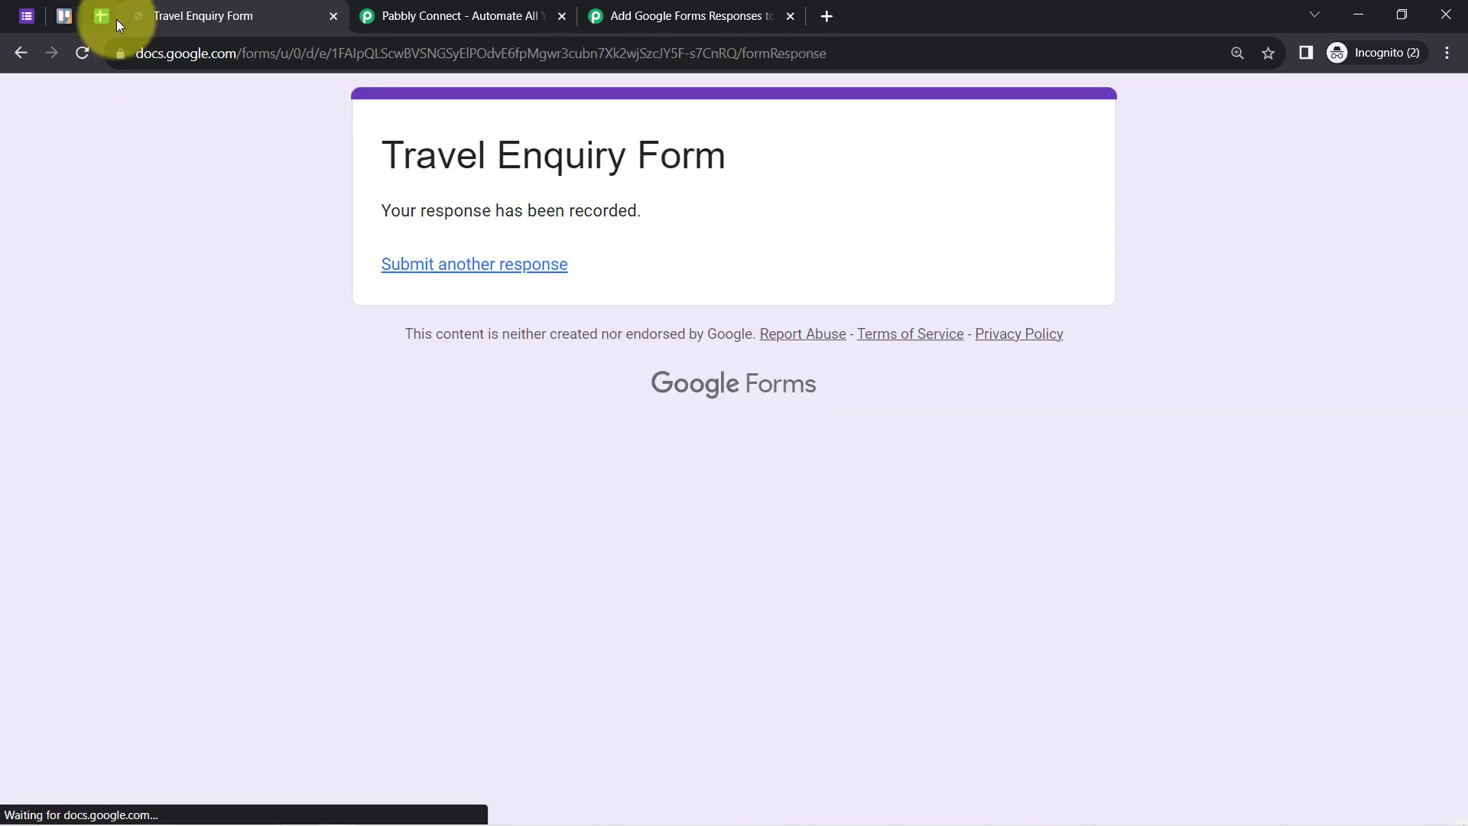
- Check the new entry in the responses sheet and recopy the webhook URL from the Pabbly Connect workflow
left_click(107, 16)
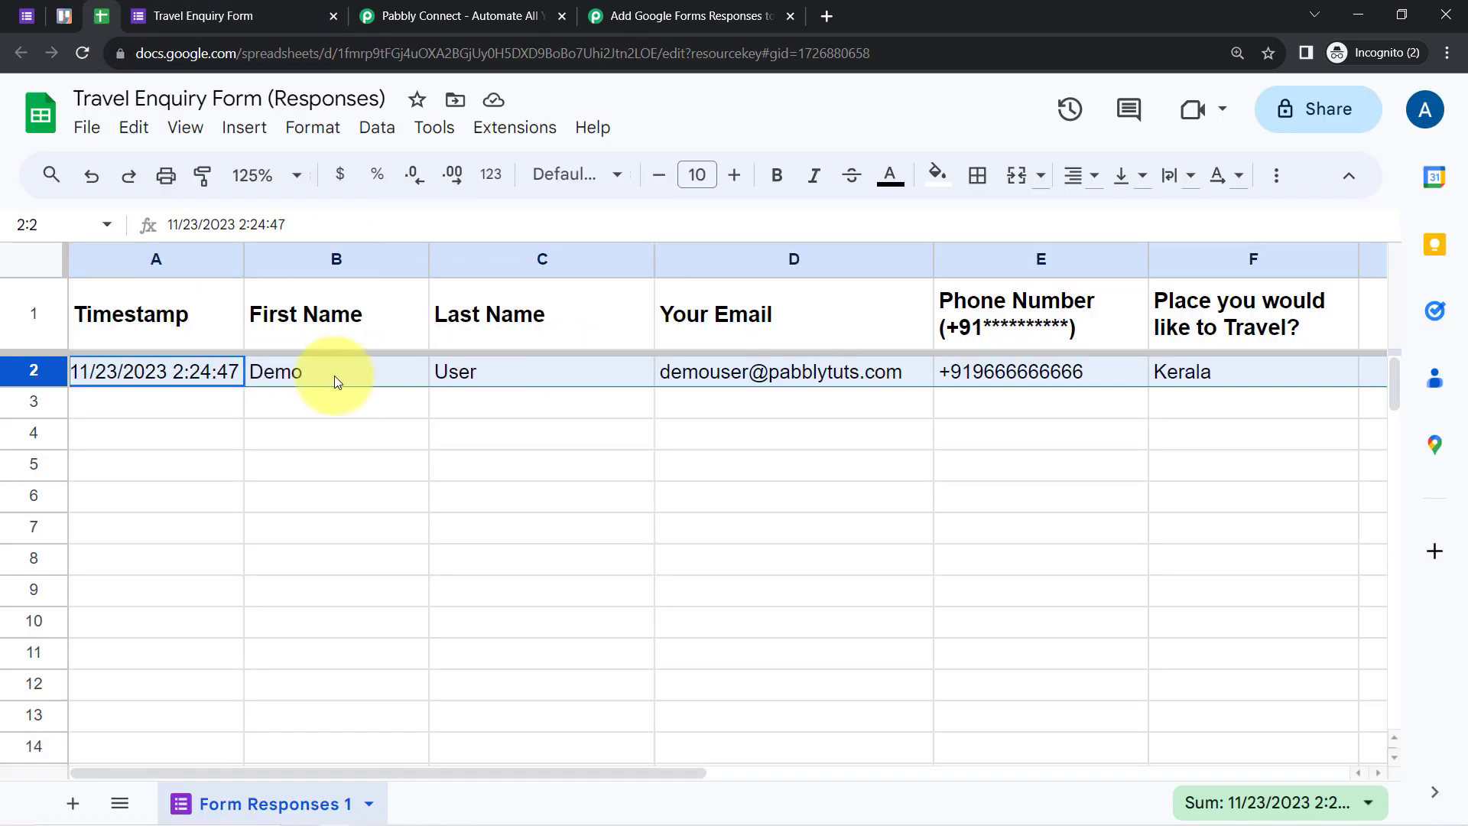
left_click(374, 465)
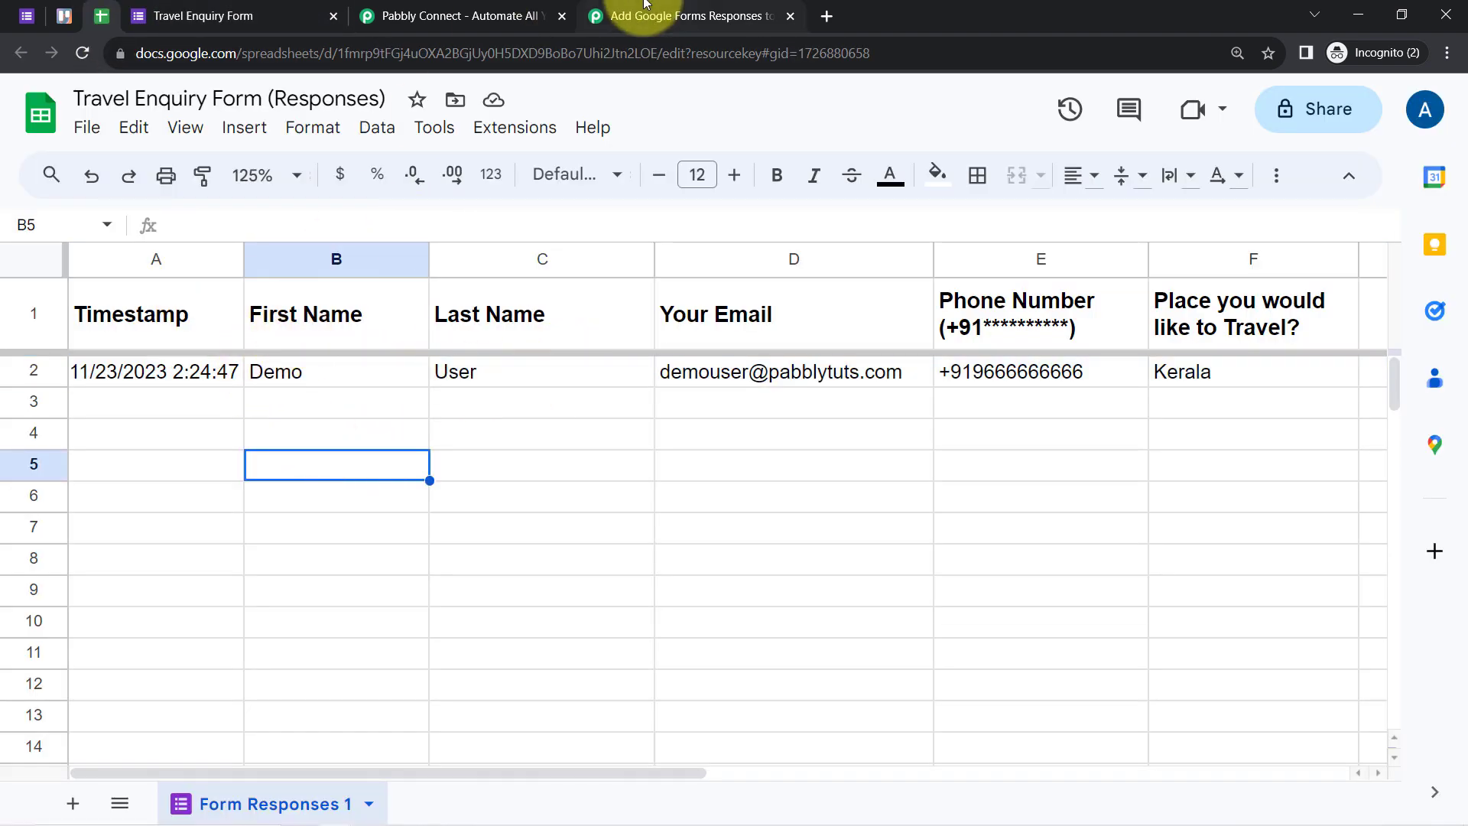
left_click(623, 15)
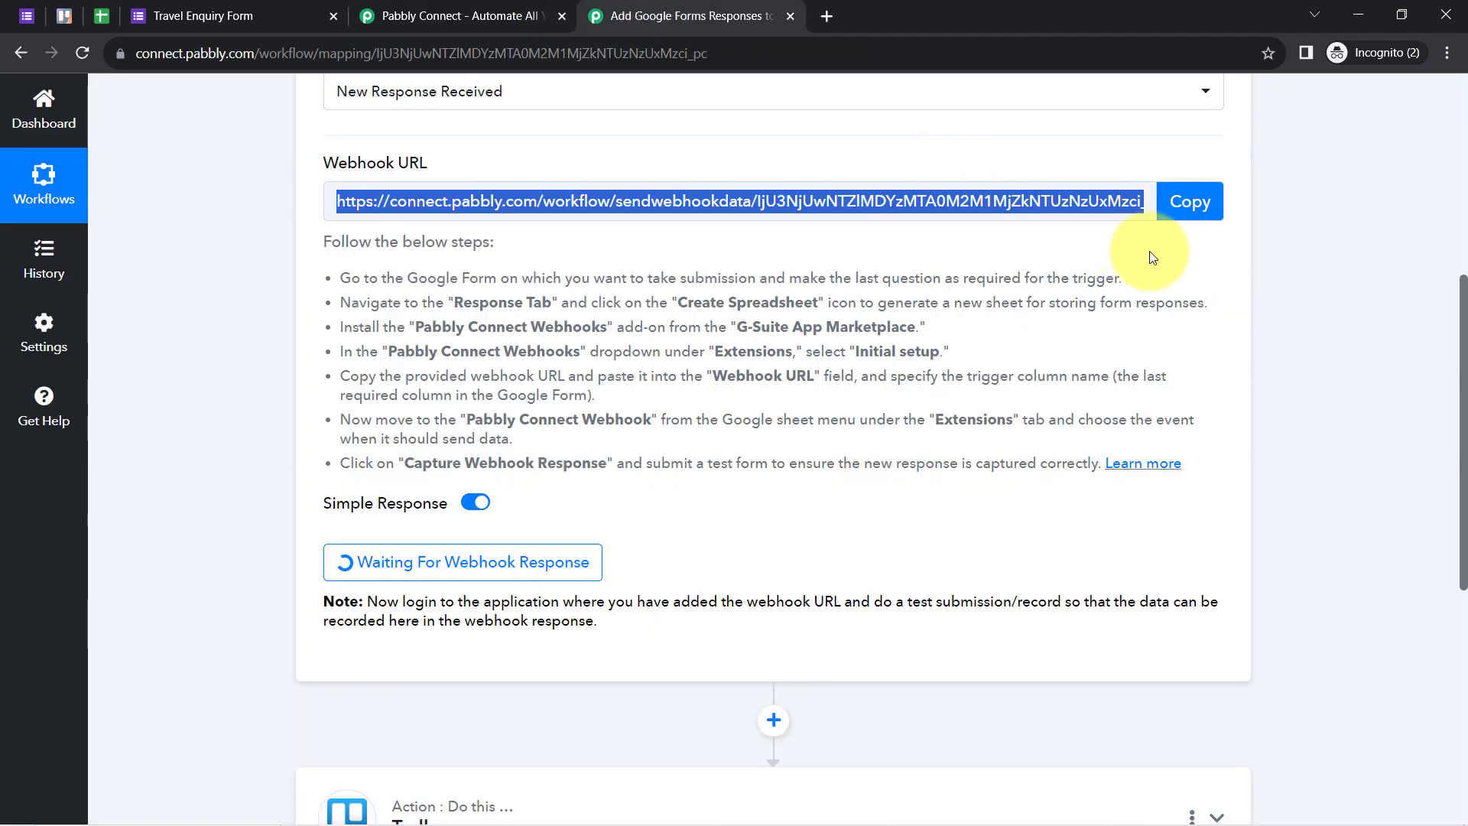
left_click(1191, 208)
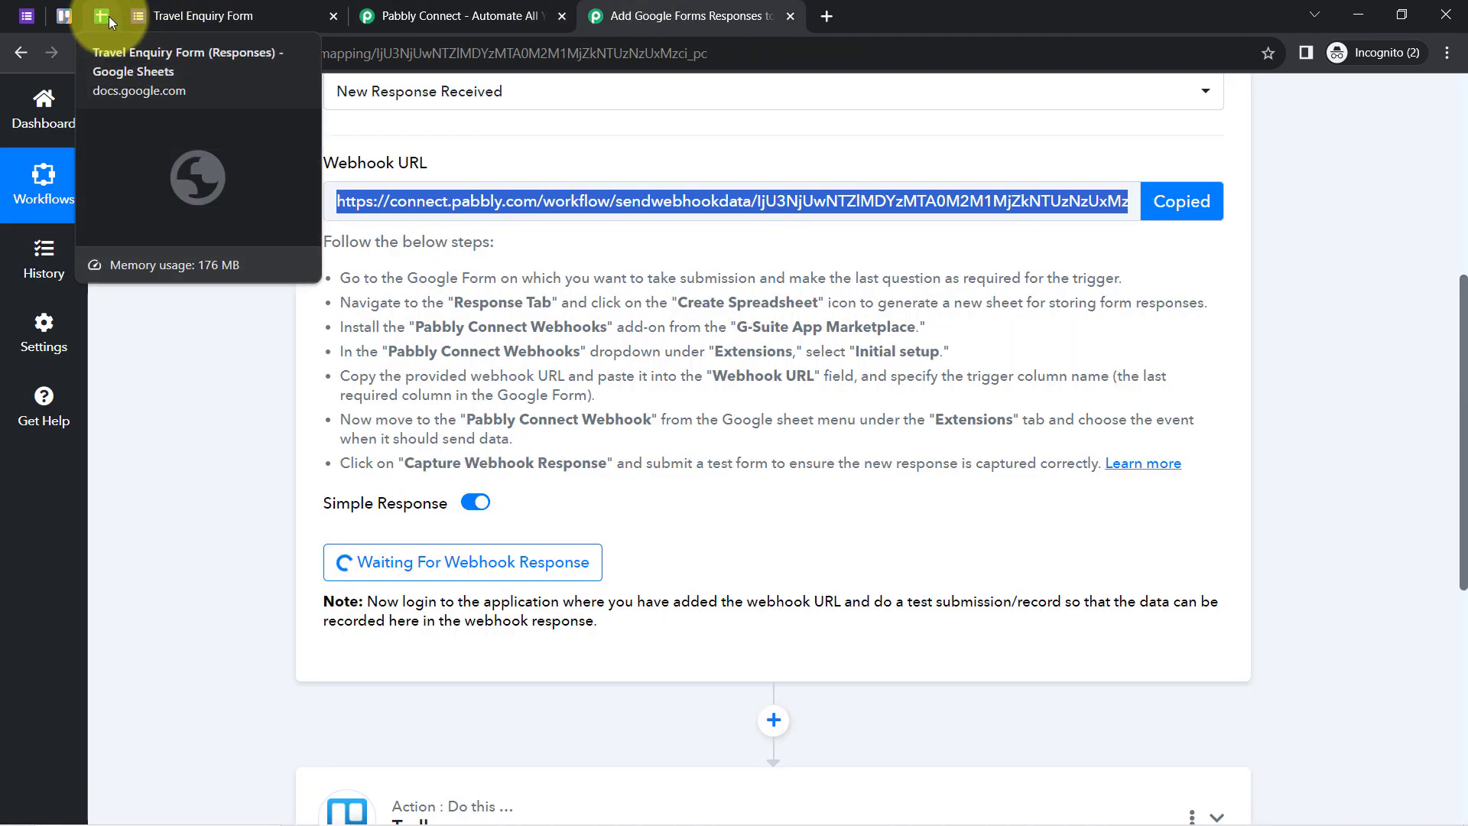
- From the responses spreadsheet, look up the Pabbly Connect Webhooks add-on in the Google Workspace Marketplace, and close the marketplace
left_click(108, 16)
left_click(520, 127)
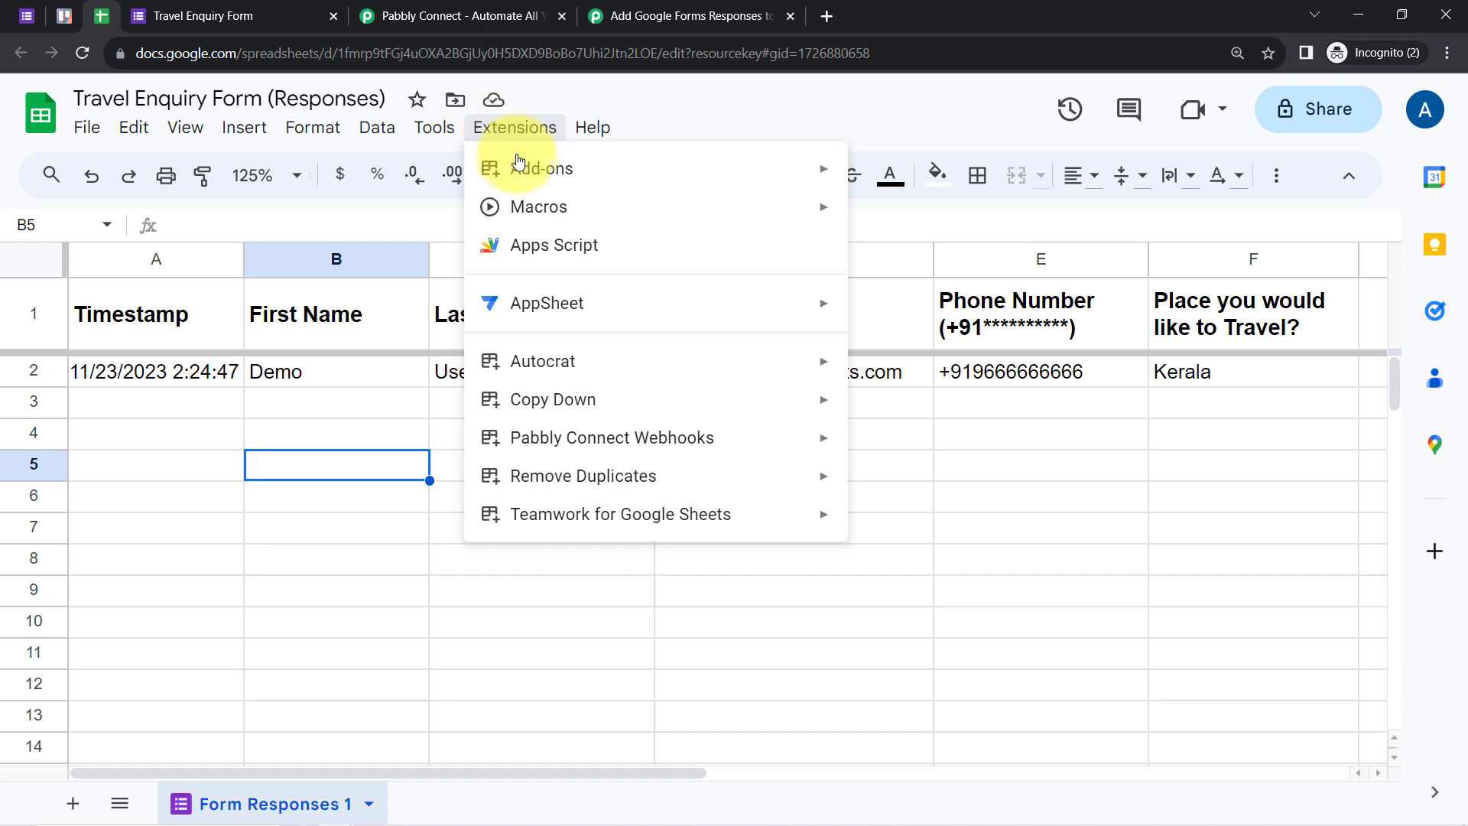
mouse_move(714, 172)
left_click(896, 183)
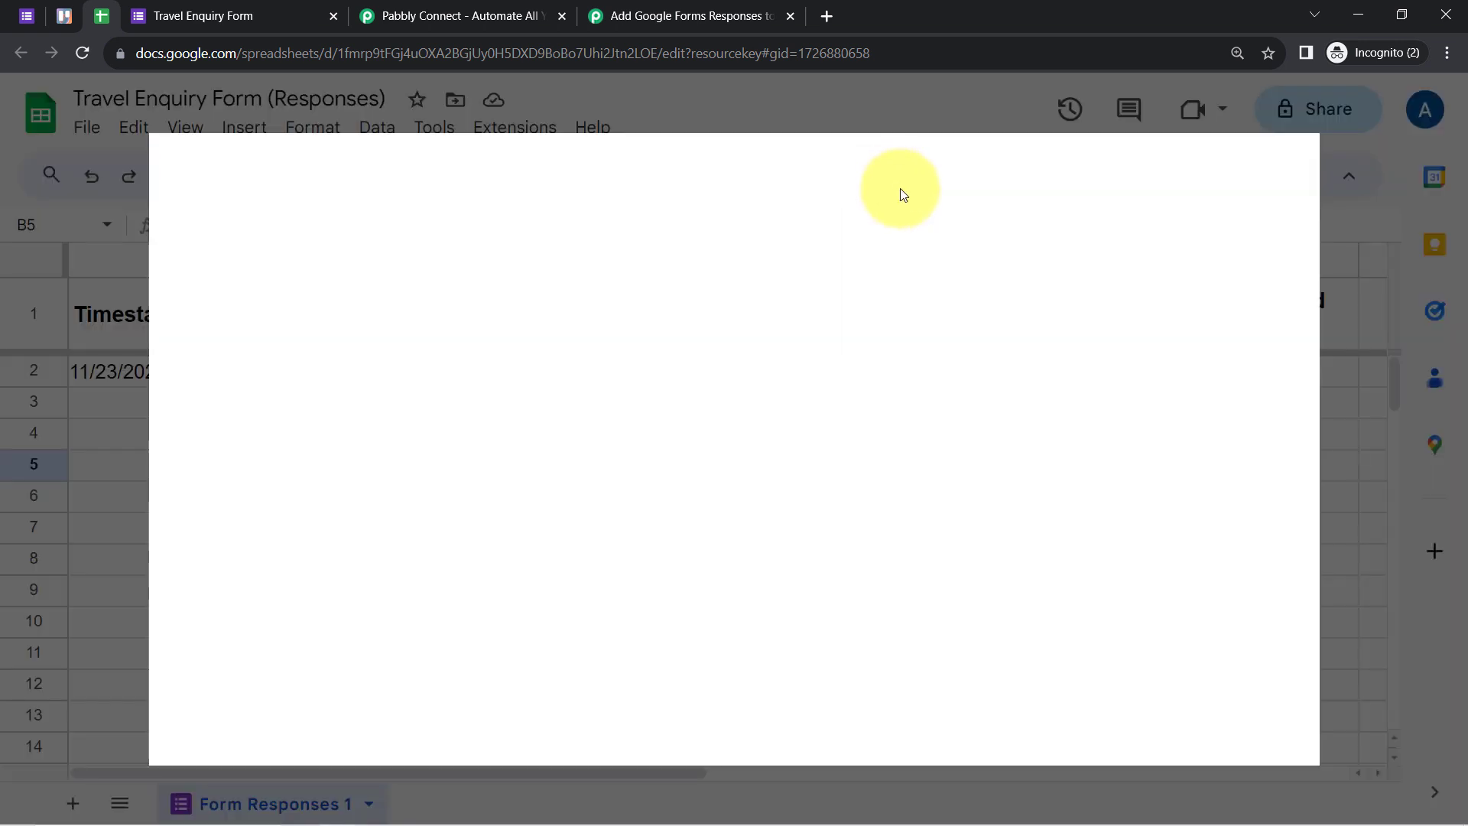
left_click(793, 201)
type("pabb")
left_click(778, 200)
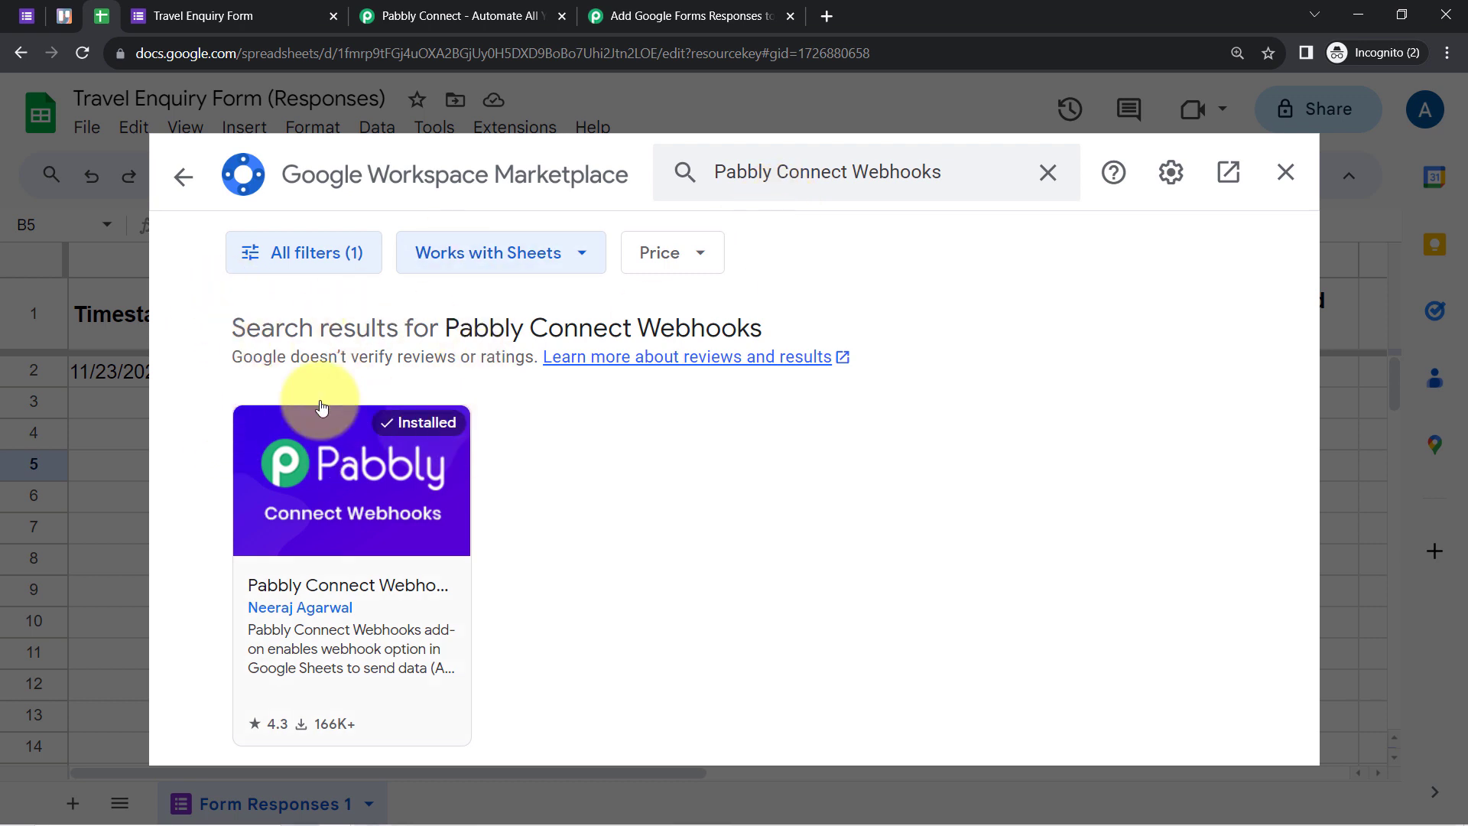
left_click(1285, 173)
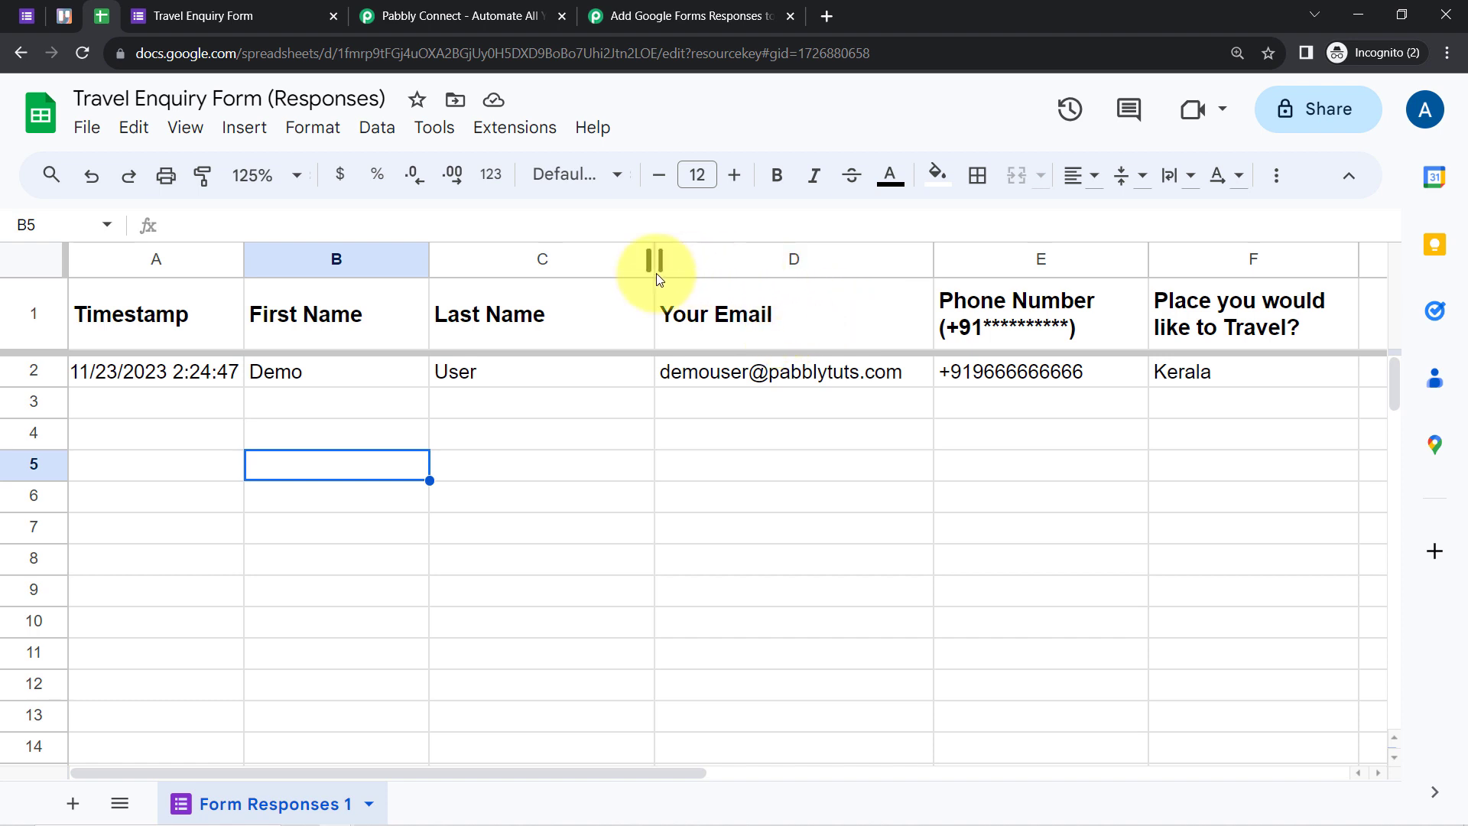
- Open the Pabbly Connect Webhooks initial setup, clear the existing webhook URL and trigger column, and paste the copied webhook URL
left_click(499, 131)
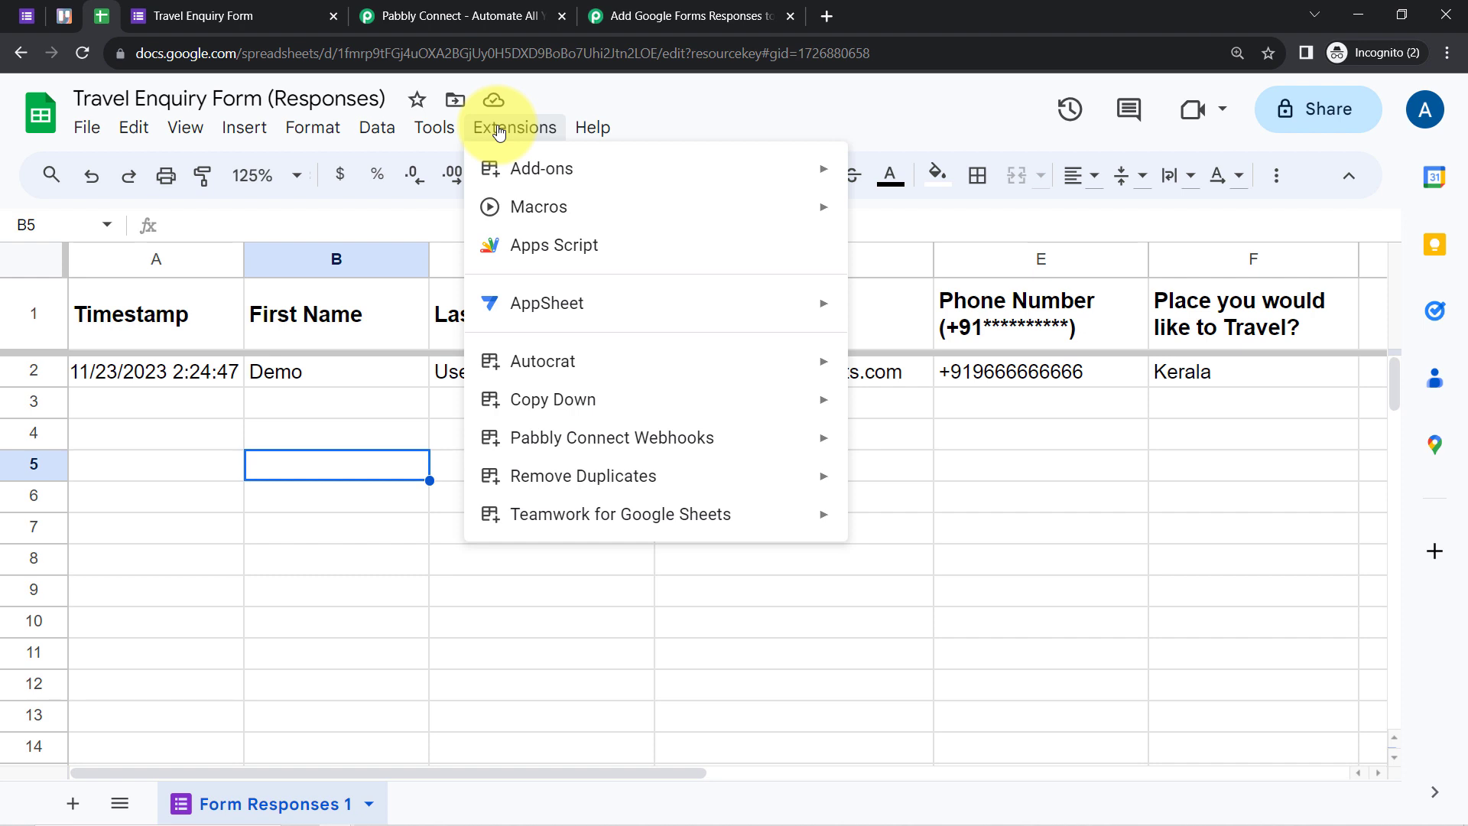
mouse_move(579, 437)
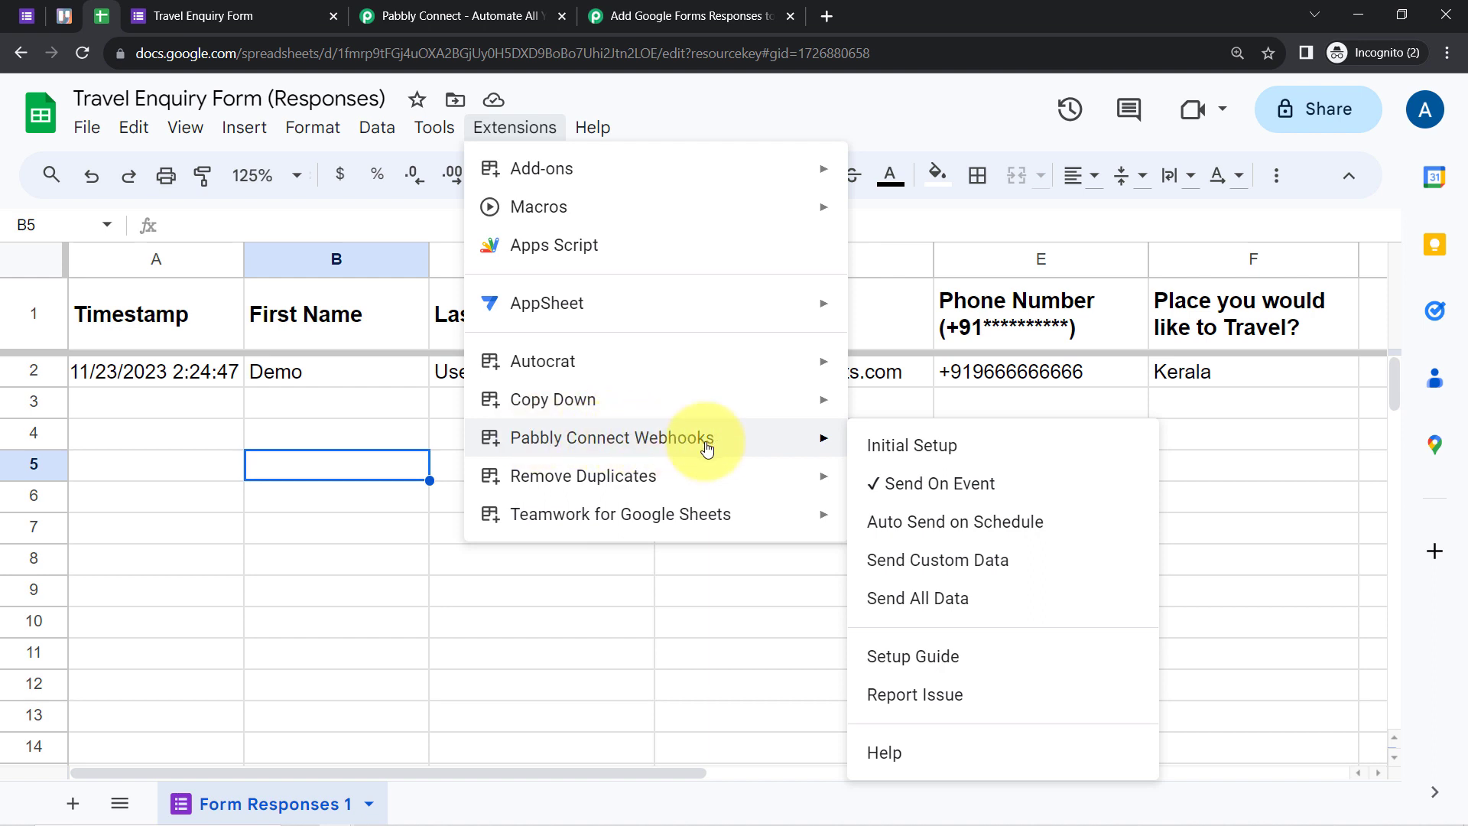
left_click(915, 446)
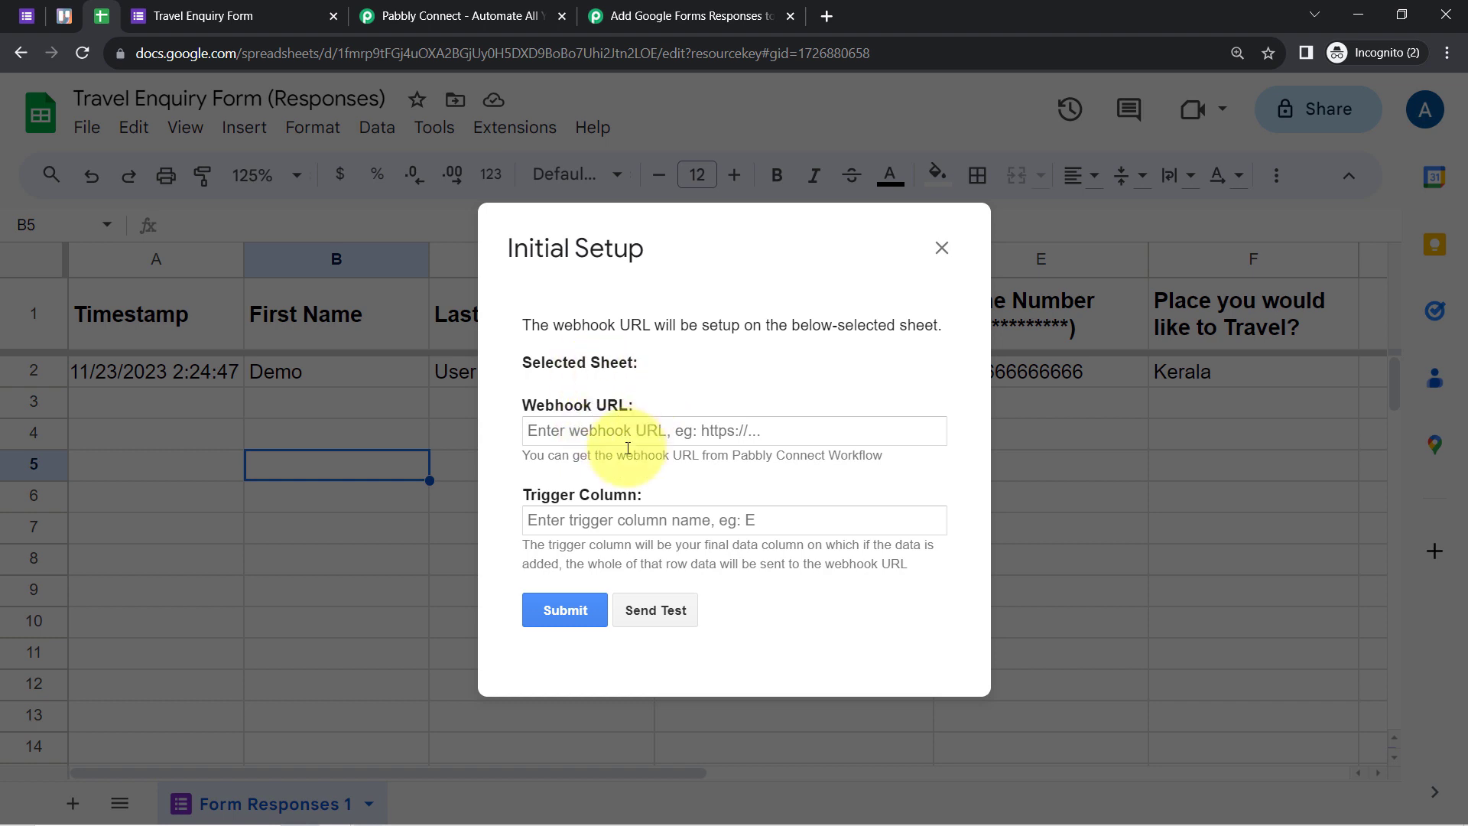
triple_click(562, 434)
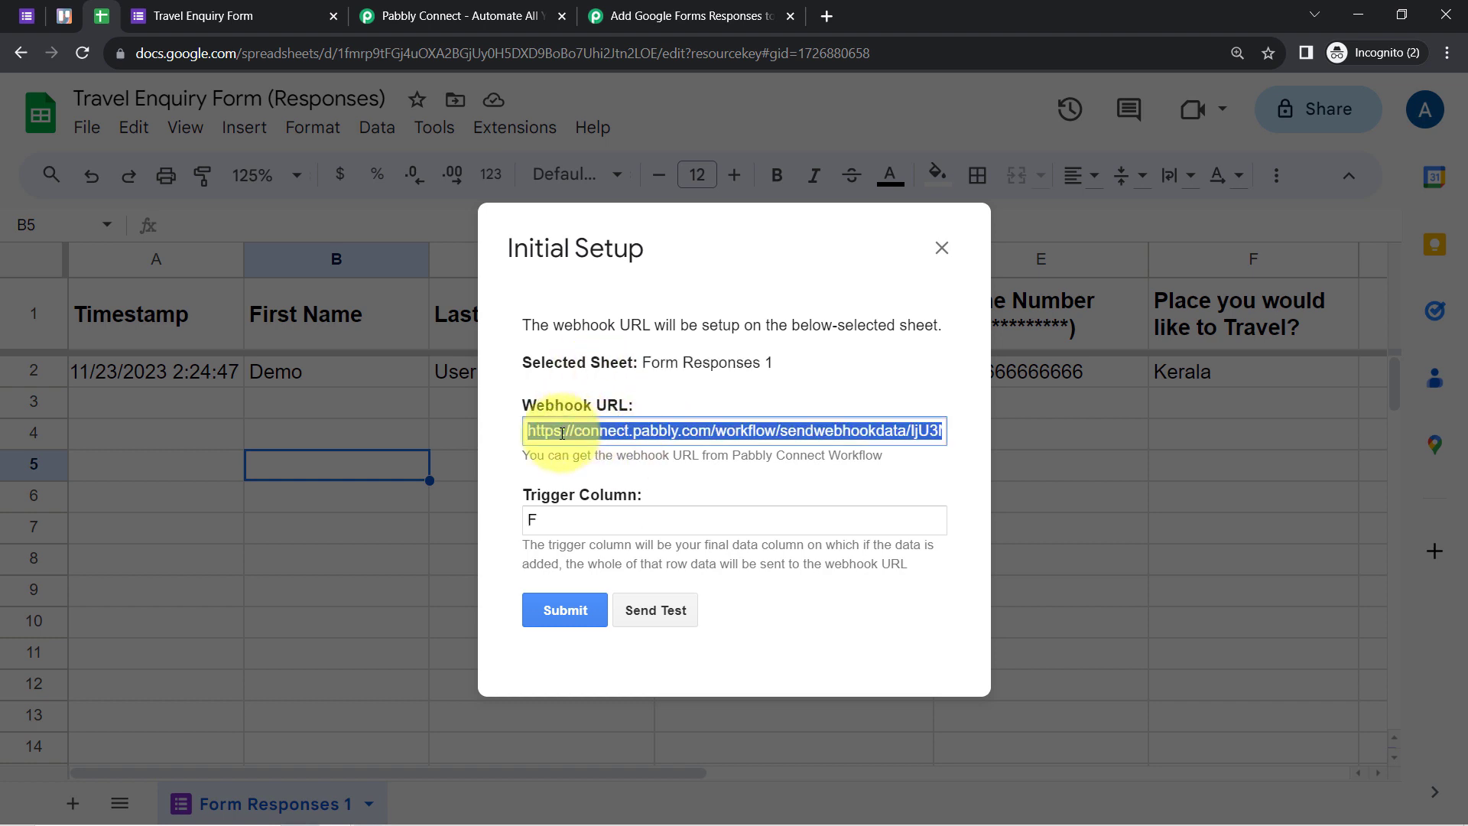
key("BackSpace")
left_click(550, 529)
key("BackSpace")
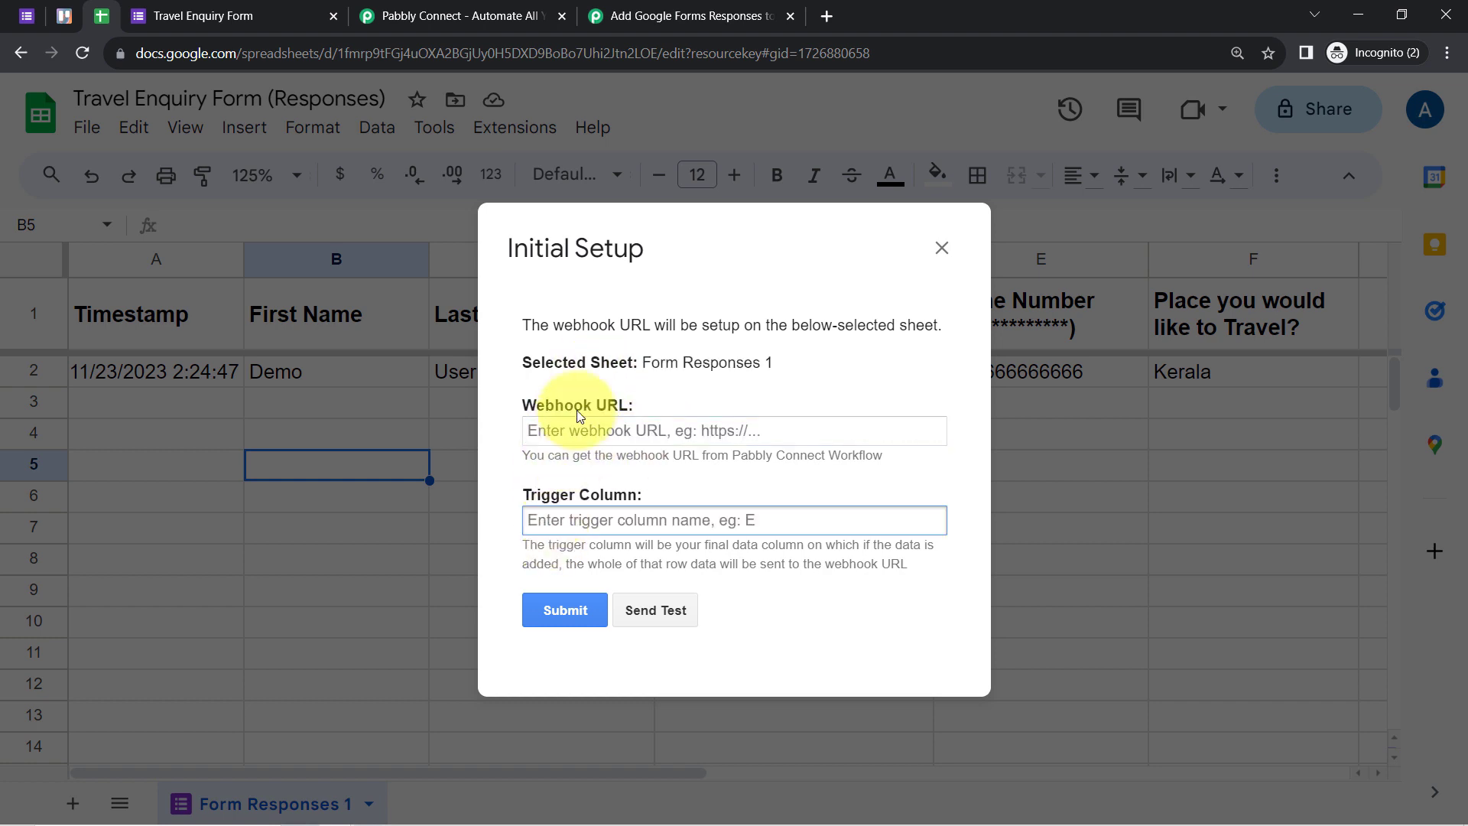
left_click(569, 430)
key("ctrl+v")
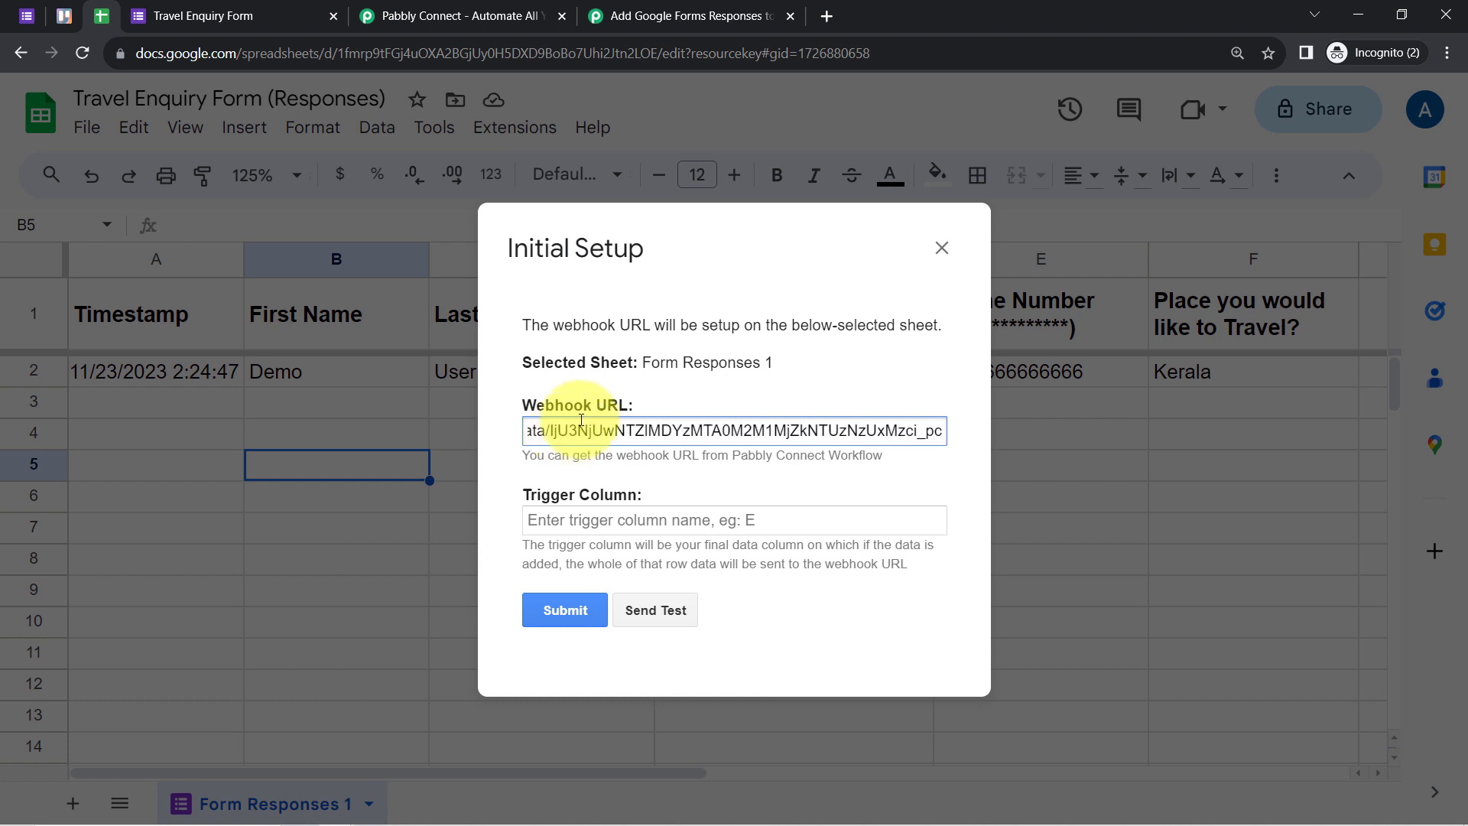
- Read the trigger column explanation, move the setup dialog aside to compare the sheet's columns, and set the trigger column to F
left_click(549, 502)
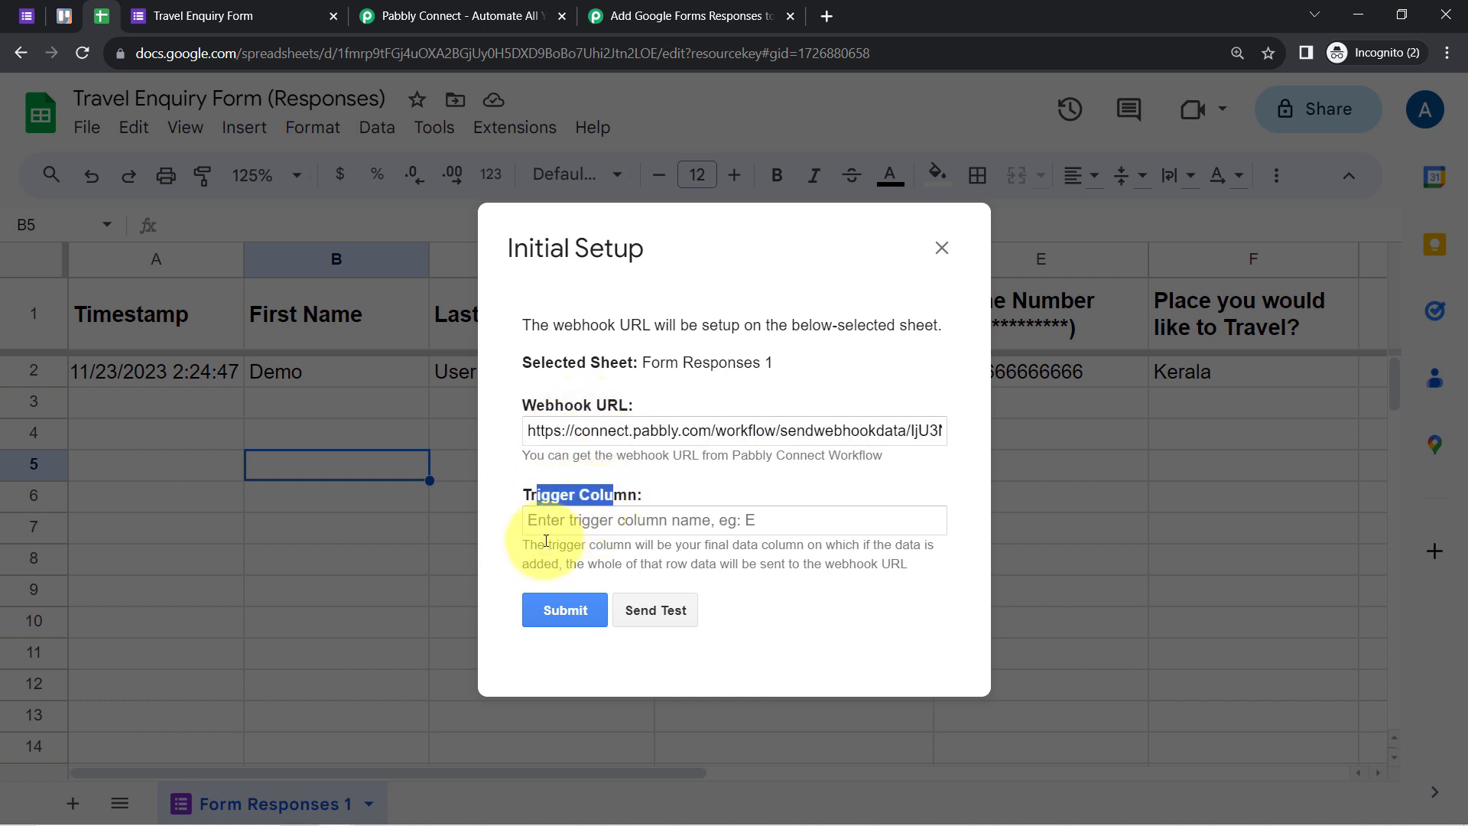
left_click_drag(544, 545, 790, 567)
left_click(693, 564)
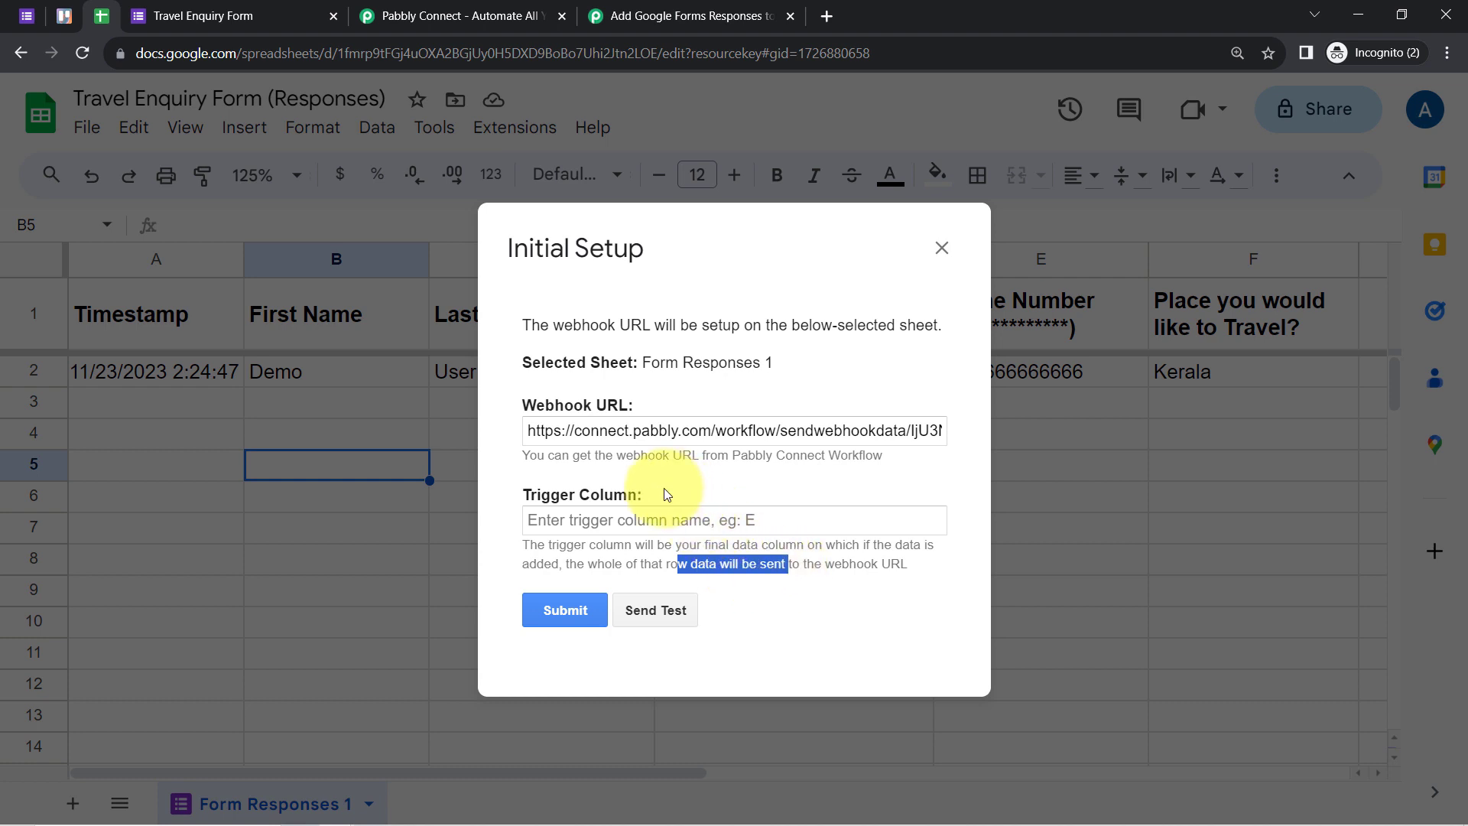
double_click(607, 494)
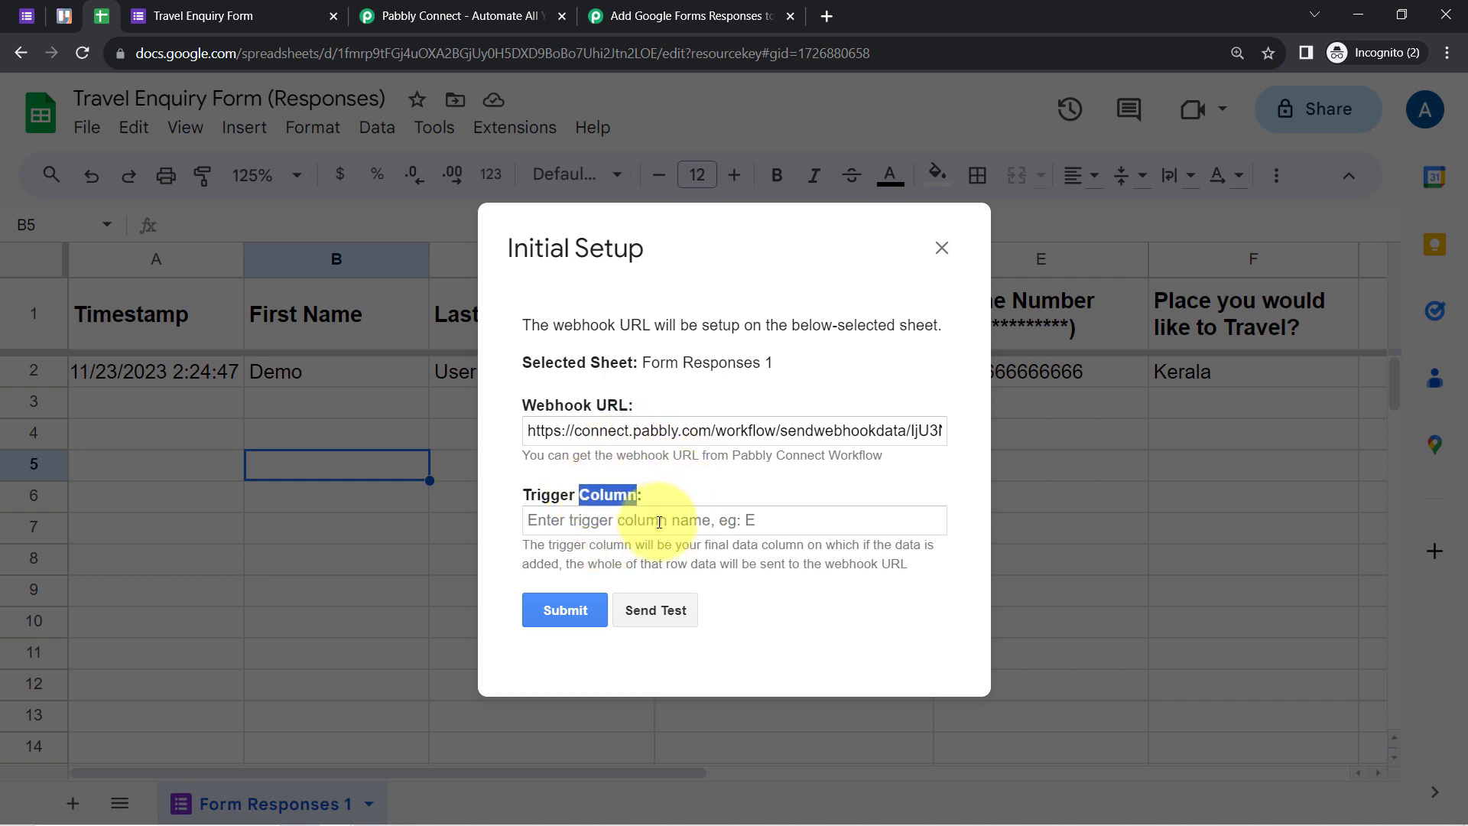
left_click_drag(590, 246, 467, 250)
left_click_drag(563, 271, 523, 283)
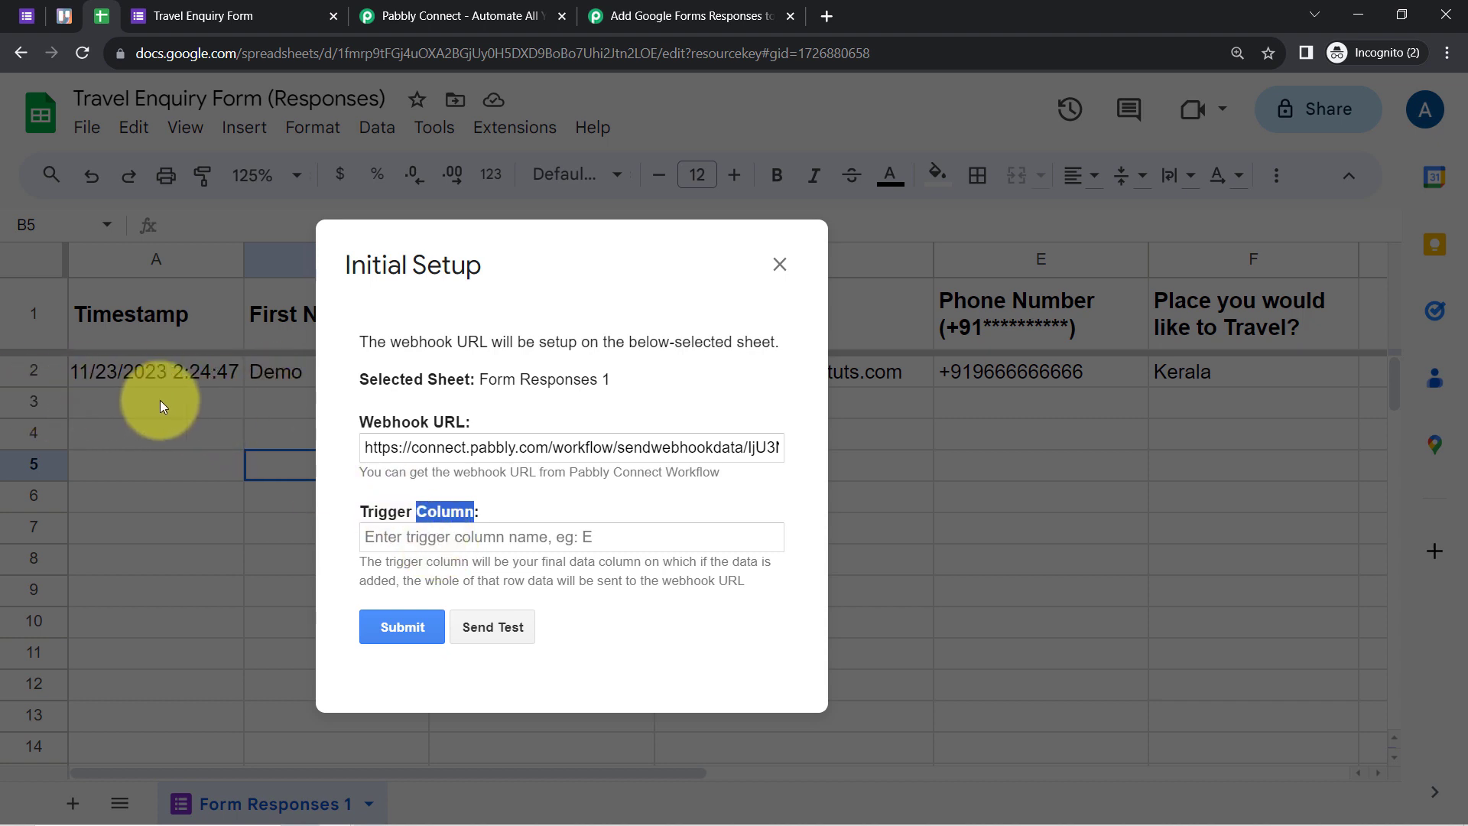
left_click(19, 21)
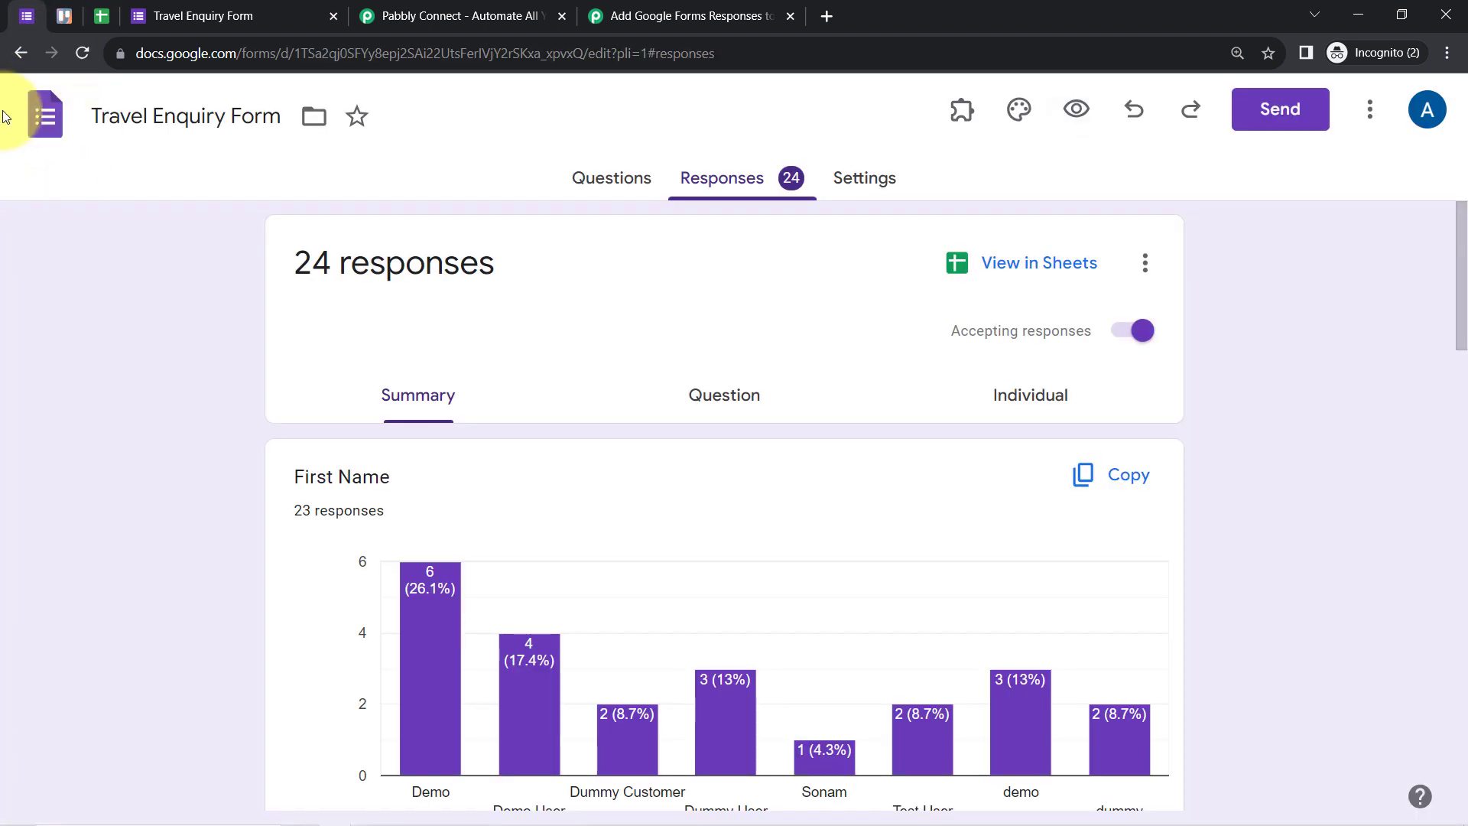
left_click(101, 16)
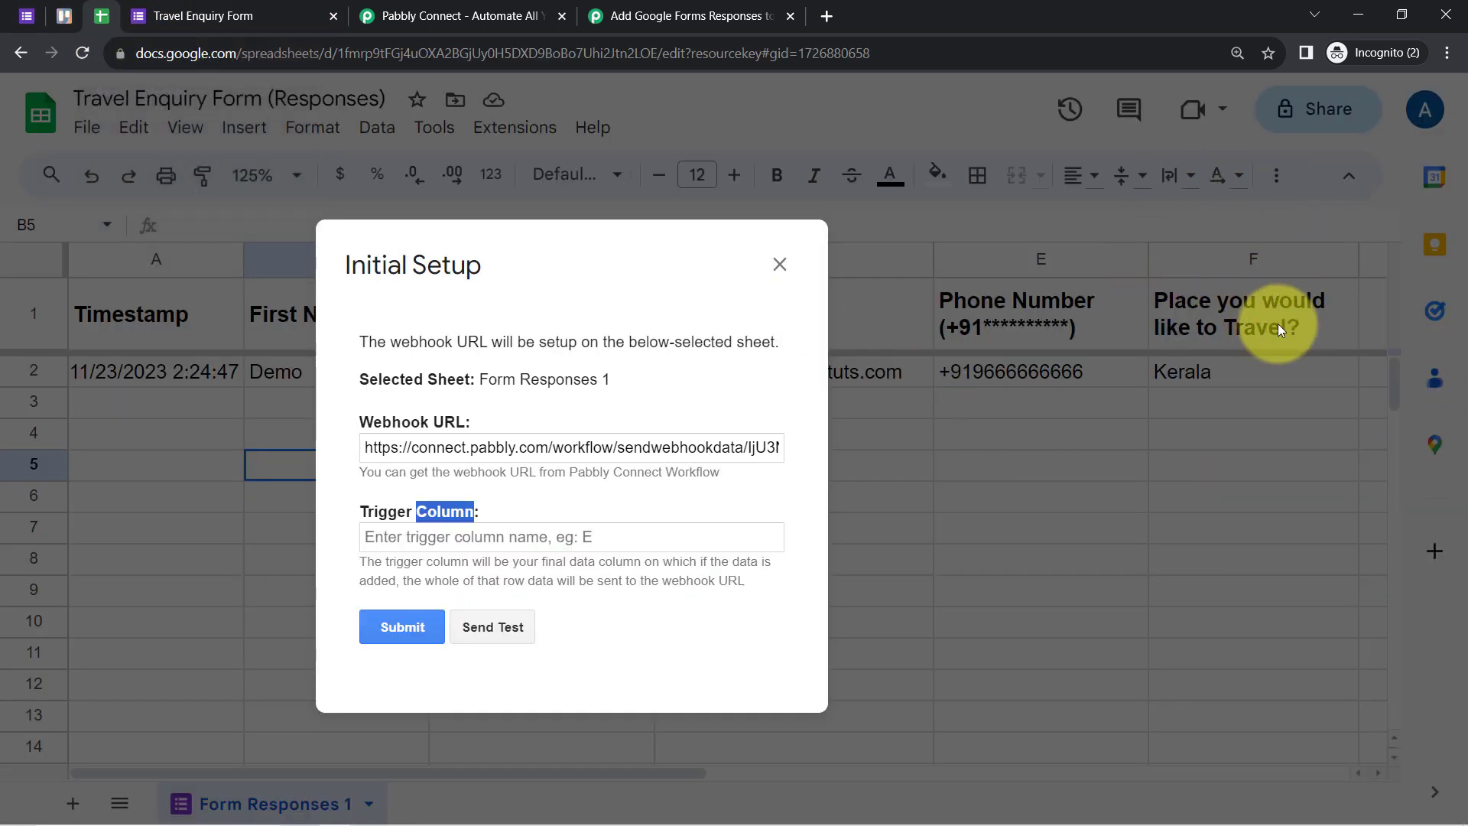
left_click(370, 539)
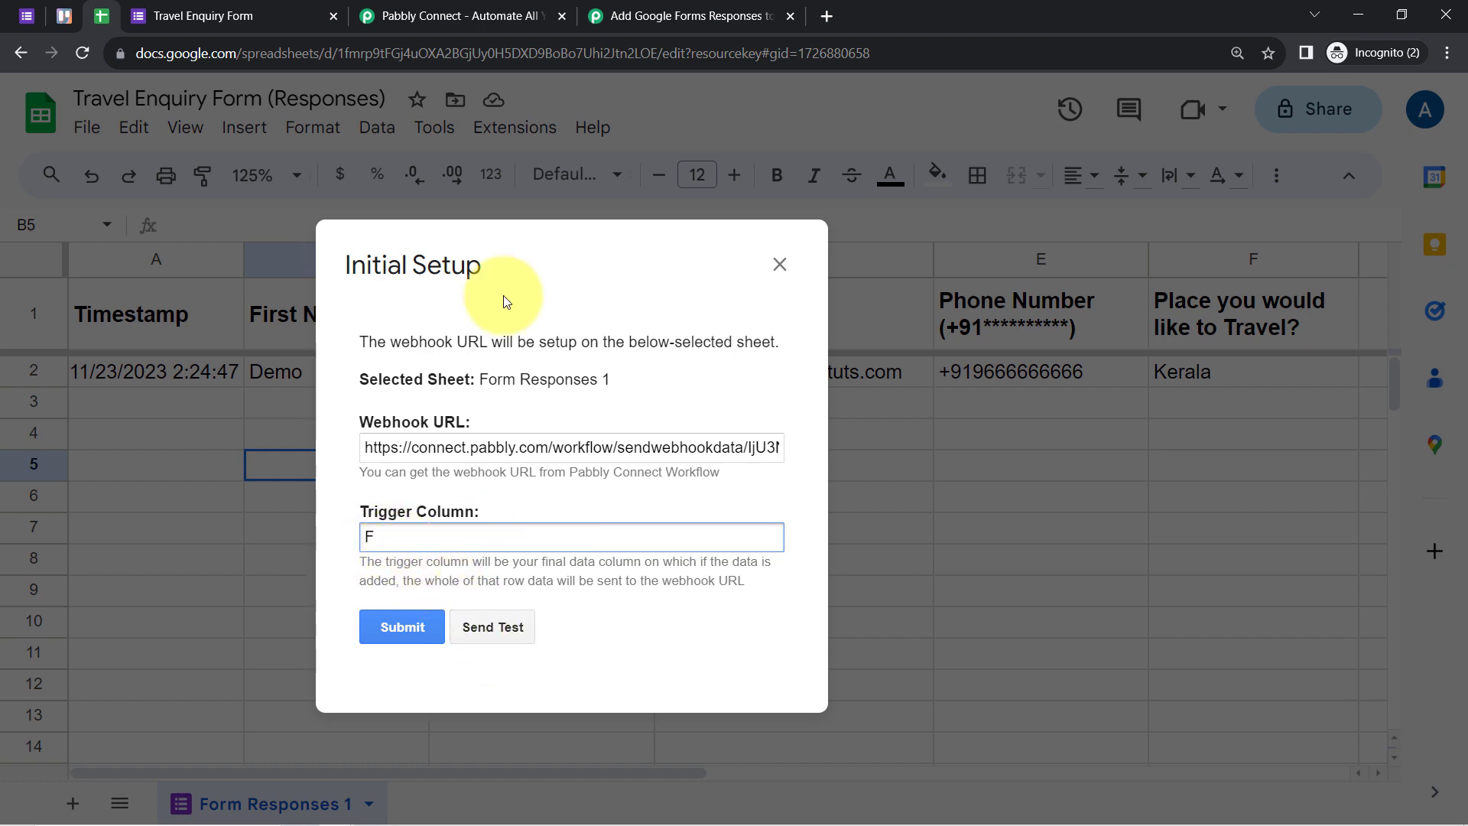
- Check the webhook capture in the Pabbly Connect workflow, close the submitted form's page, and send test data from the responses sheet's Initial Setup
left_click(673, 15)
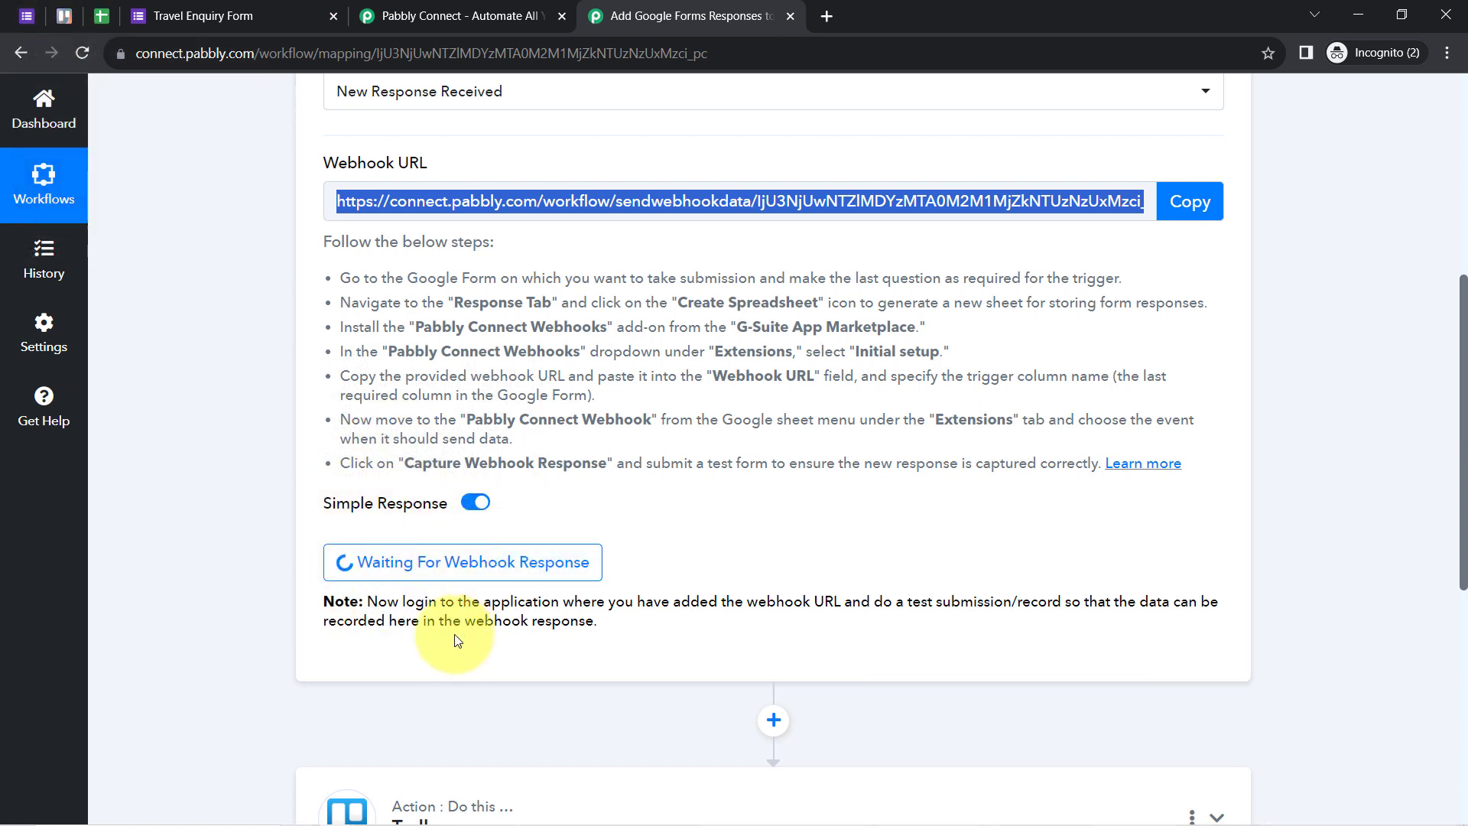
left_click(182, 17)
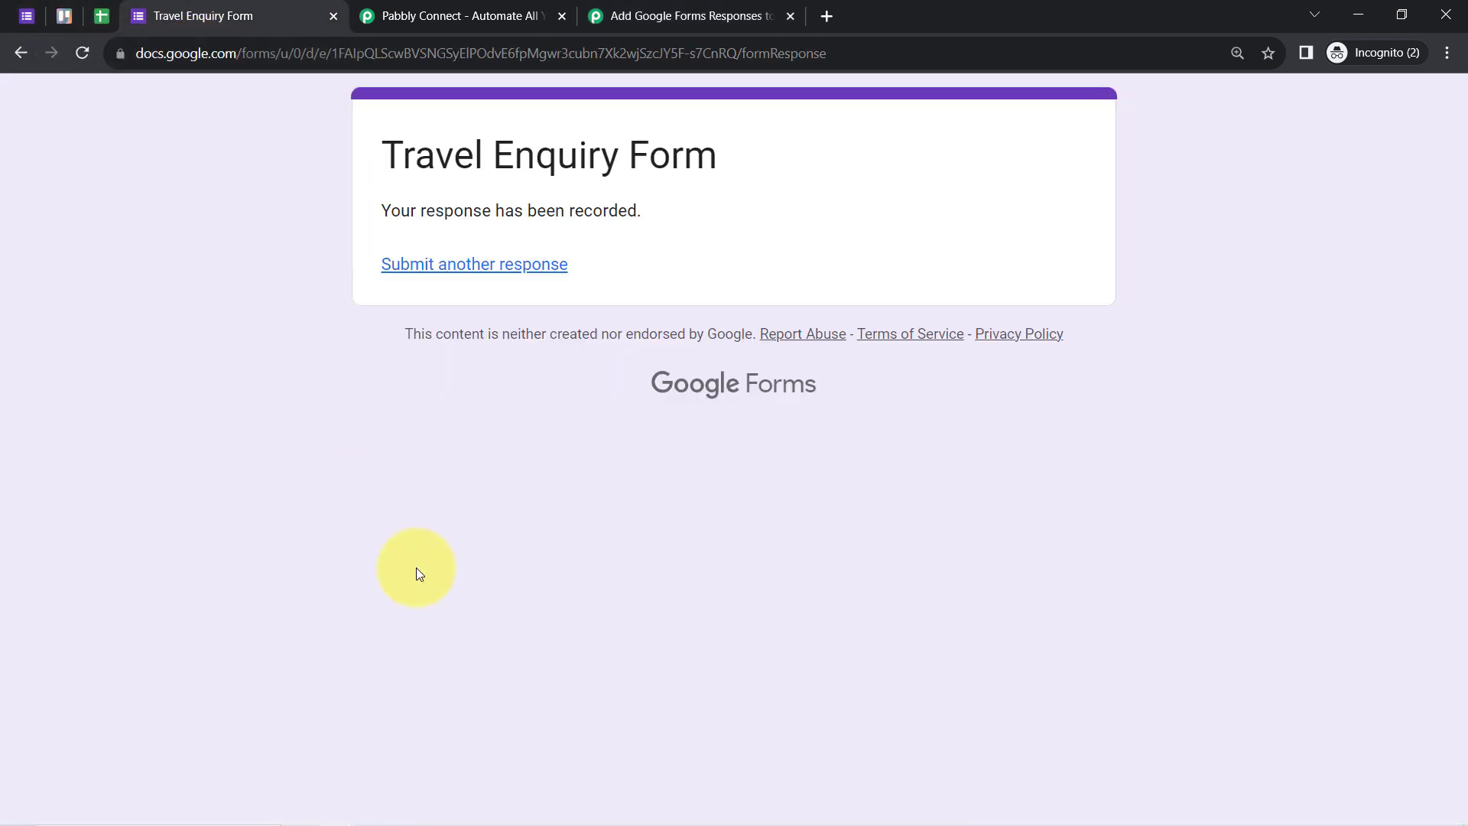
left_click(330, 19)
left_click(113, 14)
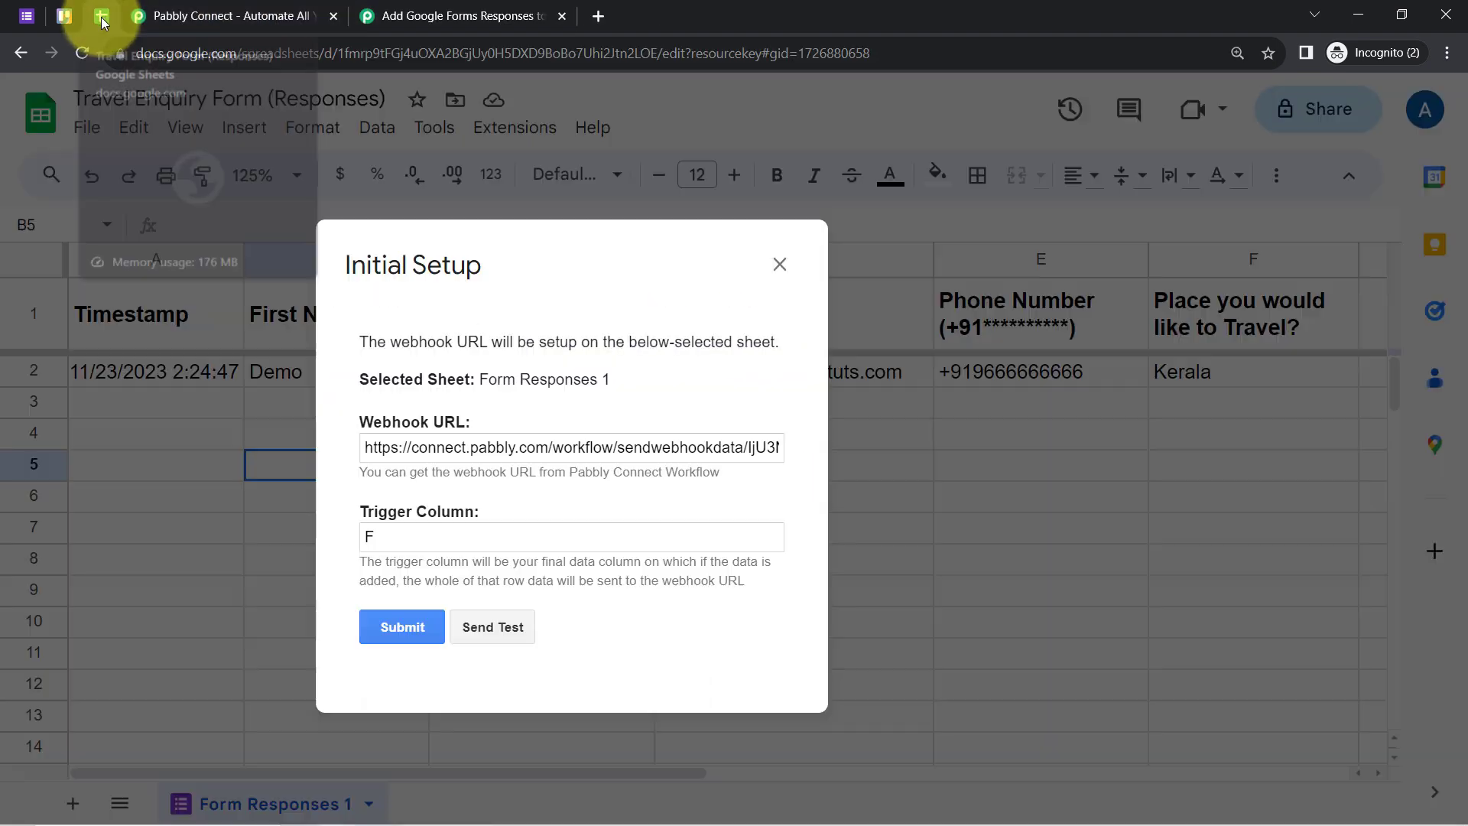
scroll(790, 432, "down", 2)
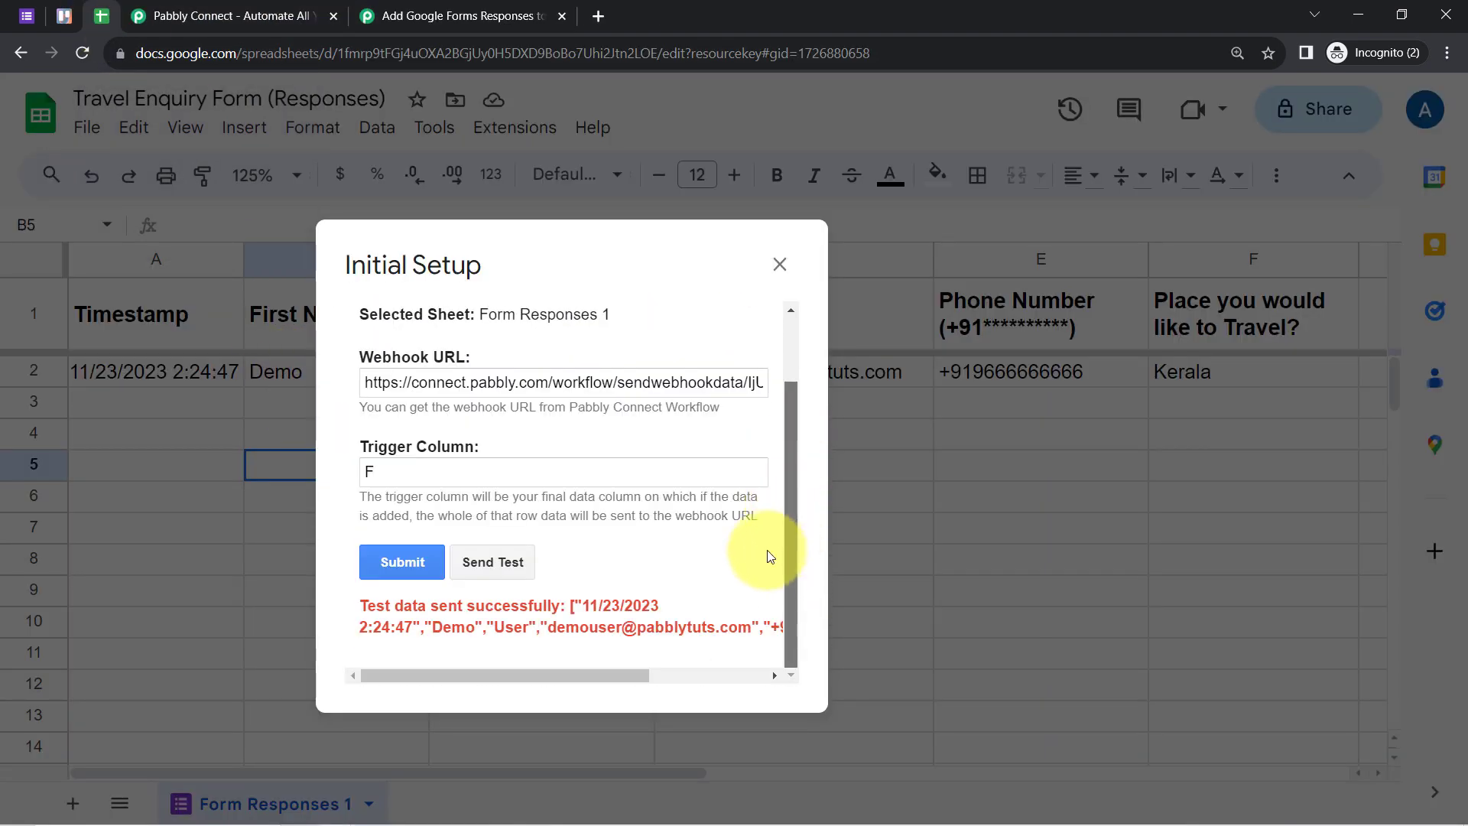
- Review the sent test data, submit the webhook setup for Form Responses 1 and close the Initial Setup dialog
left_click_drag(376, 605, 547, 600)
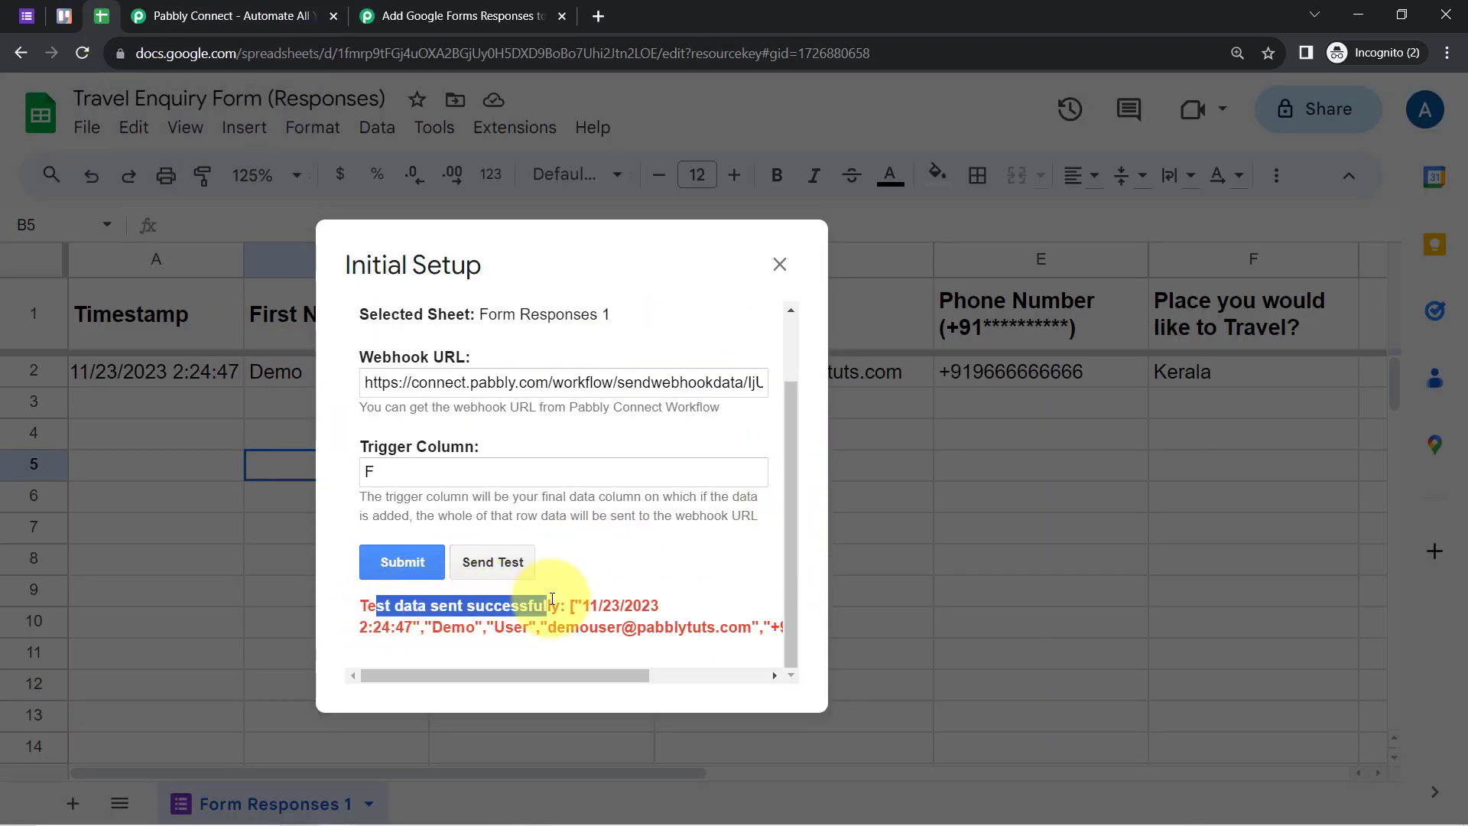
double_click(455, 627)
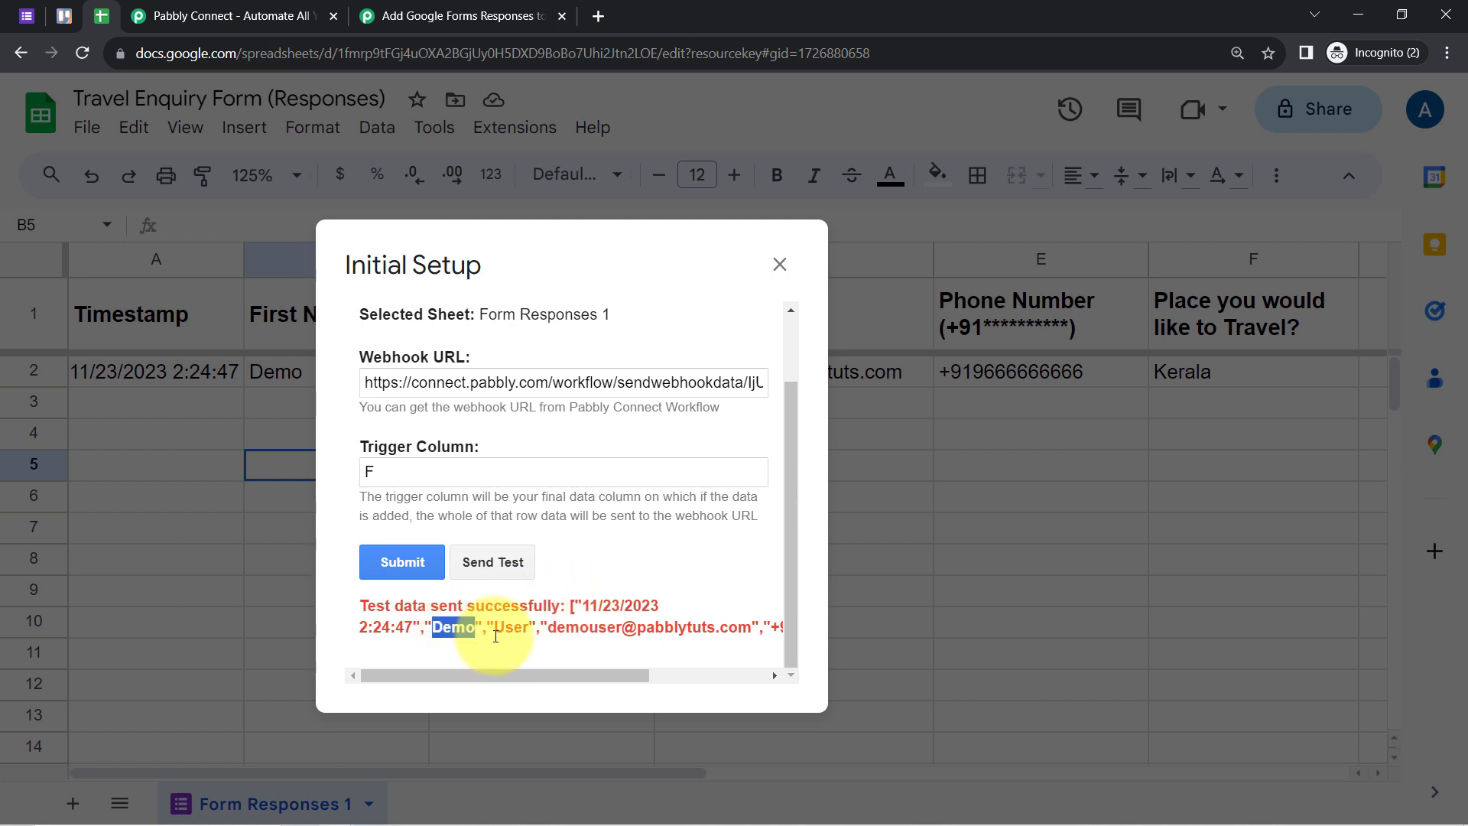
left_click_drag(495, 636, 921, 642)
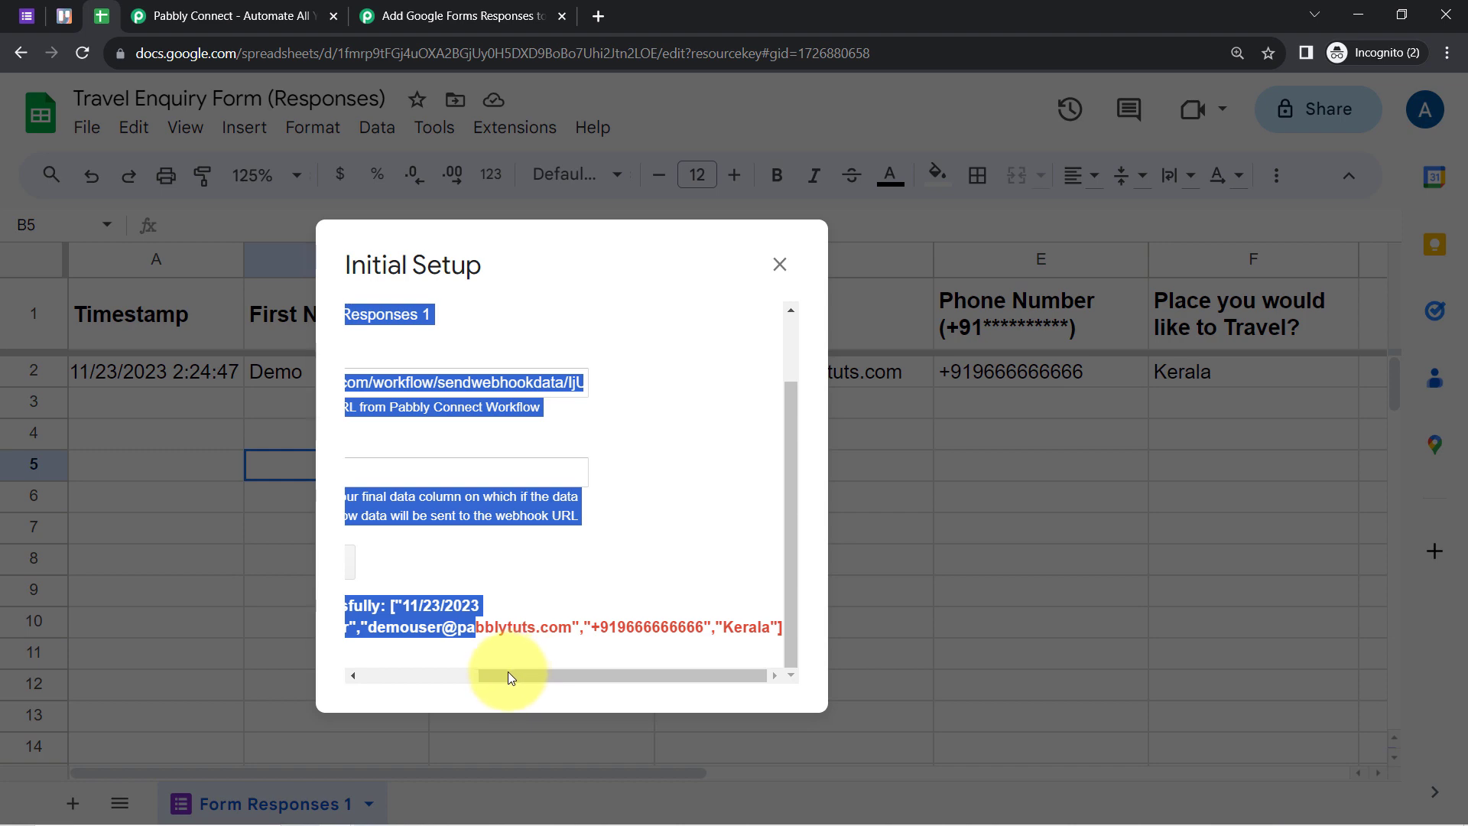
left_click_drag(507, 671, 338, 692)
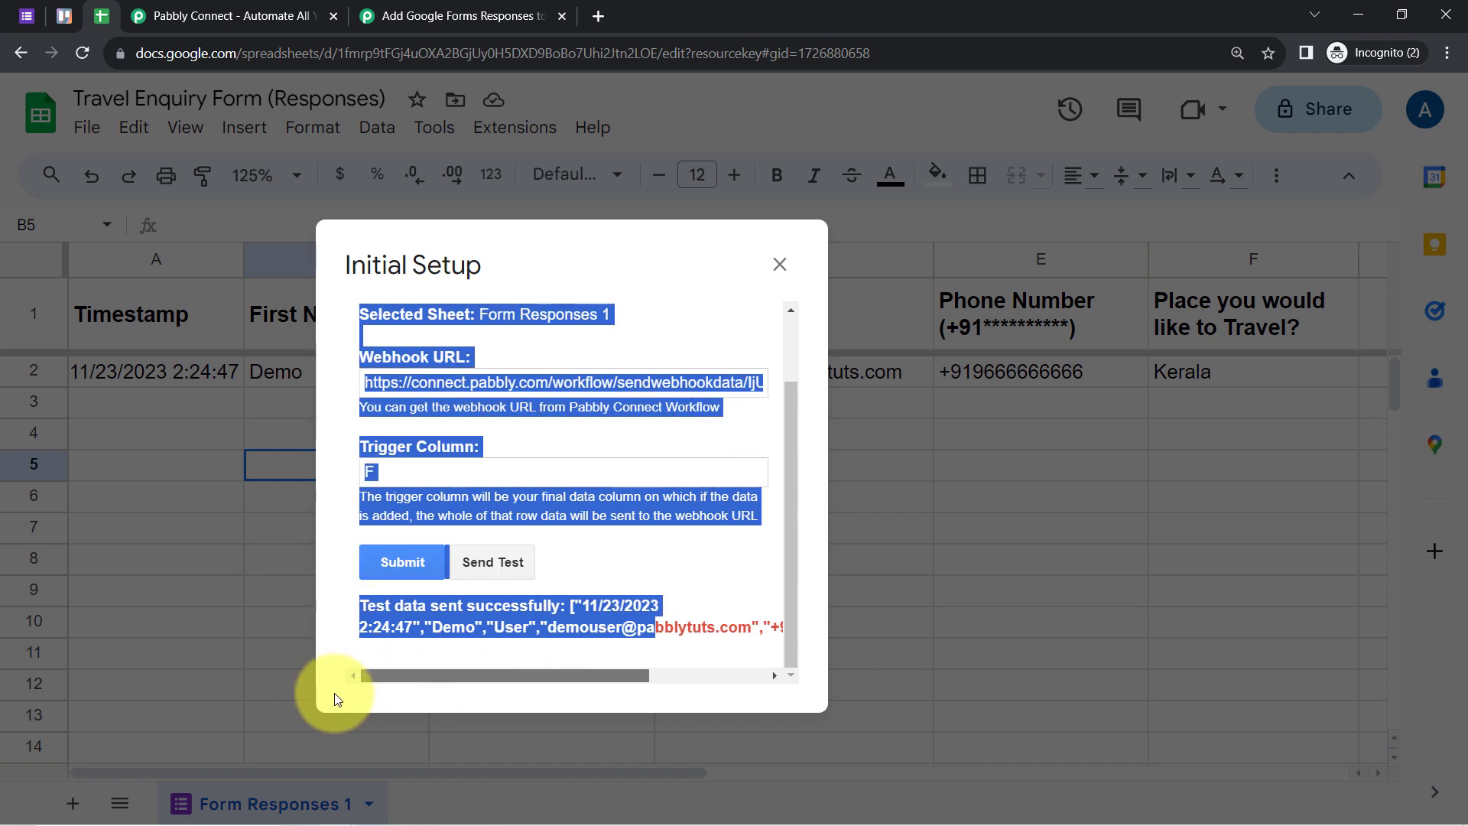
left_click(401, 575)
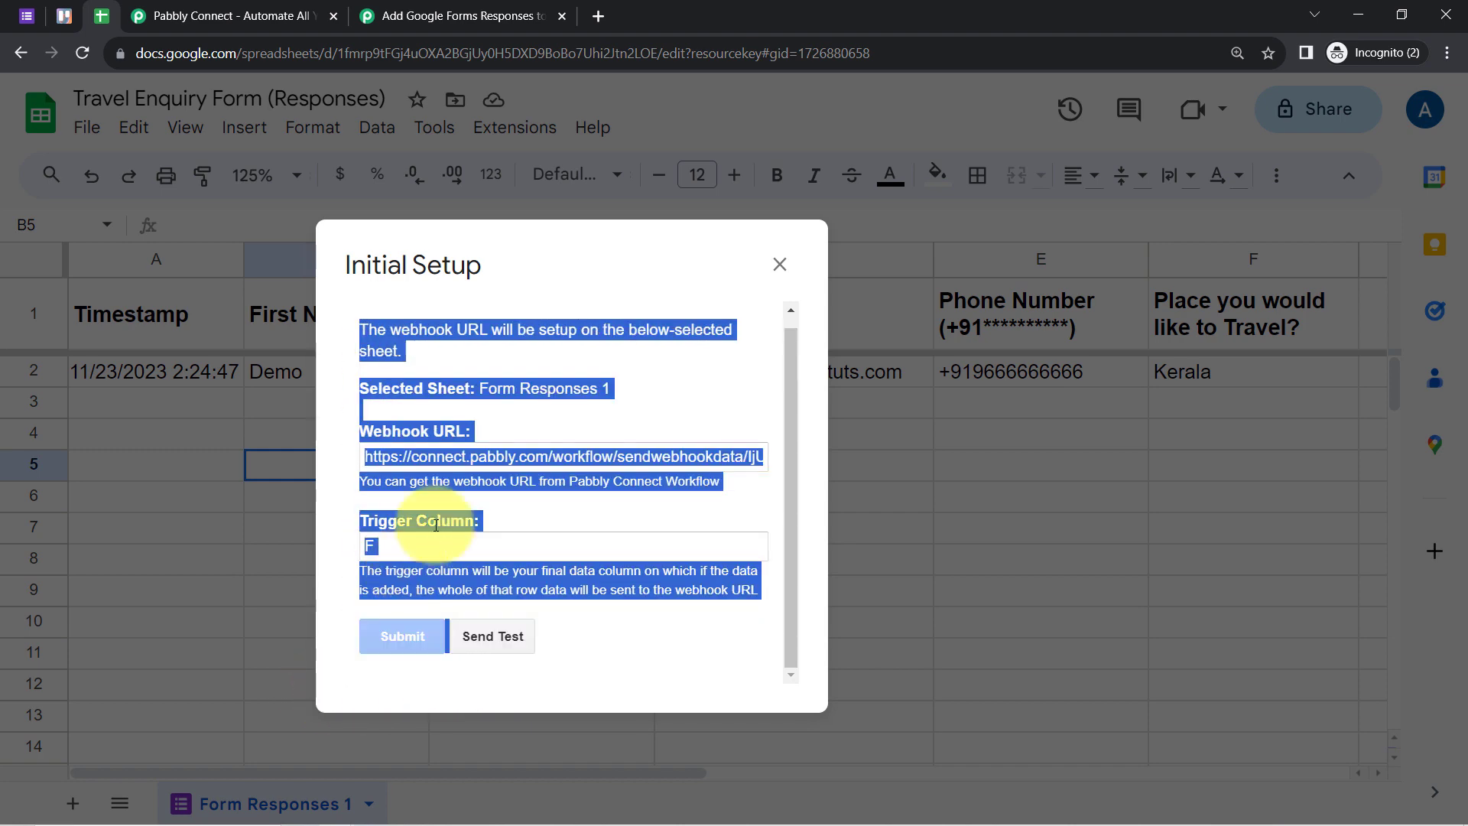
left_click(779, 265)
- Examine the webhook response captured in the Pabbly Connect workflow, including the email, spreadsheet, sheet, destination, phone number and name fields
left_click(452, 16)
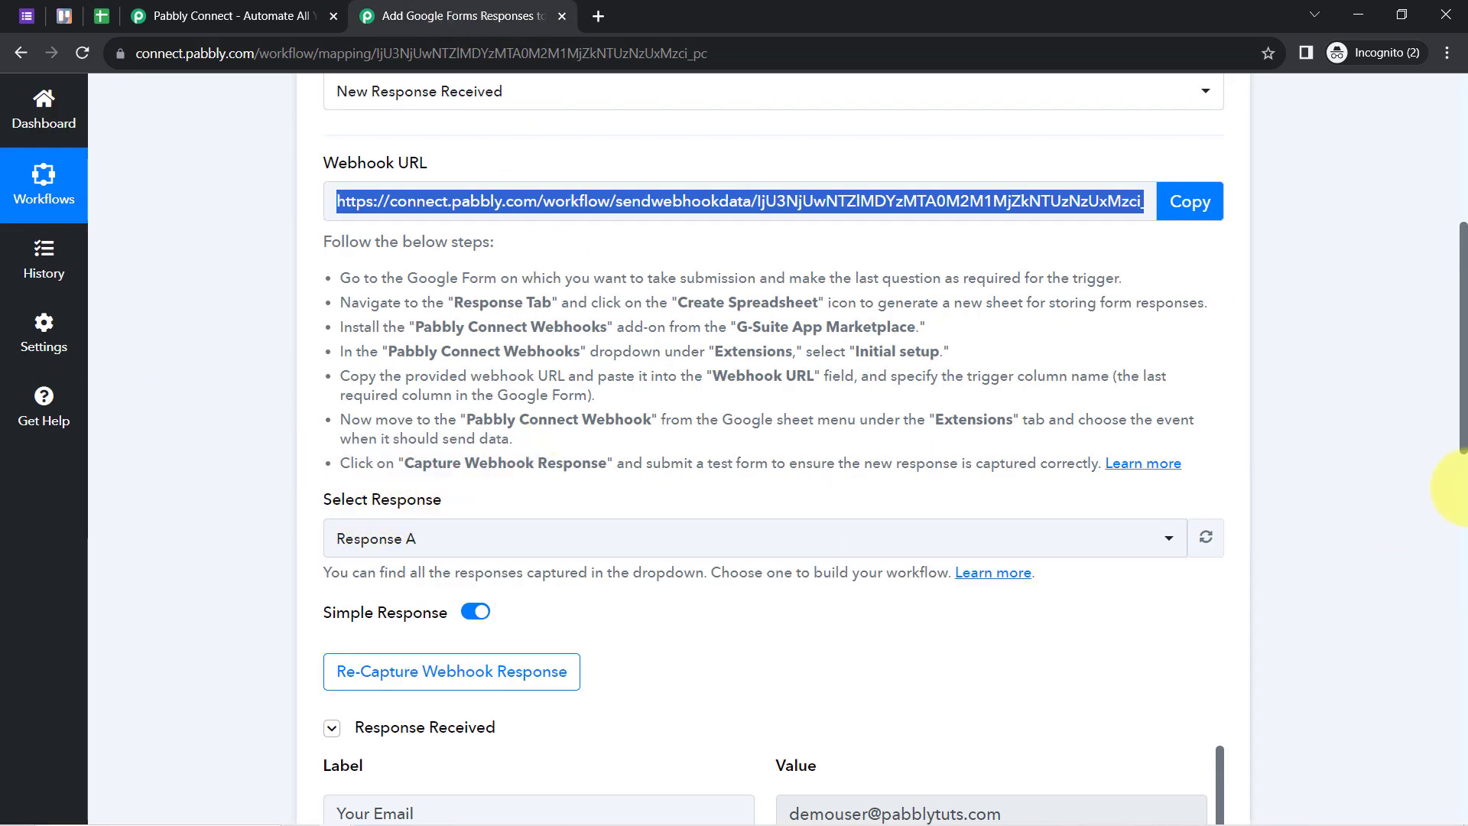
left_click_drag(1462, 416, 1462, 569)
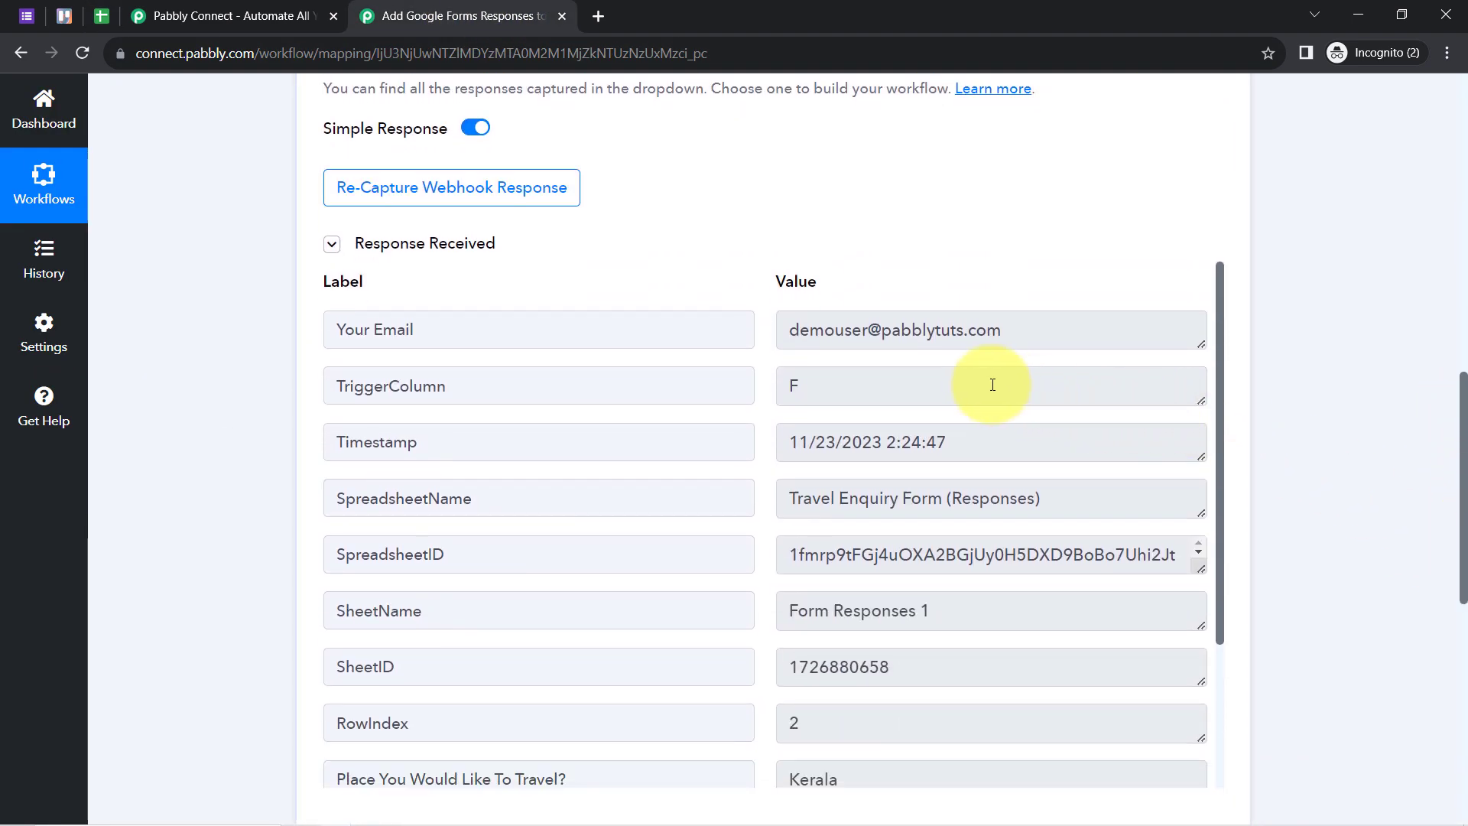
left_click_drag(901, 329, 1002, 330)
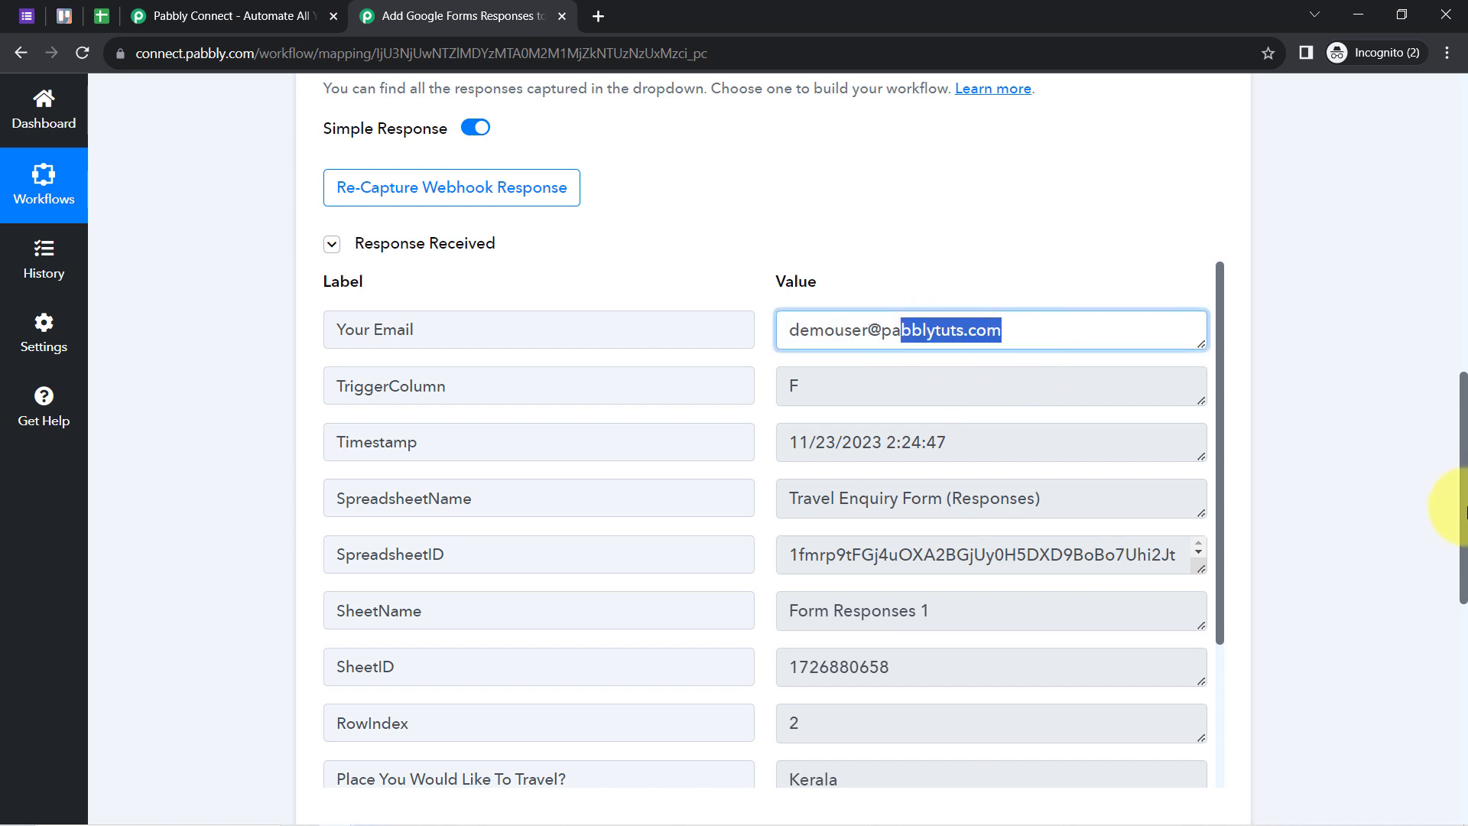
left_click_drag(1464, 512, 1464, 548)
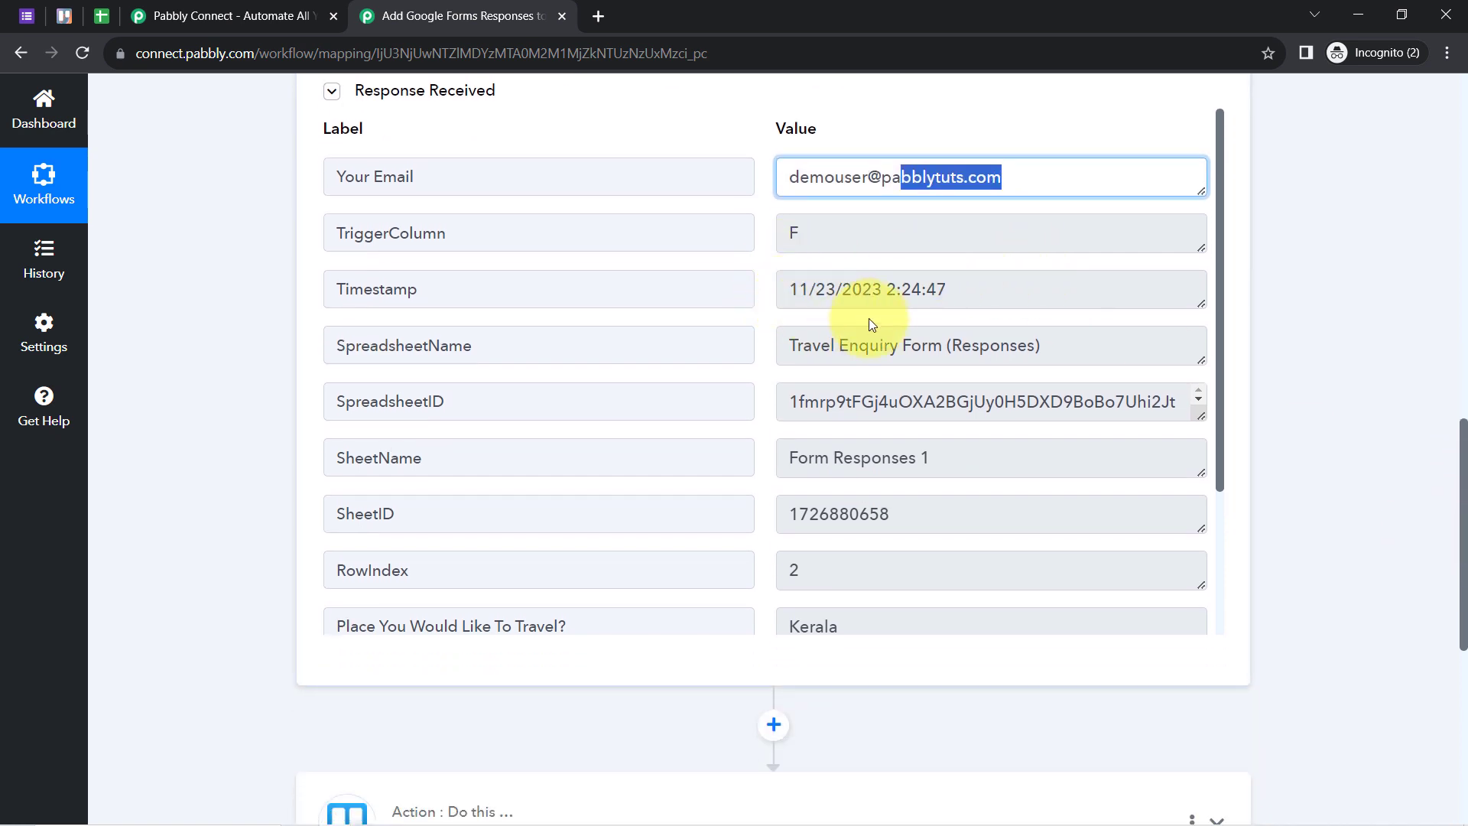
left_click_drag(836, 345, 955, 359)
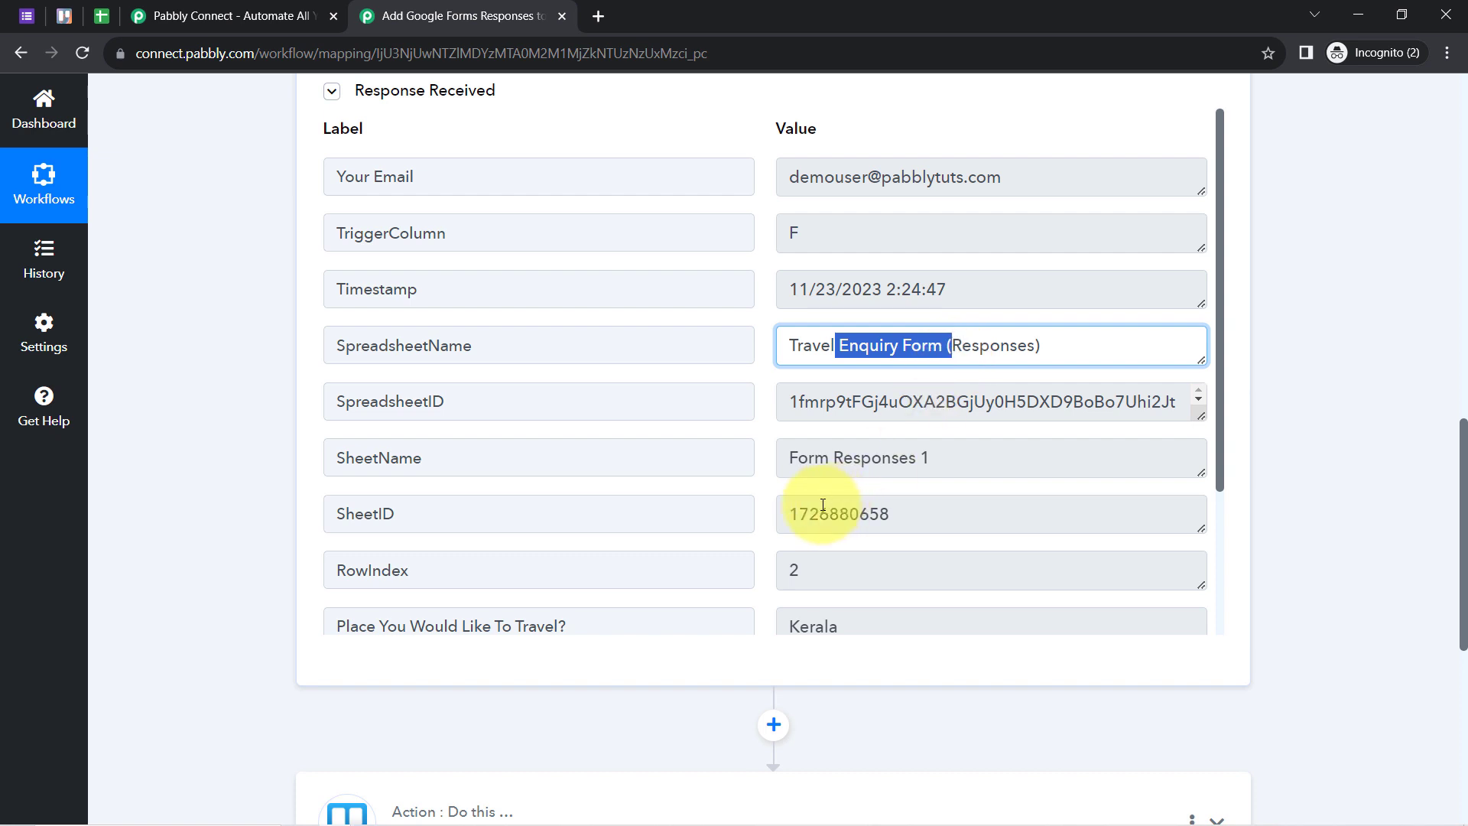
left_click_drag(819, 514, 860, 514)
left_click_drag(1224, 370, 1210, 480)
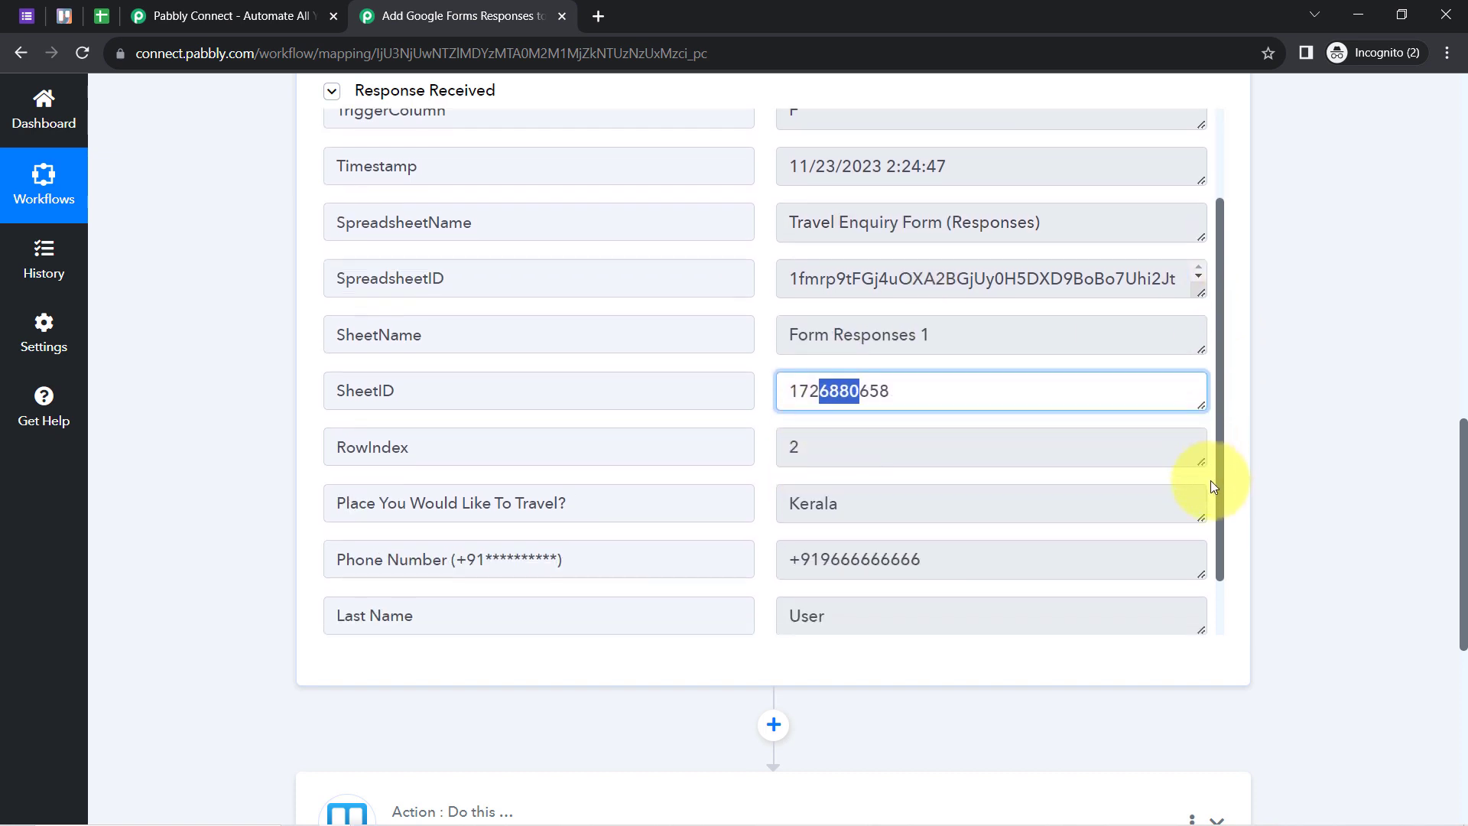
left_click(761, 463)
left_click_drag(850, 525, 922, 526)
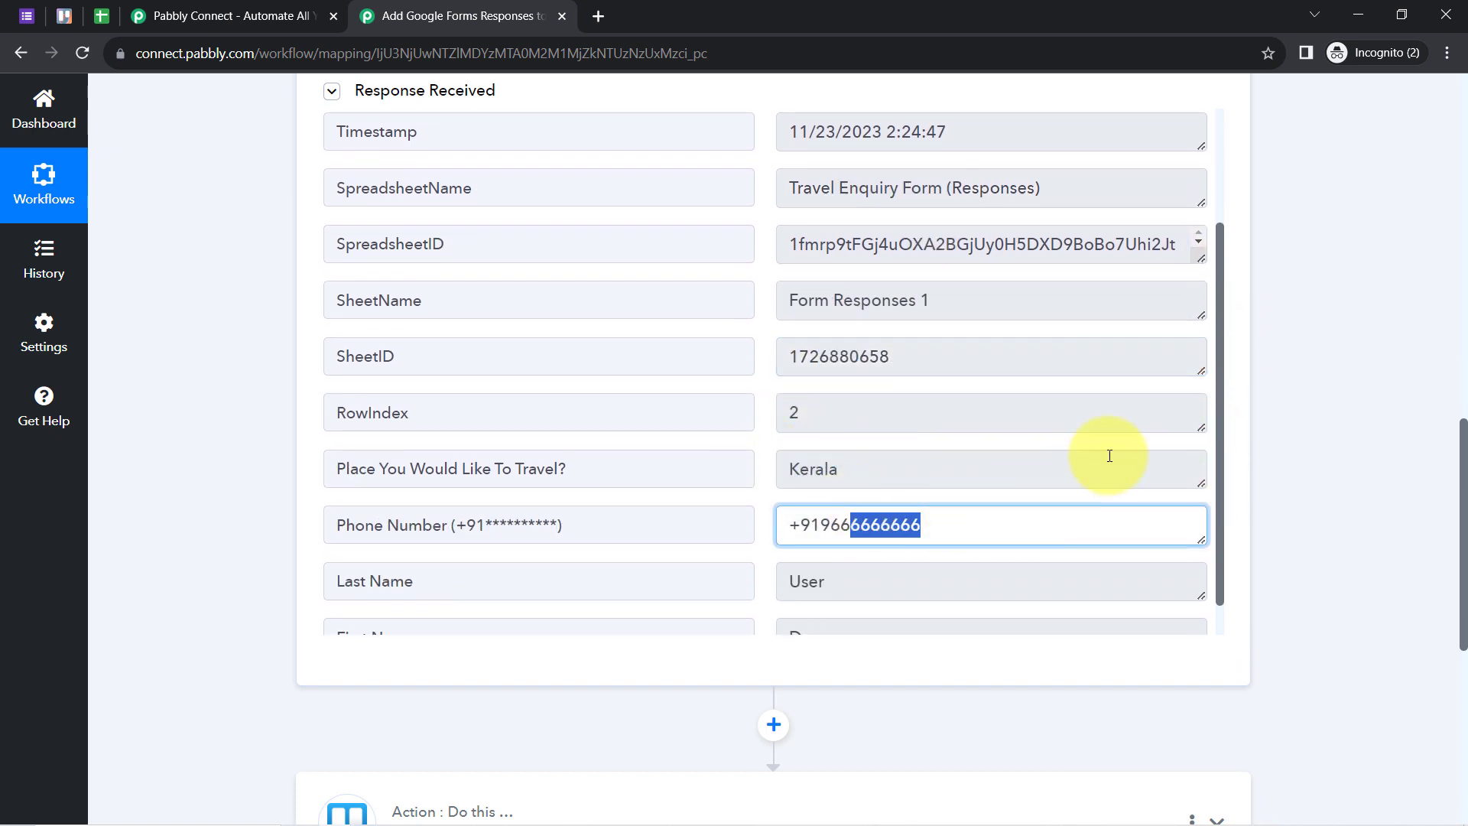
left_click_drag(1221, 355, 1193, 456)
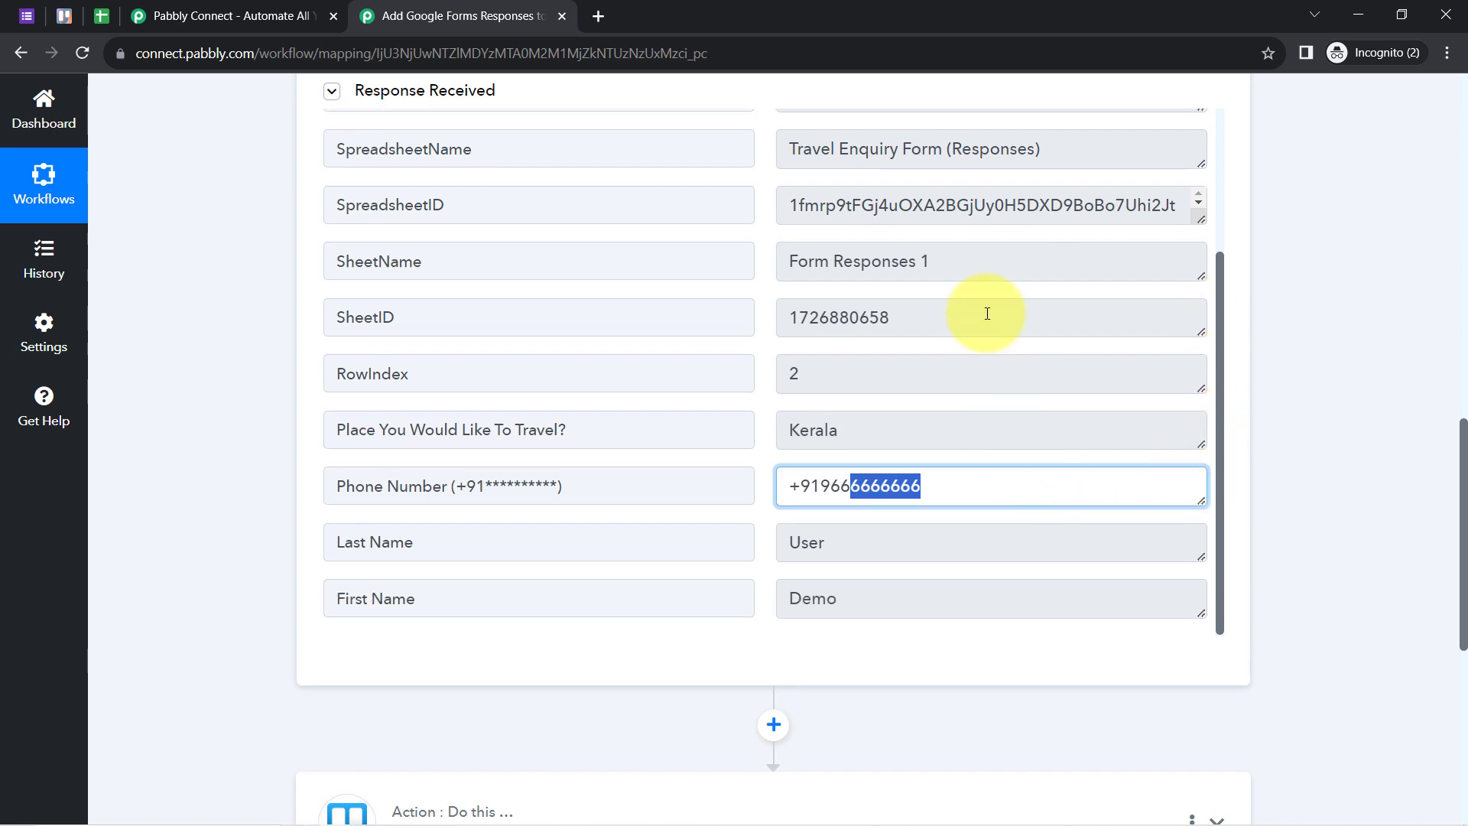
left_click_drag(1464, 484, 1104, 121)
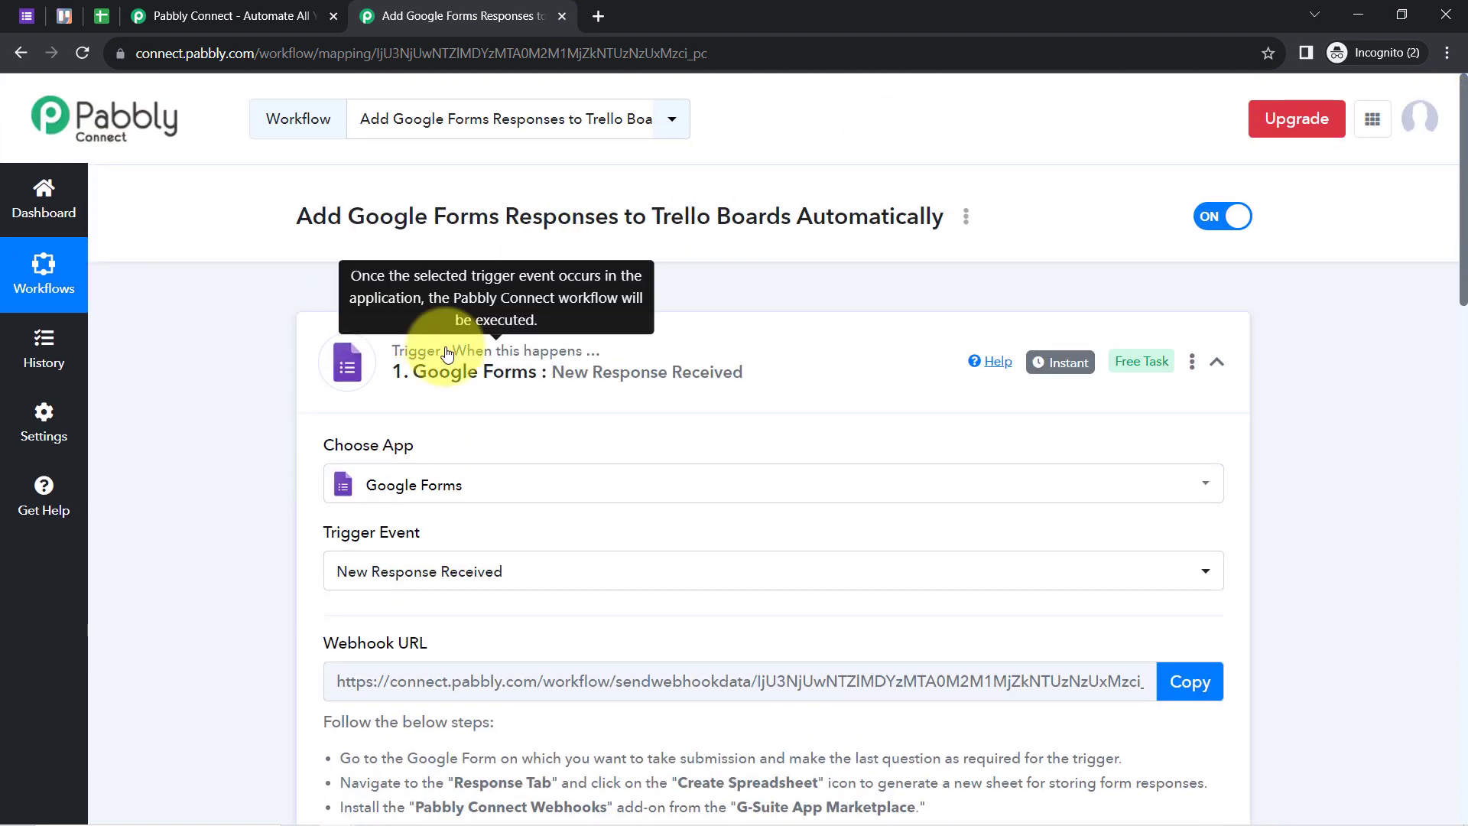
- Collapse the Google Forms trigger step, glance at the Travel Enquiry Form's responses and return to the Pabbly Connect workflow
left_click(458, 370)
mouse_move(23, 17)
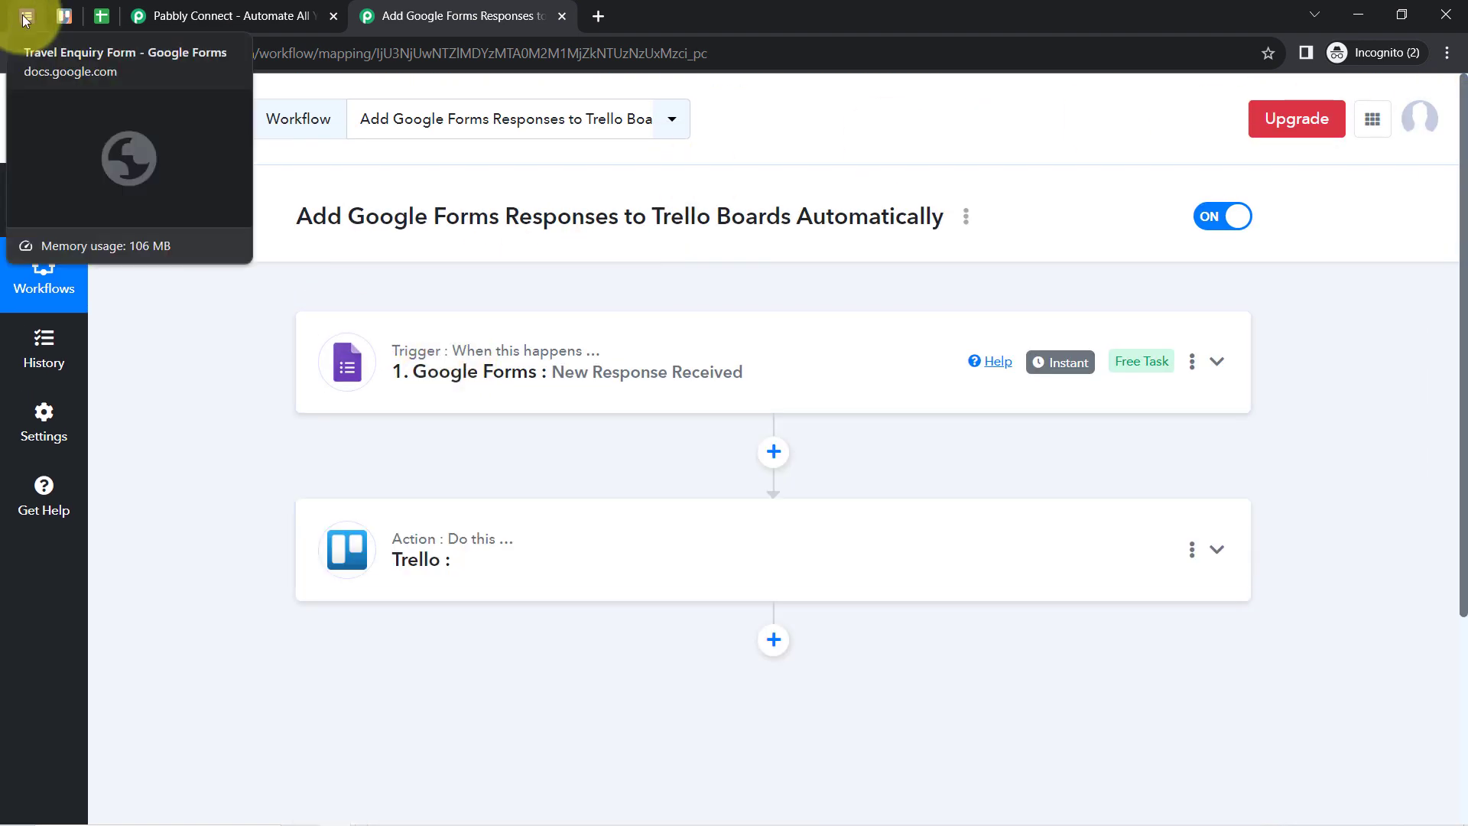
left_click(23, 17)
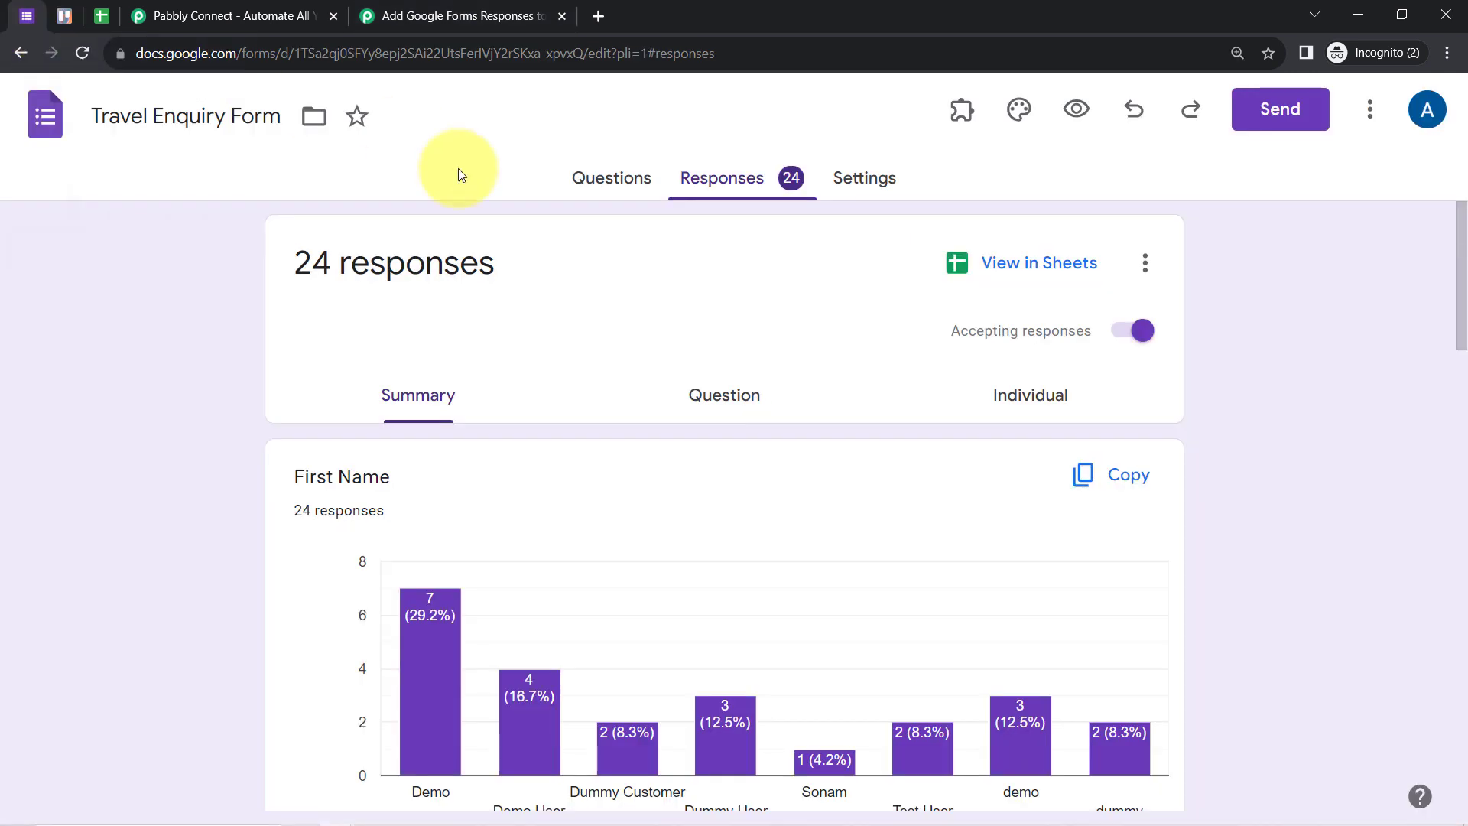
left_click(383, 9)
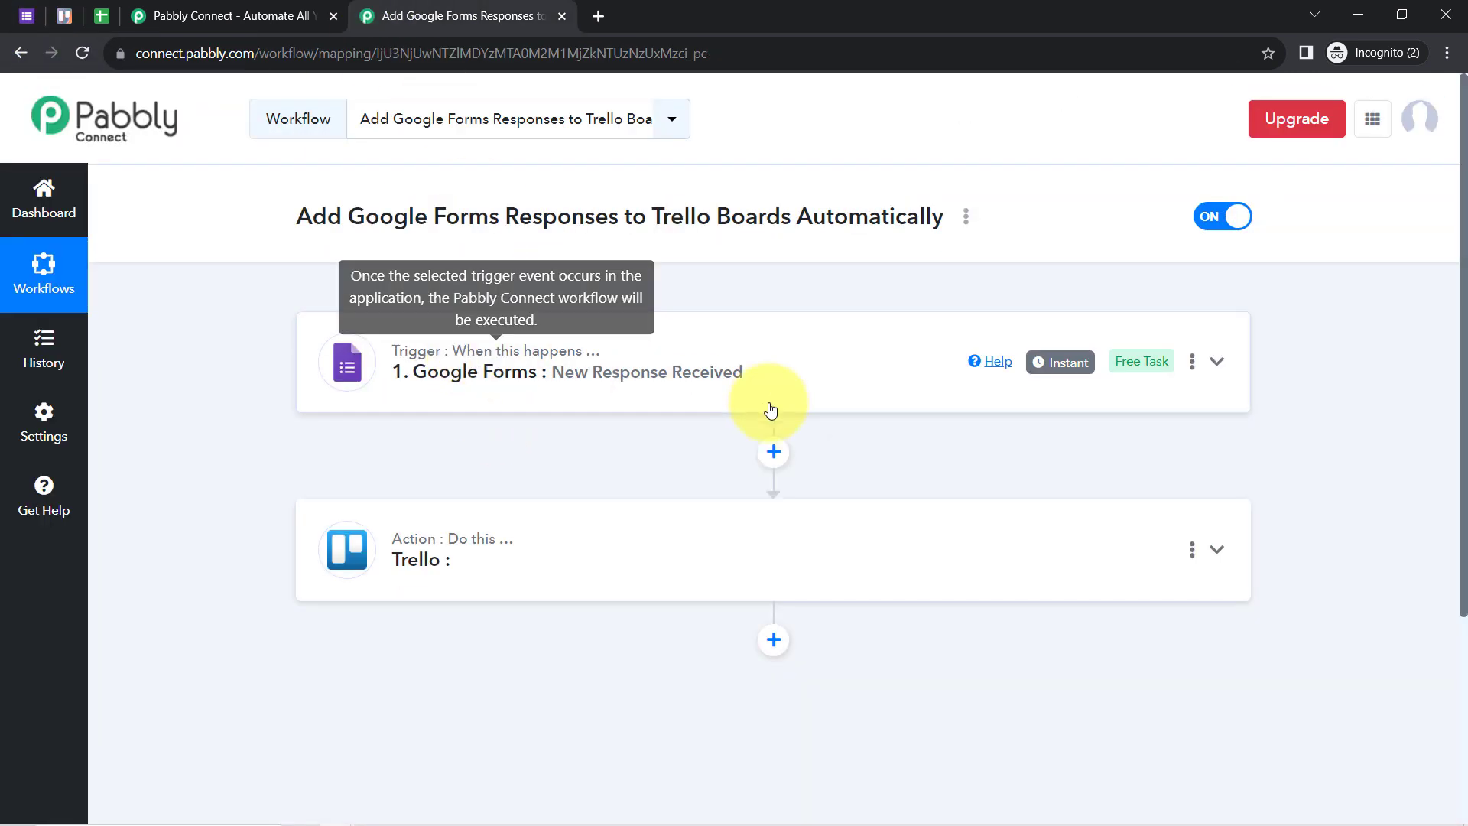
mouse_move(1069, 367)
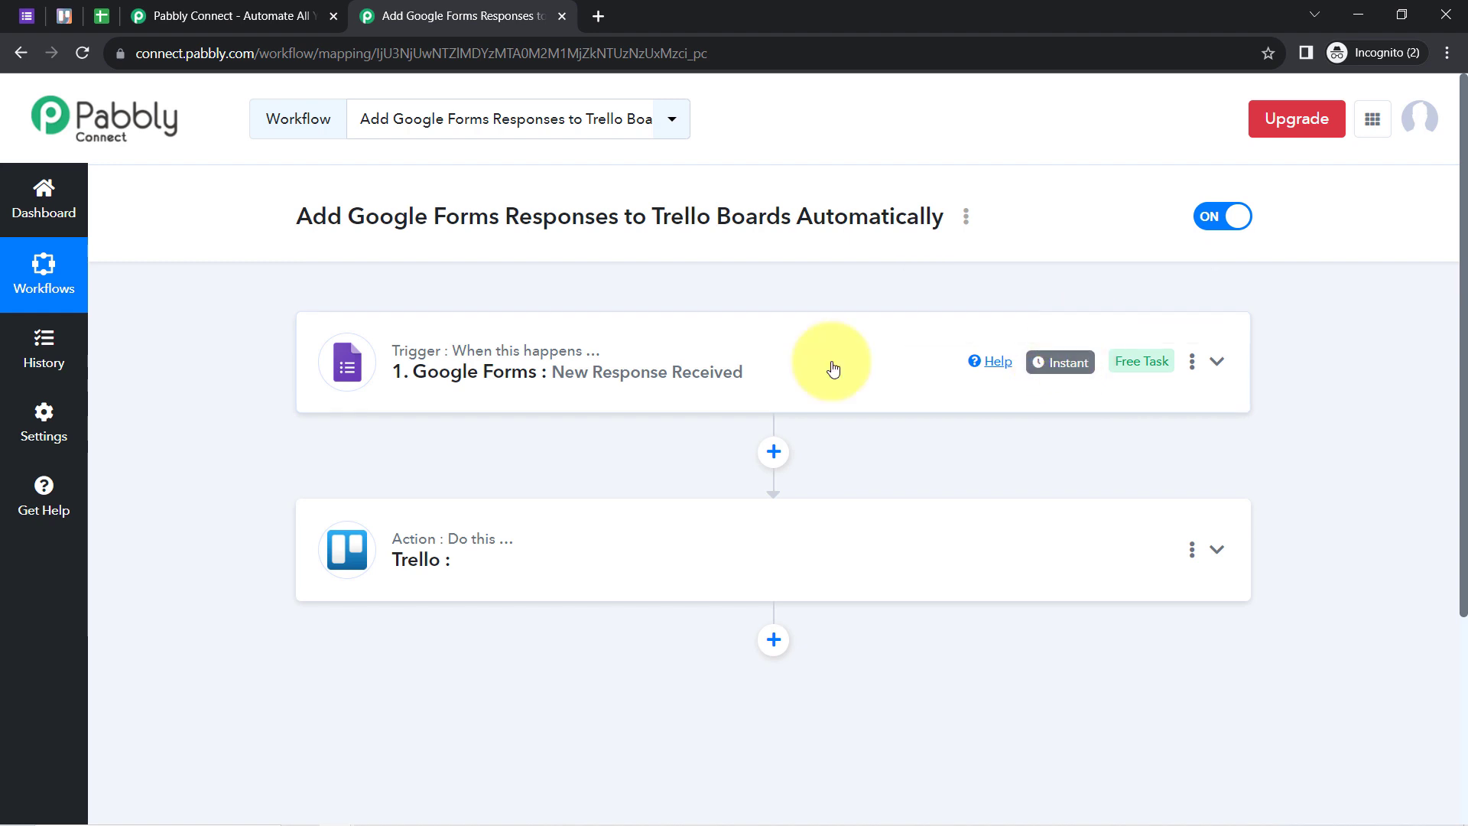
- Switch to the travel enquiry responses sheet, enable Send On Event for Pabbly Connect Webhooks and check that the option is active
left_click(103, 15)
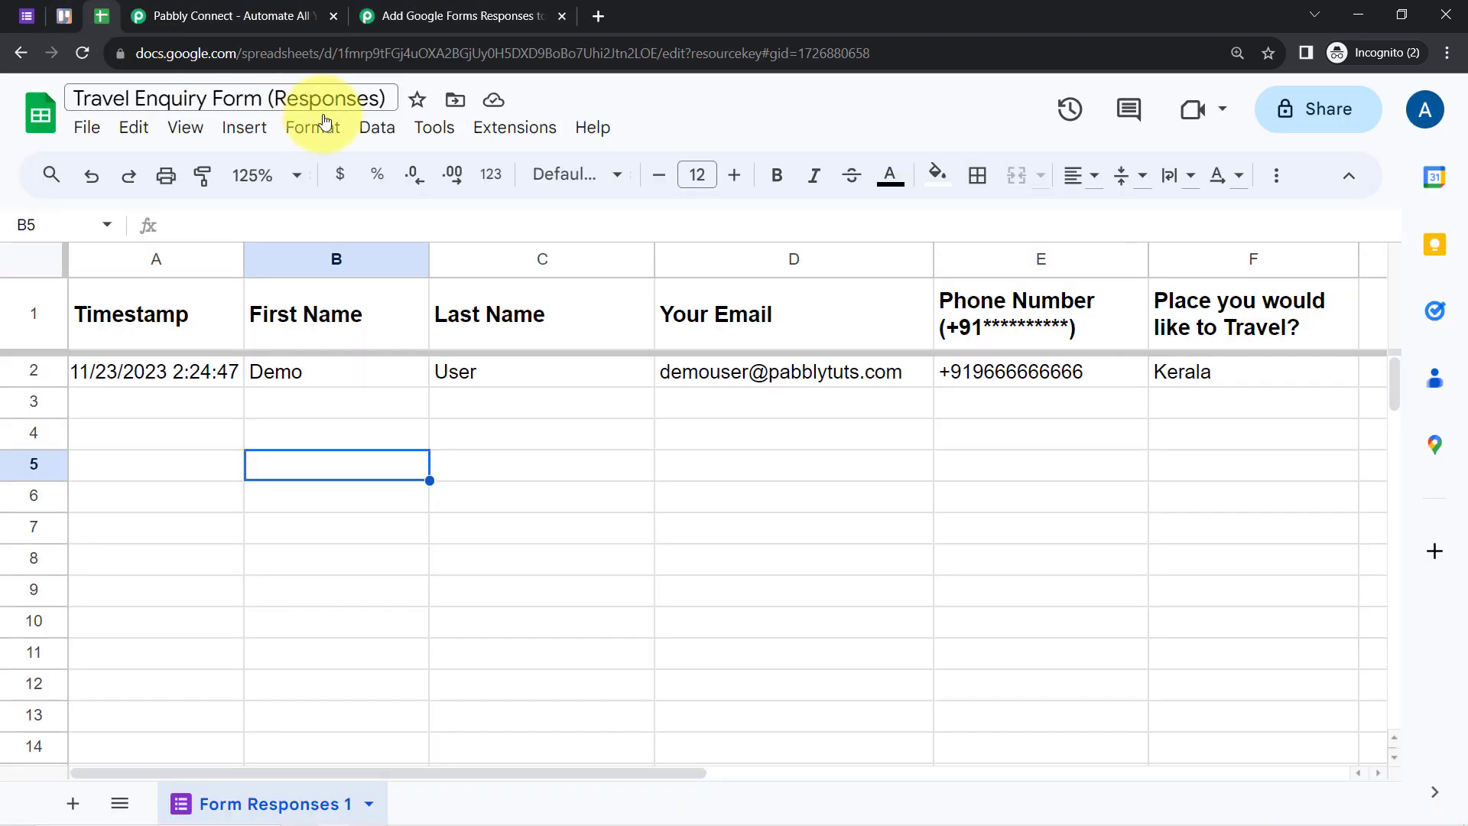
left_click(528, 126)
mouse_move(641, 441)
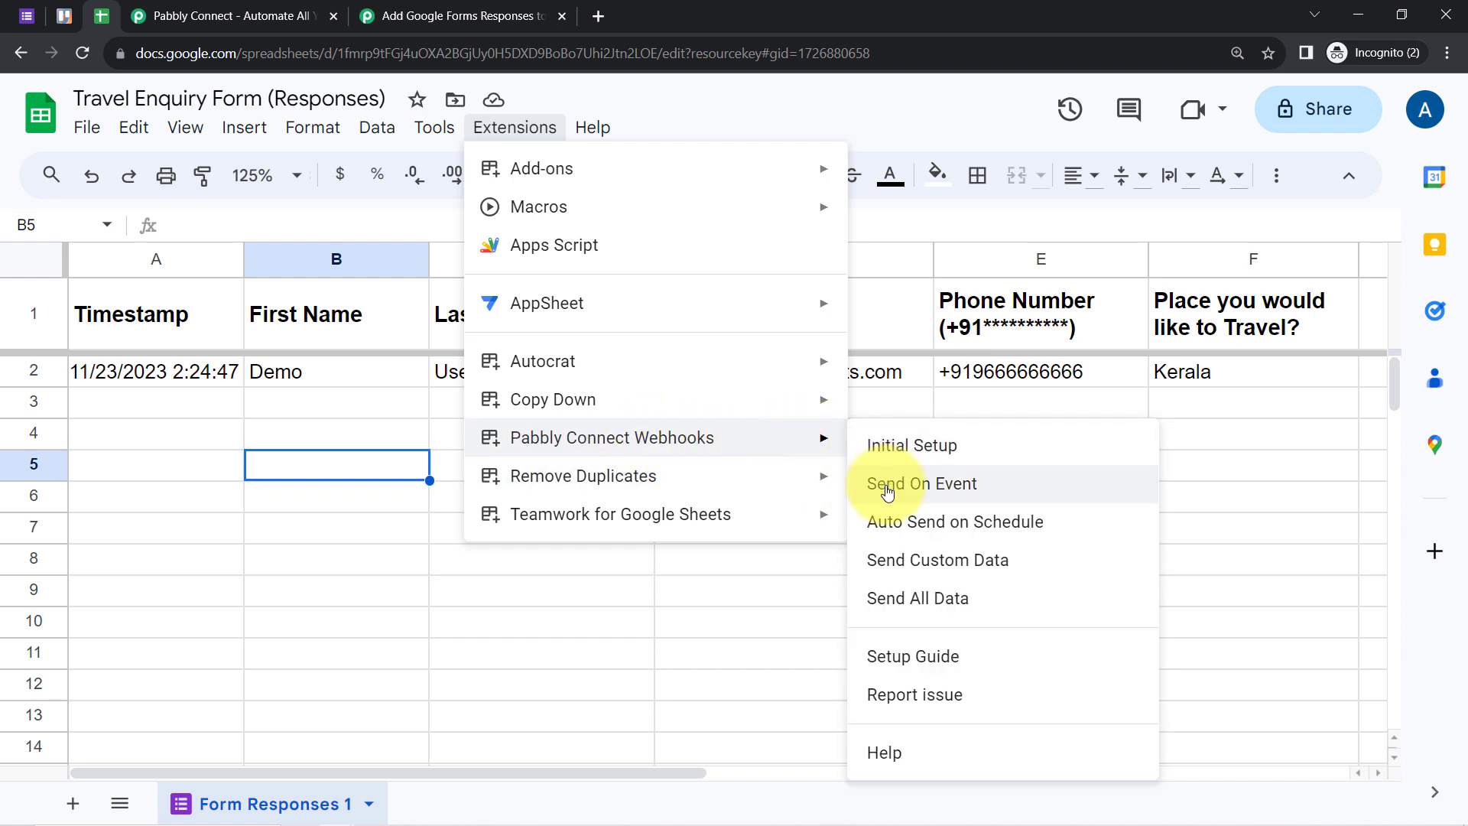
left_click(887, 492)
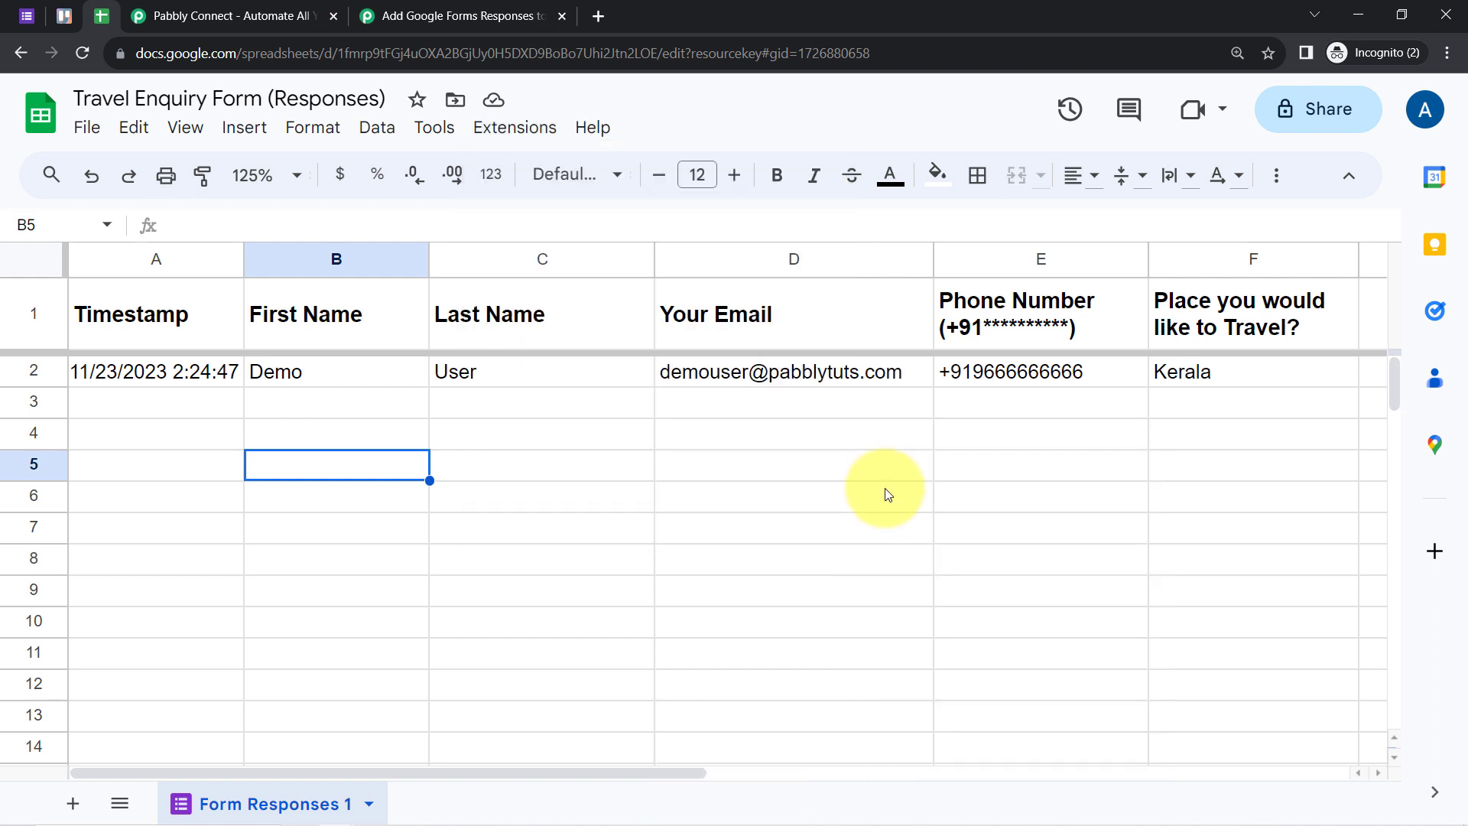
left_click(514, 127)
mouse_move(841, 447)
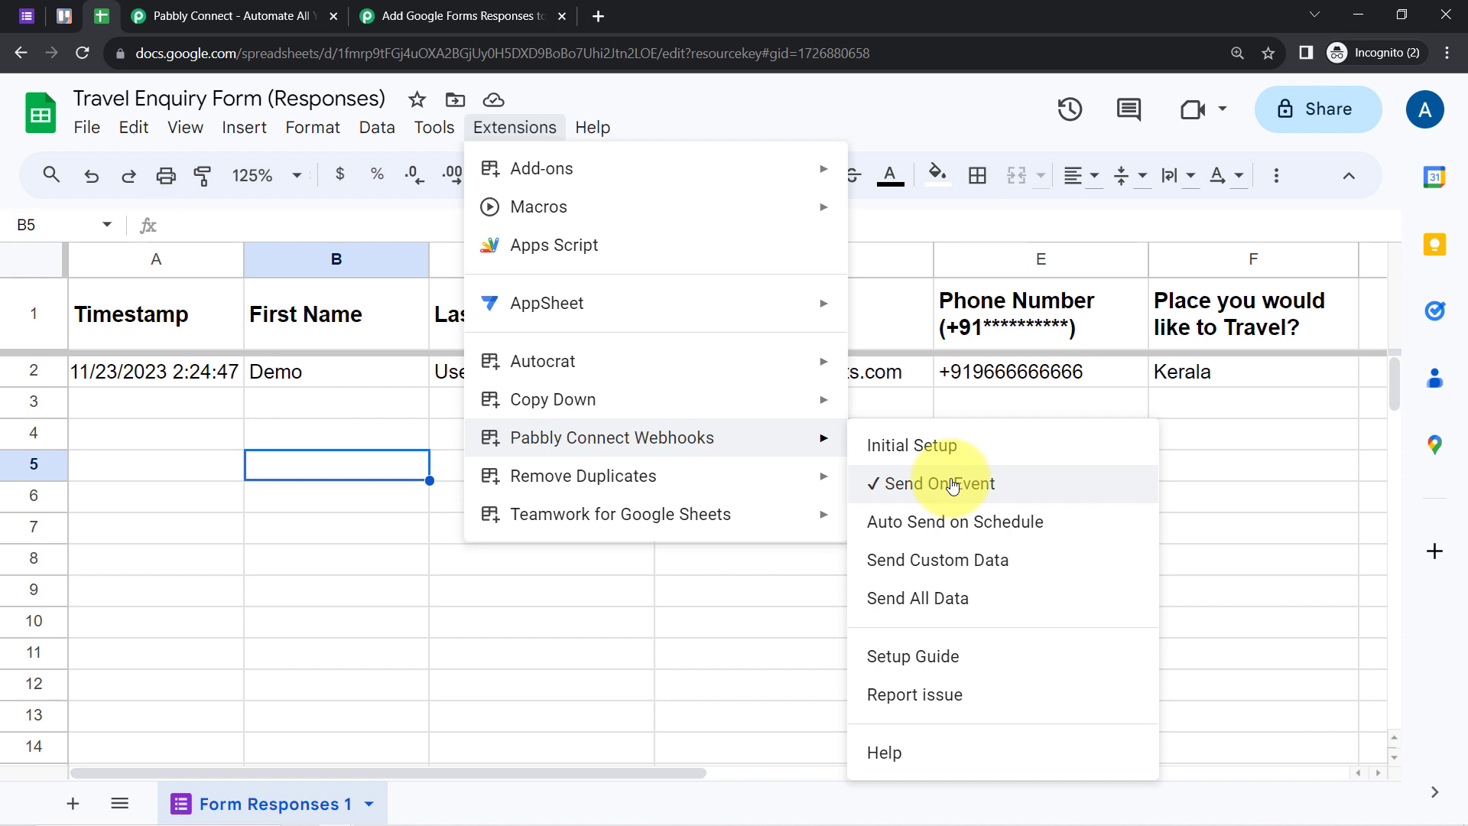
left_click(164, 373)
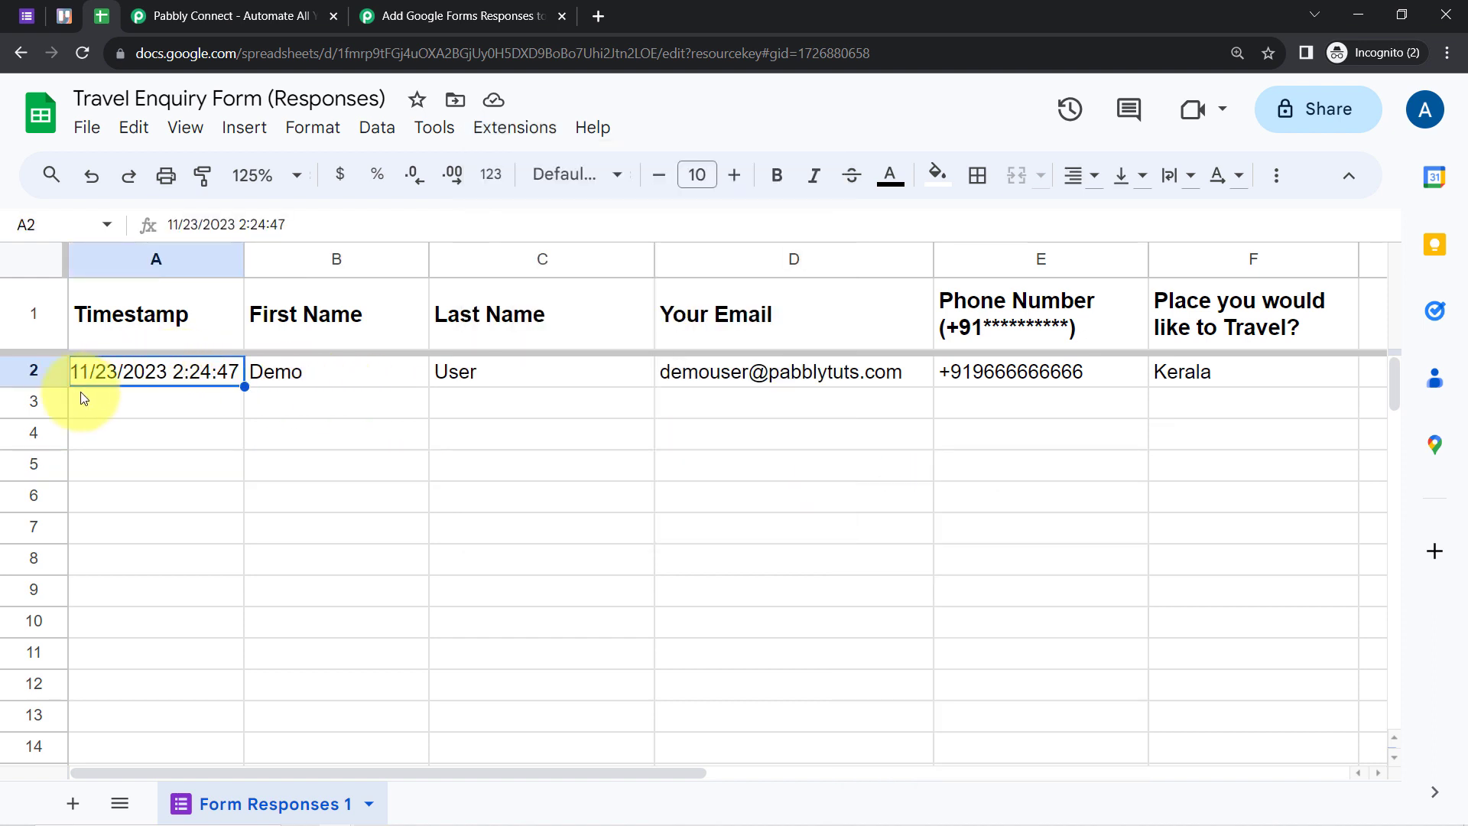
left_click(51, 444)
left_click(36, 468)
left_click(33, 494)
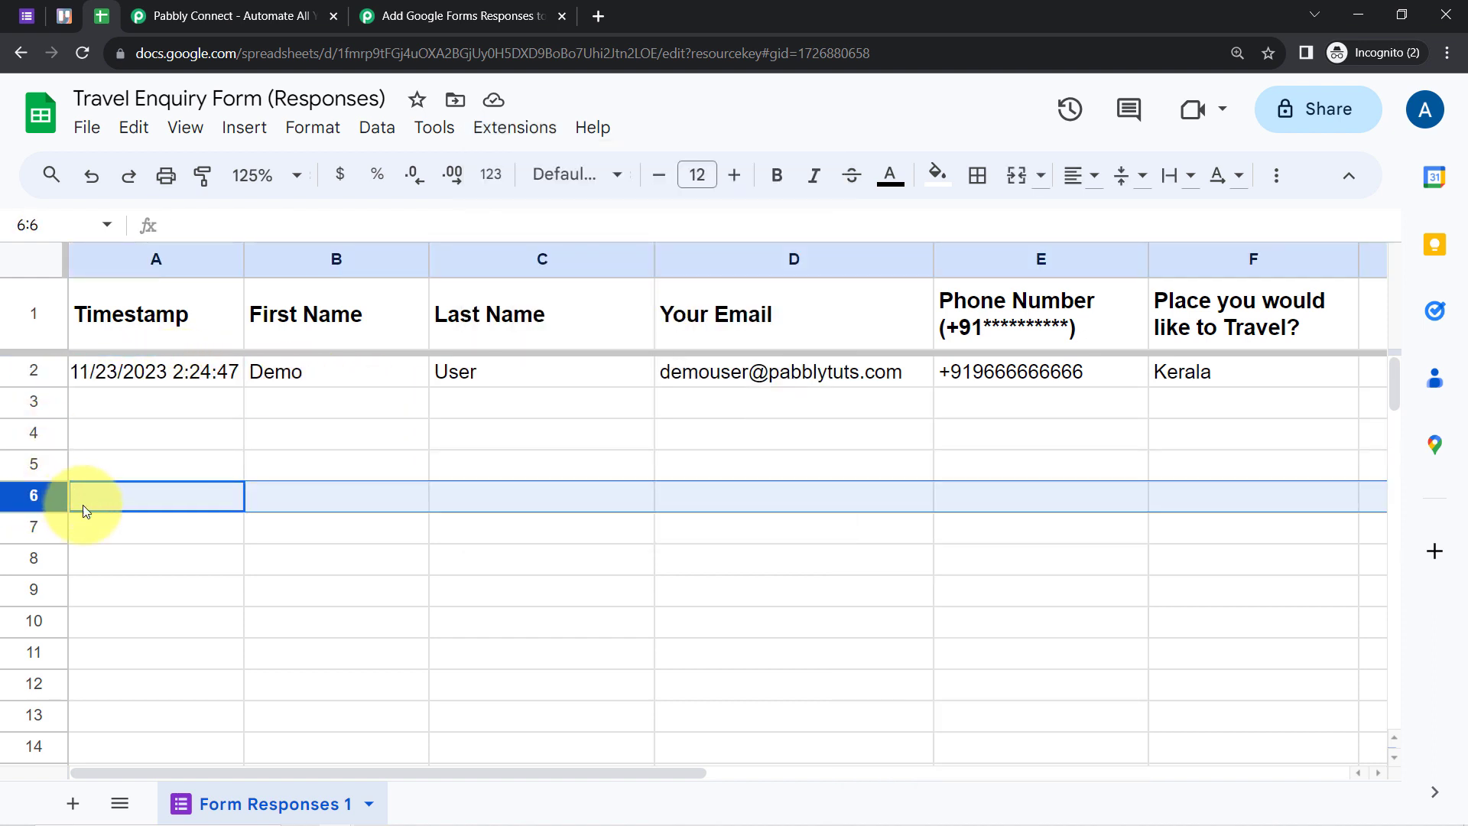
left_click(411, 9)
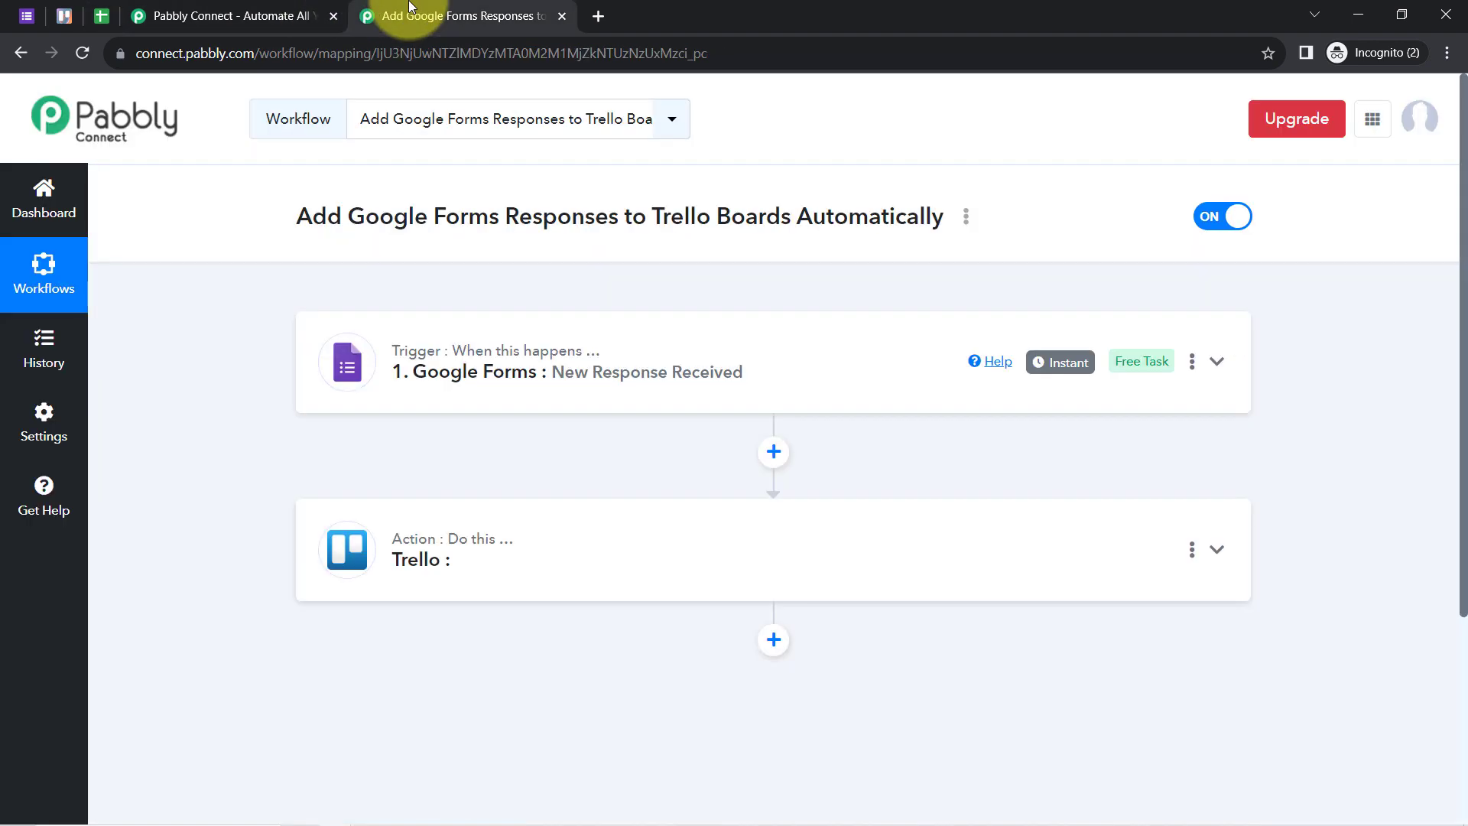
left_click(101, 15)
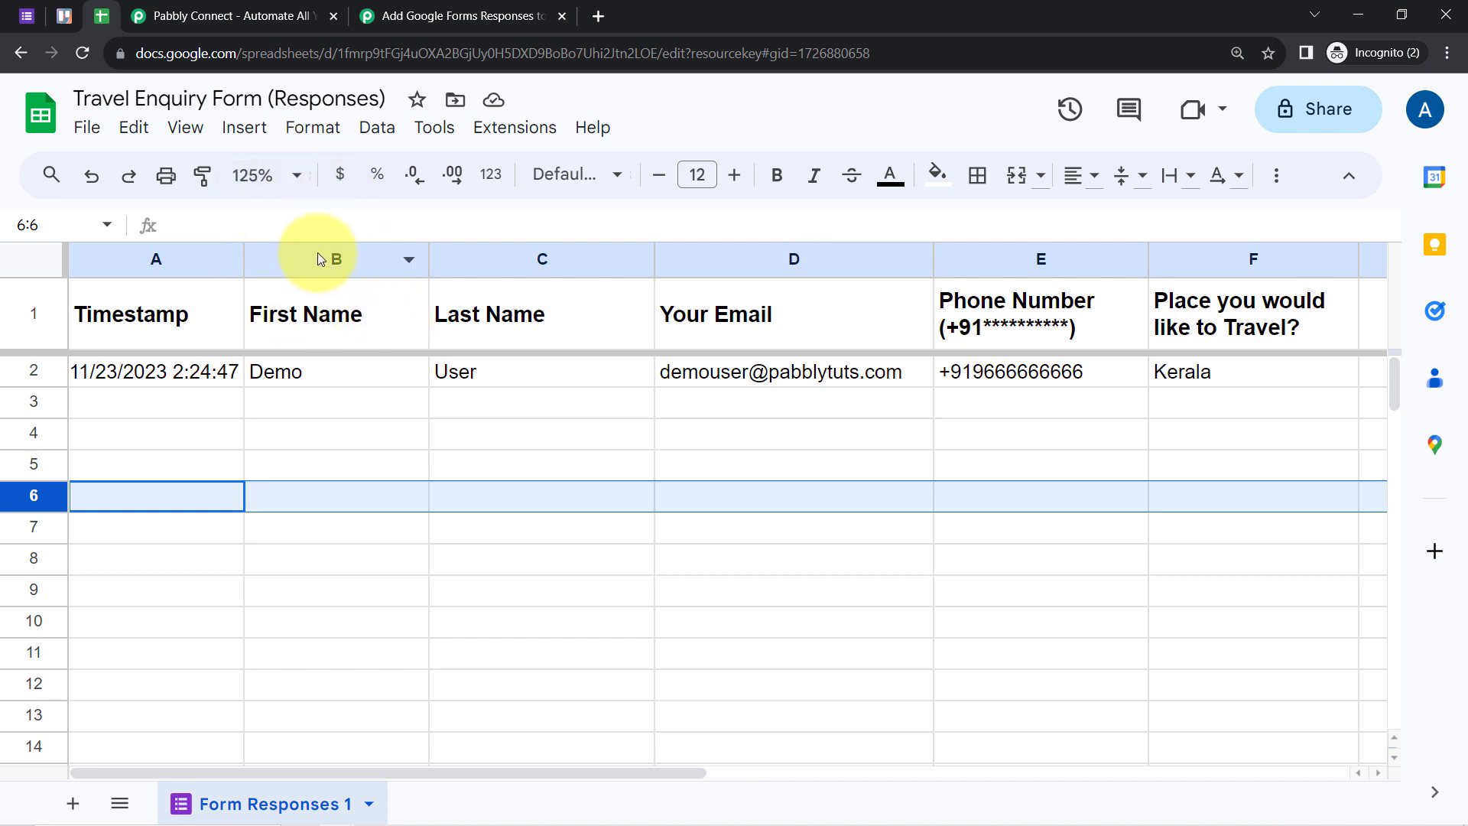
left_click(302, 403)
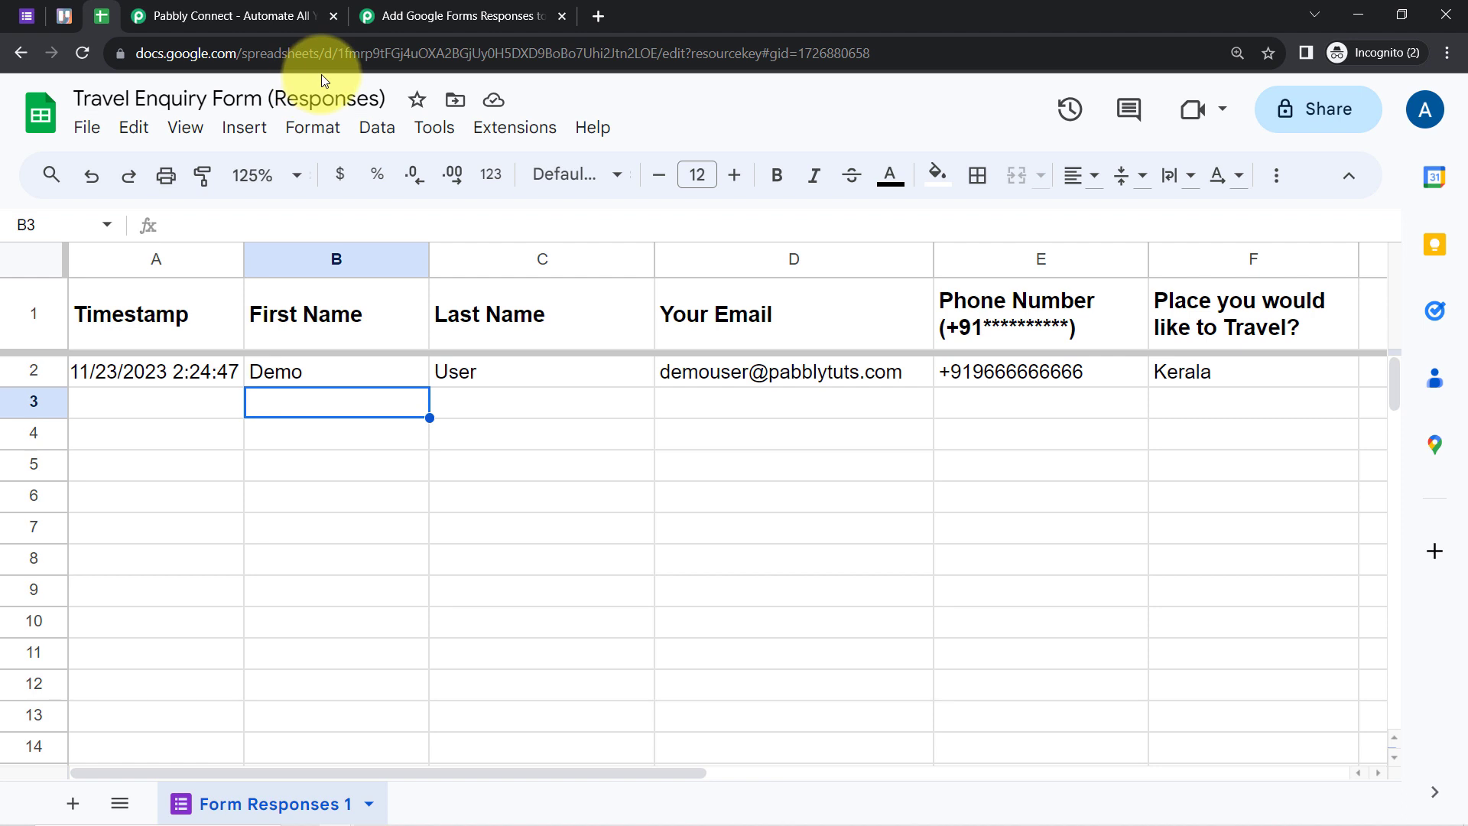
- Return to the Pabbly Connect workflow and set the Trello action event to Create a Card (With Plain Text type Description)
left_click(428, 15)
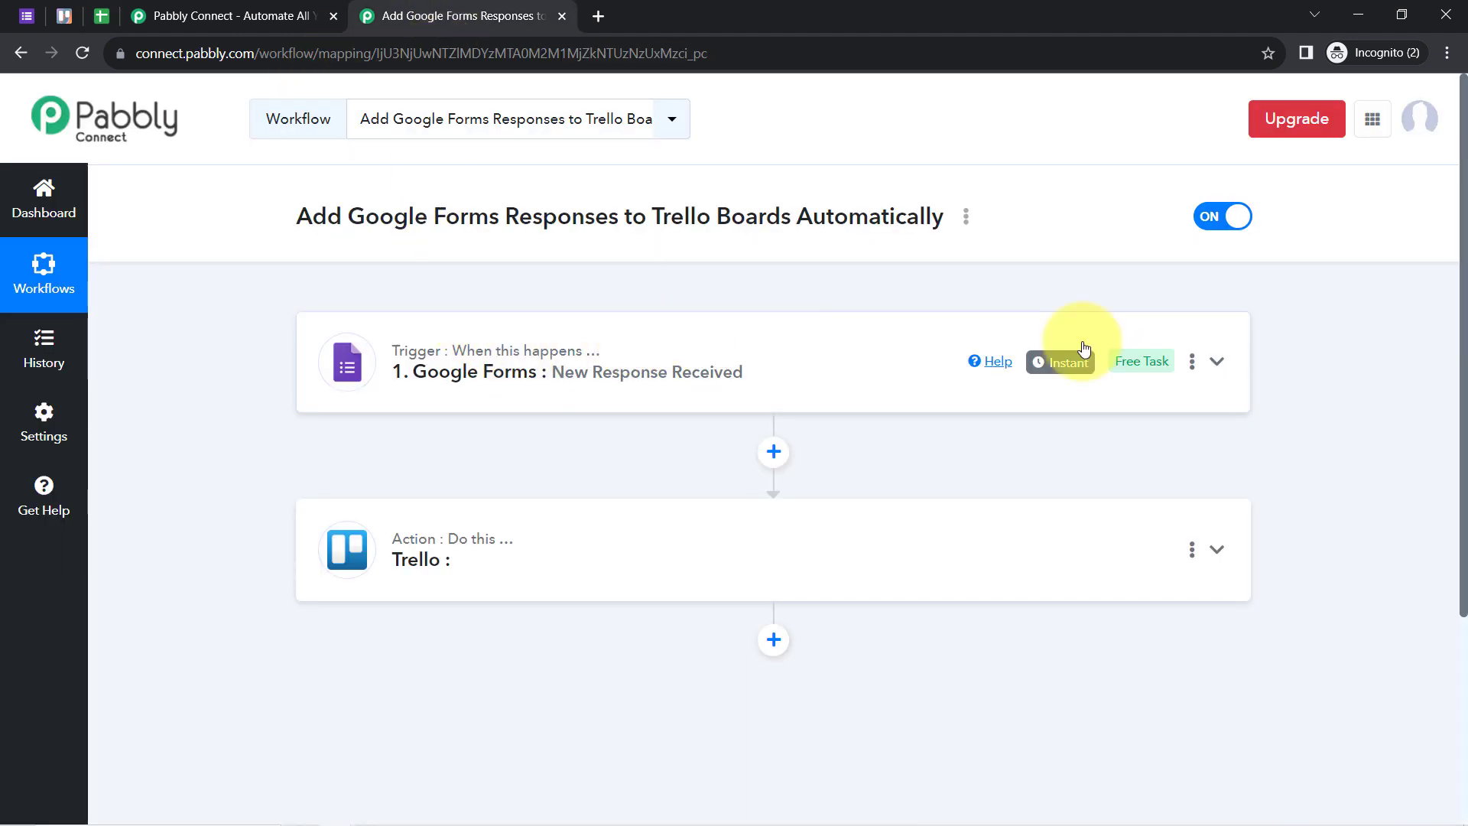
left_click_drag(1462, 264, 1462, 424)
left_click(420, 340)
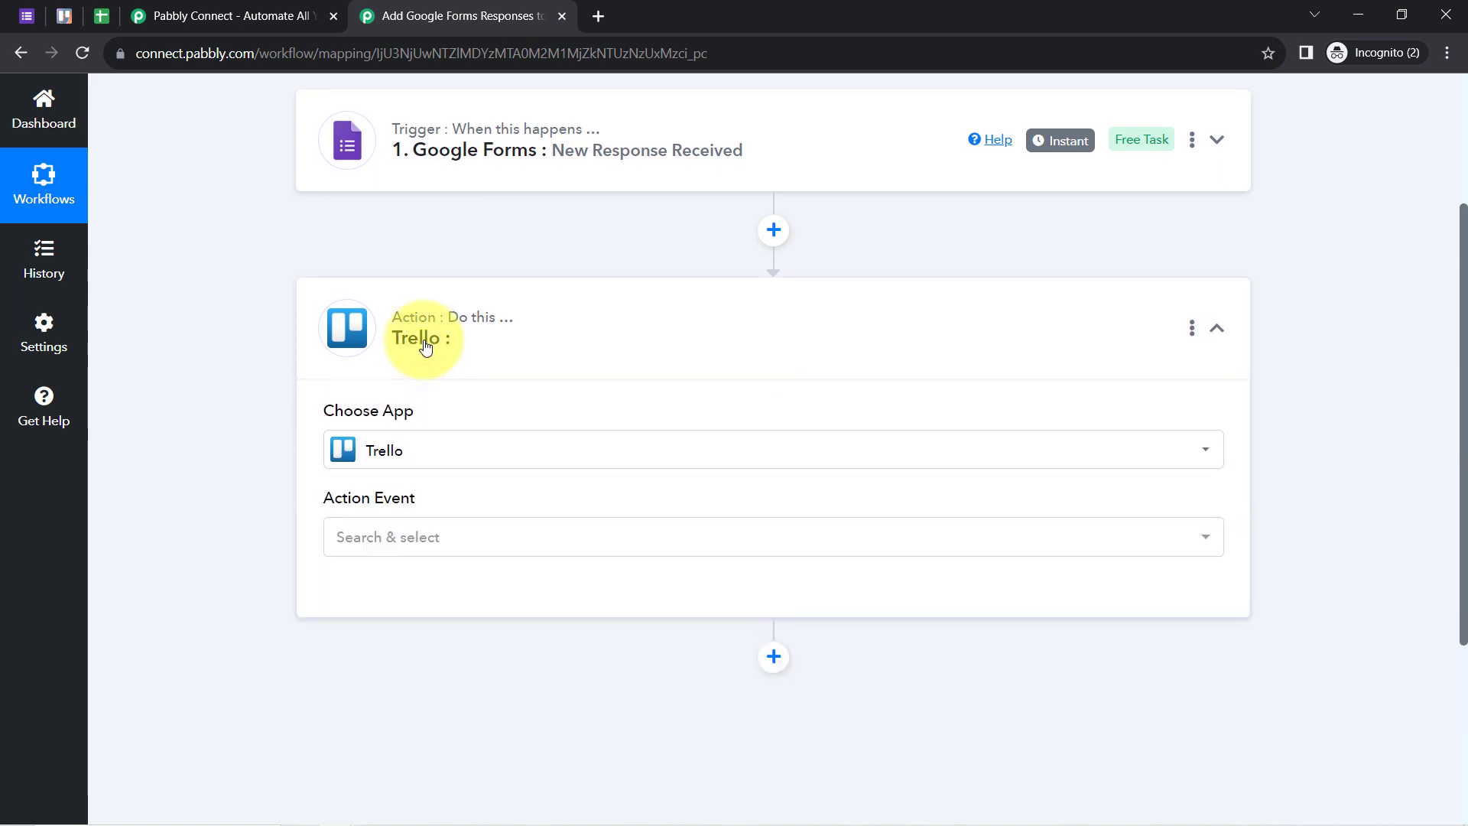
left_click(410, 538)
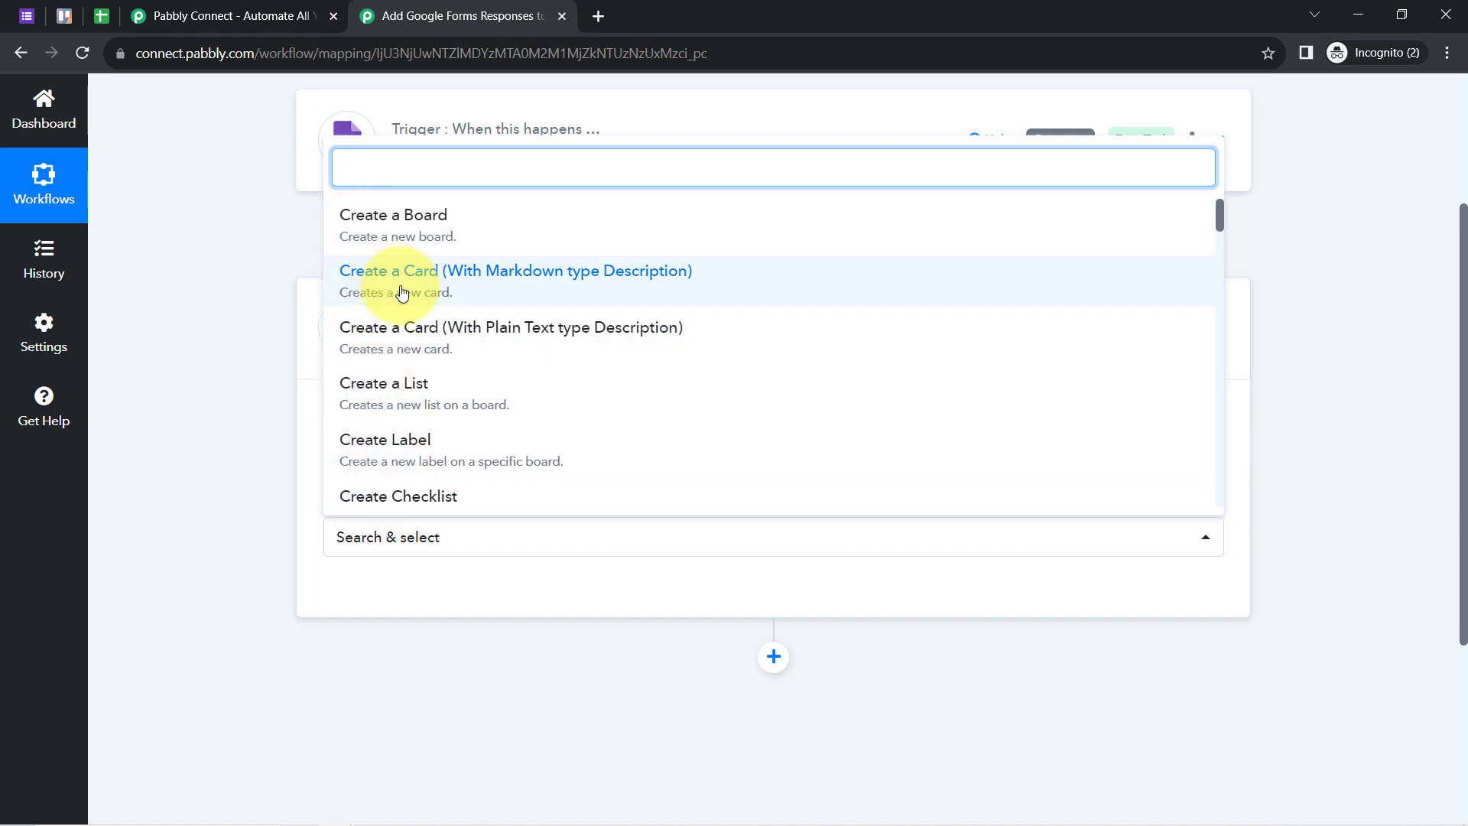
left_click(568, 337)
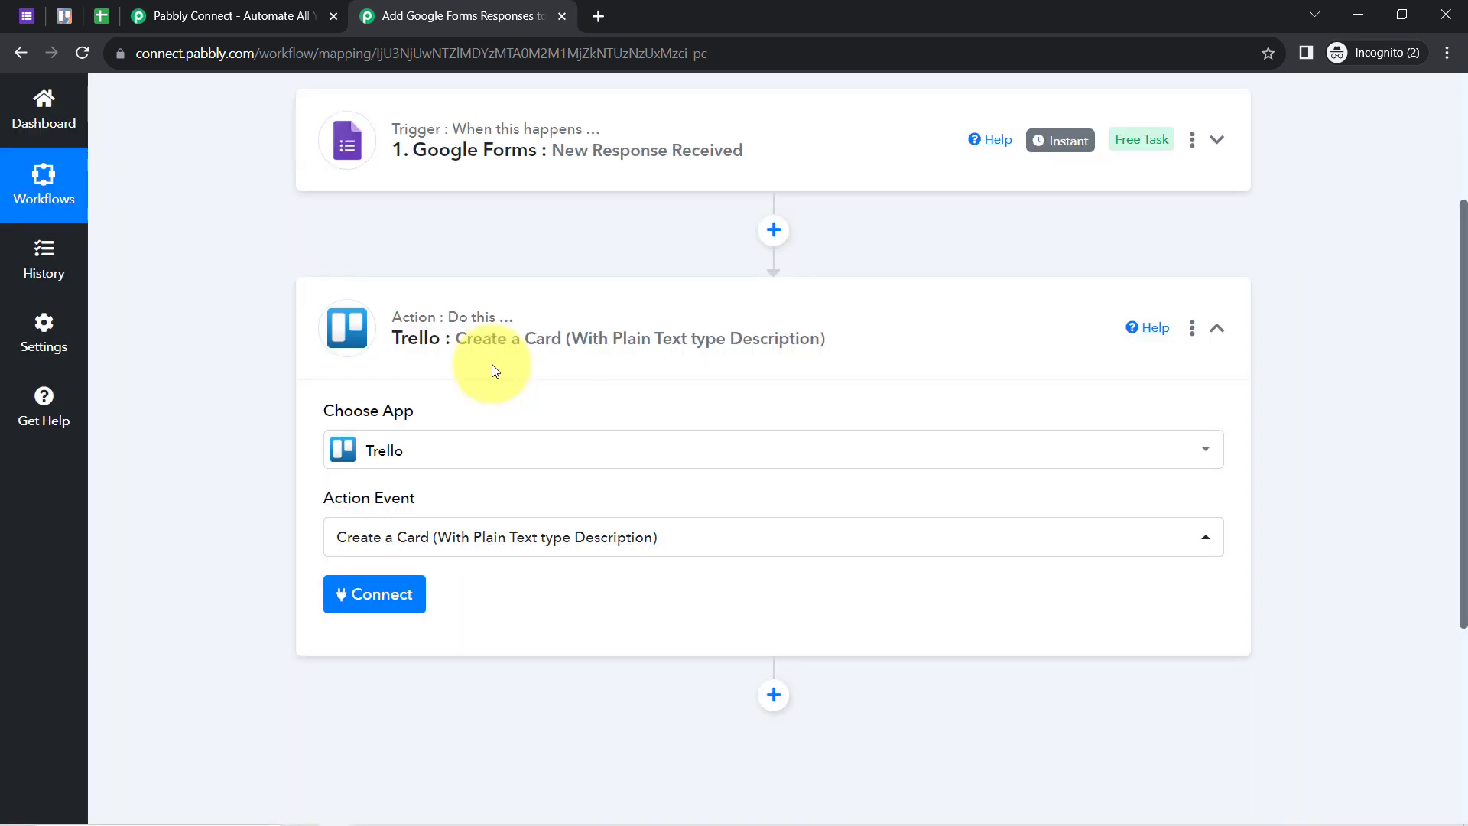
- Start adding a new Trello connection for the action and open the linked Trello Developer API Keys page in a new tab
left_click(375, 597)
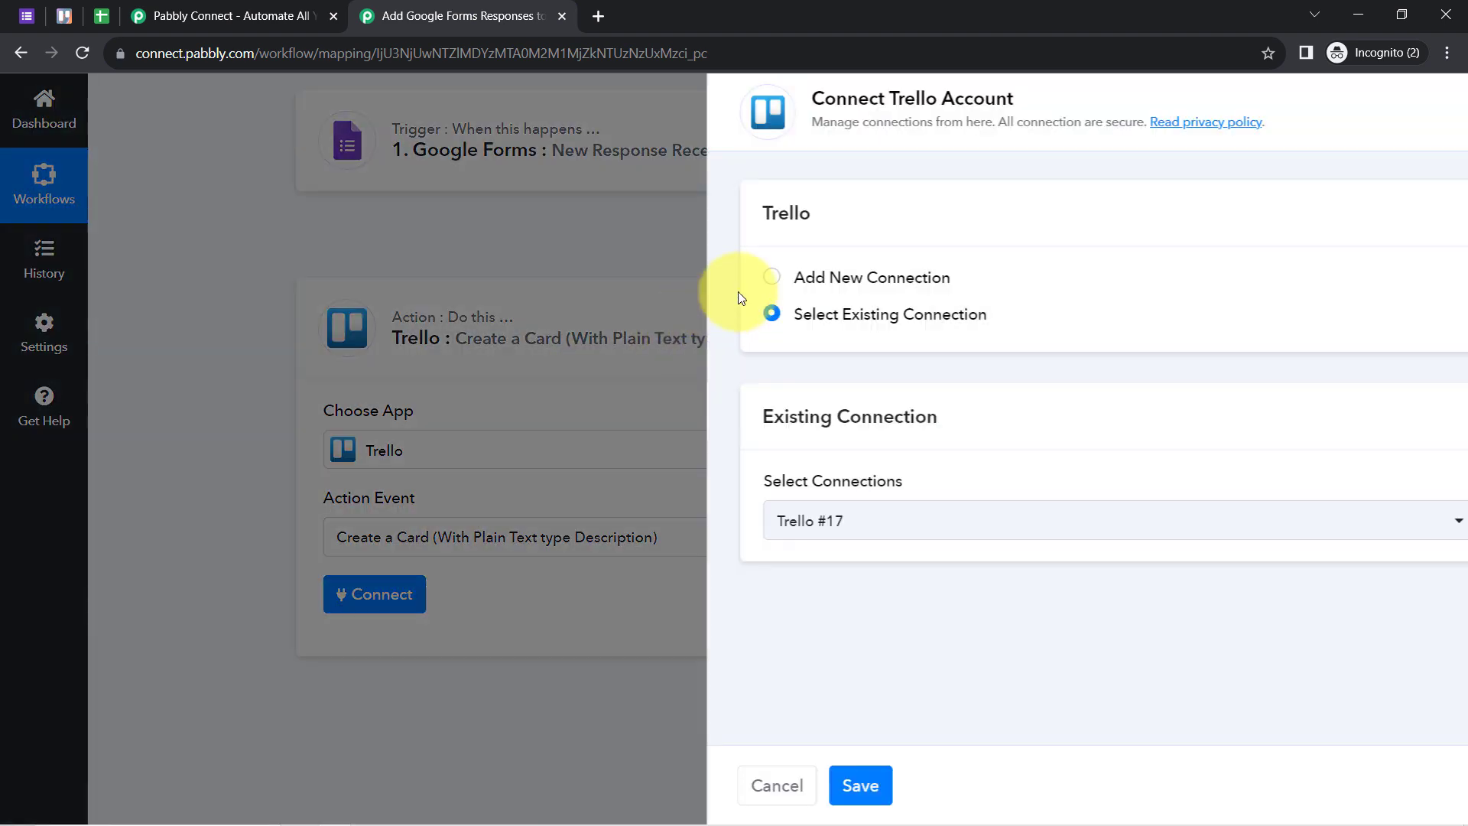
left_click(777, 277)
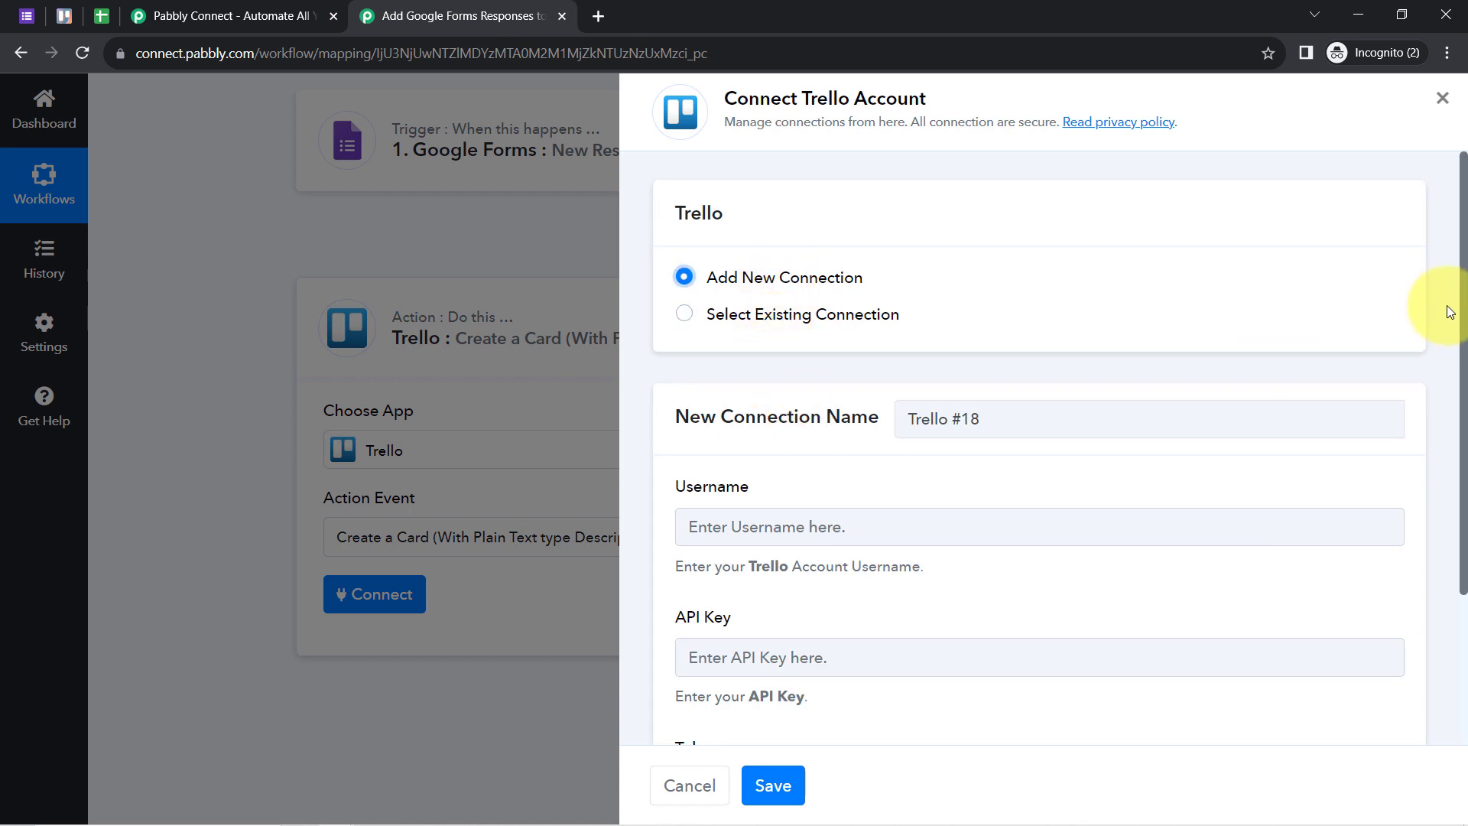
left_click_drag(1463, 298, 1452, 468)
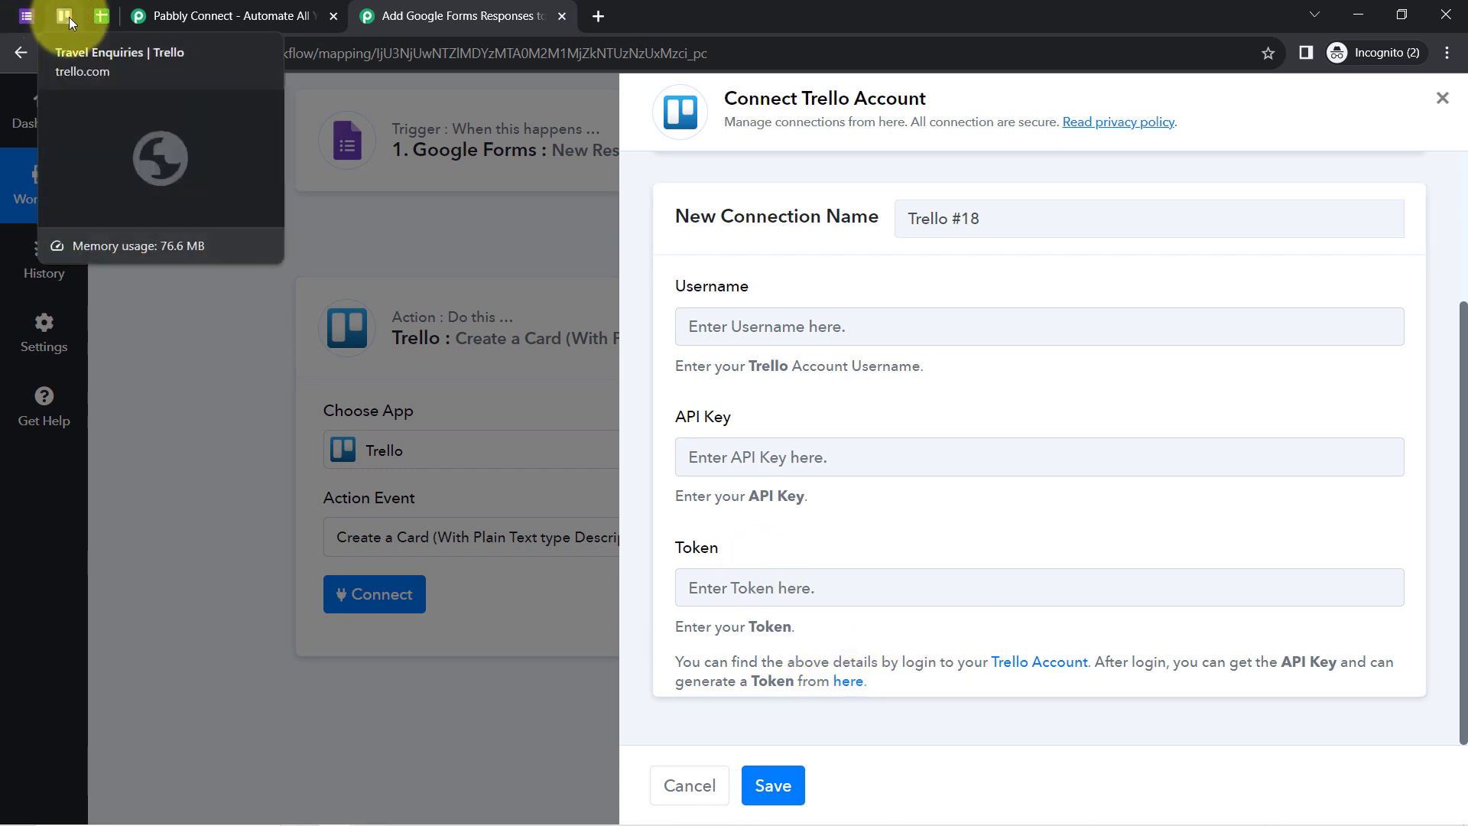
right_click(850, 681)
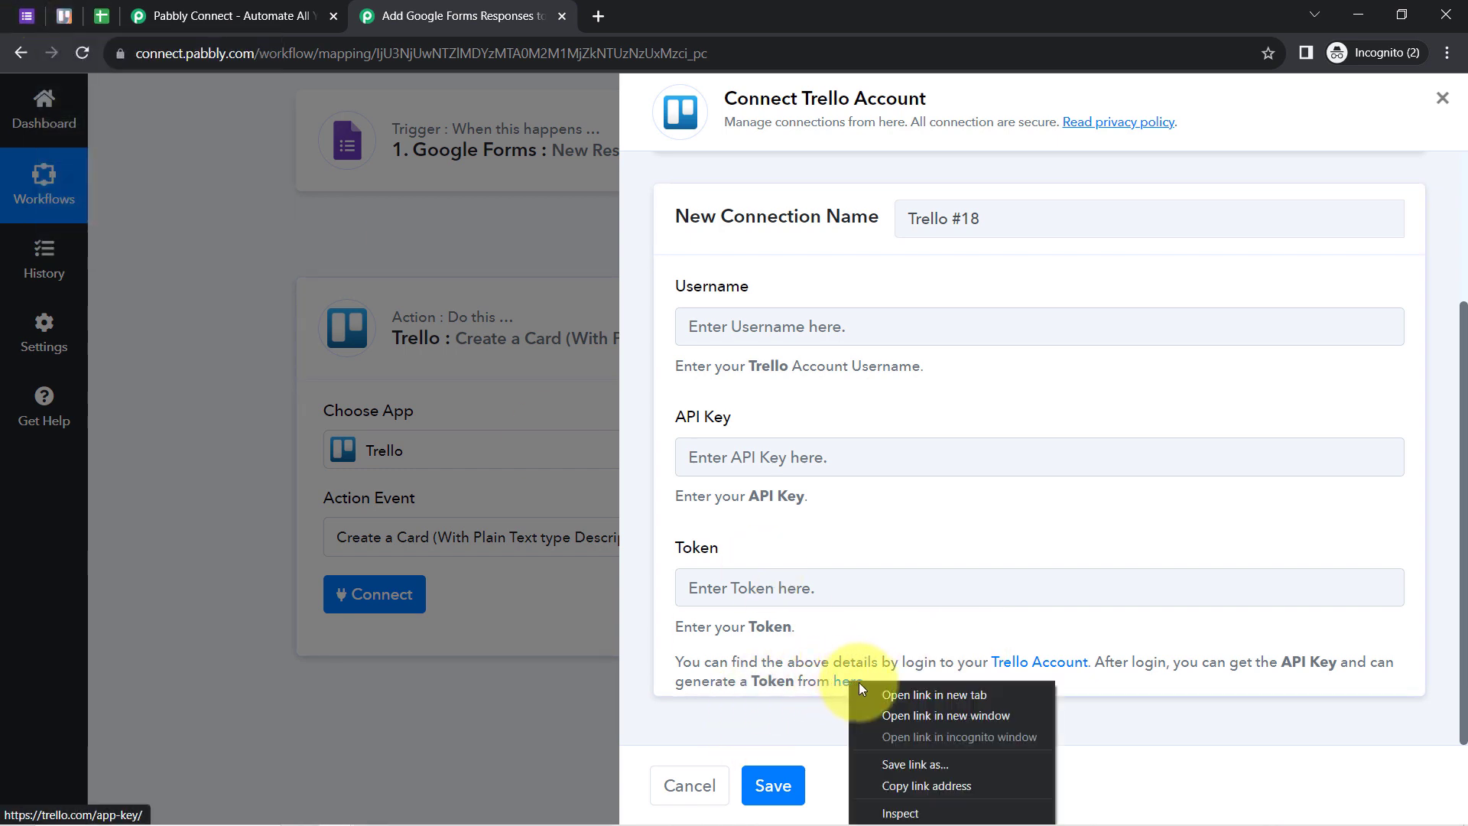
left_click(891, 695)
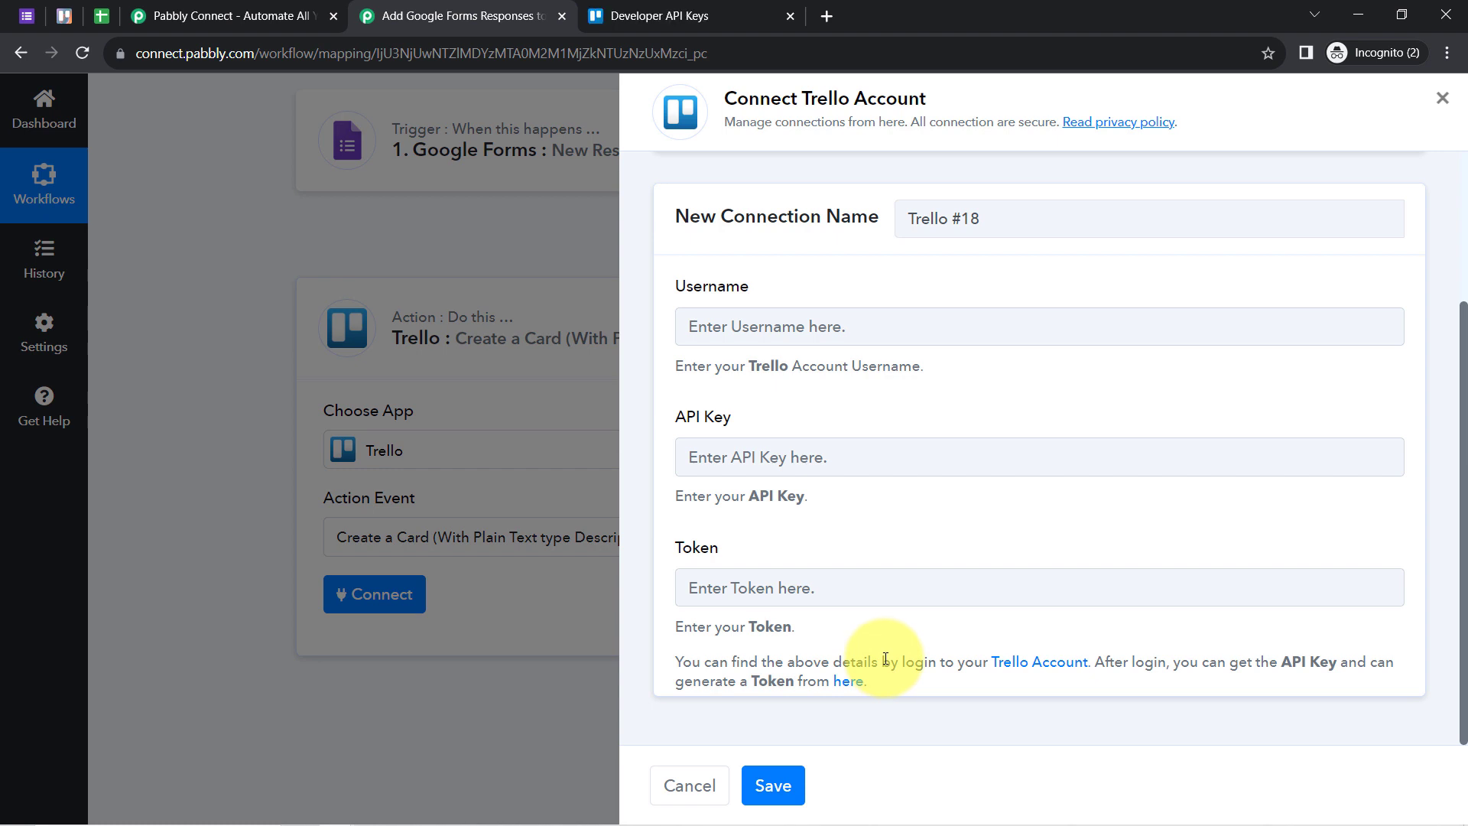
left_click(634, 16)
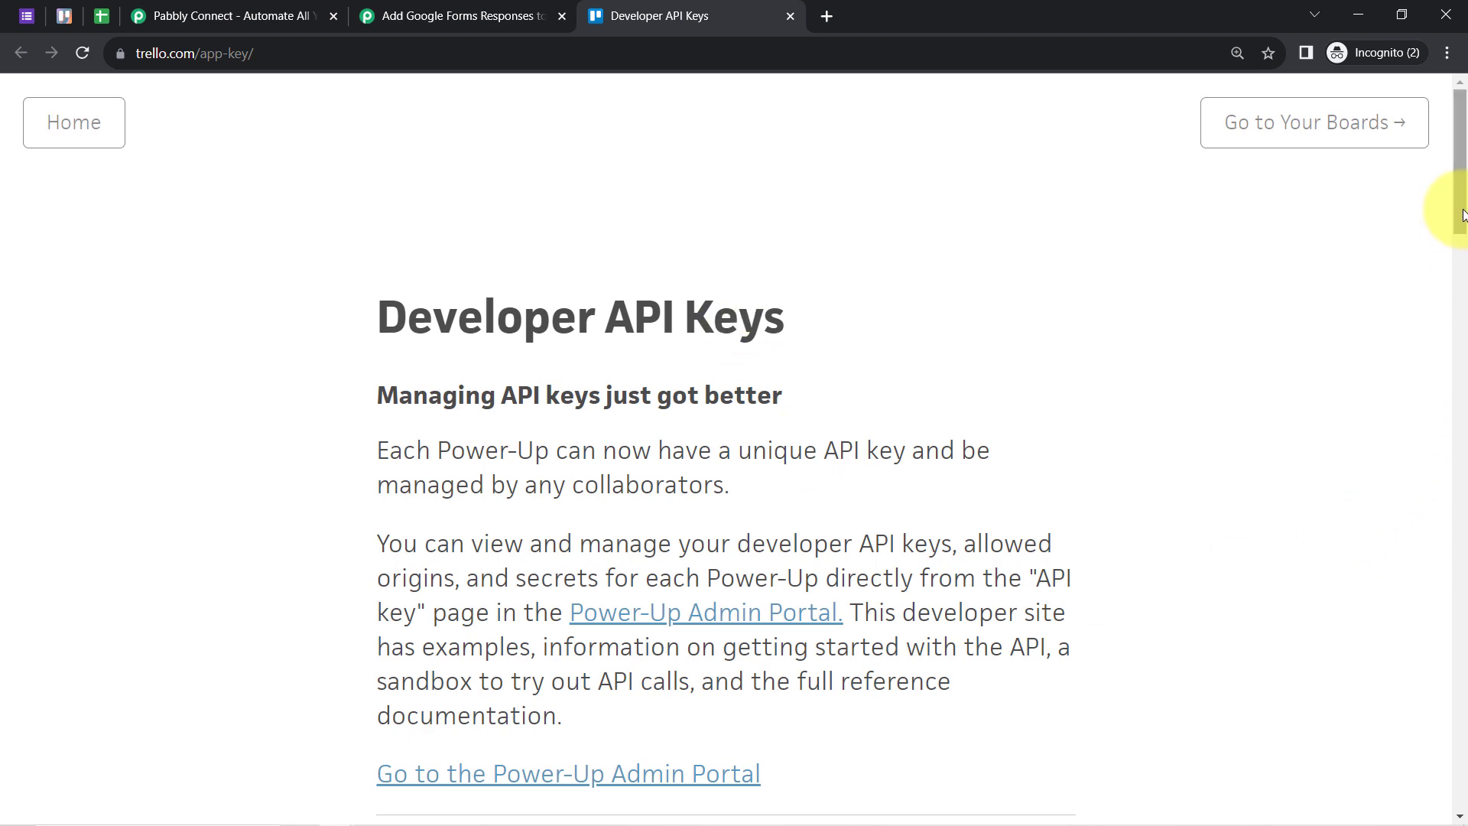
- Copy the personal key from the Developer API Keys page and paste it as the API Key of the new Trello connection
left_click_drag(1462, 214, 1457, 293)
double_click(700, 456)
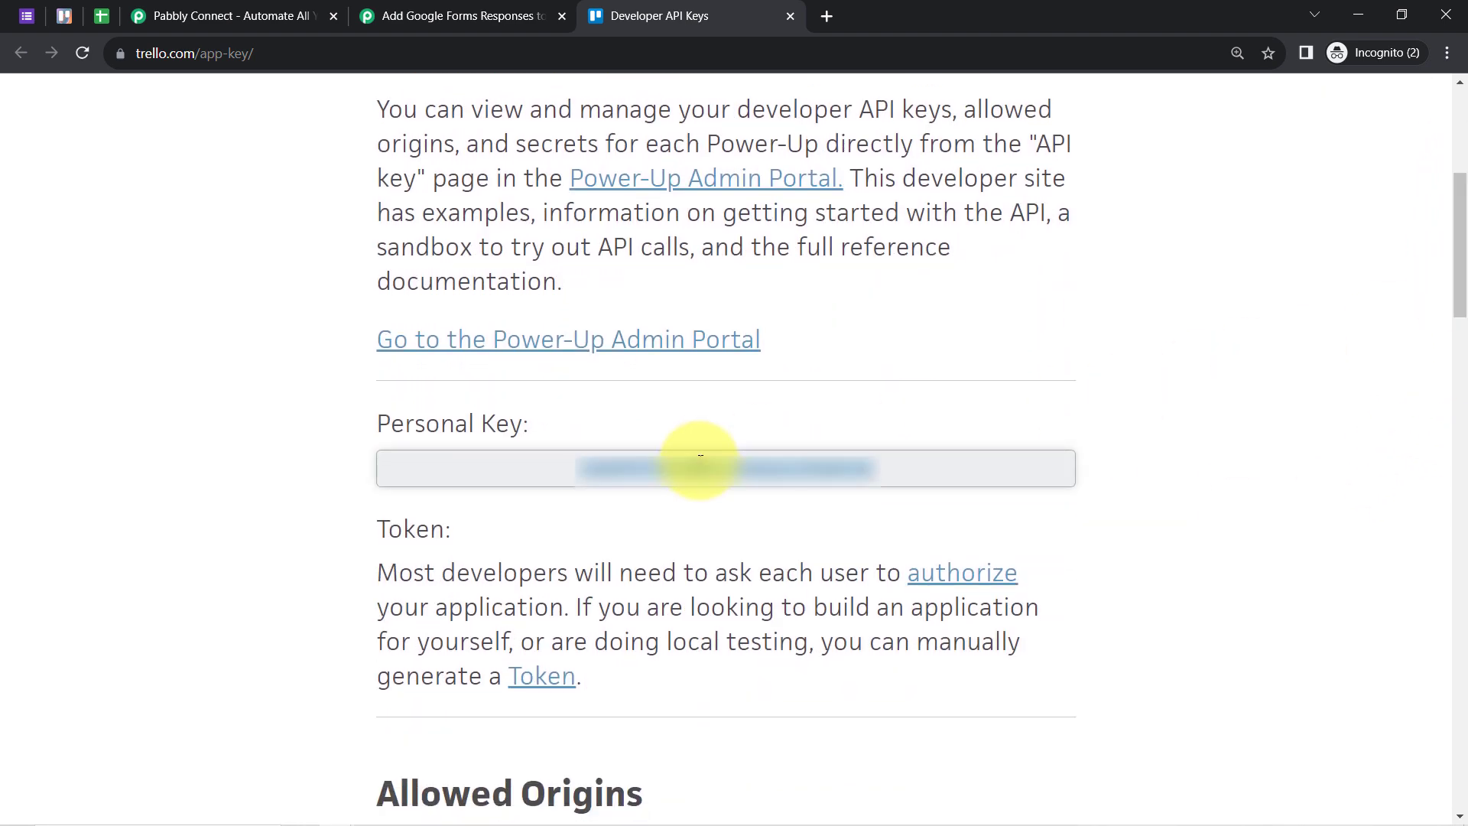
right_click(699, 461)
left_click(736, 475)
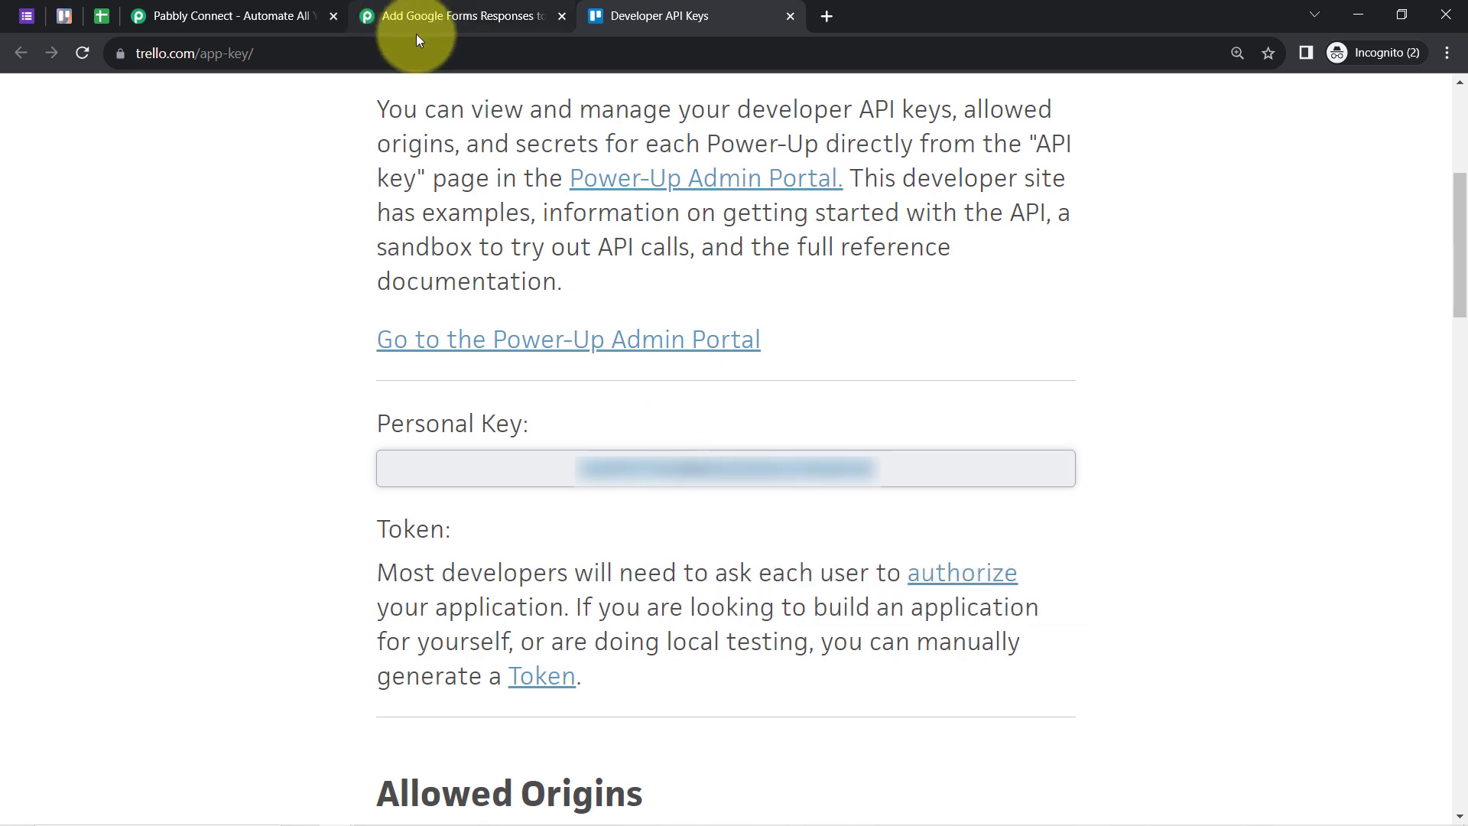
left_click(416, 35)
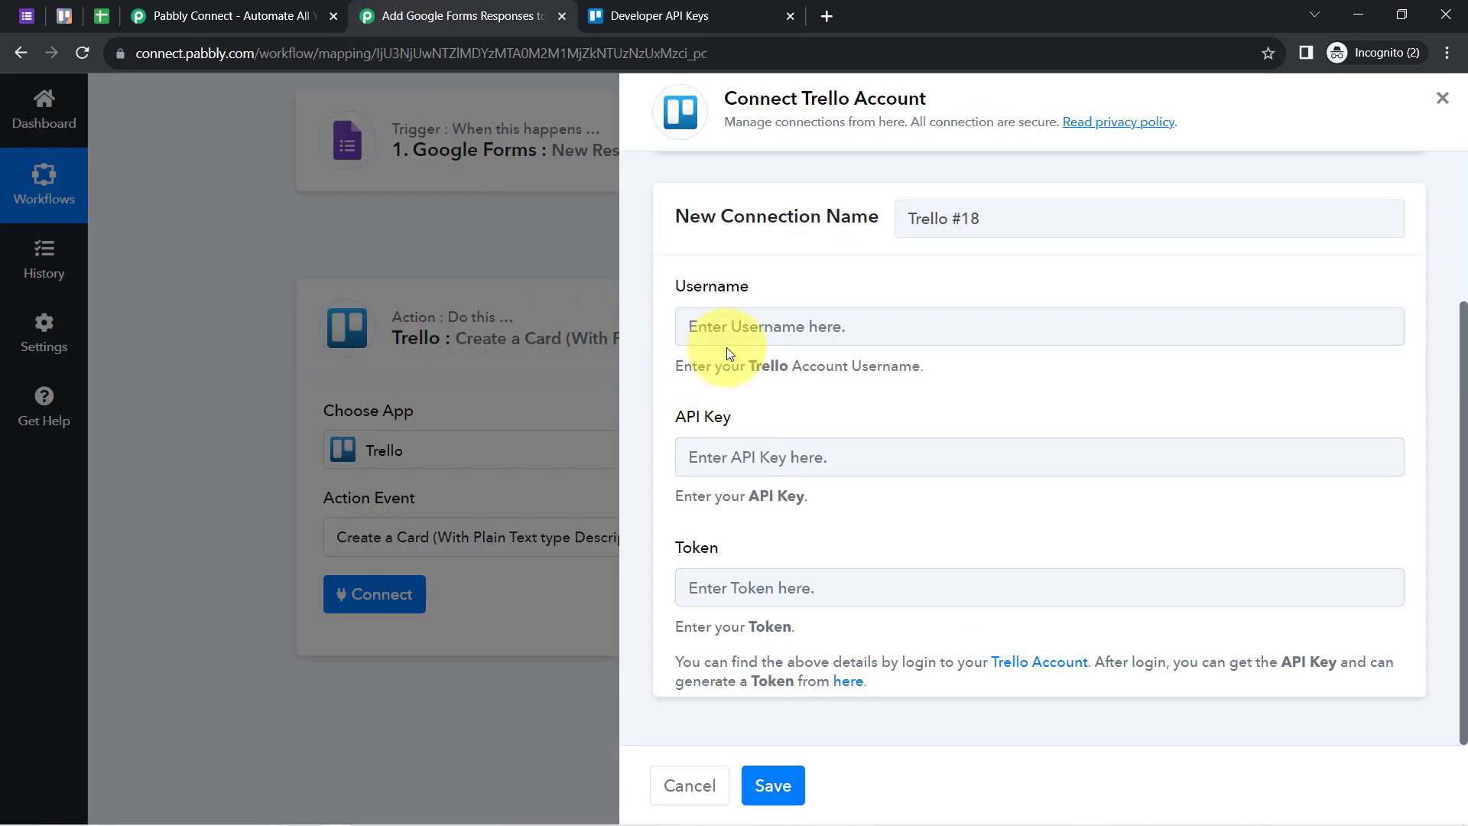
right_click(695, 468)
left_click(739, 600)
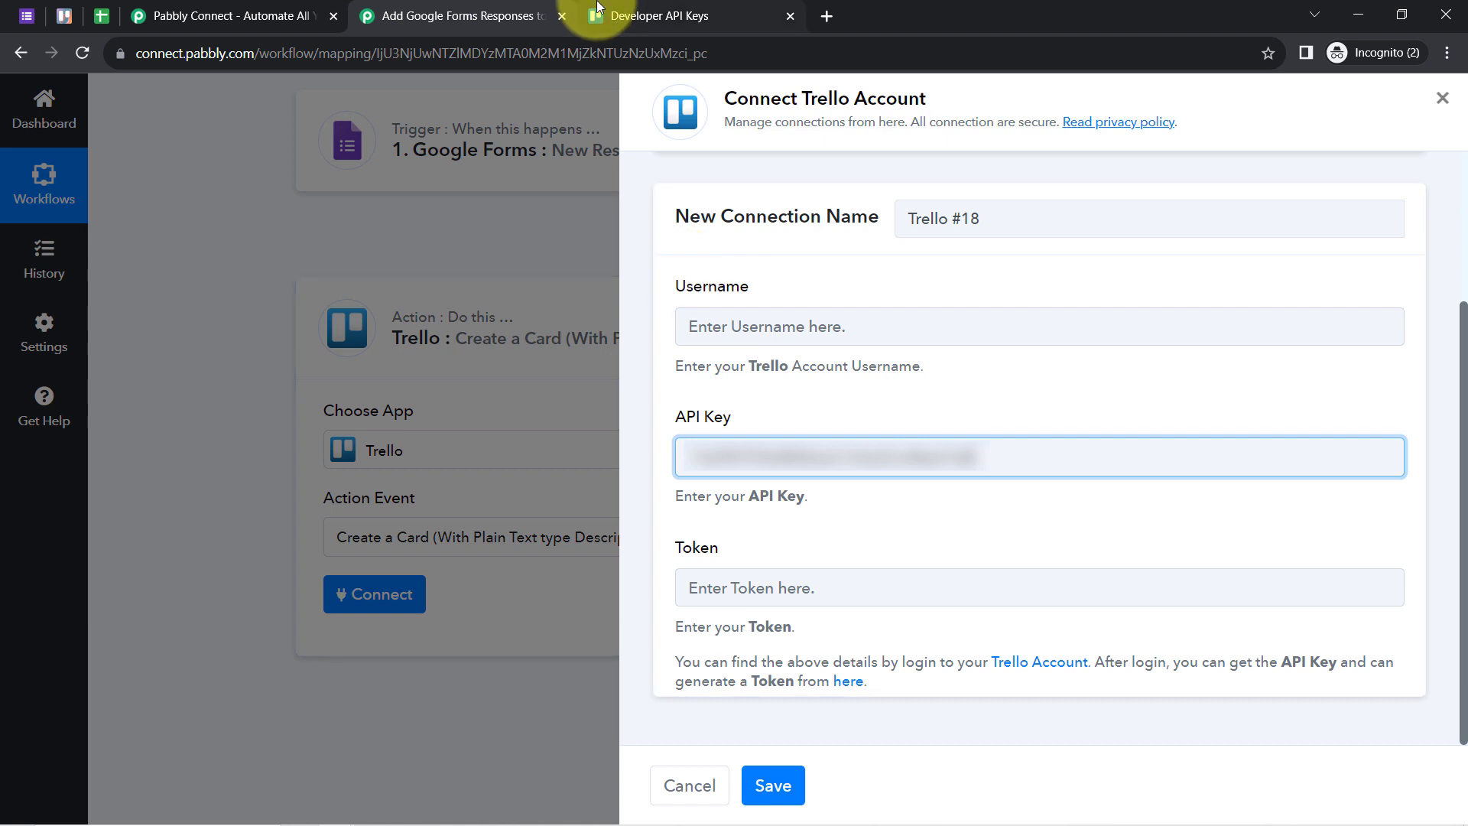
- Generate a Trello token from the Developer API Keys page and allow Server Token access to the account
left_click(604, 15)
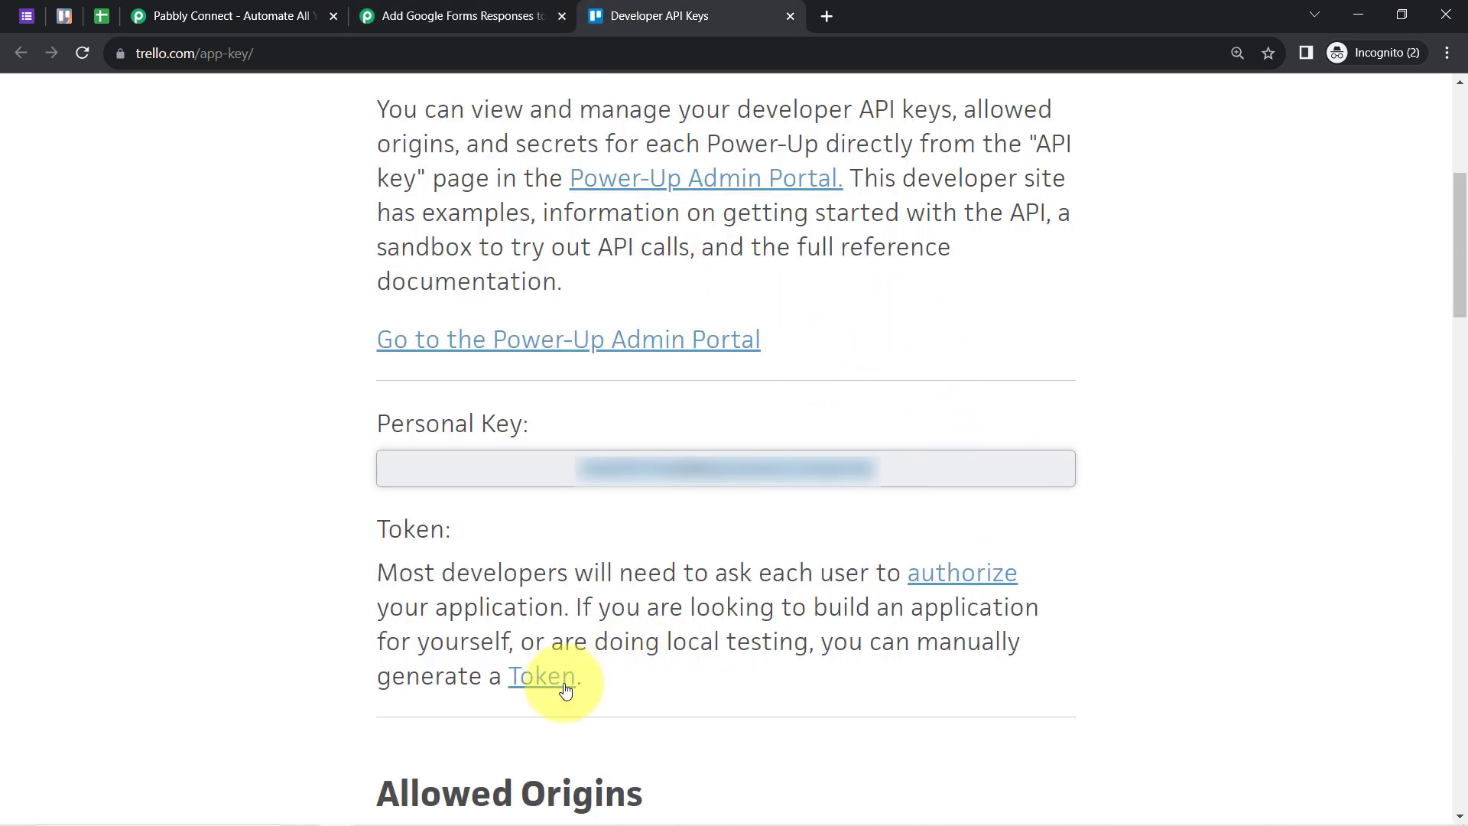
left_click(535, 681)
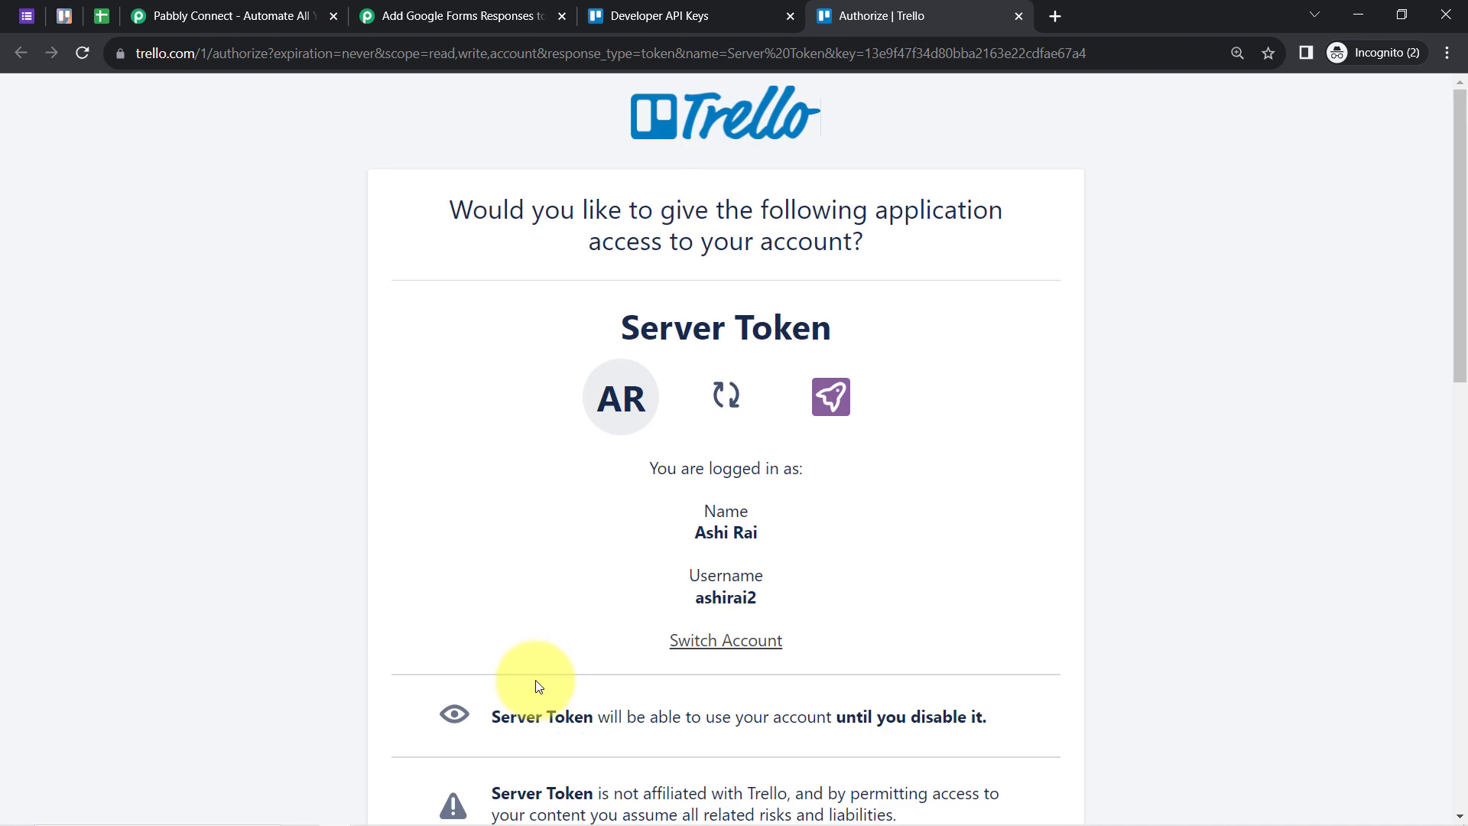
left_click_drag(1459, 183, 1455, 563)
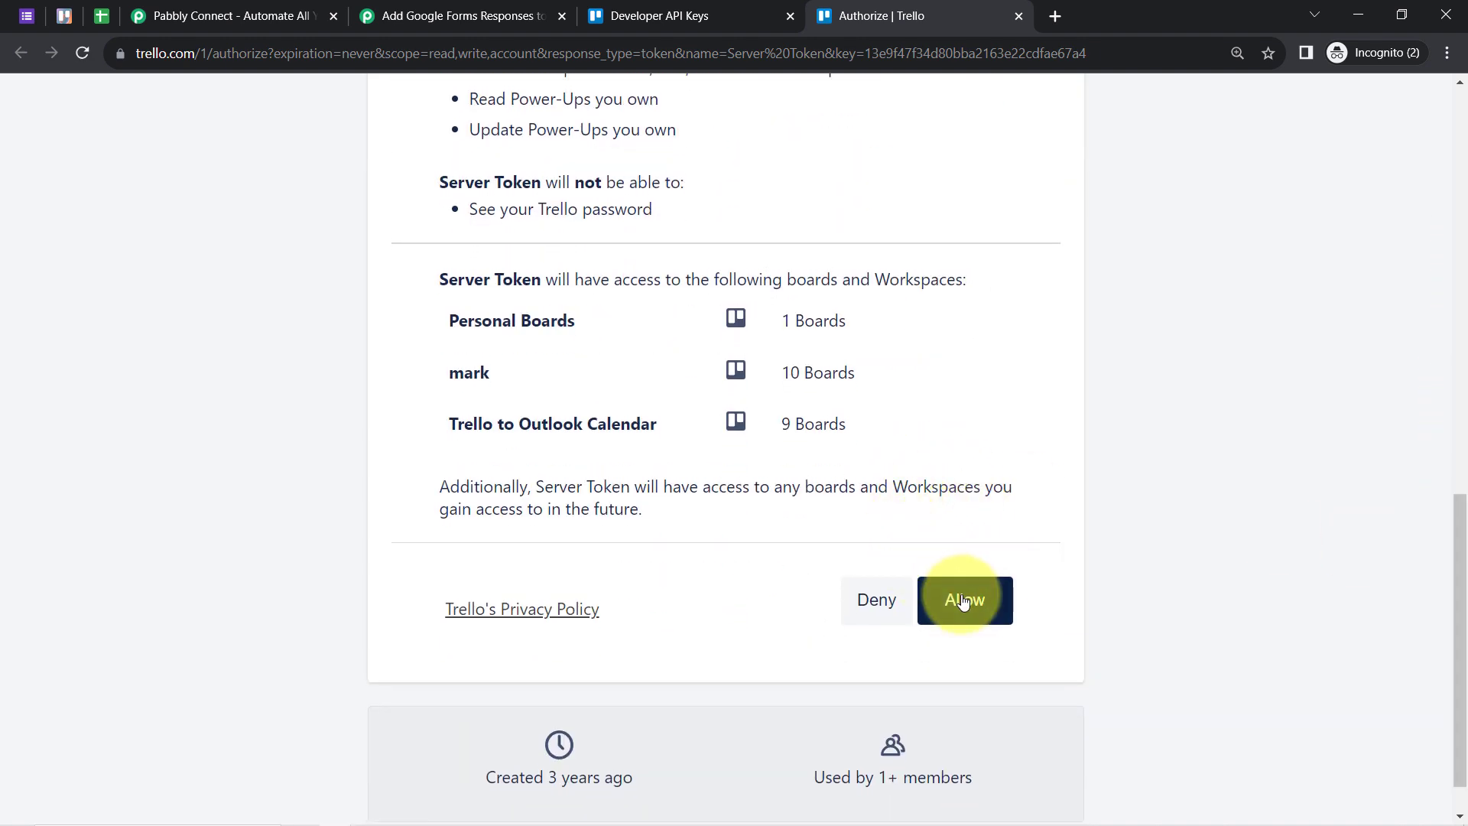
left_click(964, 602)
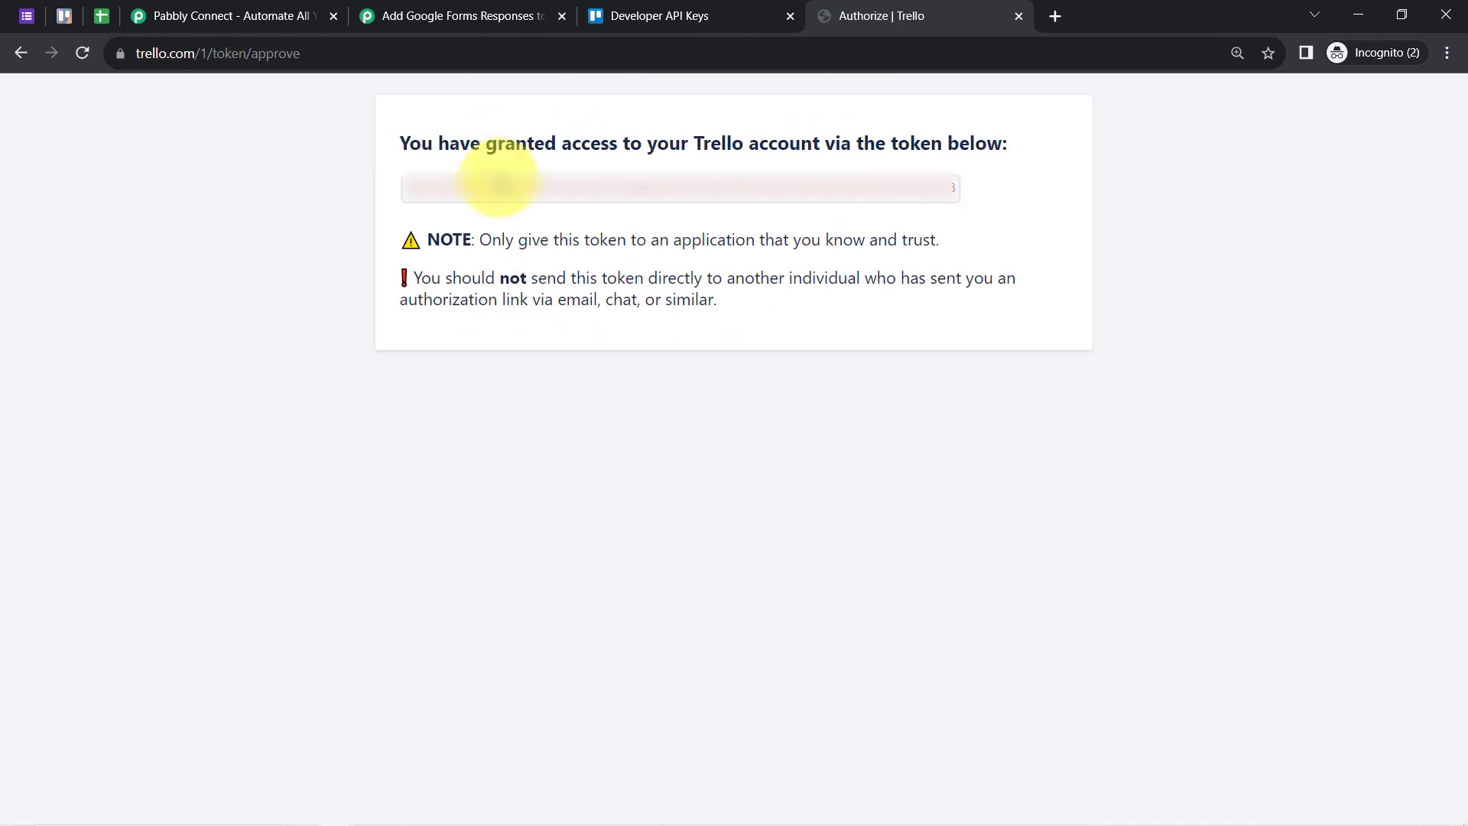
- Copy the generated token into the Token field of the new Trello connection and save the connection
double_click(498, 181)
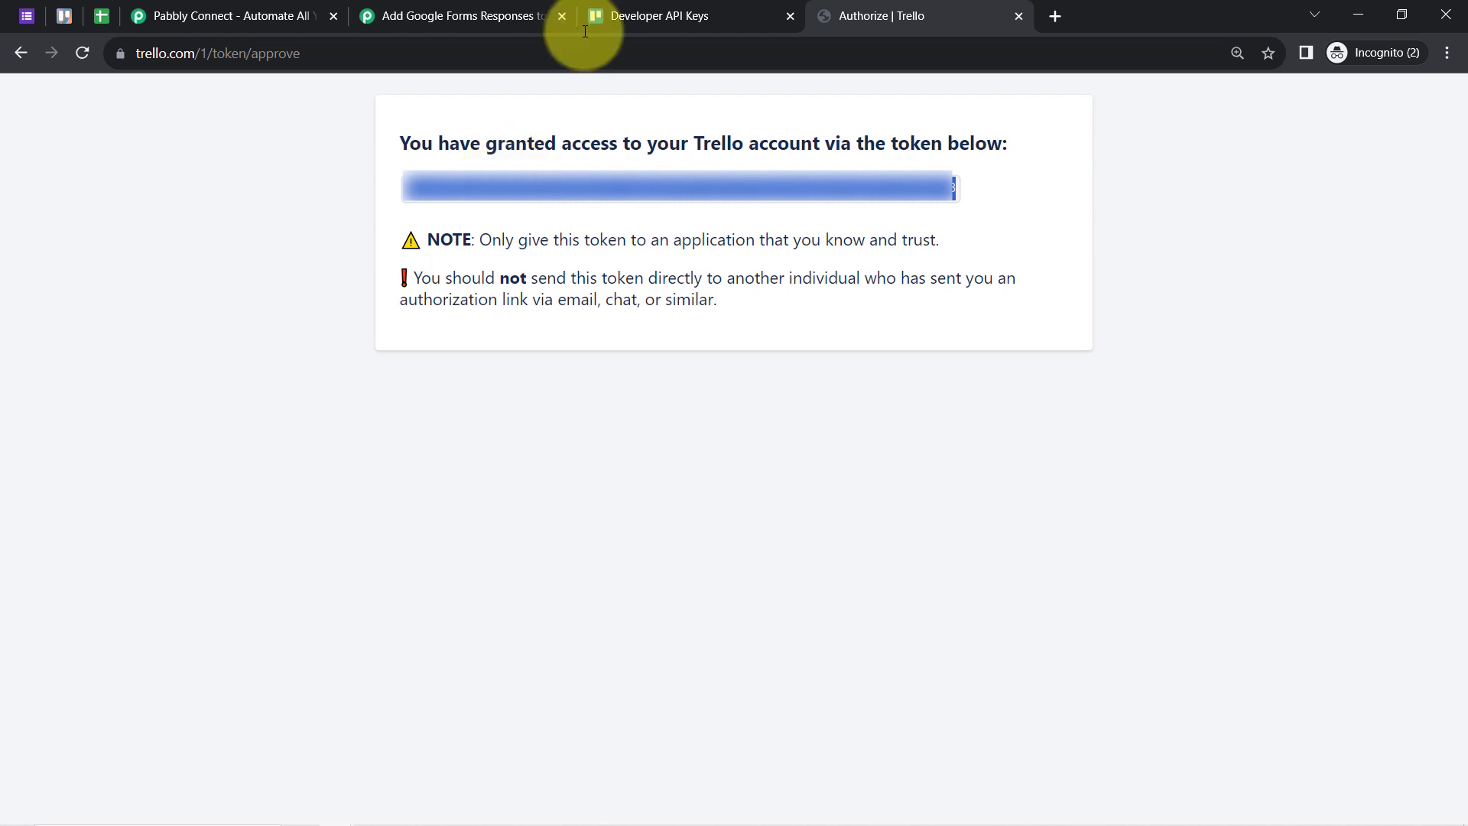
left_click(490, 17)
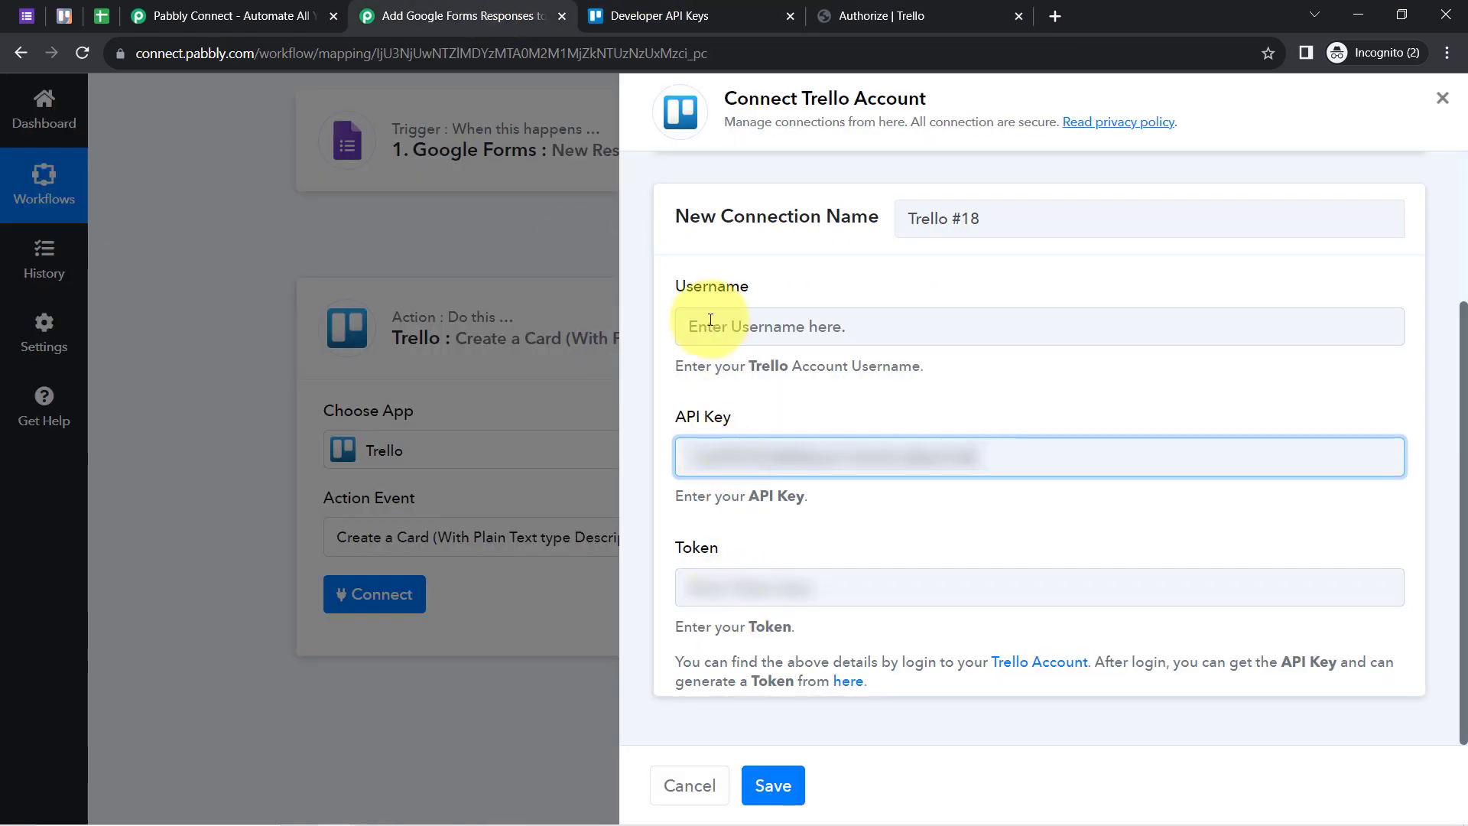
left_click(688, 587)
key("ctrl+v")
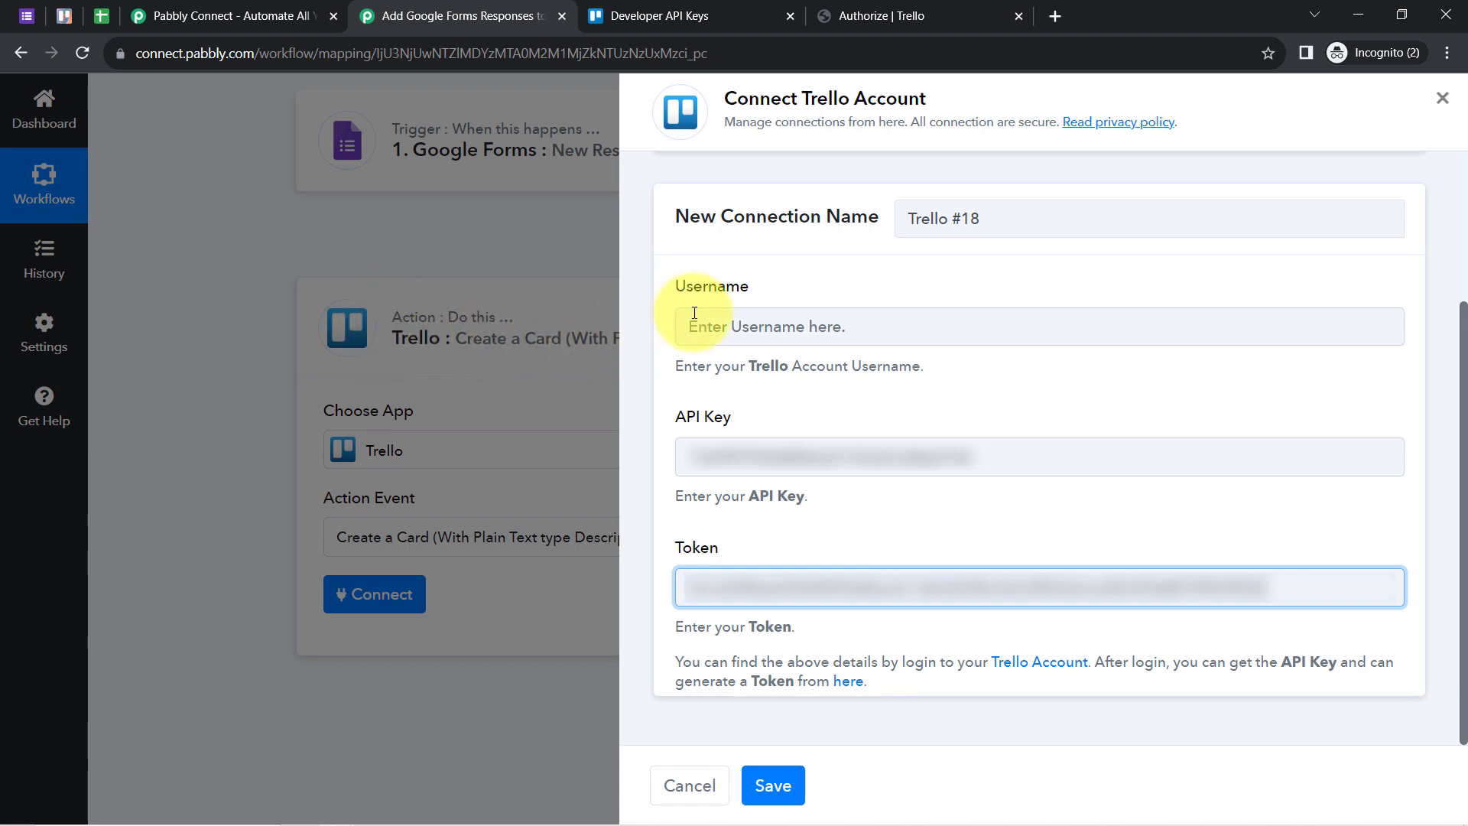
left_click(772, 784)
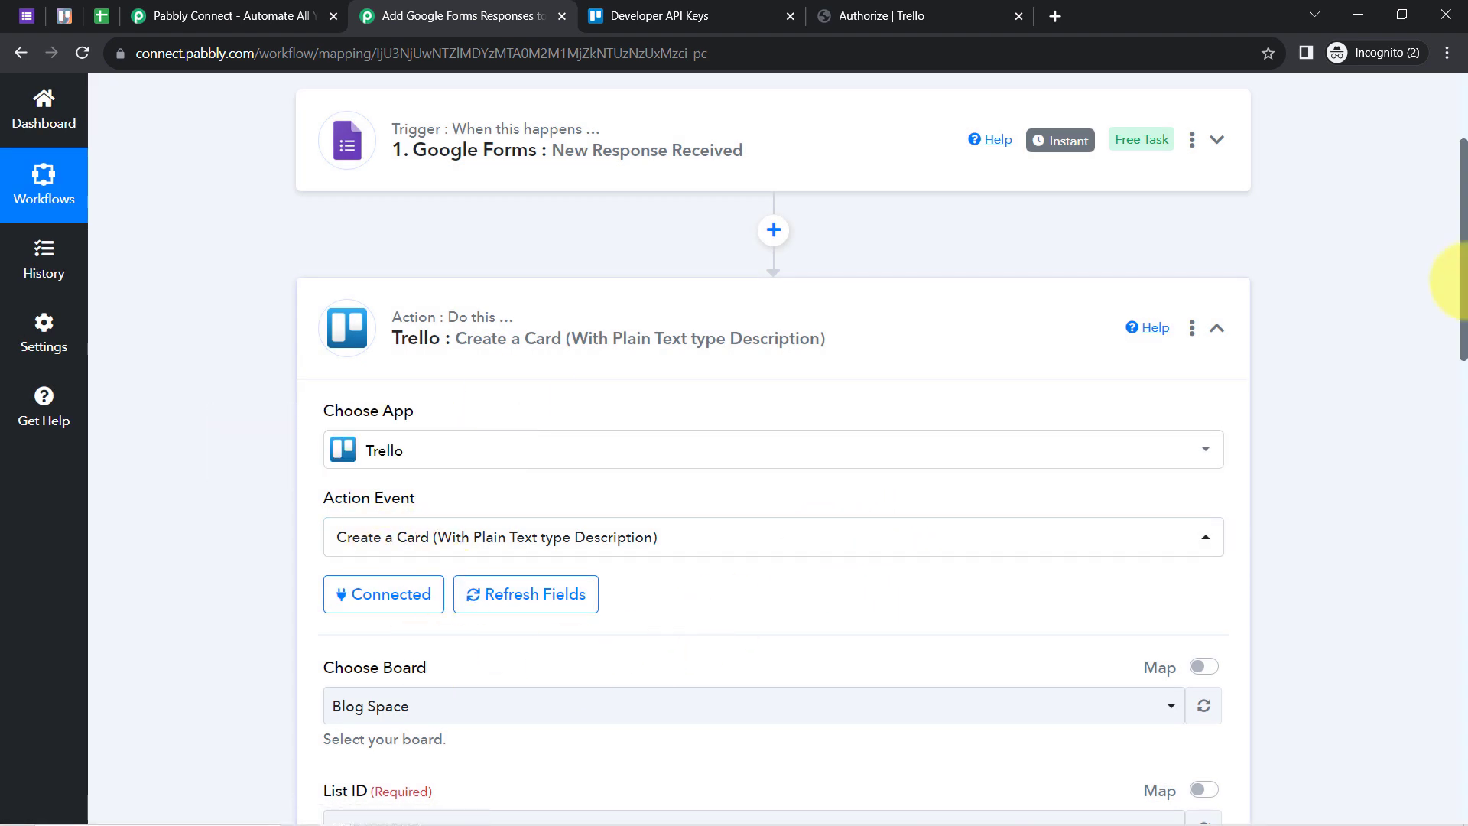
- Open the Choose Board options of the Trello action and look through the available boards
left_click_drag(1464, 272, 1462, 354)
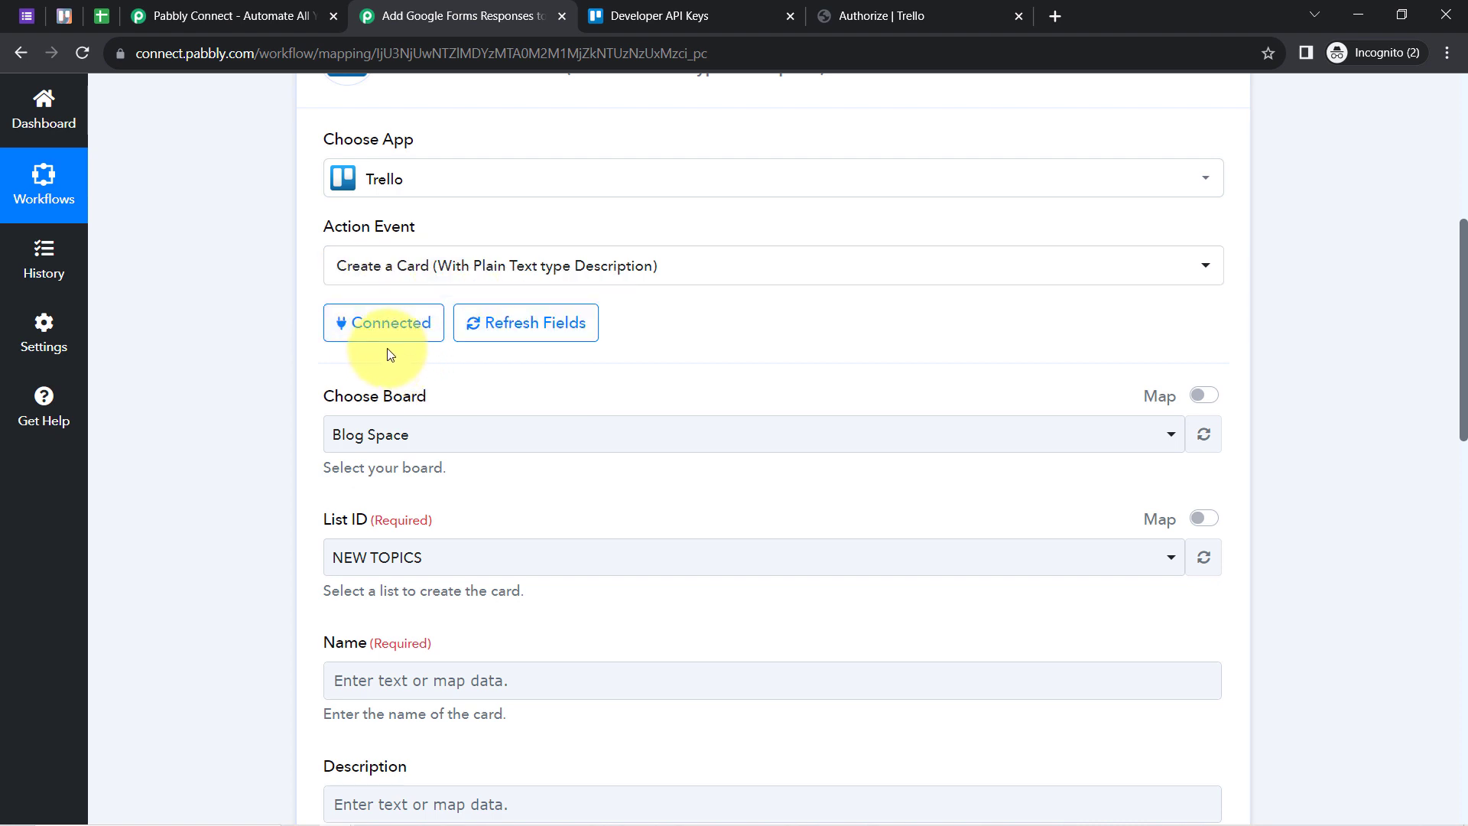
left_click_drag(334, 396, 409, 403)
left_click(380, 435)
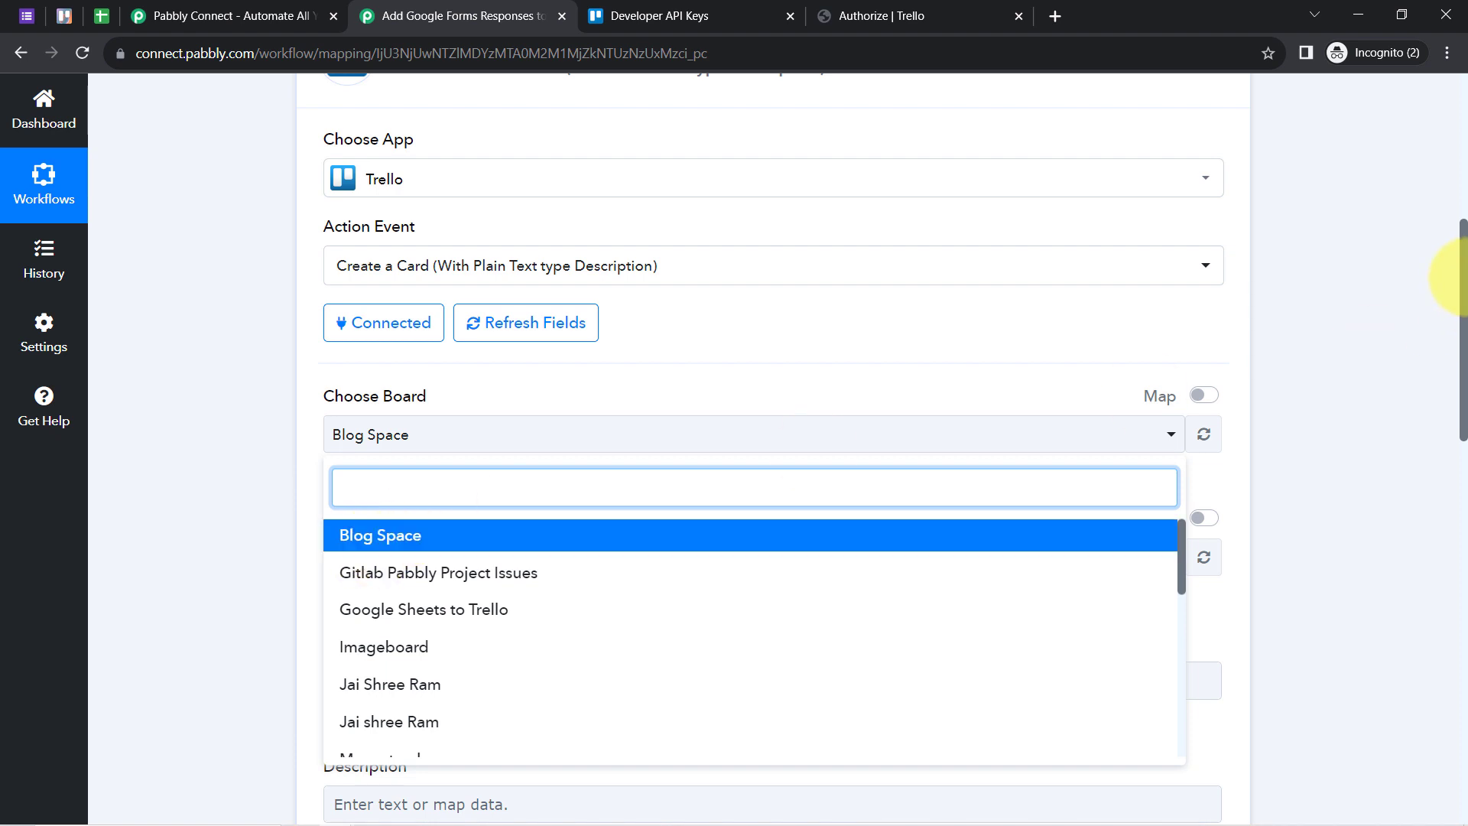
scroll(1463, 266, "down", 1)
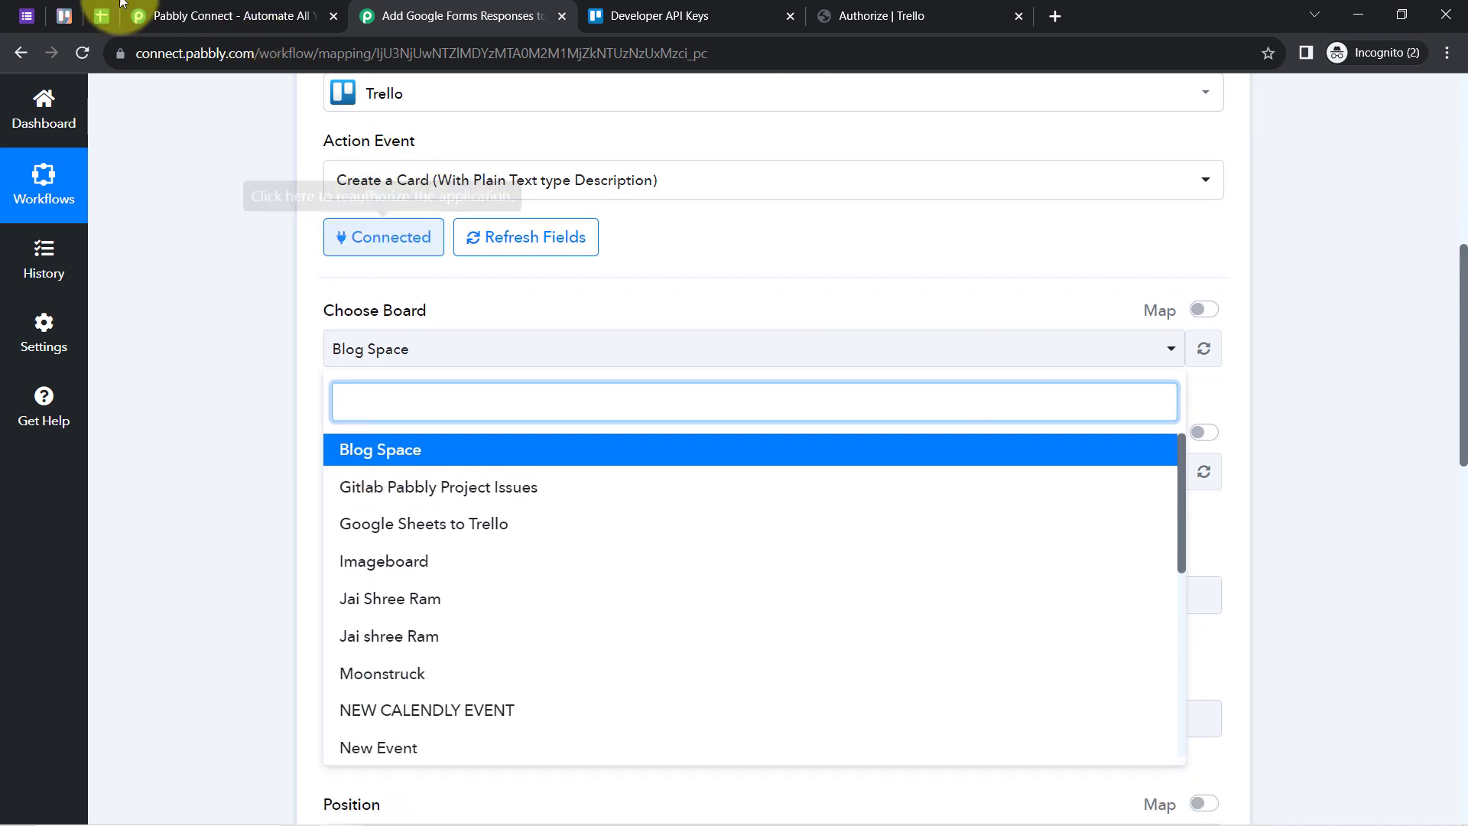
- Switch to Trello and open the account's boards overview to look through its workspaces and boards
left_click(52, 17)
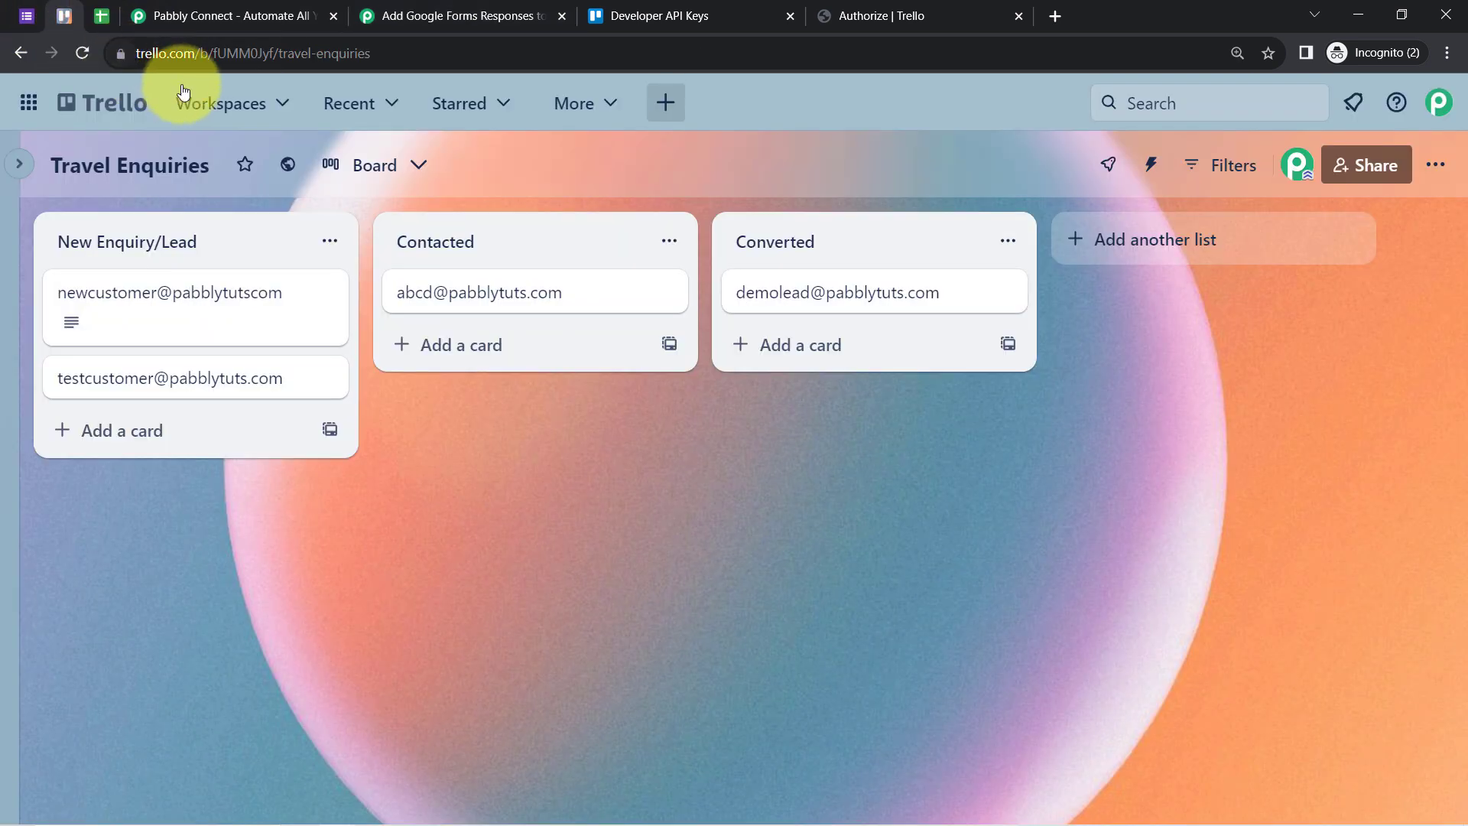
left_click(258, 103)
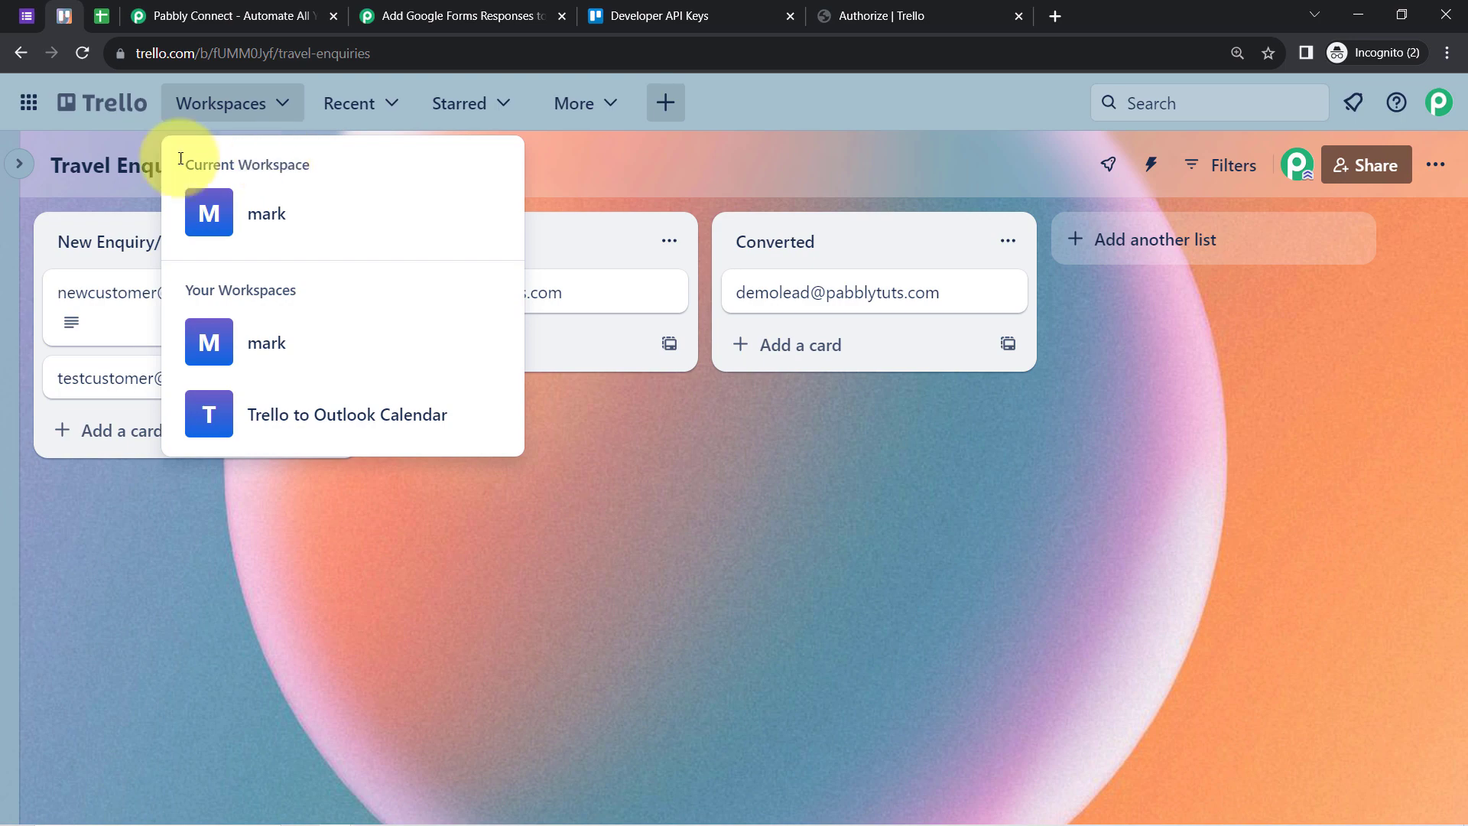
left_click(23, 111)
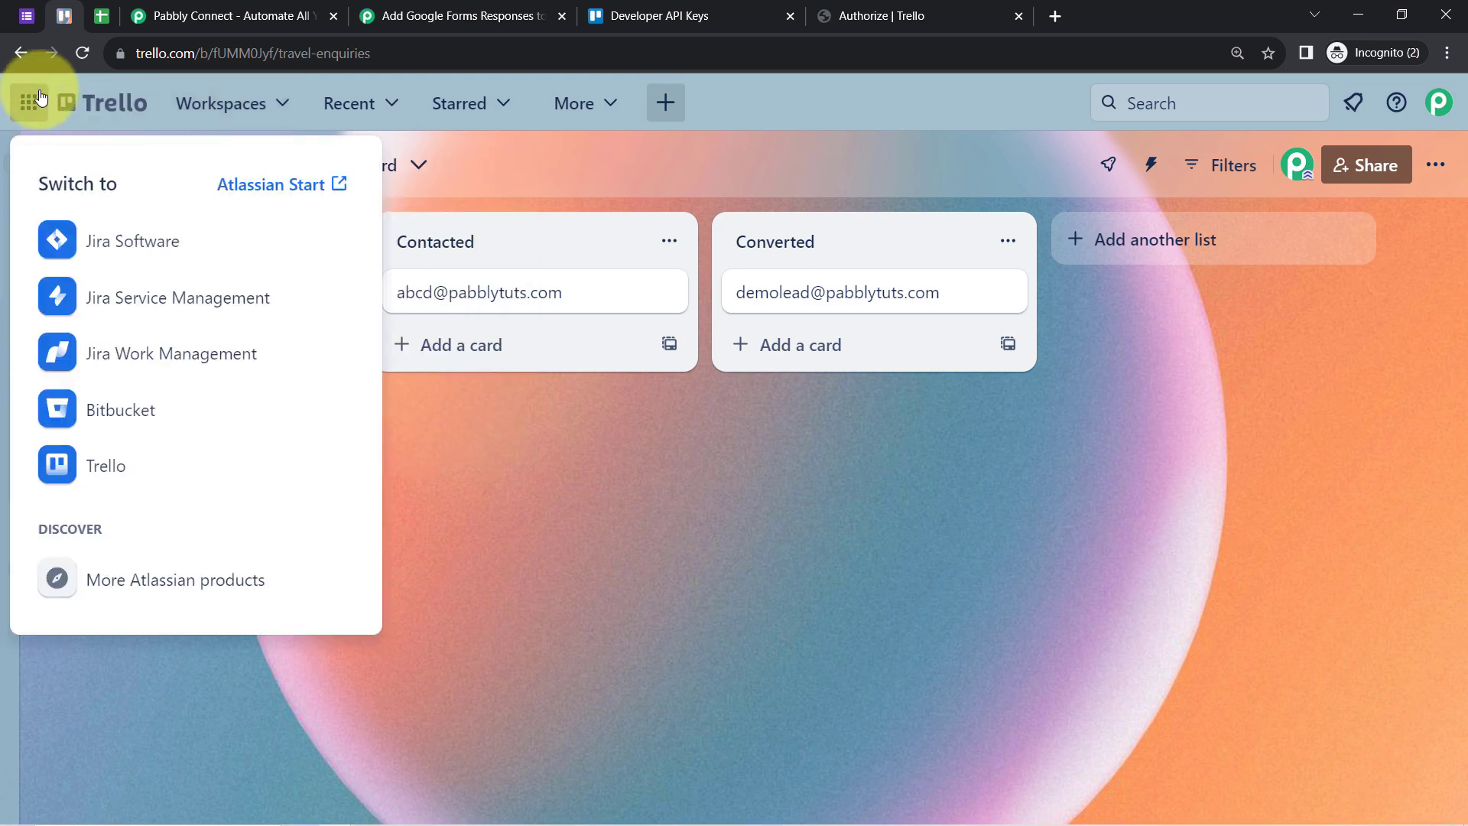
left_click(92, 103)
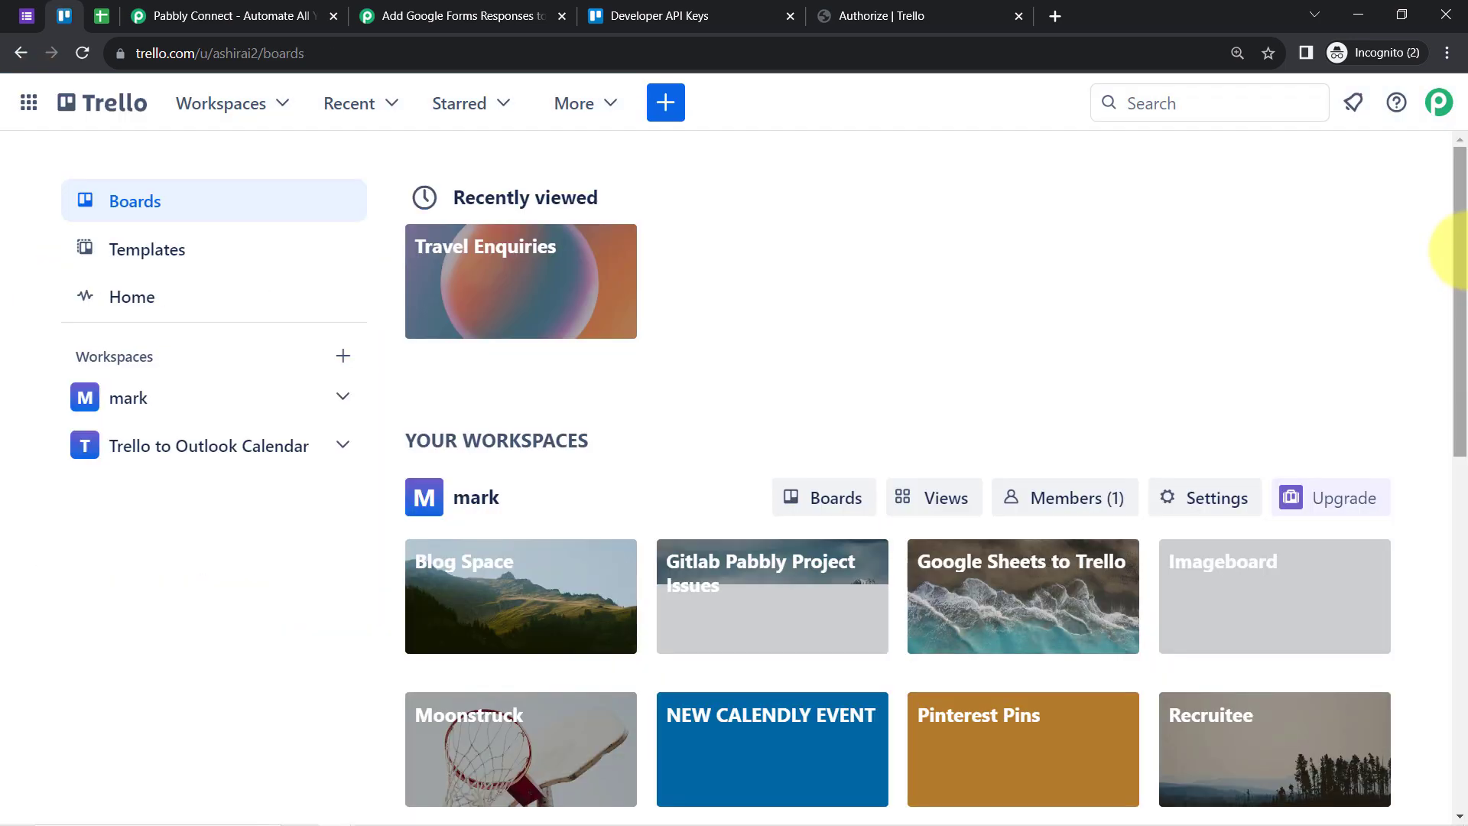
scroll(1462, 264, "down", 1)
left_click_drag(1462, 264, 1396, 217)
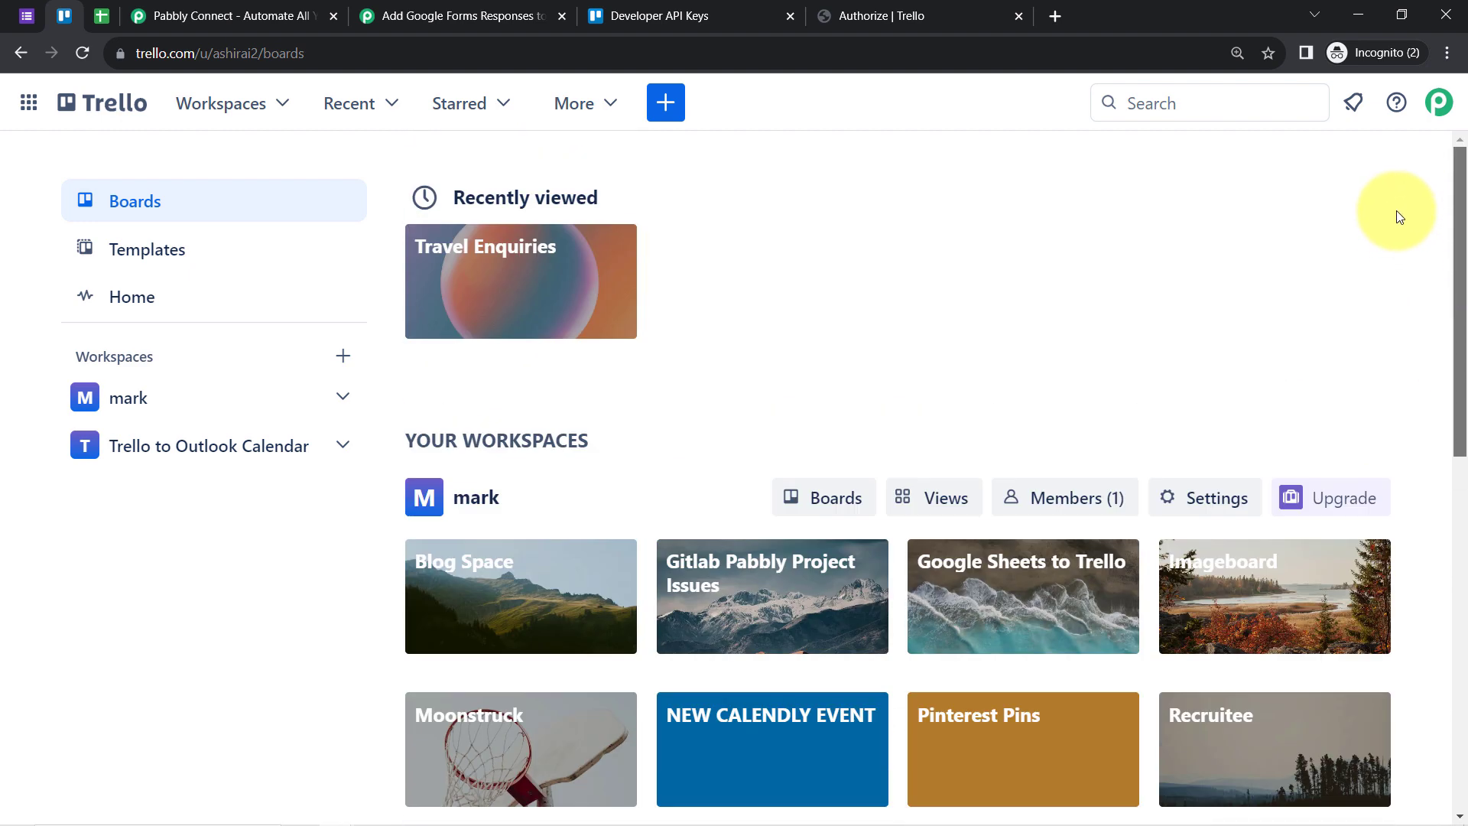
- Compare the Choose Board options in Pabbly Connect with the workspace boards in Trello, and reopen the Travel Enquiries board there
left_click(405, 16)
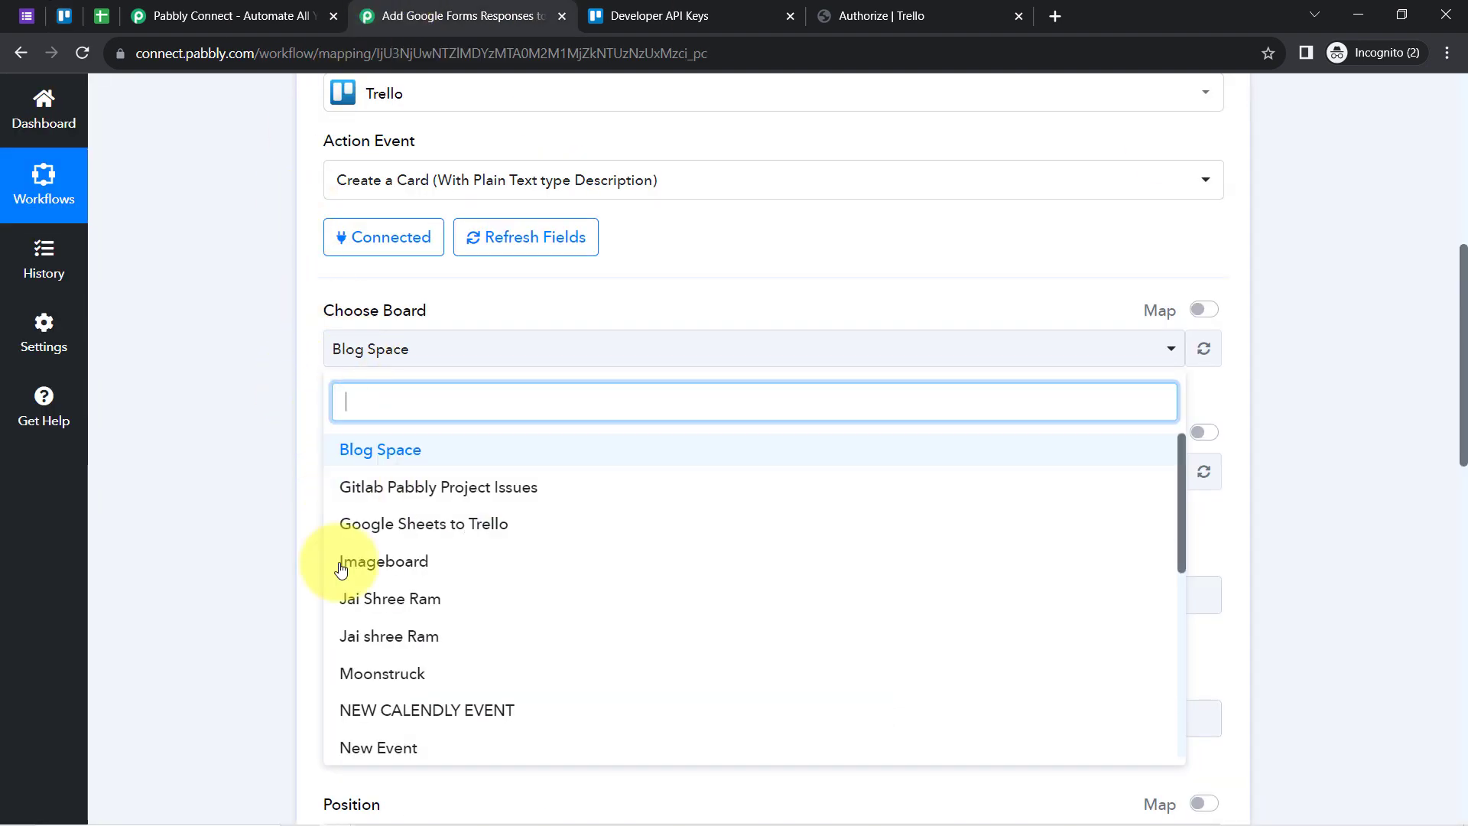
left_click(68, 15)
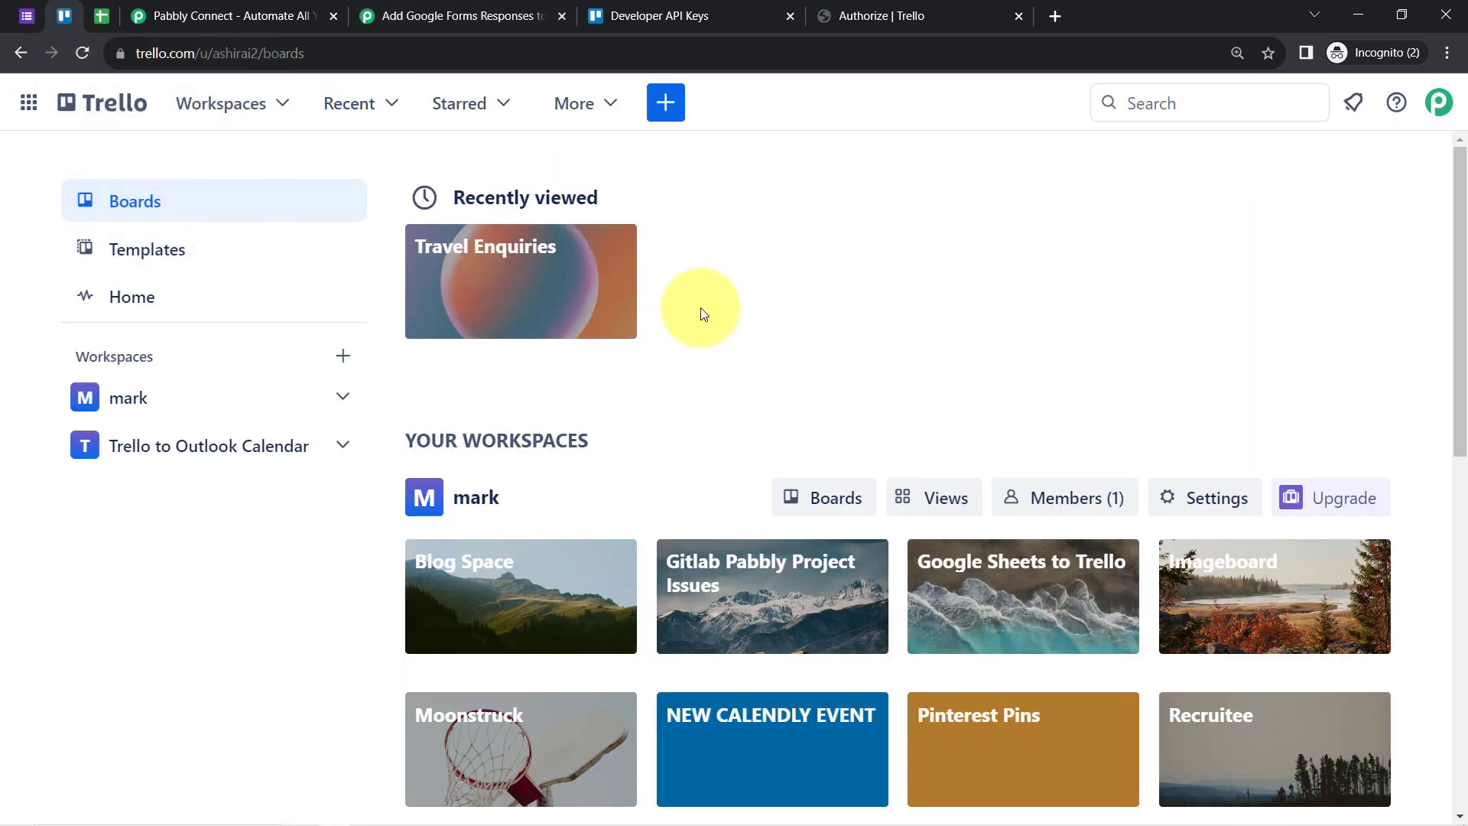
scroll(777, 365, "down", 4)
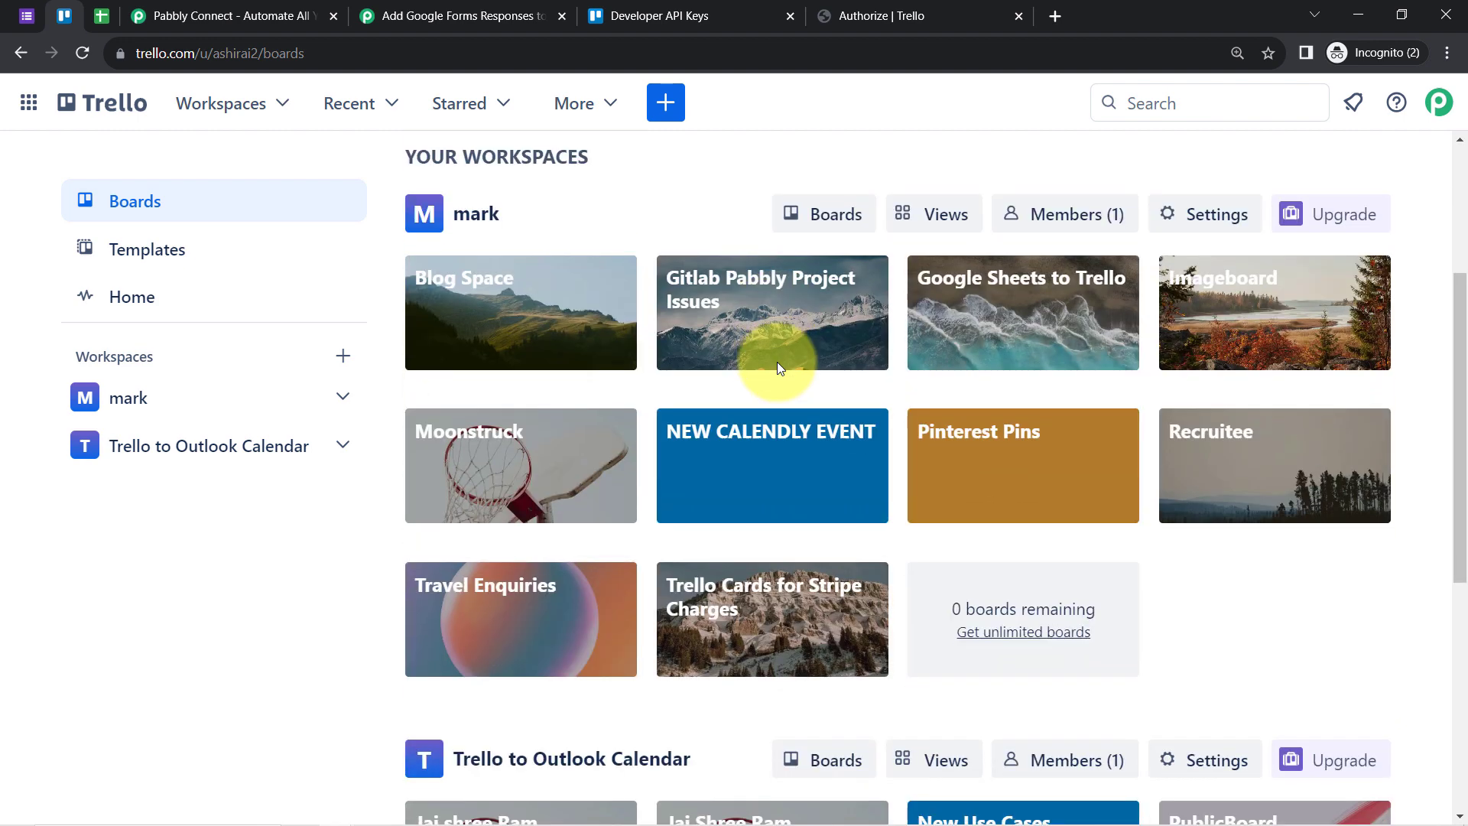
scroll(672, 426, "up", 4)
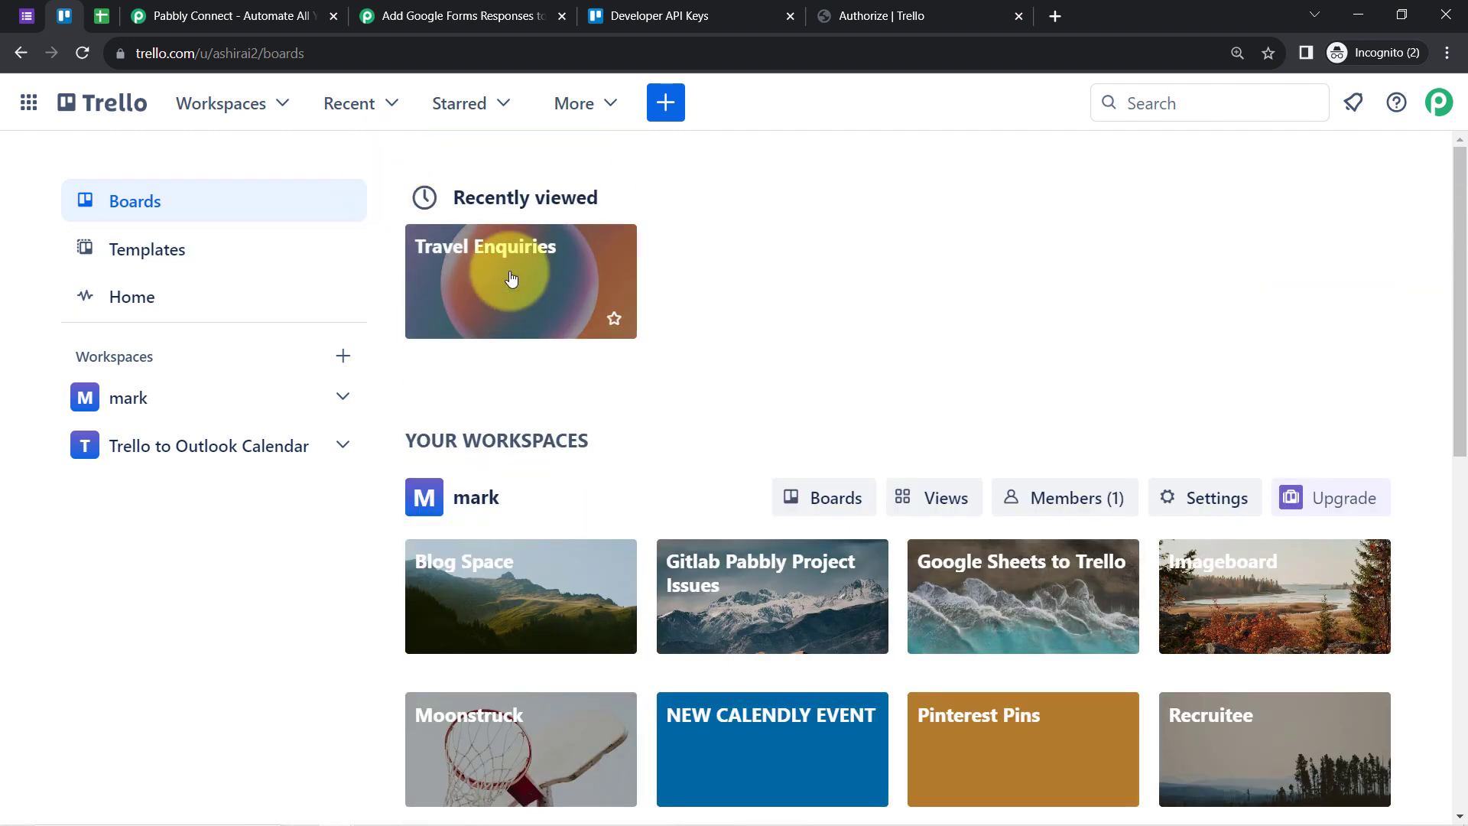
left_click(461, 282)
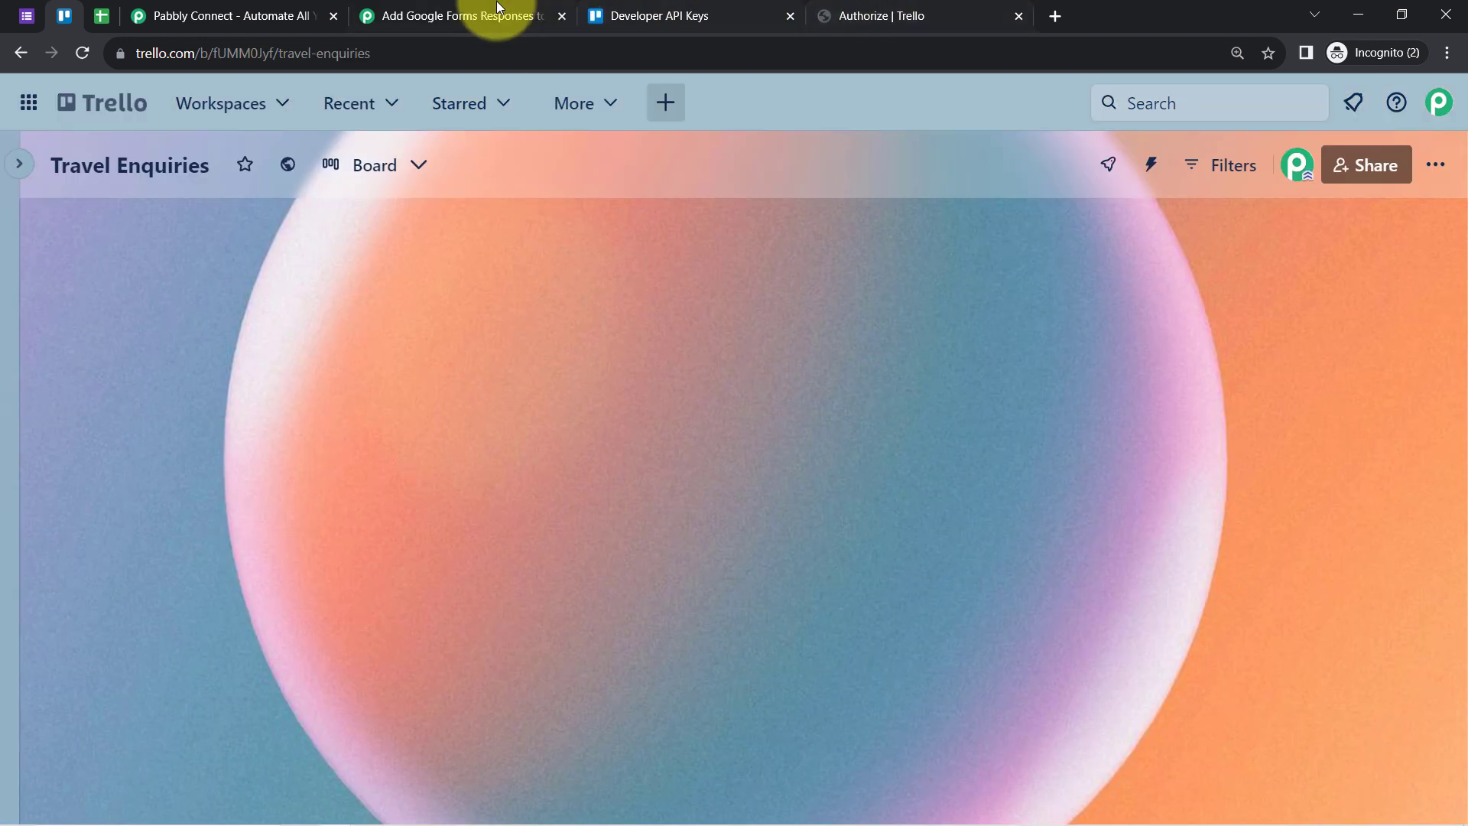
- Return to the Pabbly Connect workflow and choose Travel Enquiries as the board for the new card
left_click(489, 16)
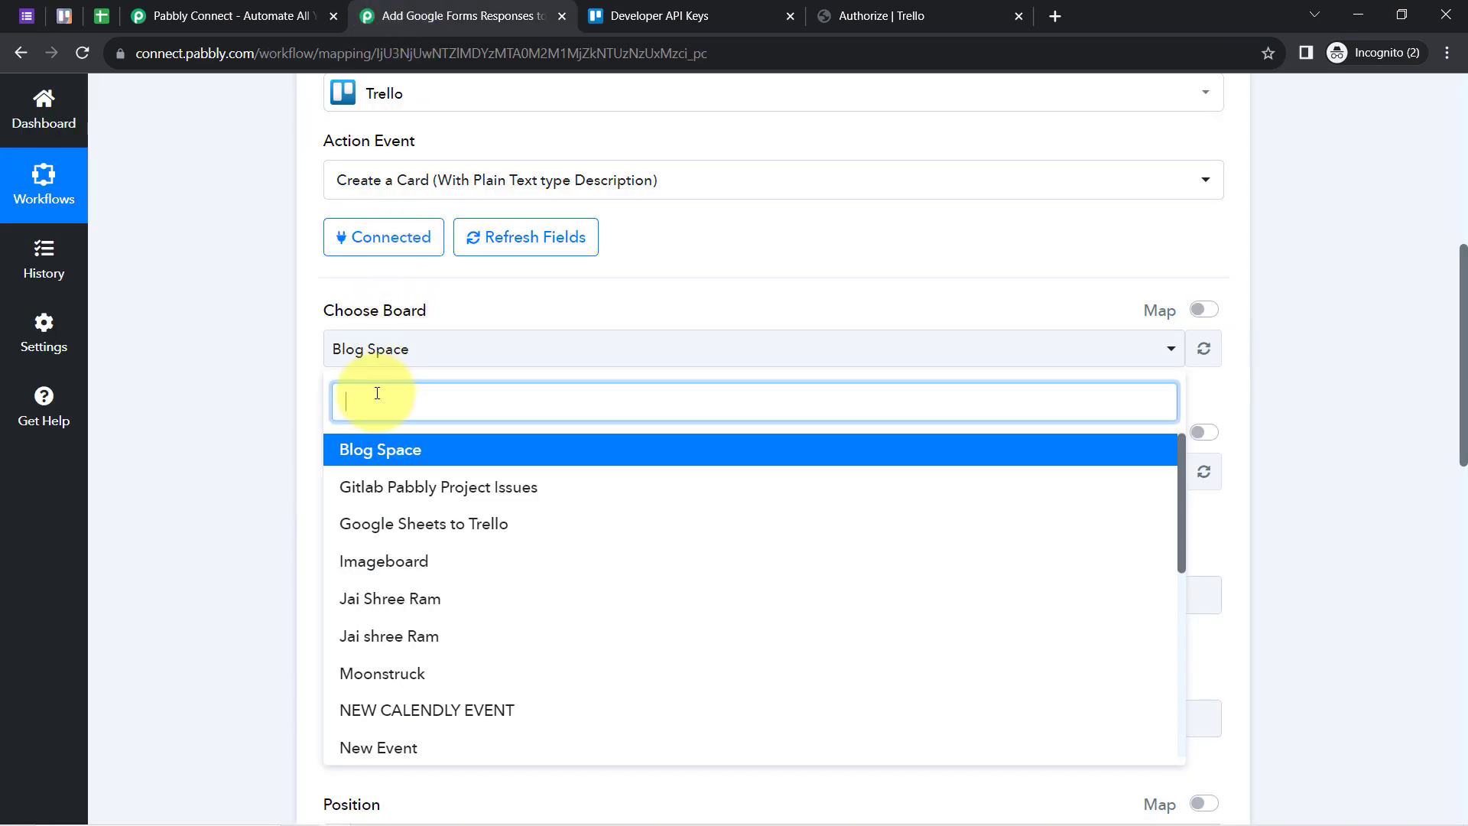
type("tr")
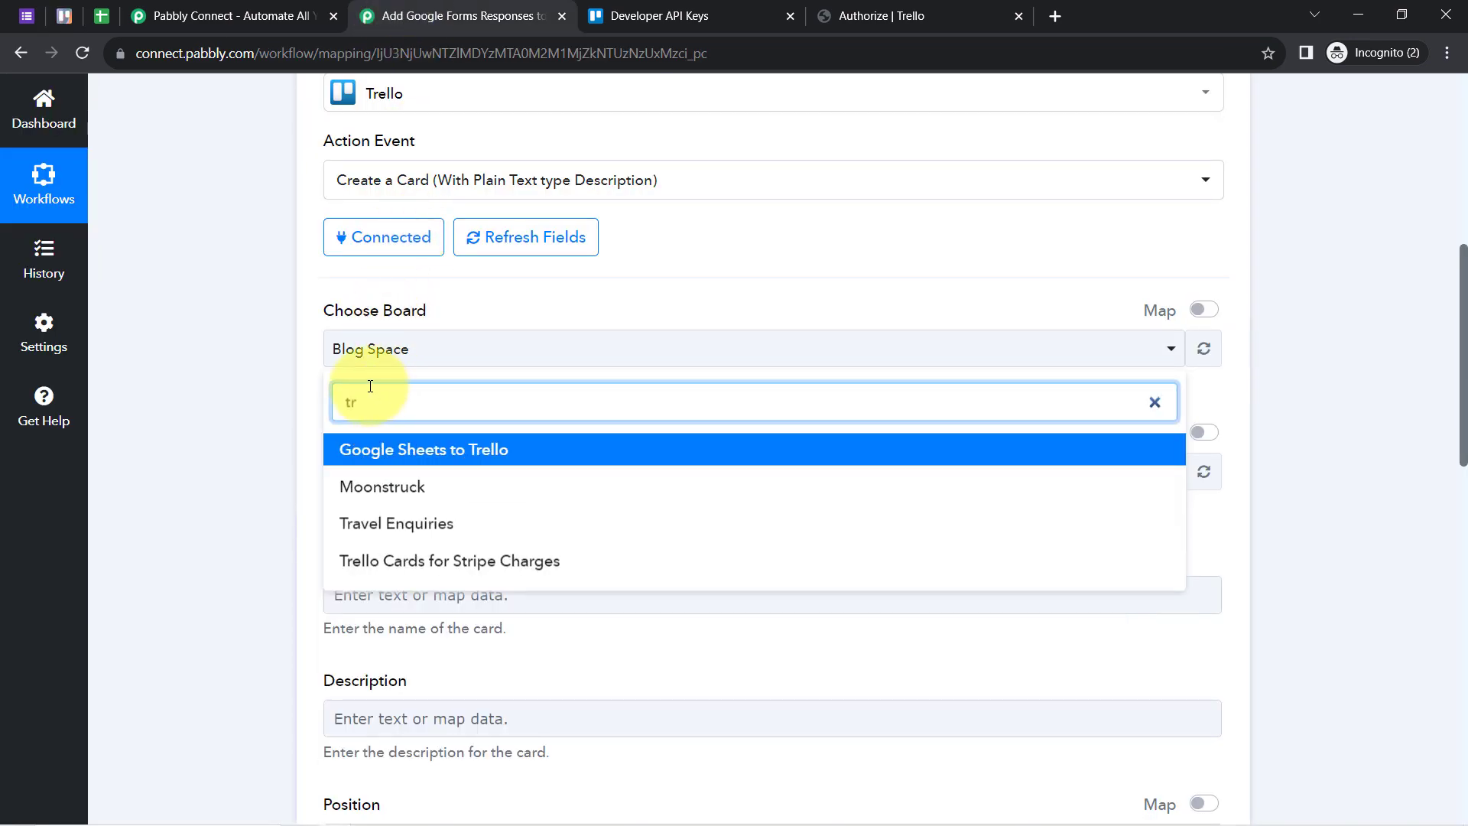
left_click(386, 523)
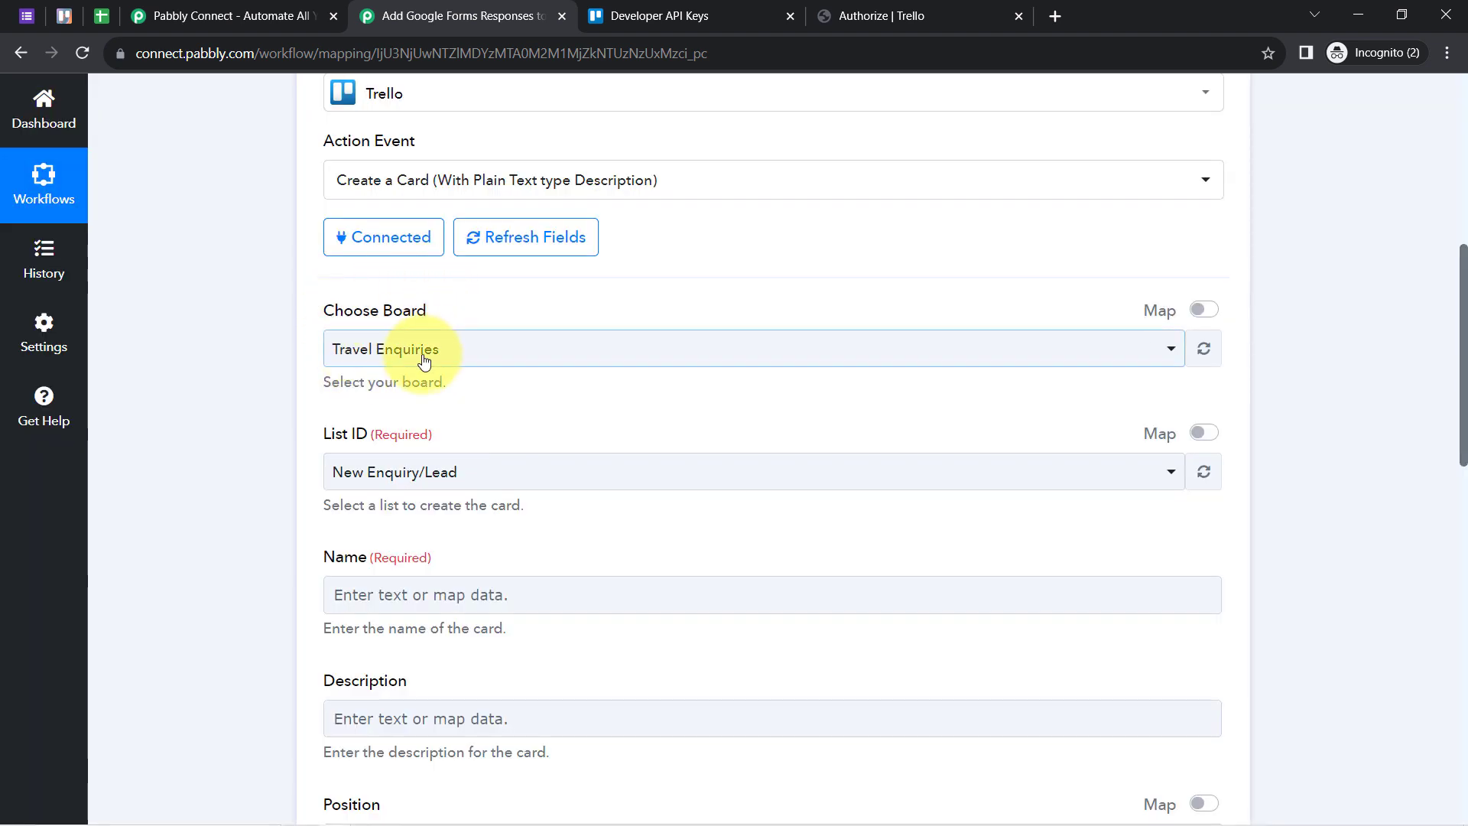
left_click_drag(402, 320, 429, 318)
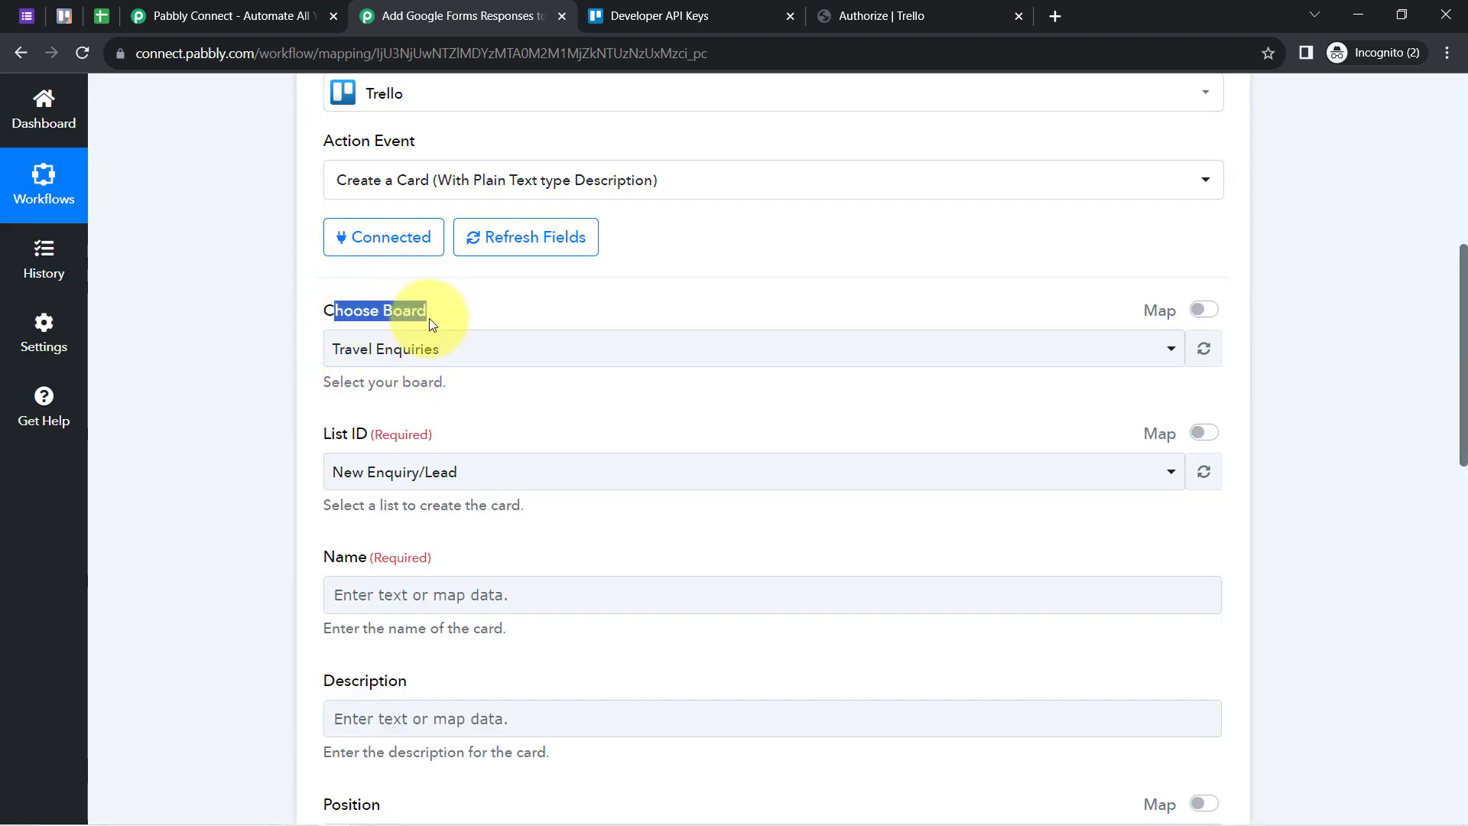
- Check the List ID options against the lists on the Travel Enquiries board in Trello, keeping New Enquiry/Lead selected
left_click(323, 442)
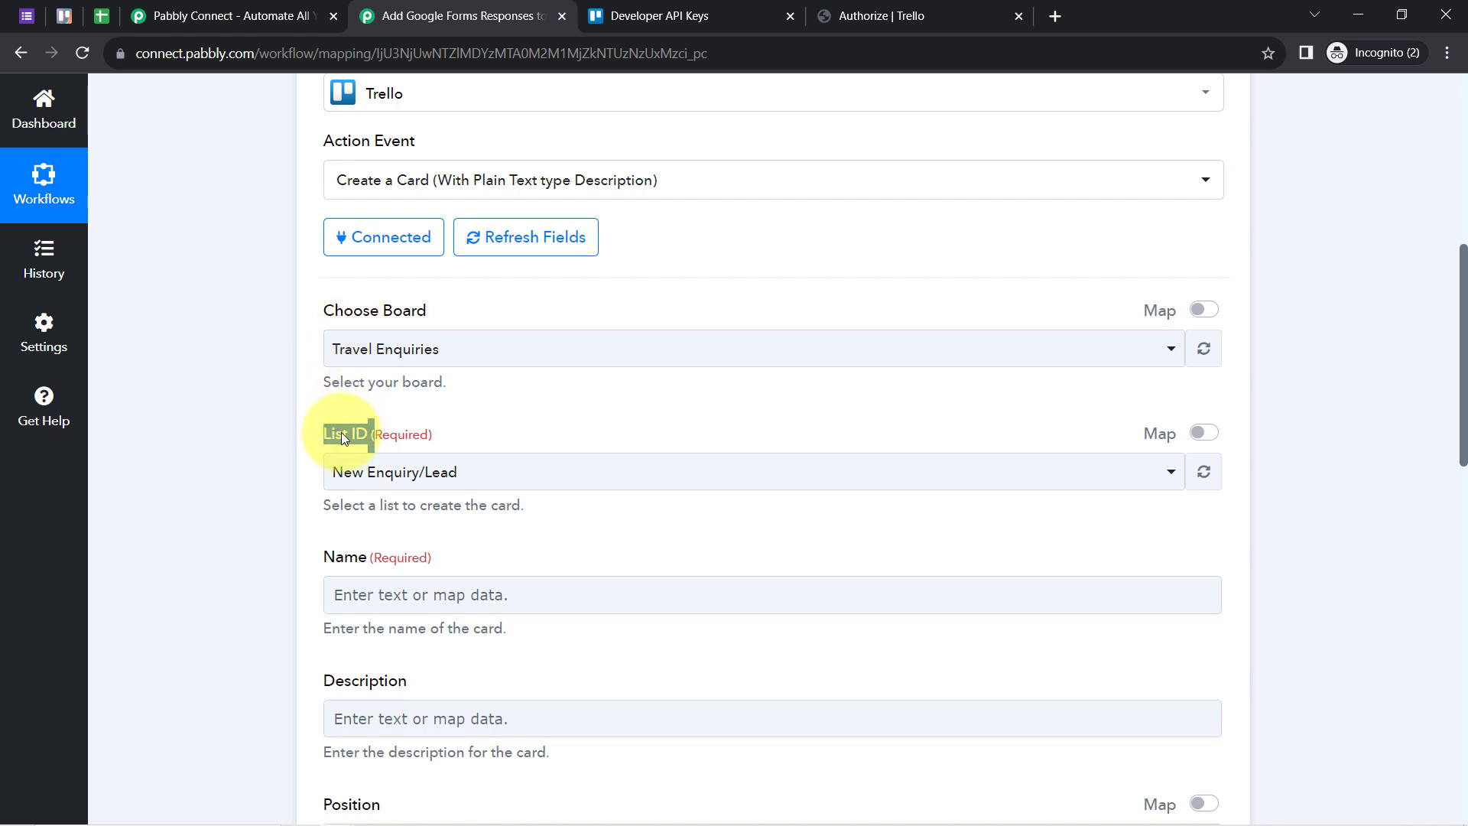
left_click(384, 474)
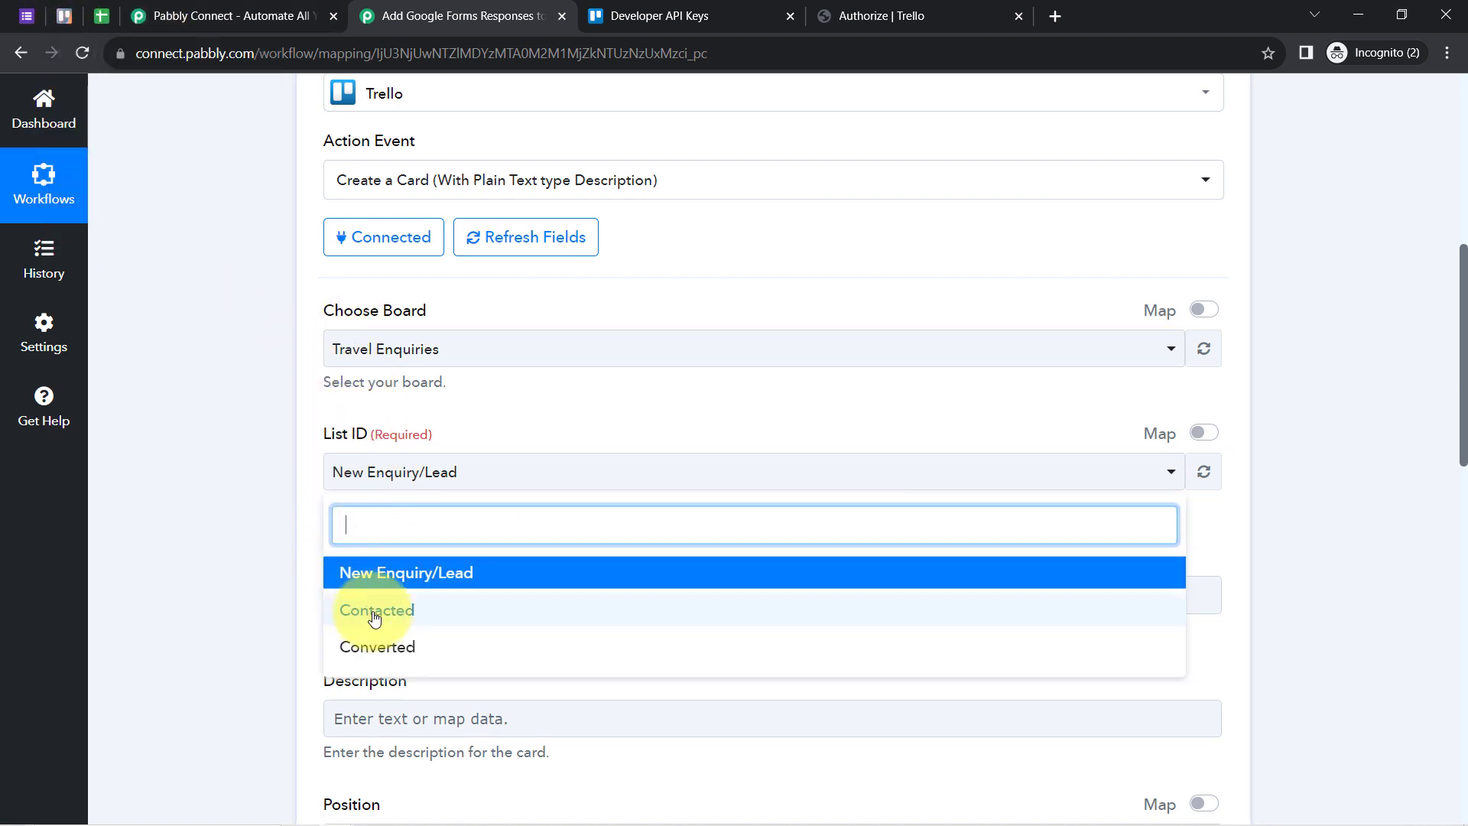
left_click(223, 360)
left_click(65, 15)
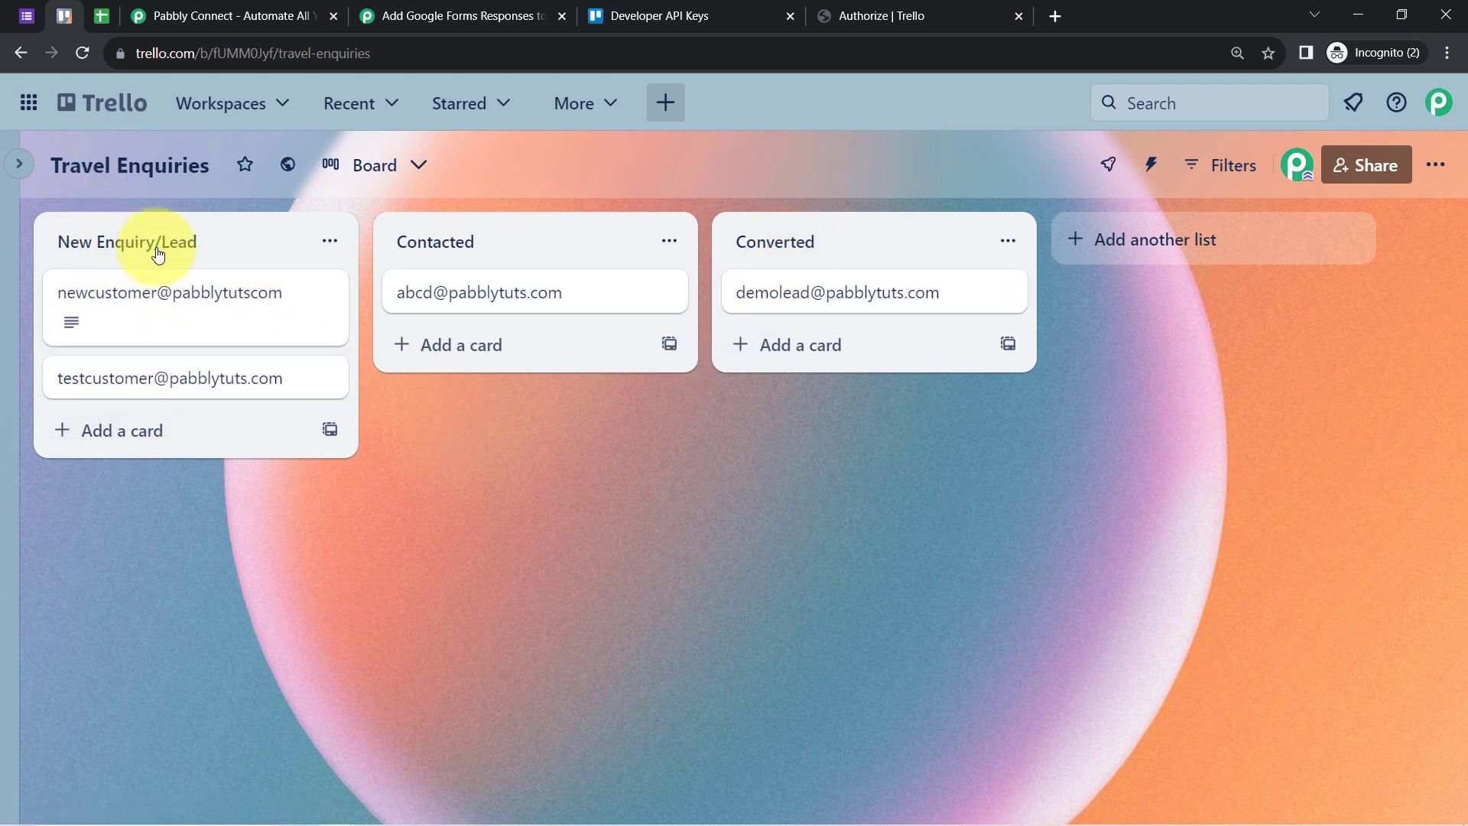
left_click(398, 15)
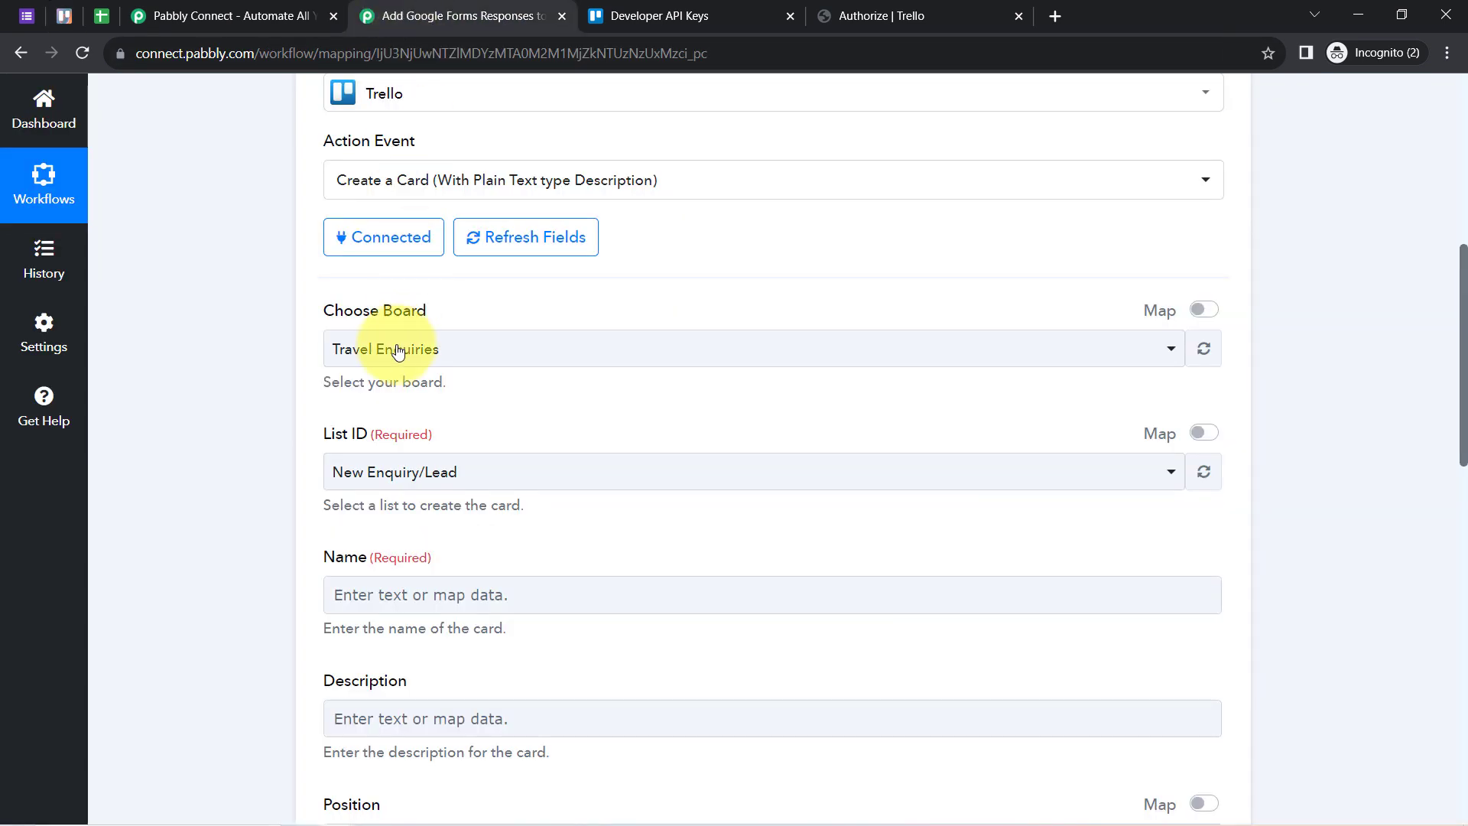
left_click(363, 485)
left_click(263, 454)
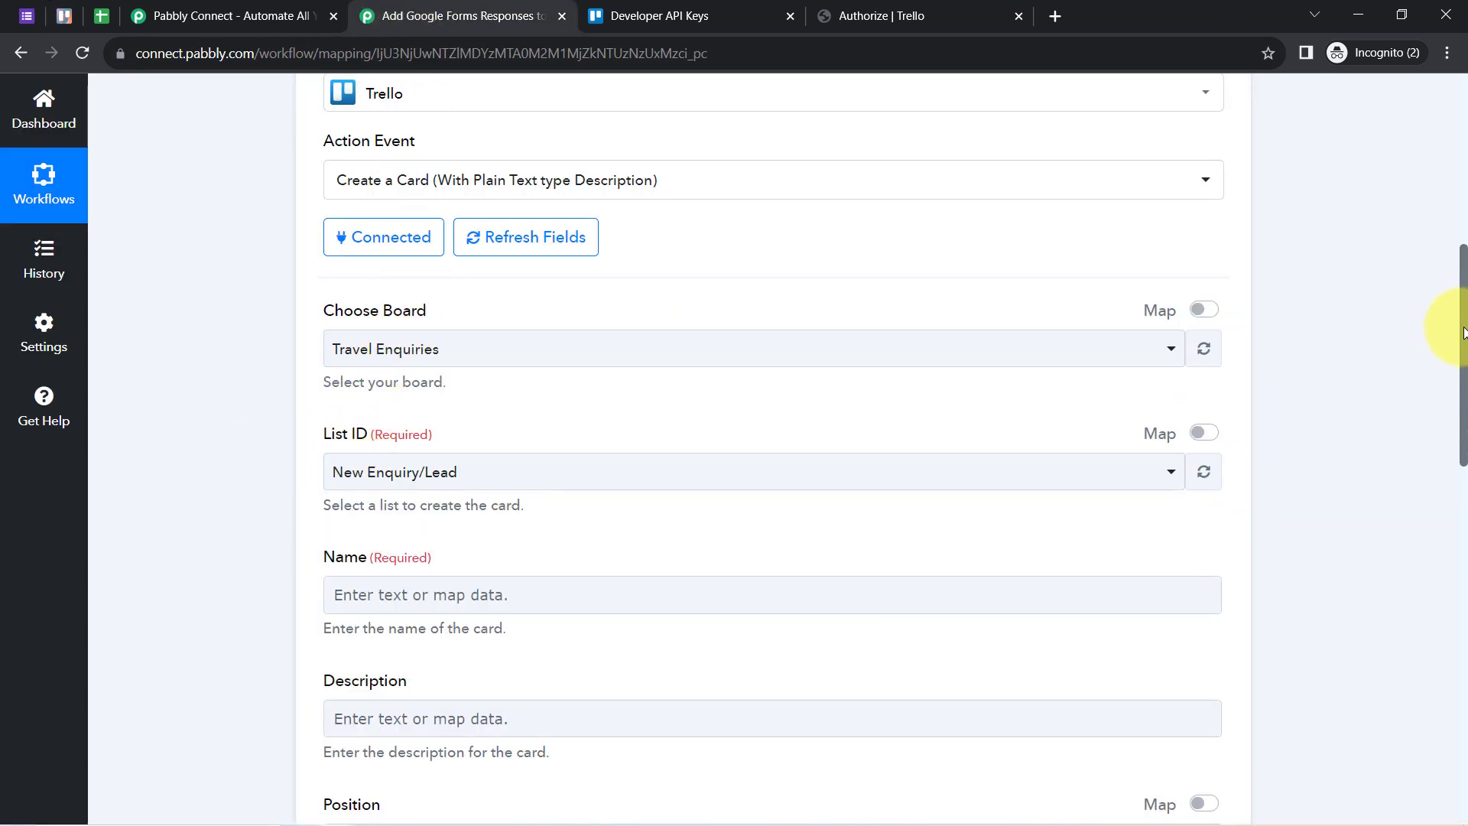
- Examine the Name and Description fields of the Trello card action
left_click_drag(1459, 331, 1444, 426)
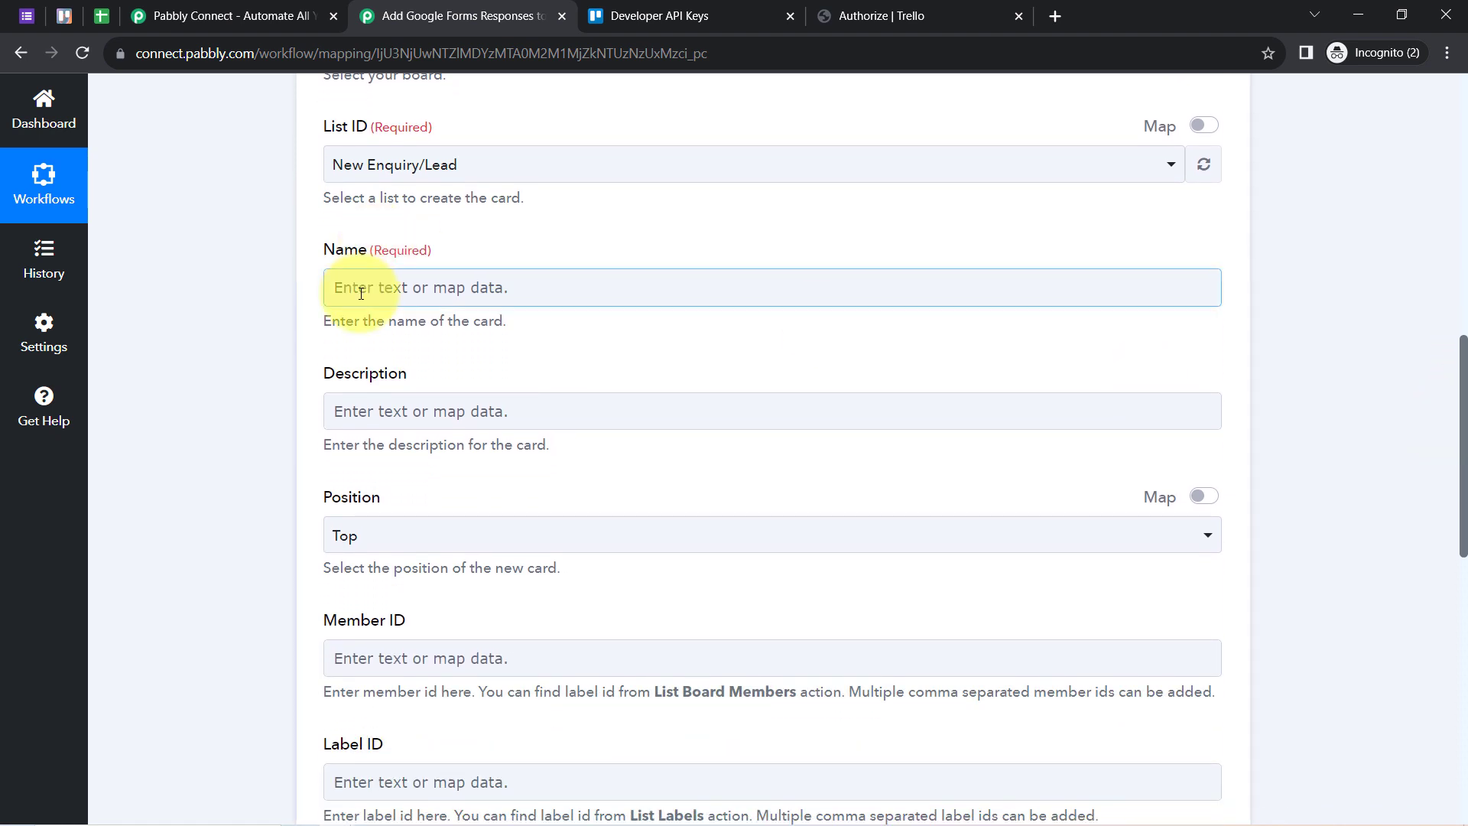
left_click_drag(383, 315, 514, 318)
left_click_drag(329, 370, 369, 373)
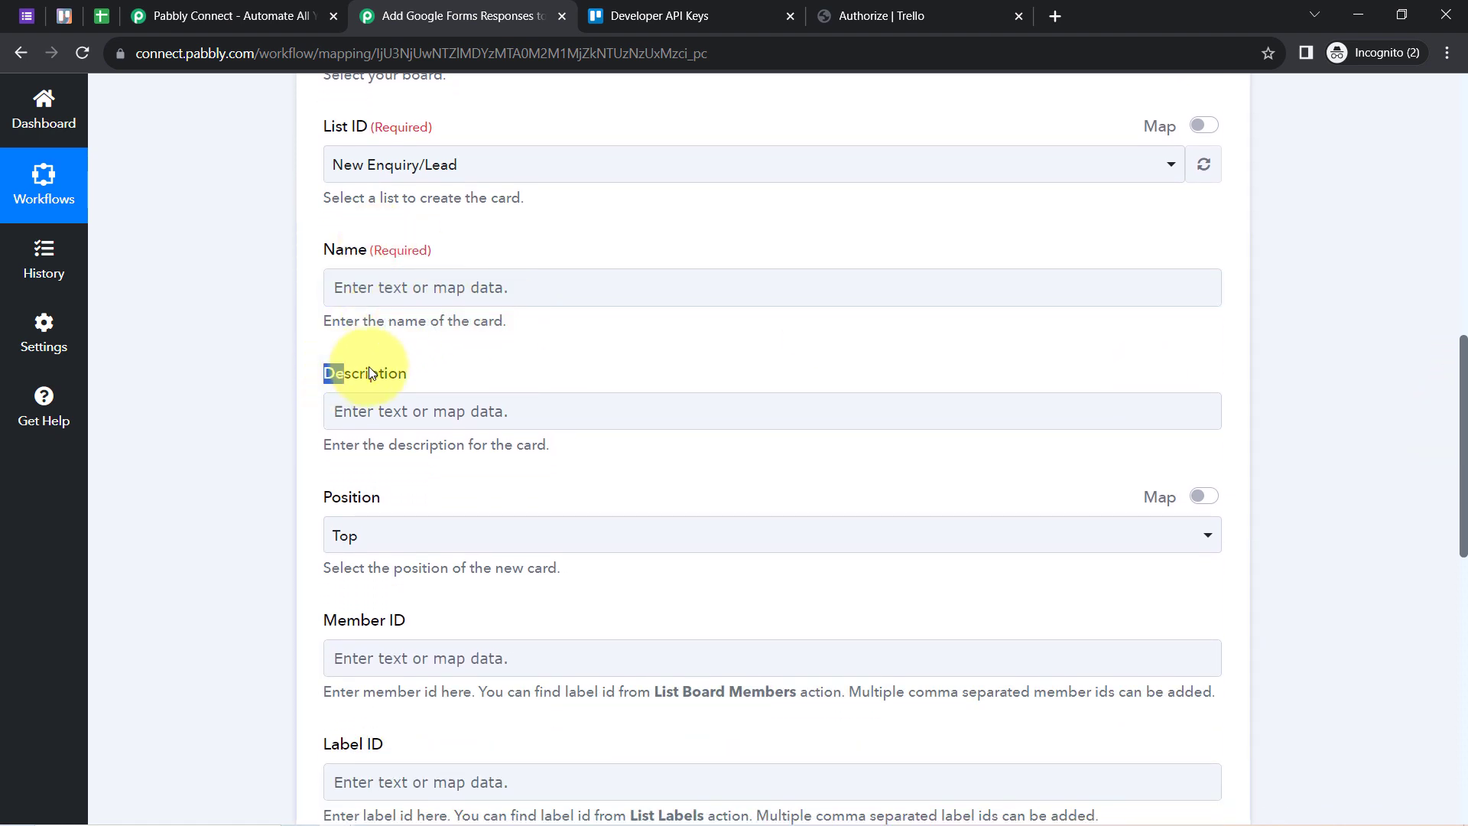
left_click(337, 253)
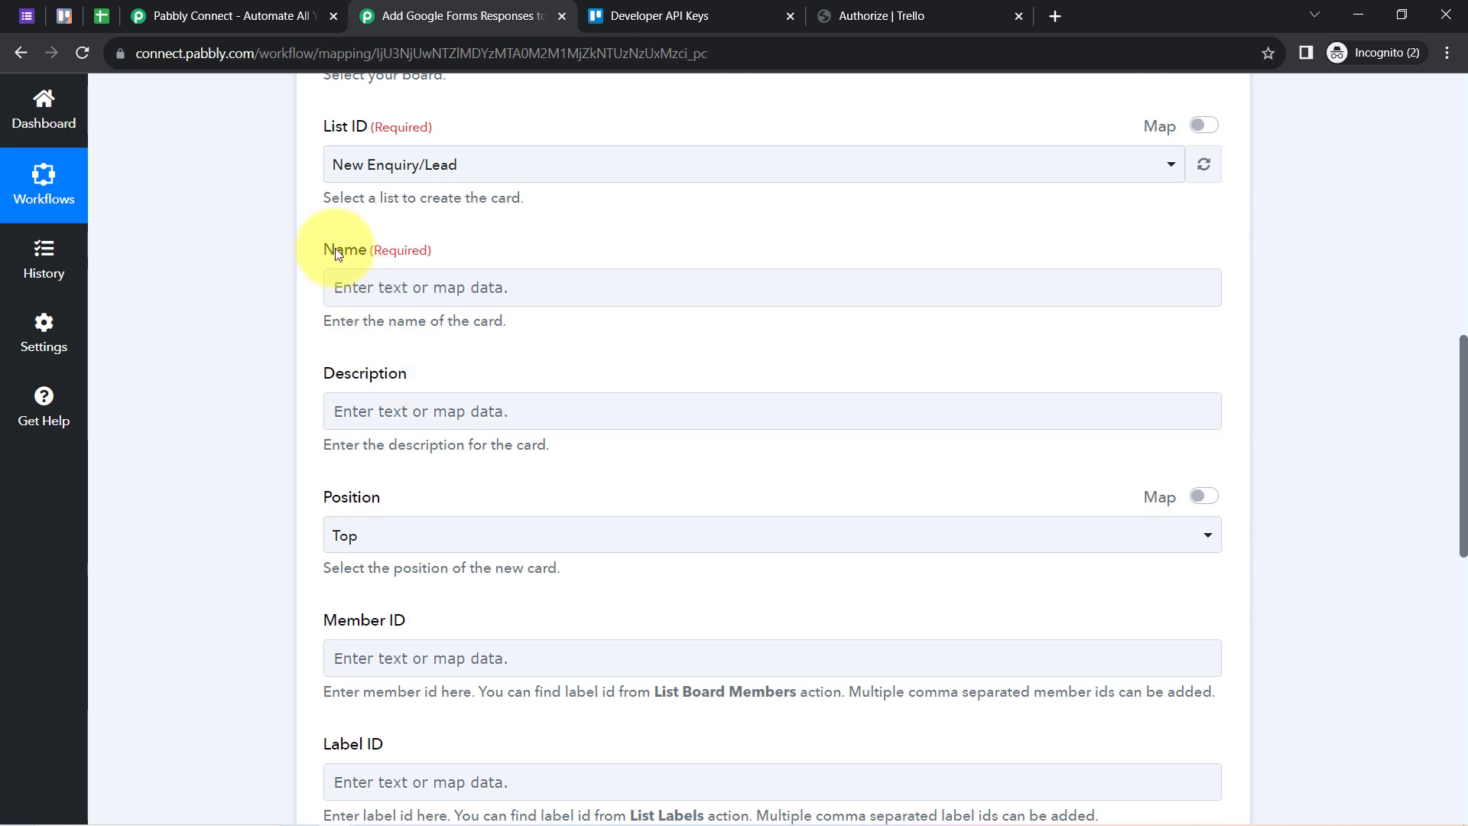
left_click(370, 299)
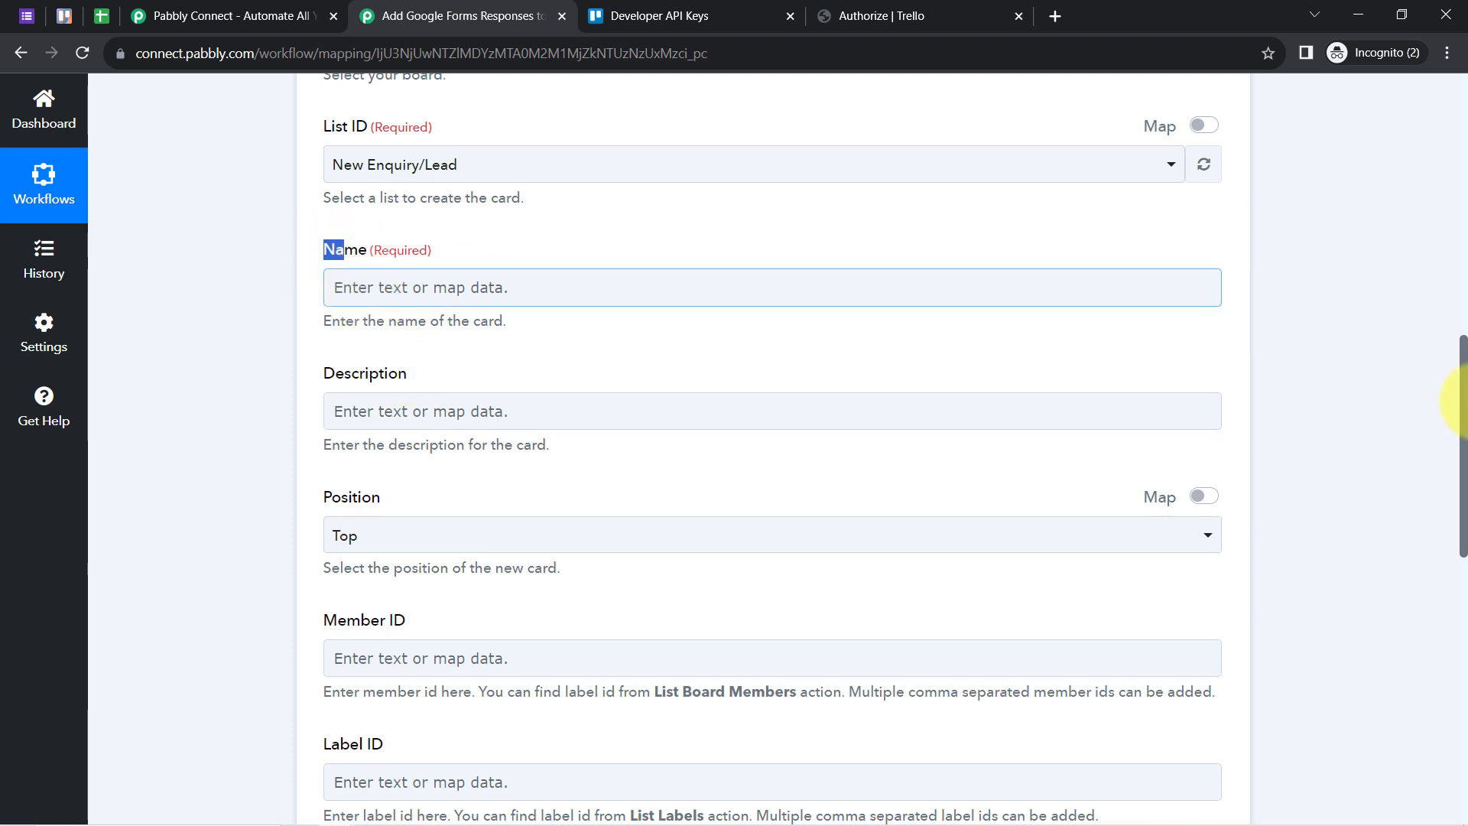
- Expand the Google Forms trigger and review its received response, including the Your Email value
scroll(1423, 315, "up", 10)
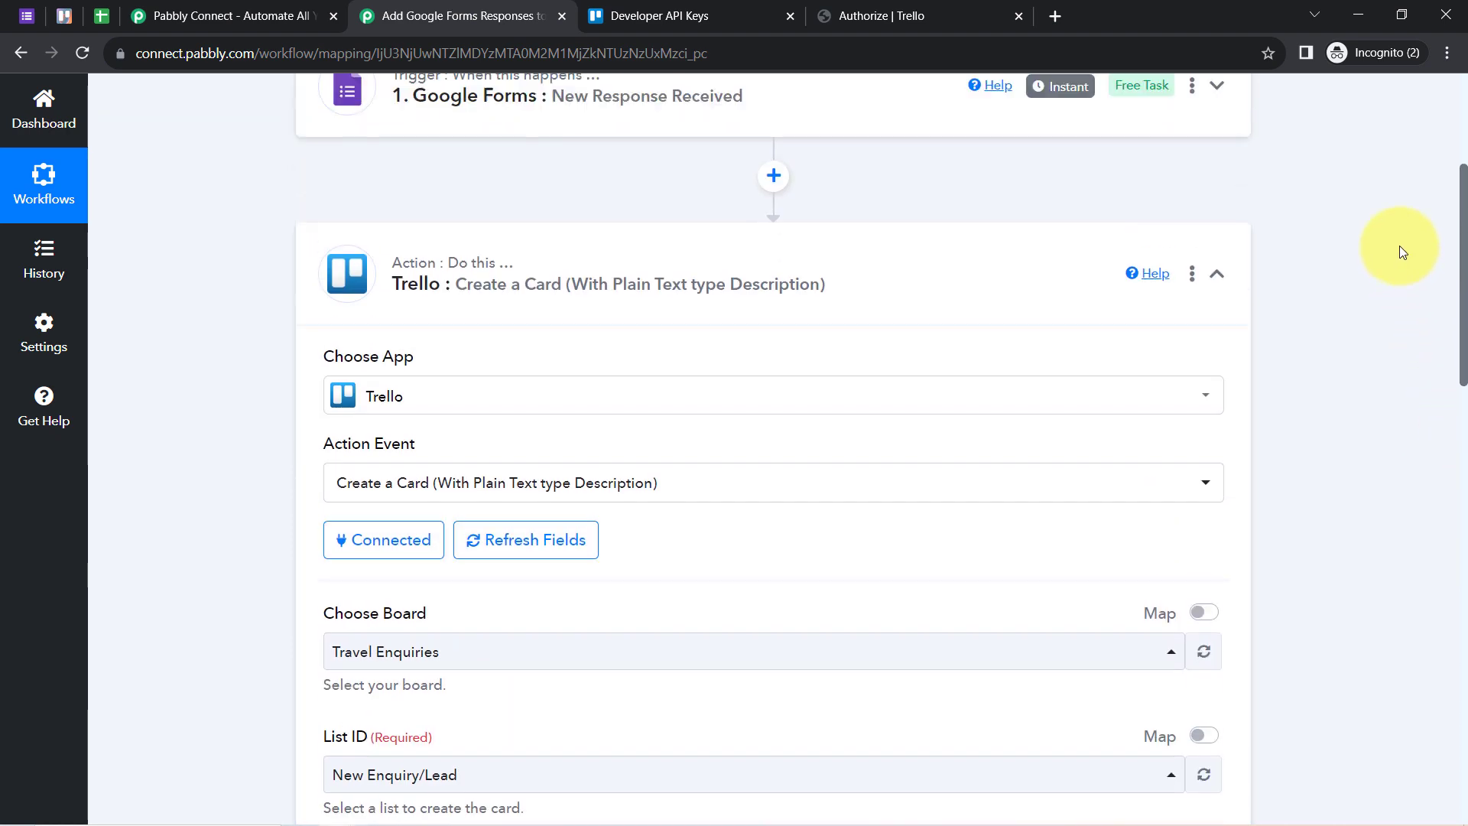
left_click(542, 294)
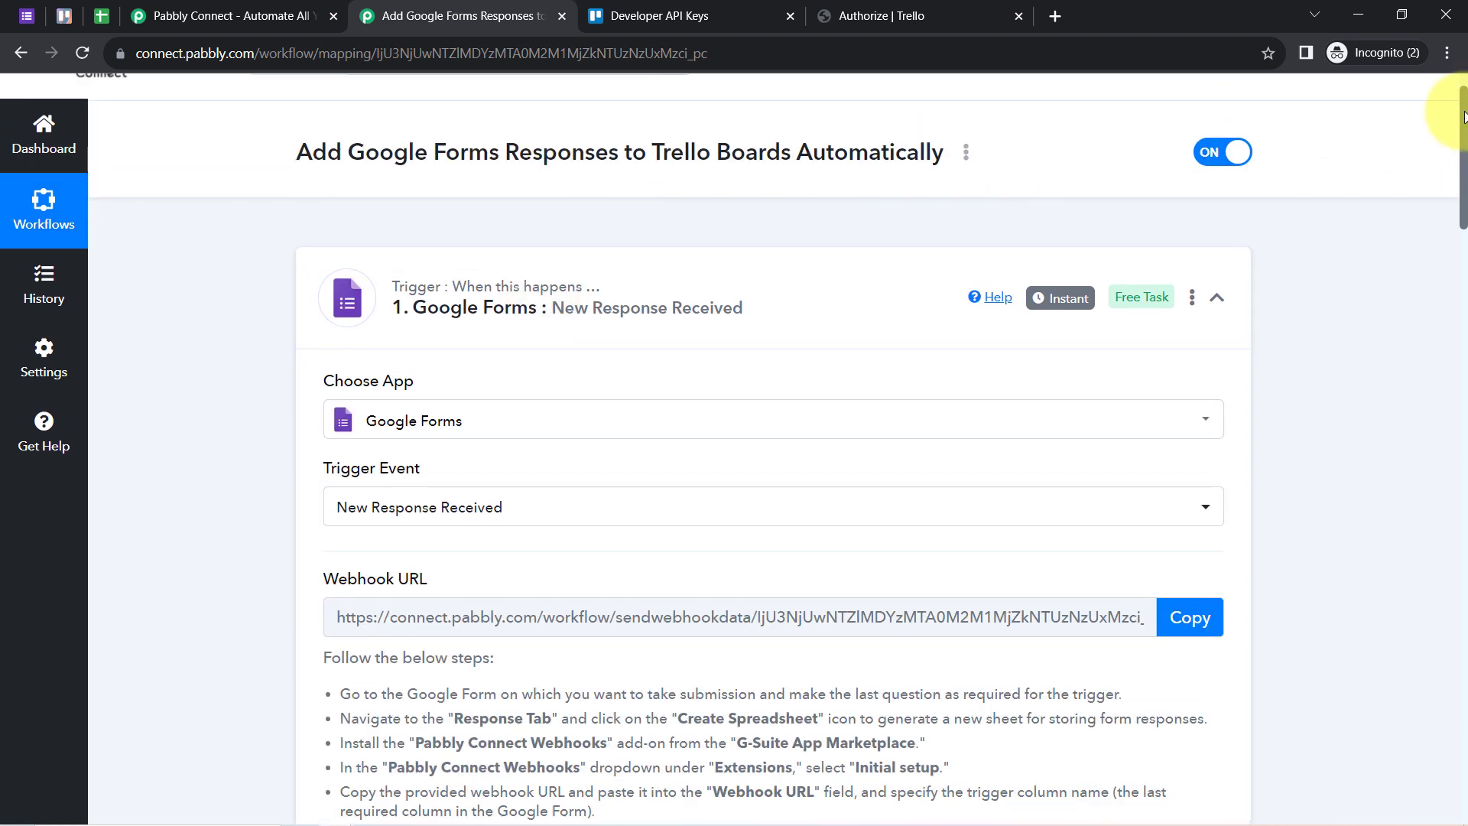
left_click_drag(1450, 98, 1458, 251)
scroll(1458, 305, "down", 5)
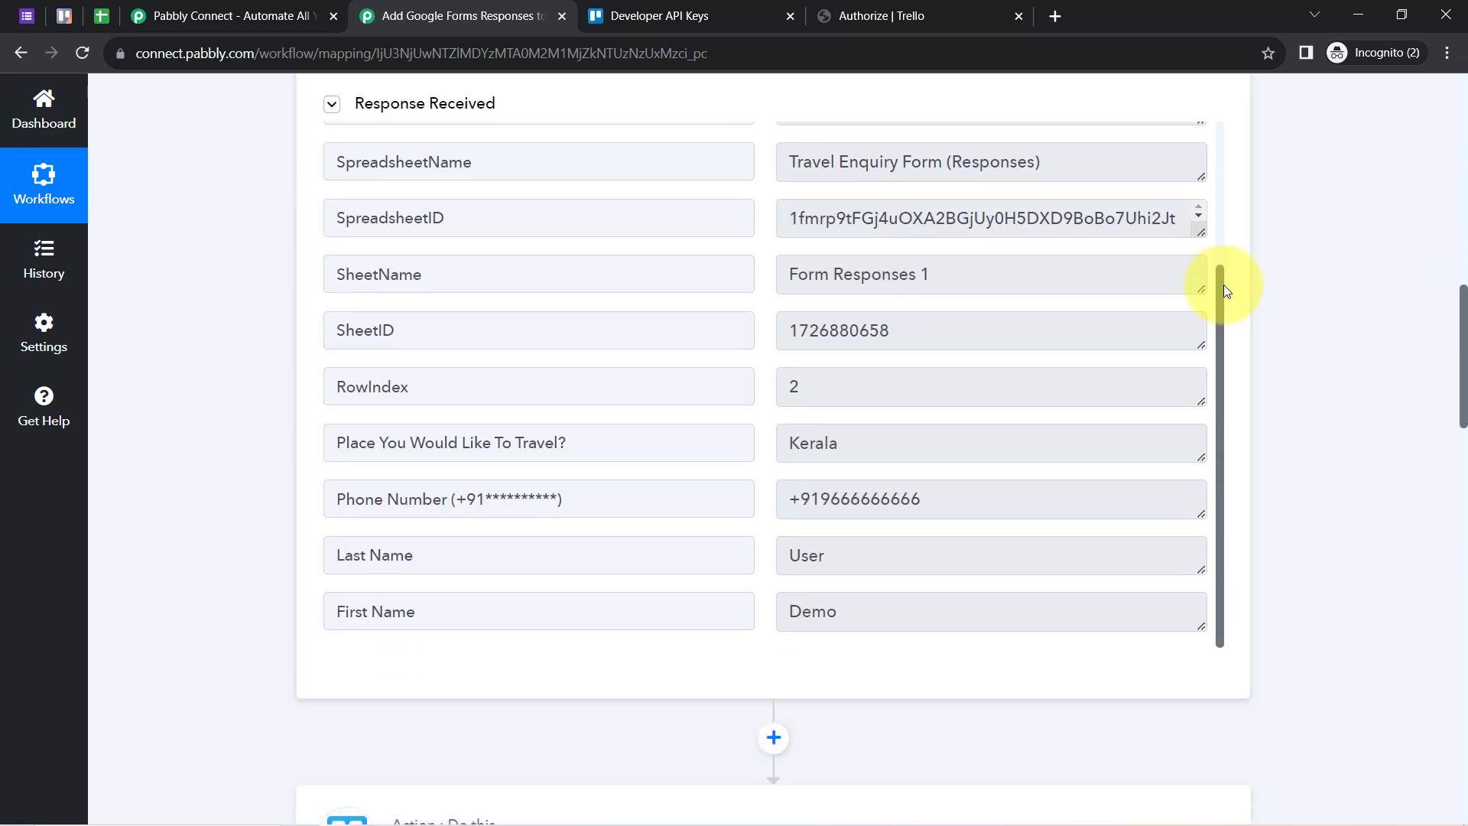
left_click_drag(1218, 297, 1228, 138)
triple_click(859, 201)
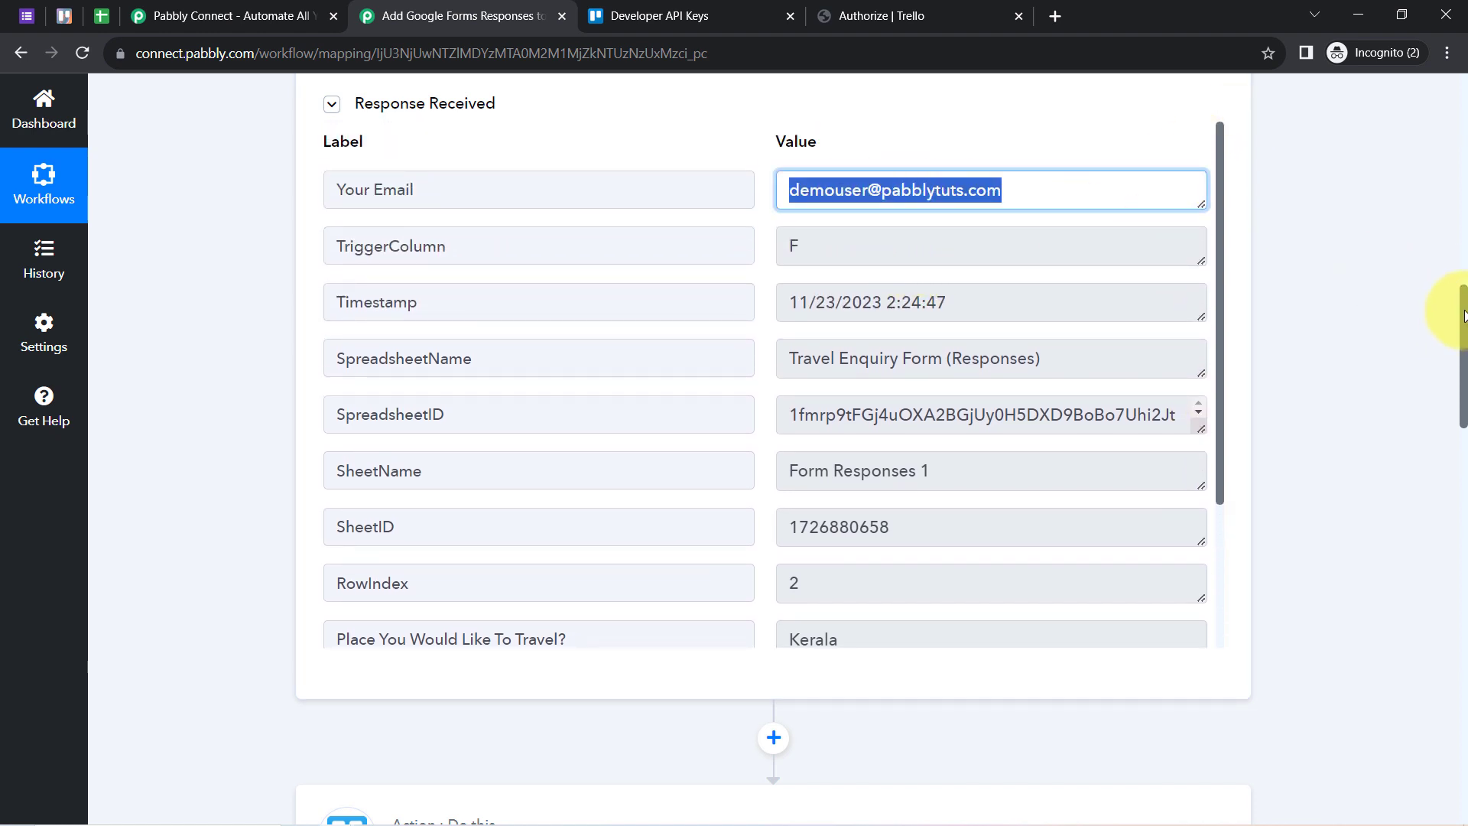
- Map the Your Email value from the Google Forms response to the Name field of the Trello card
left_click_drag(1464, 315, 1409, 541)
left_click(493, 283)
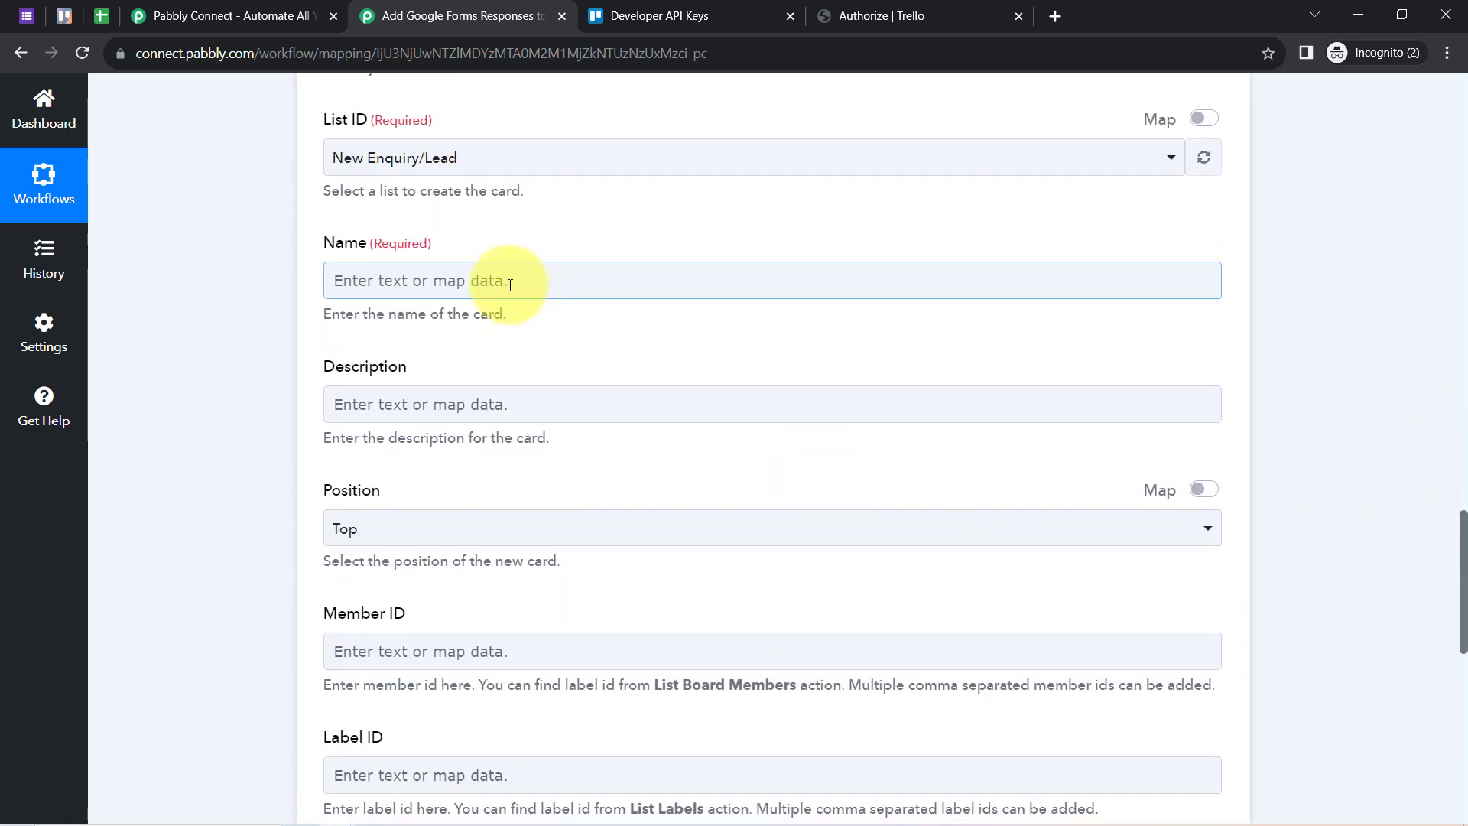
left_click(472, 288)
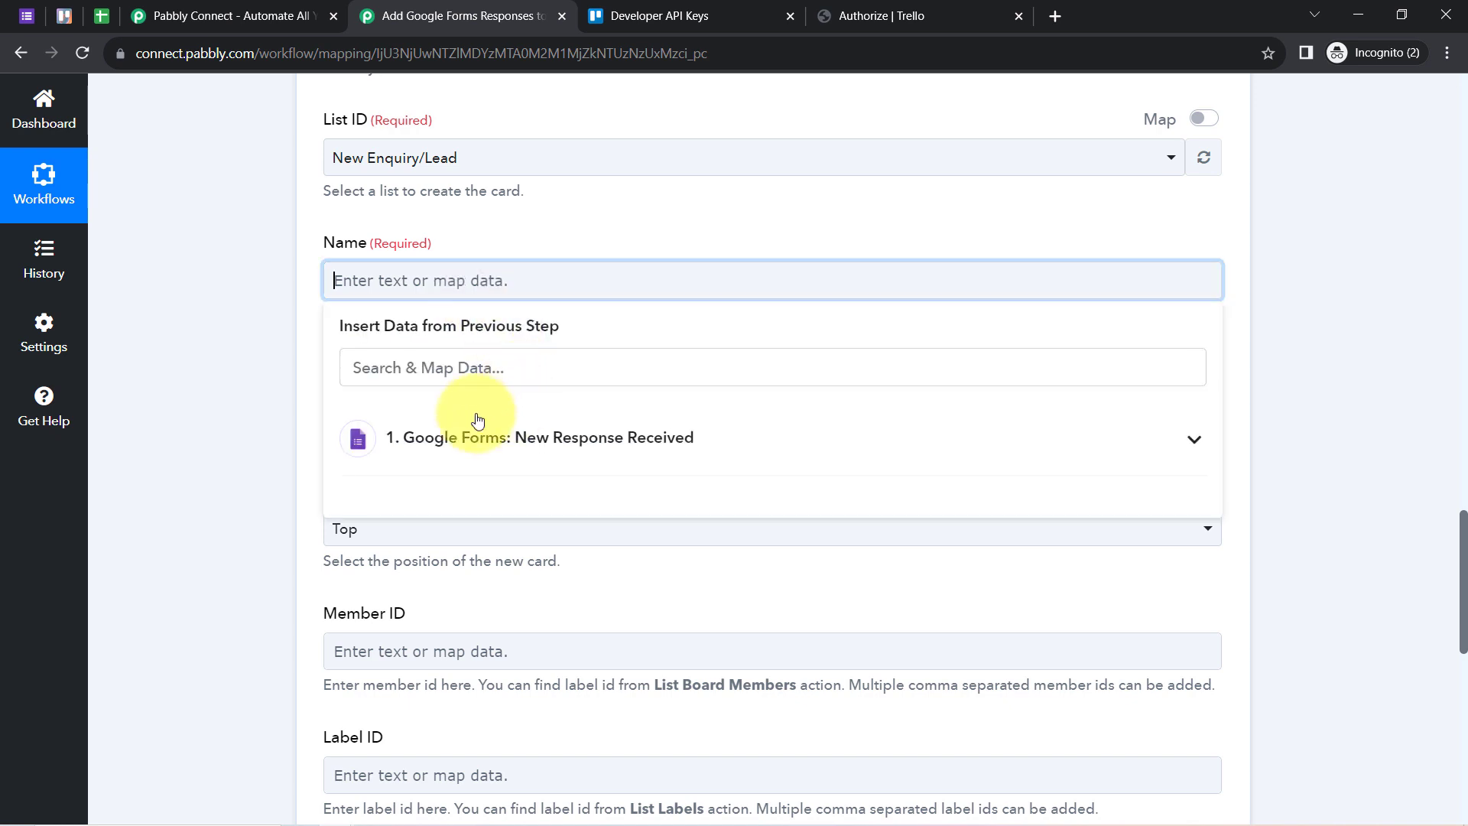
left_click(440, 423)
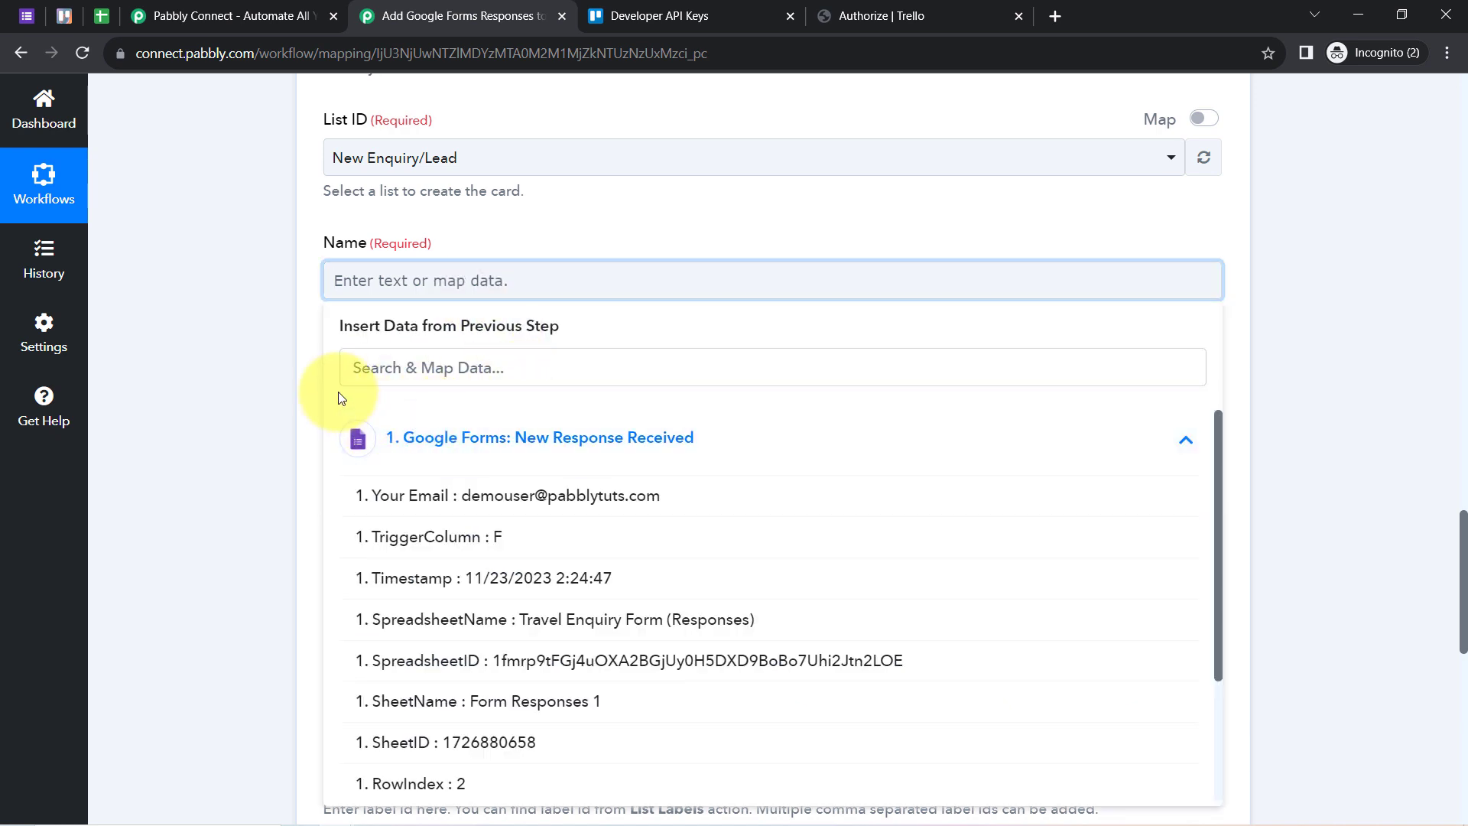
left_click(380, 371)
type("@")
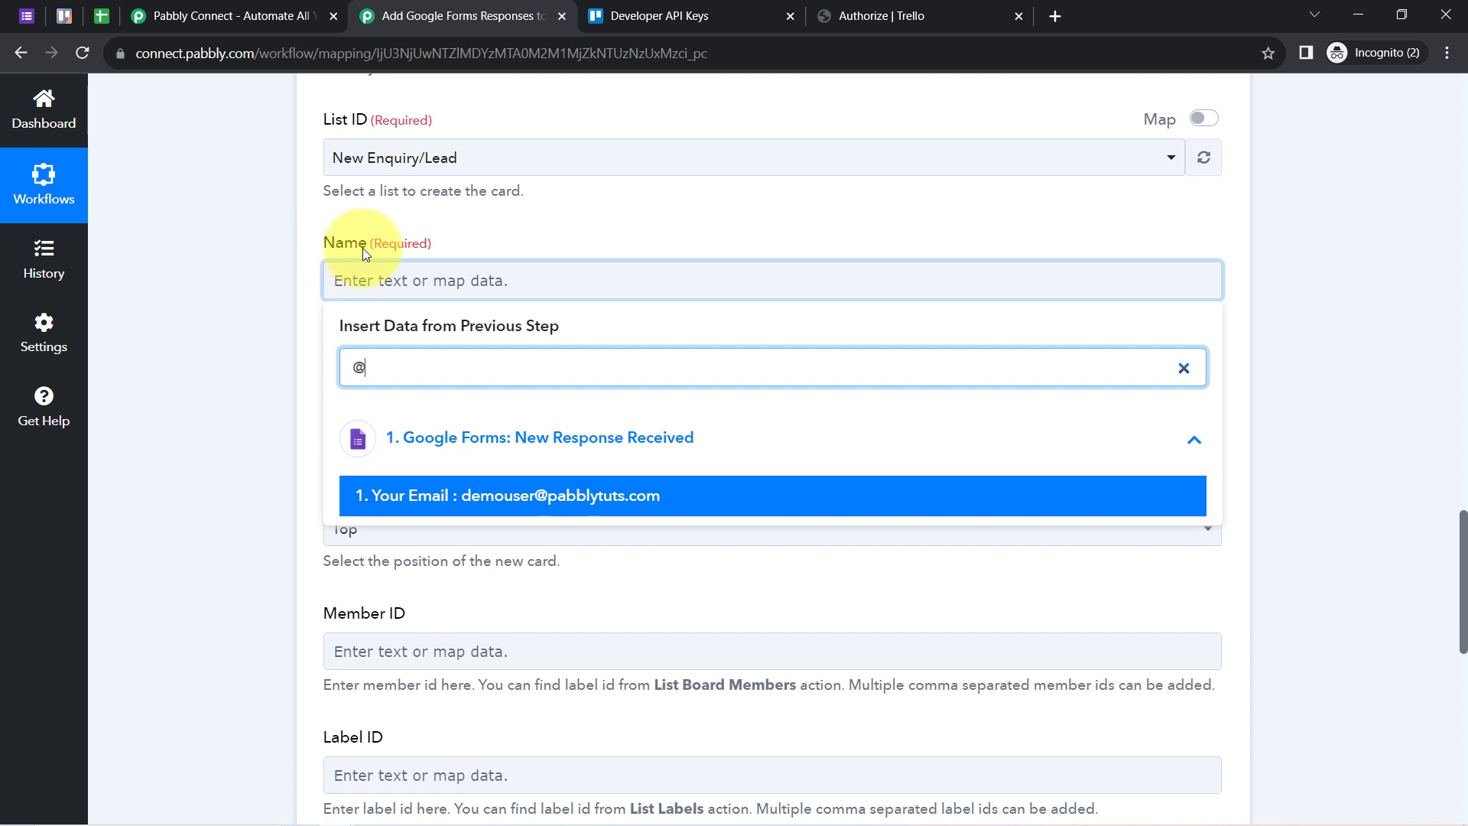
left_click(506, 494)
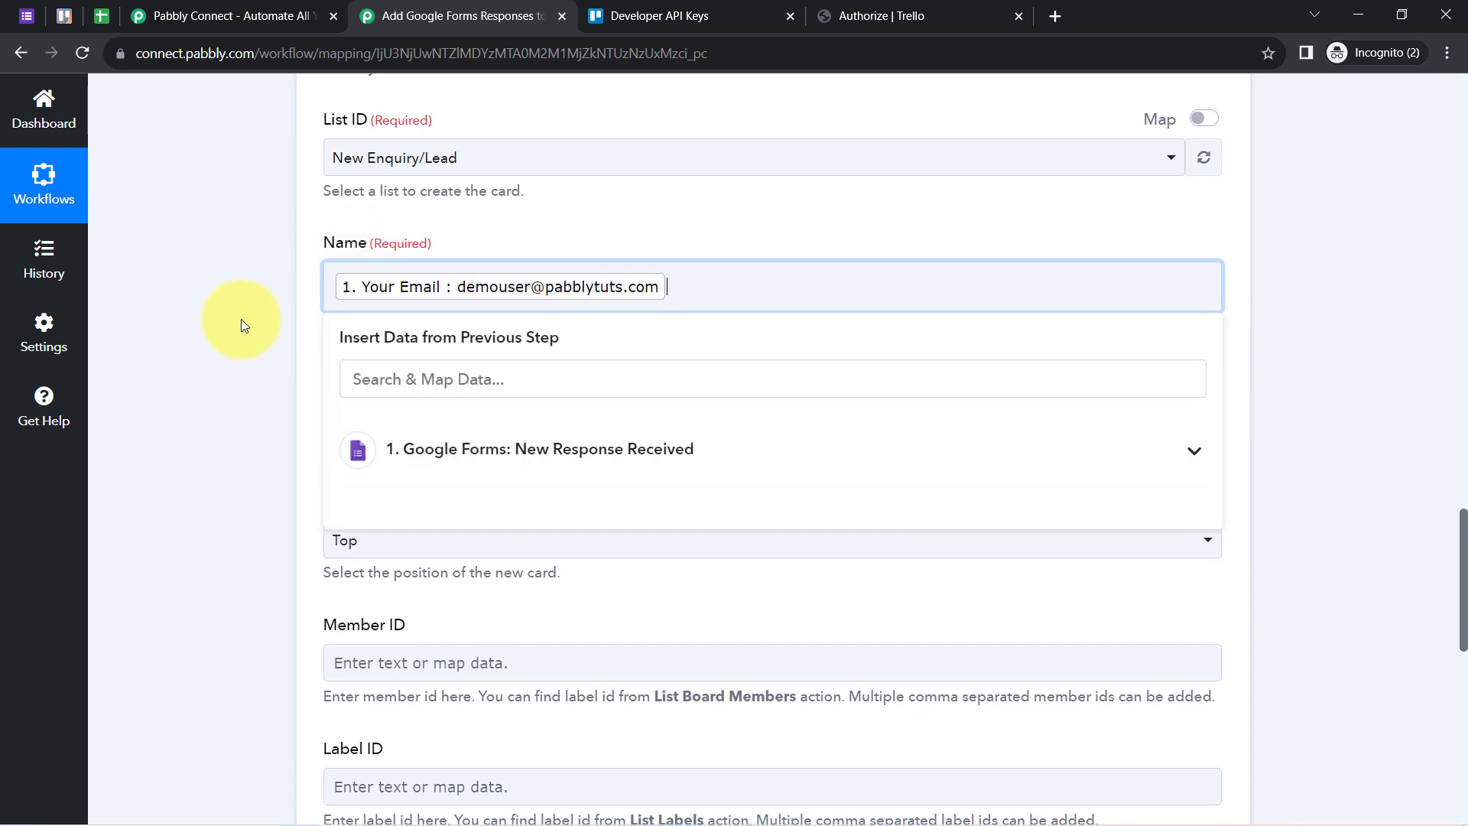
- Finish the Name field mapping and open the Description field of the Trello card for editing
left_click(241, 322)
scroll(240, 319, "down", 2)
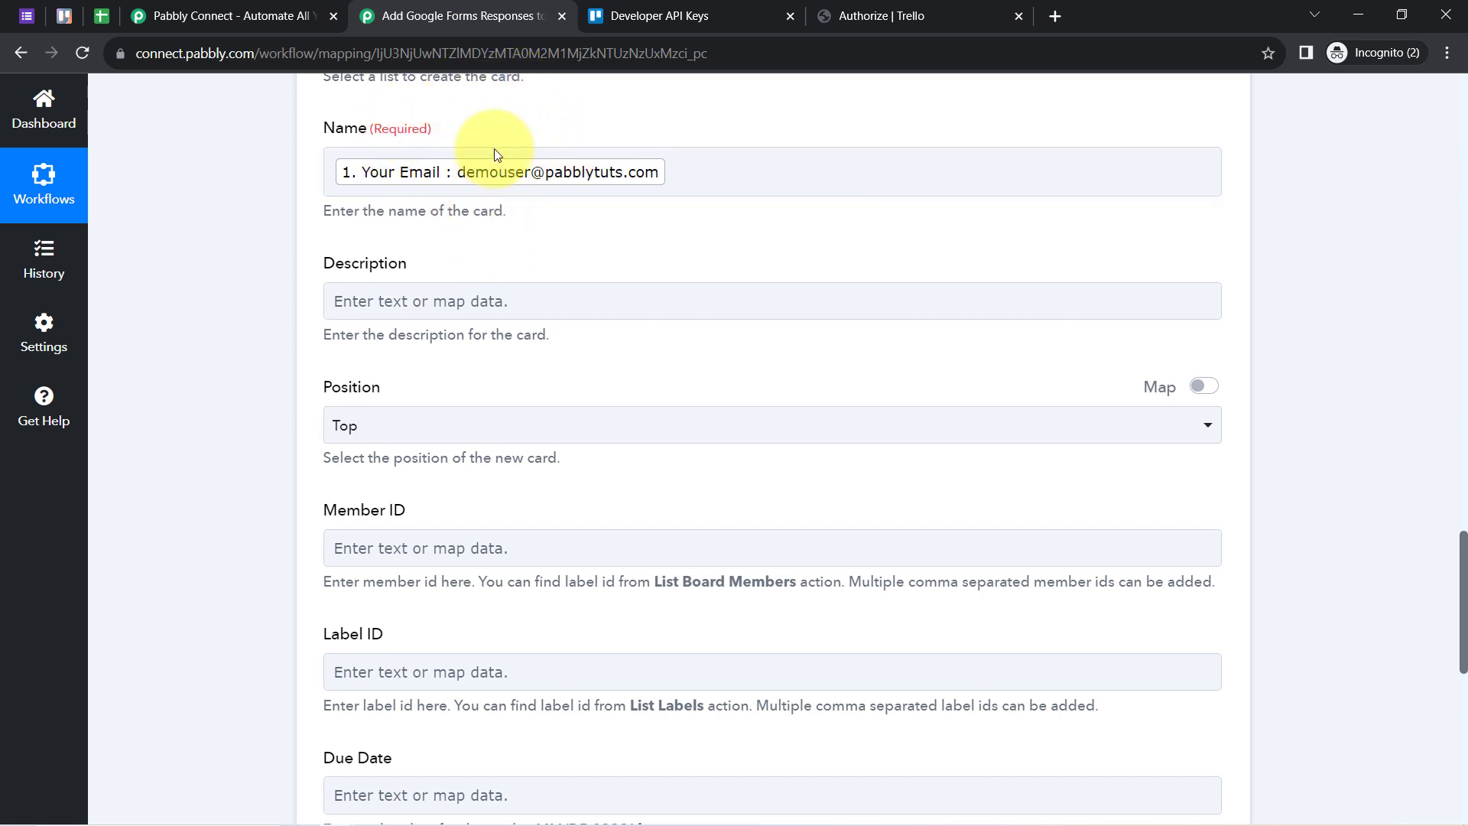
left_click(410, 300)
type("df")
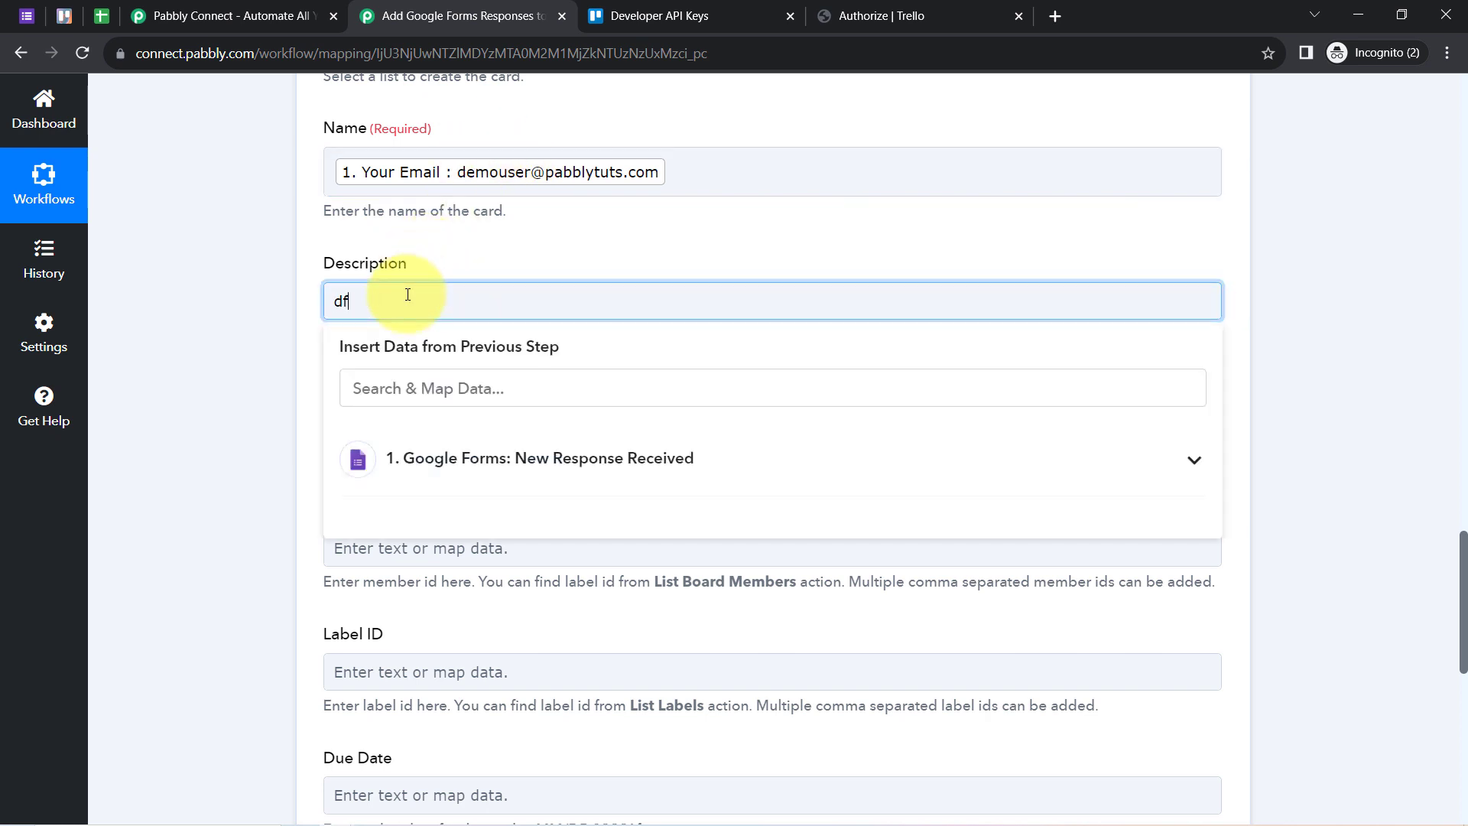
type("dvz")
key("BackSpace")
key("BackSpace")
key("BackSpace")
key("BackSpace")
key("BackSpace")
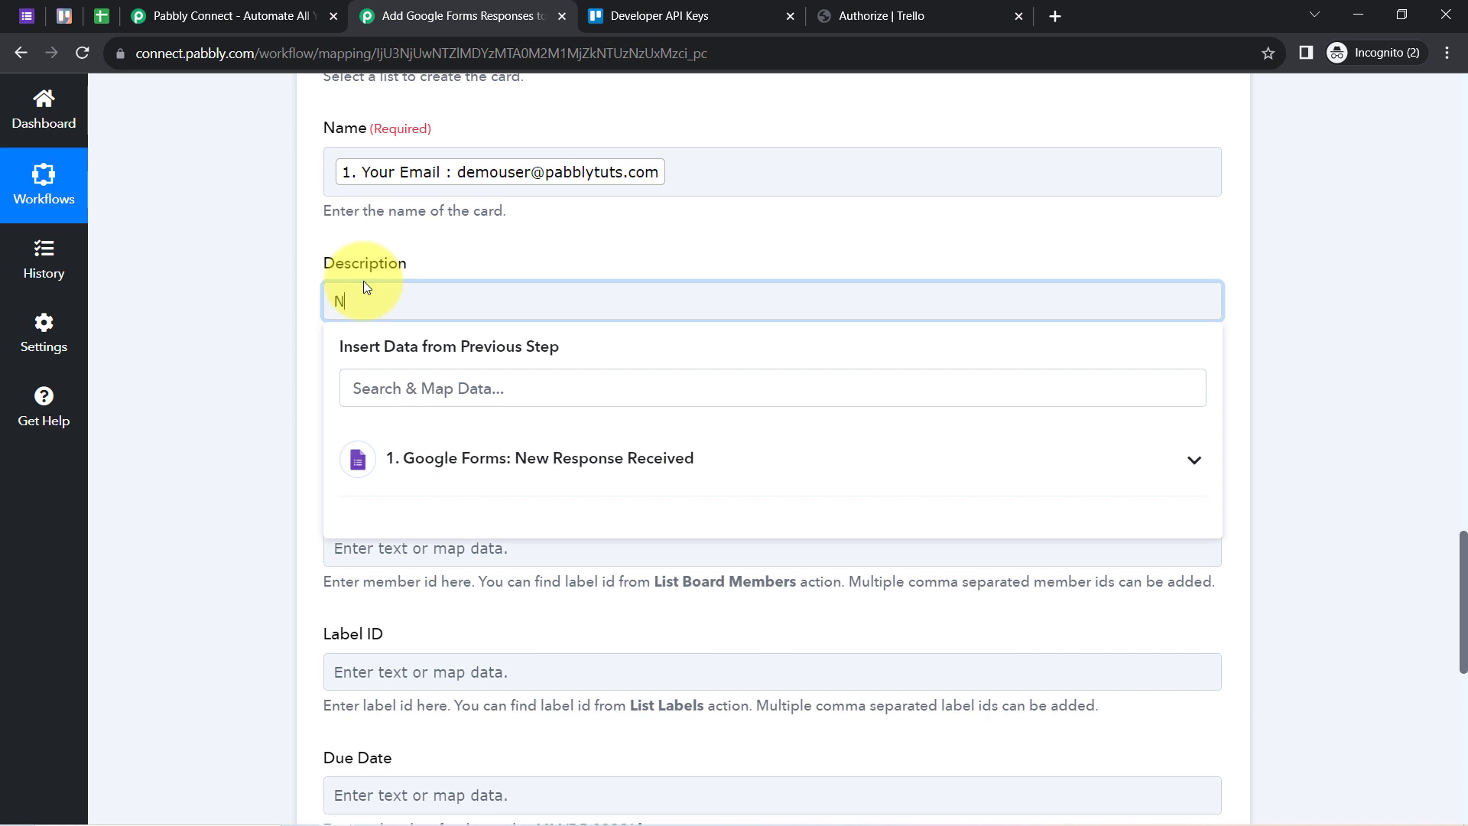
key("Return")
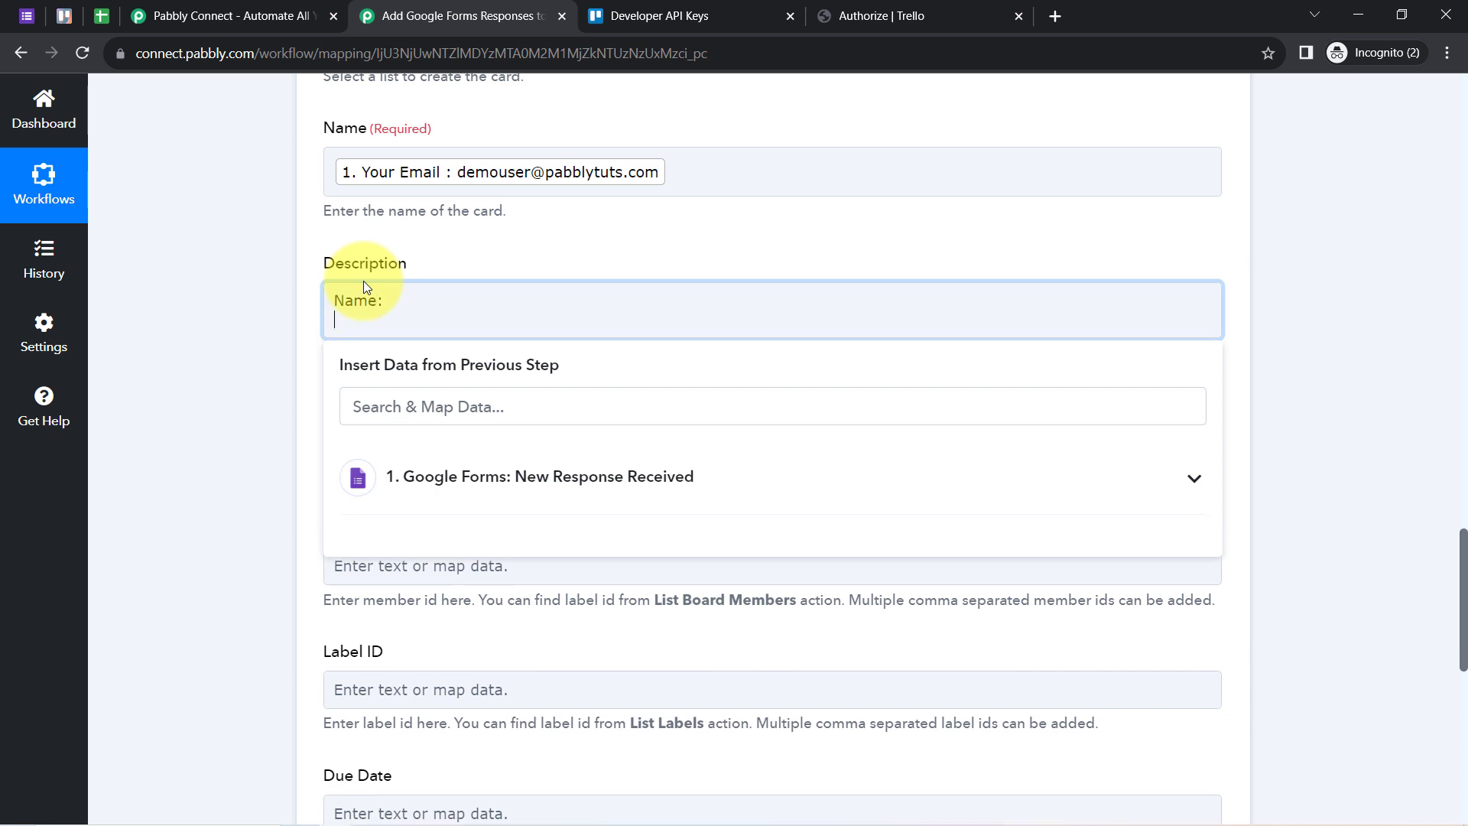
key("BackSpace")
key("BackSpace")
key("BackSpace")
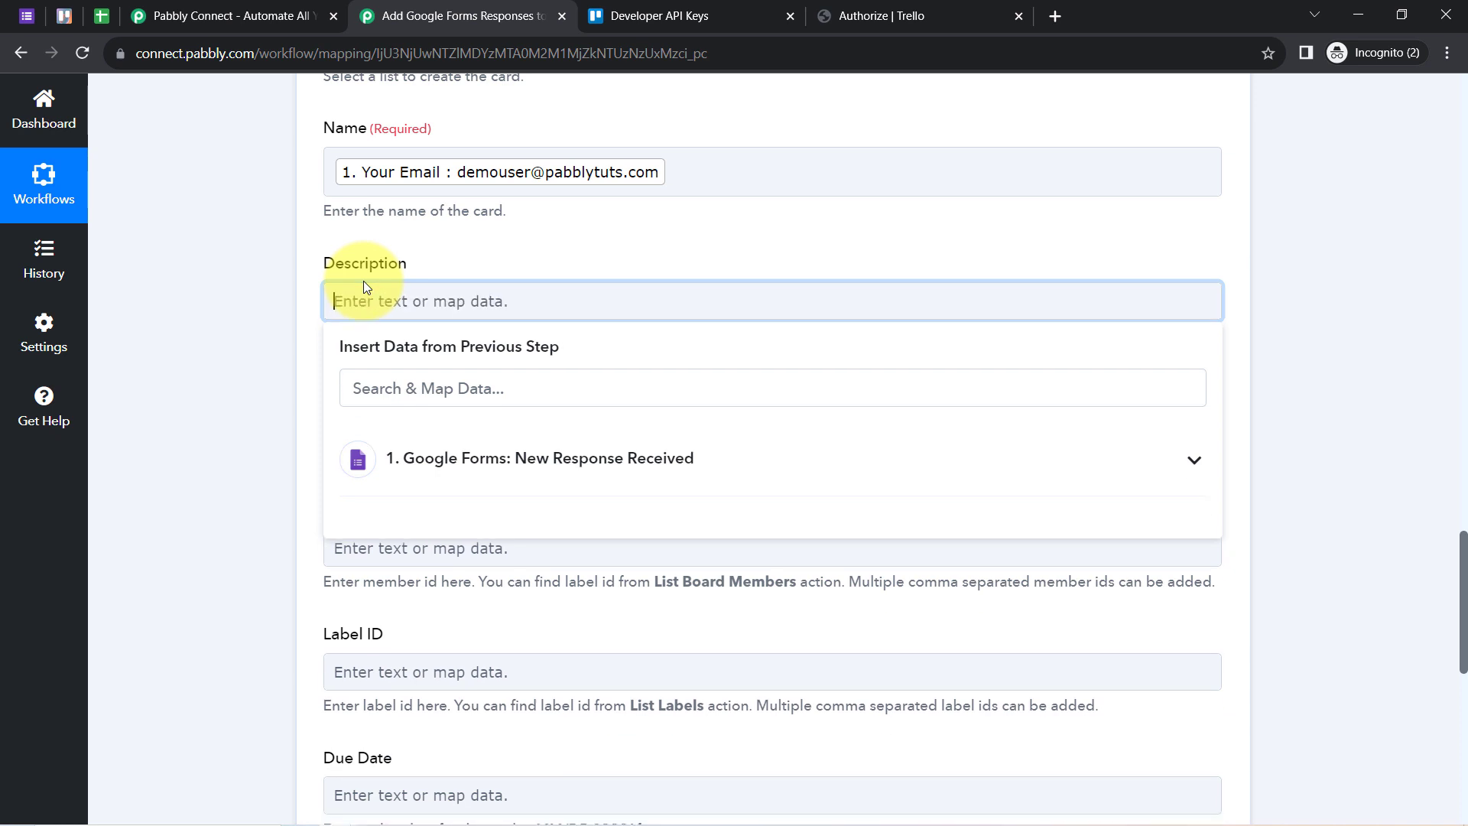
- Enter the labels "First Name:", "Last Name:" and "Phone Number:" on separate lines in the card's Description
type("First:")
key("Return")
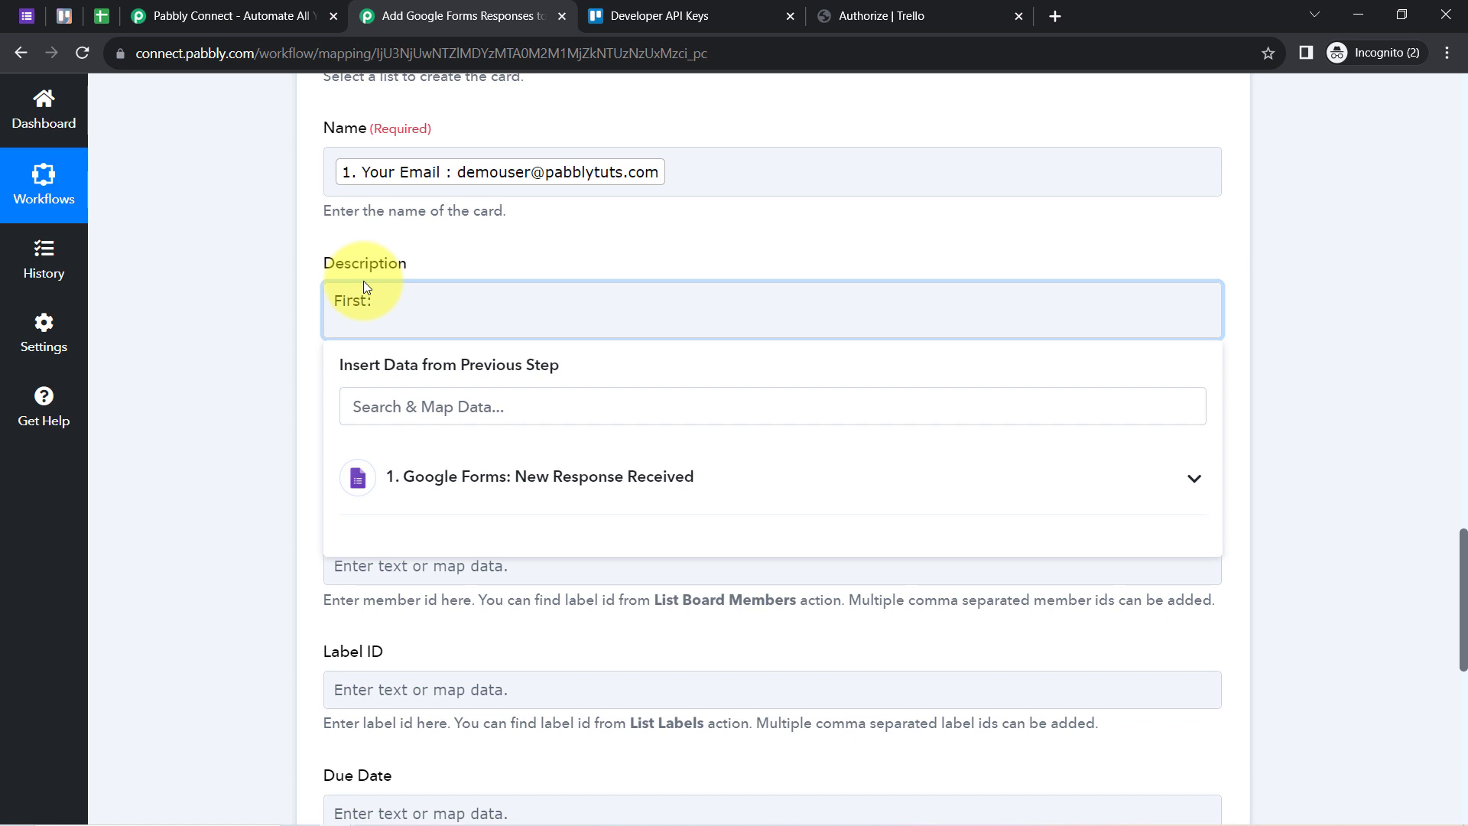
key("BackSpace")
key("BackSpace")
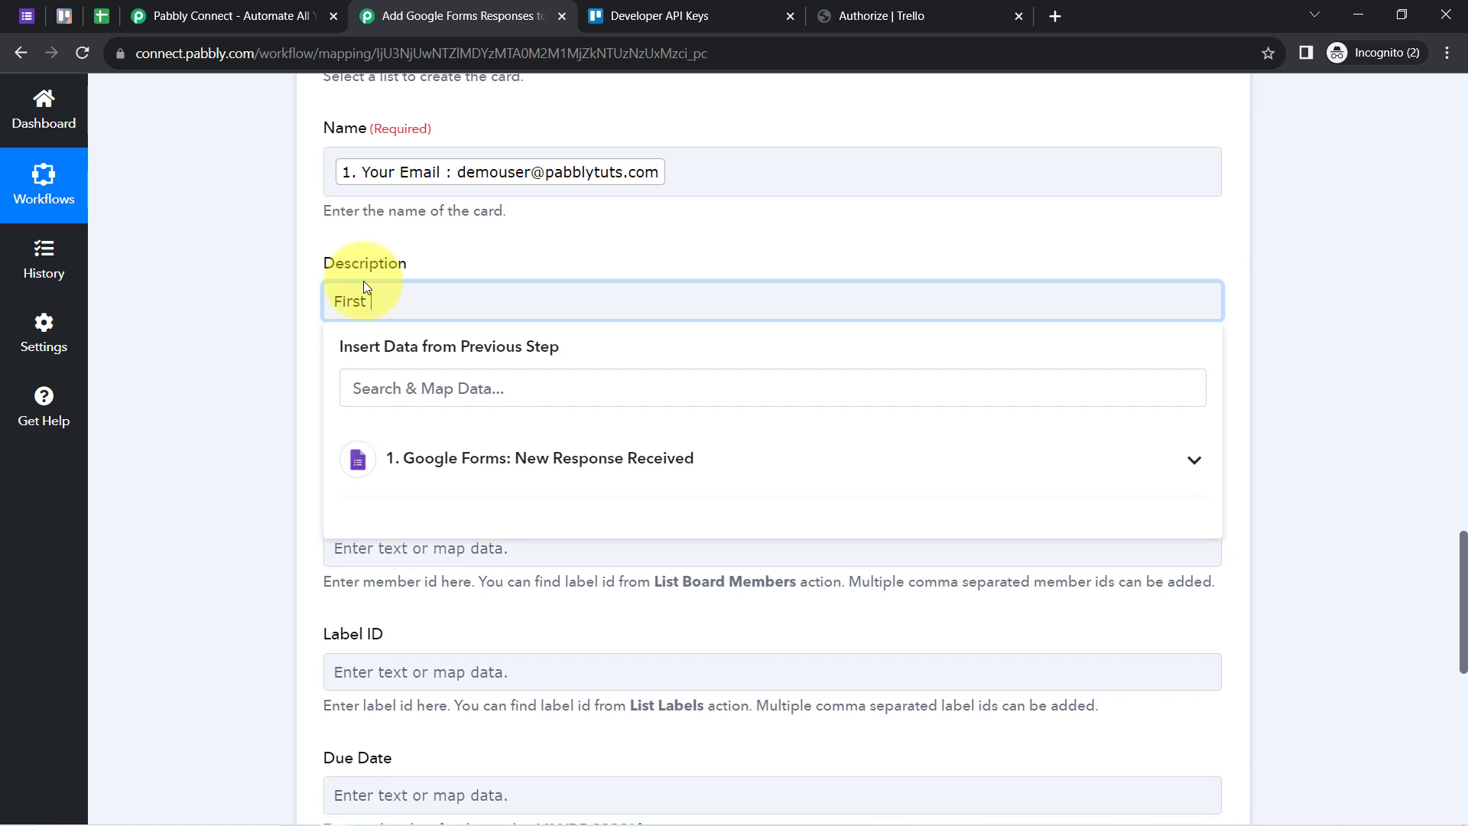
type("Name:")
key("Return")
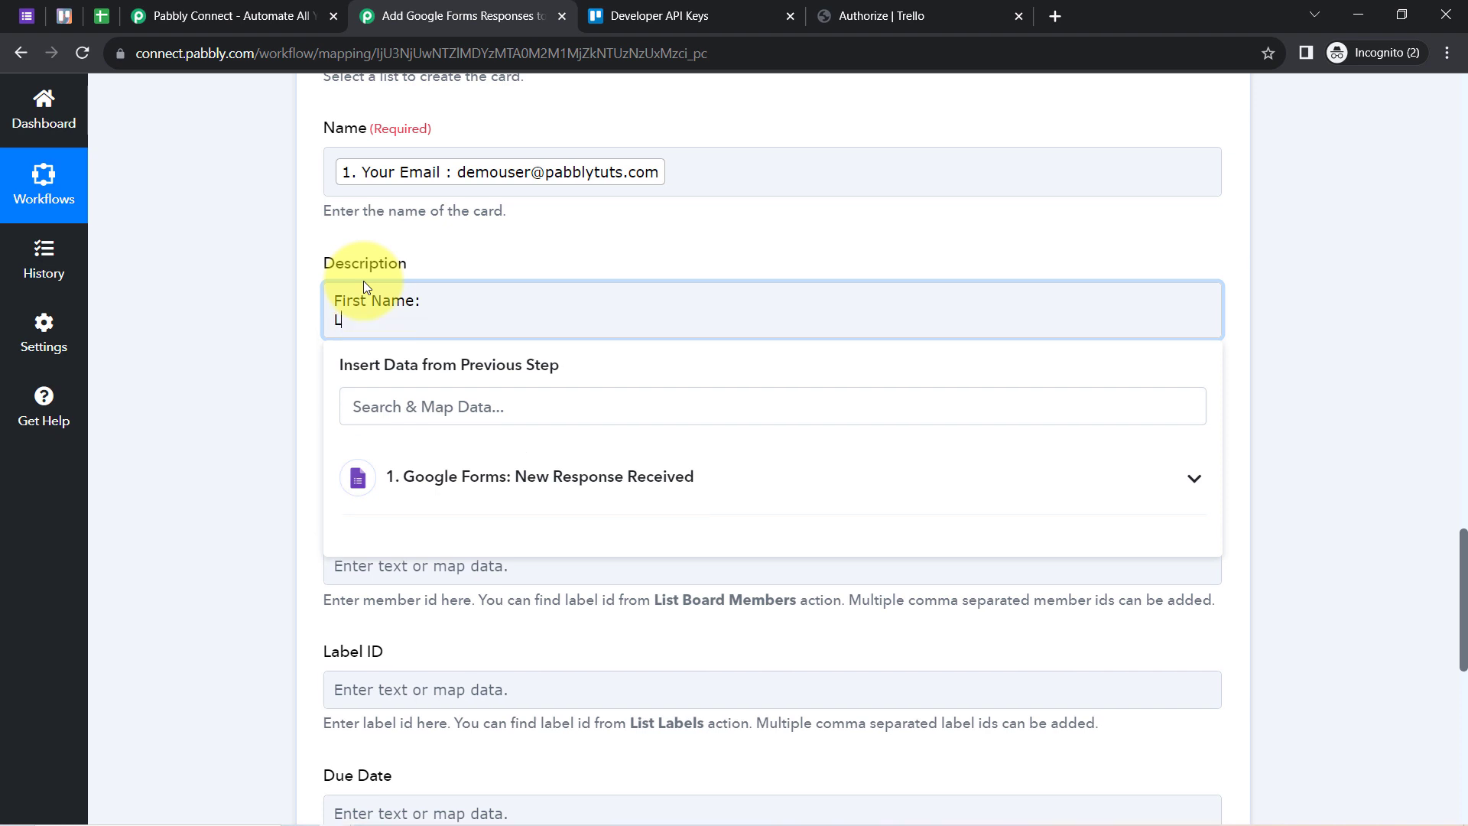
type("Last Name:")
key("Return")
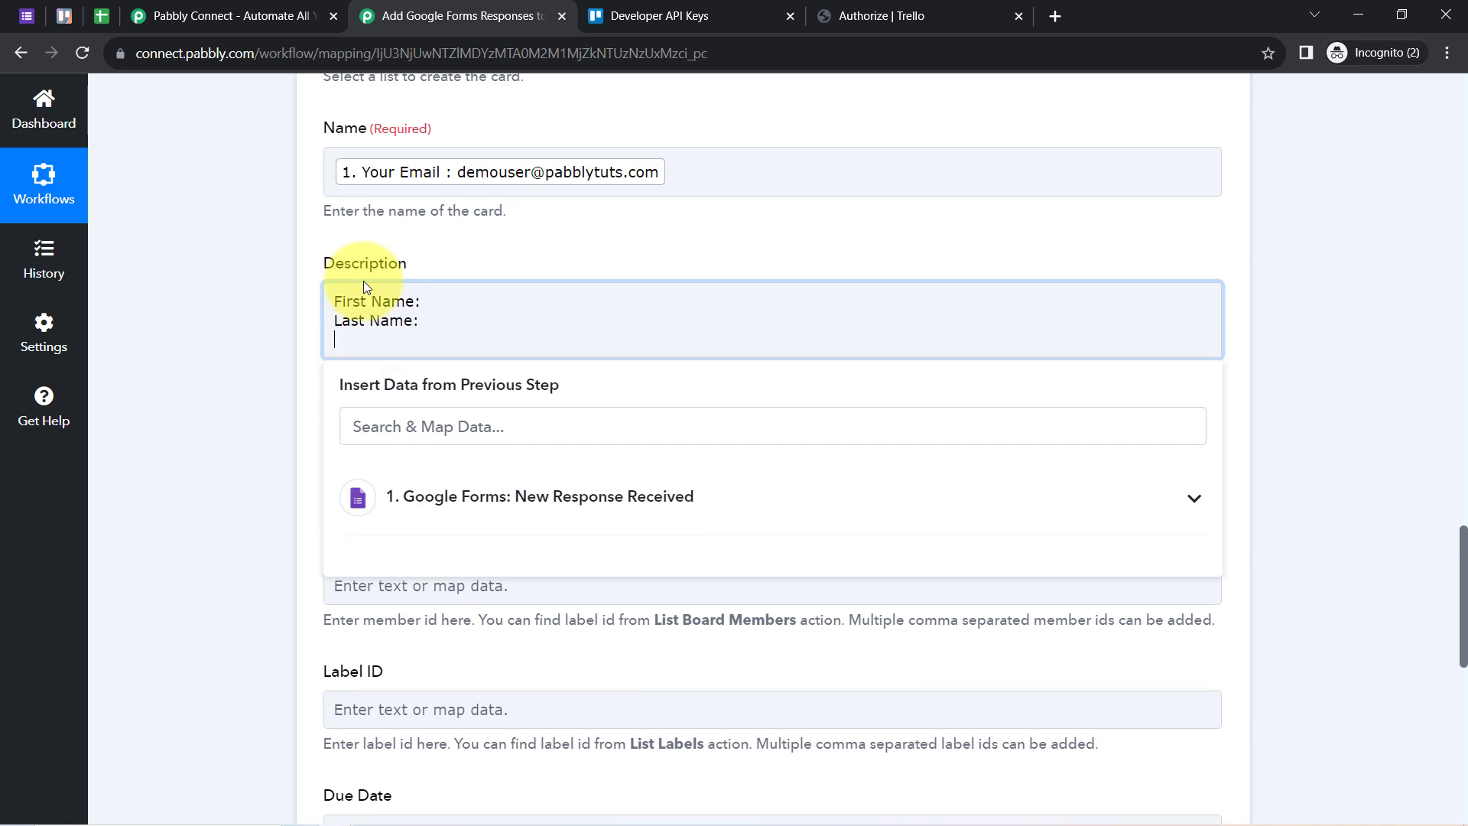
type("Phone Number:")
left_click(285, 321)
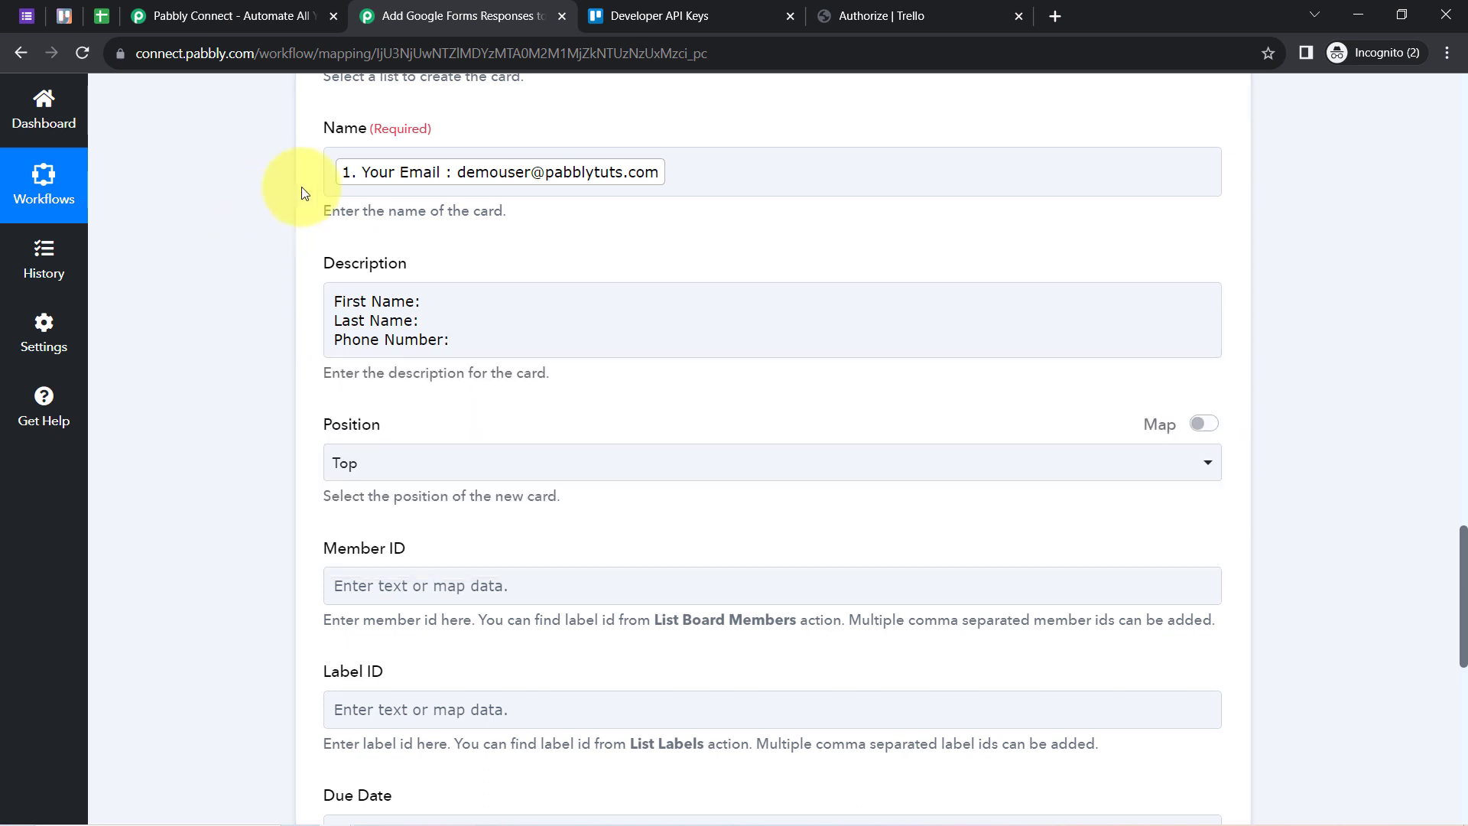
- Add the lines "No of People to travel:" and "No of Days to Travel:" below the Phone Number label in the Description
left_click(425, 339)
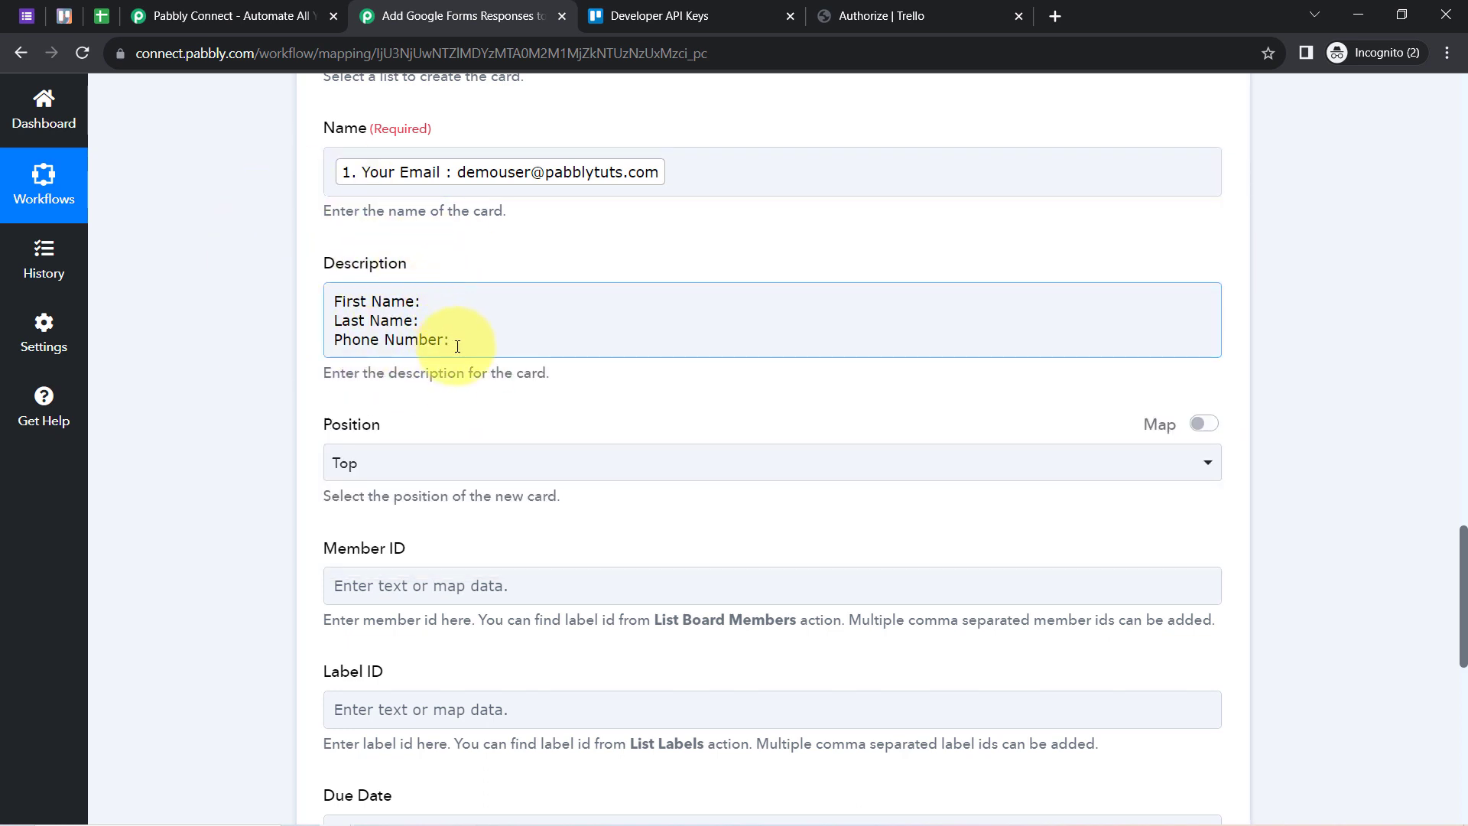
left_click(457, 339)
key("Return")
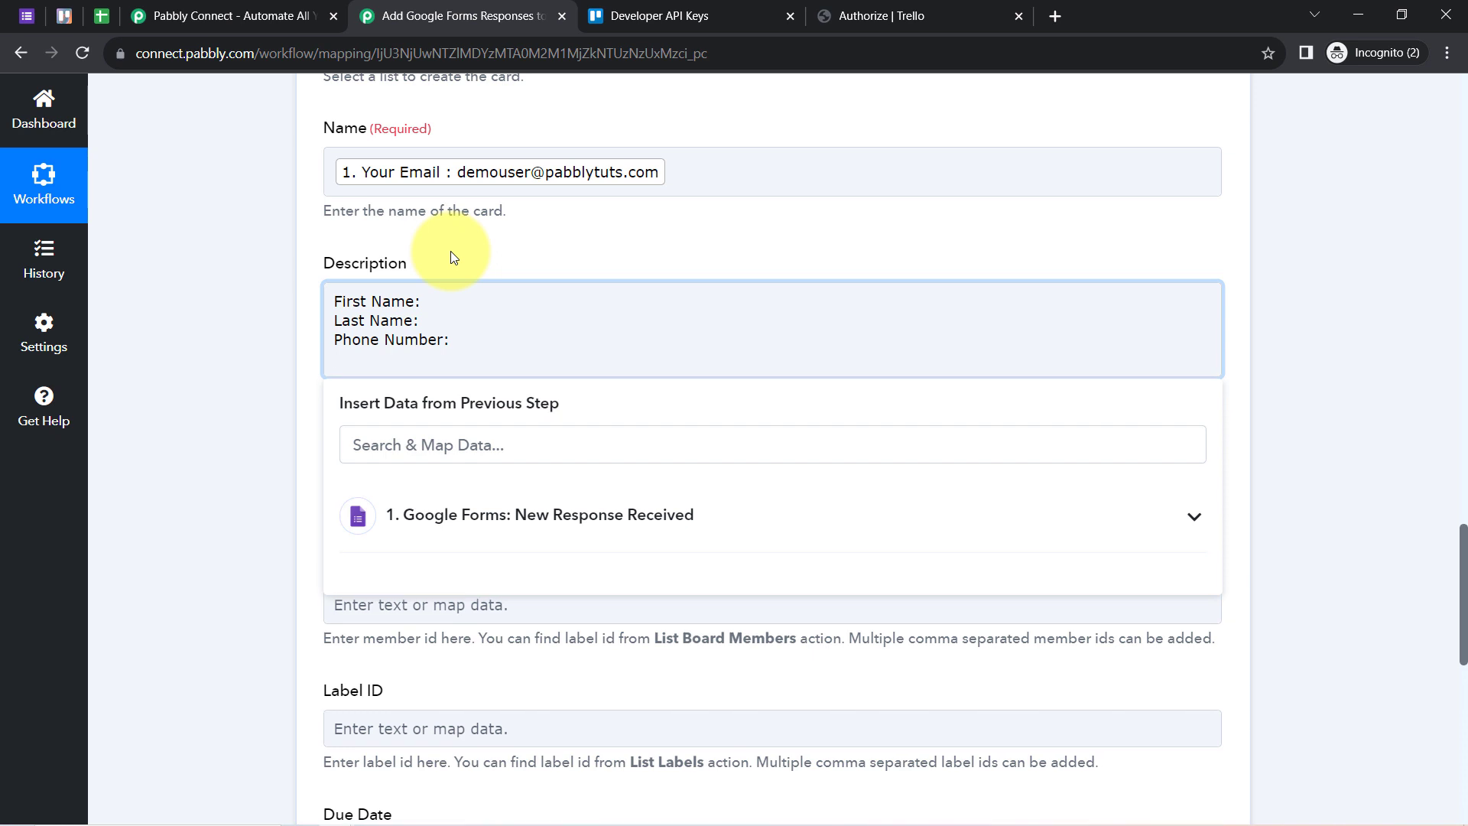
type("No of People to travel:")
key("Return")
type("N")
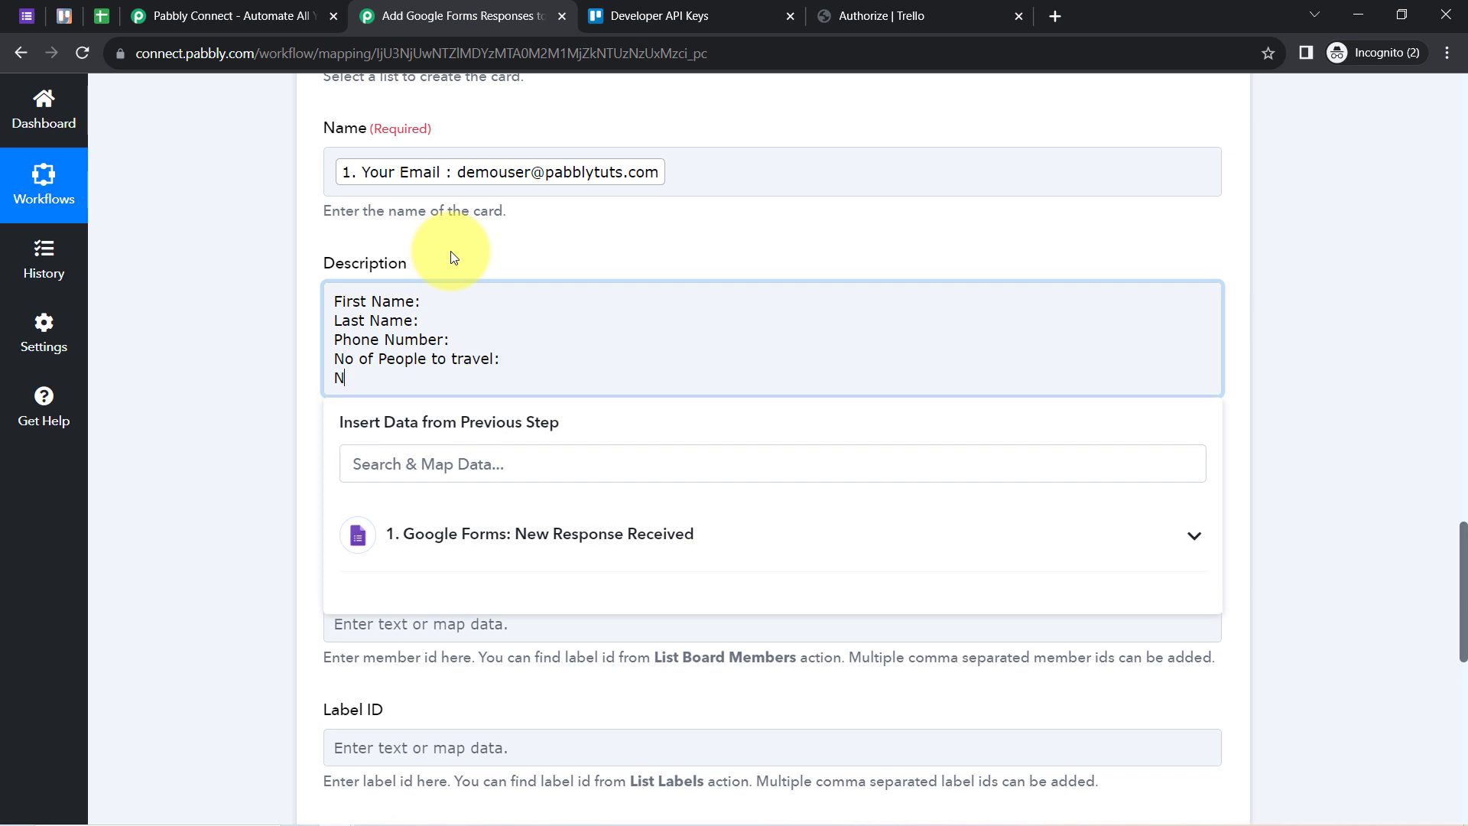
type("o of Days to Travel:")
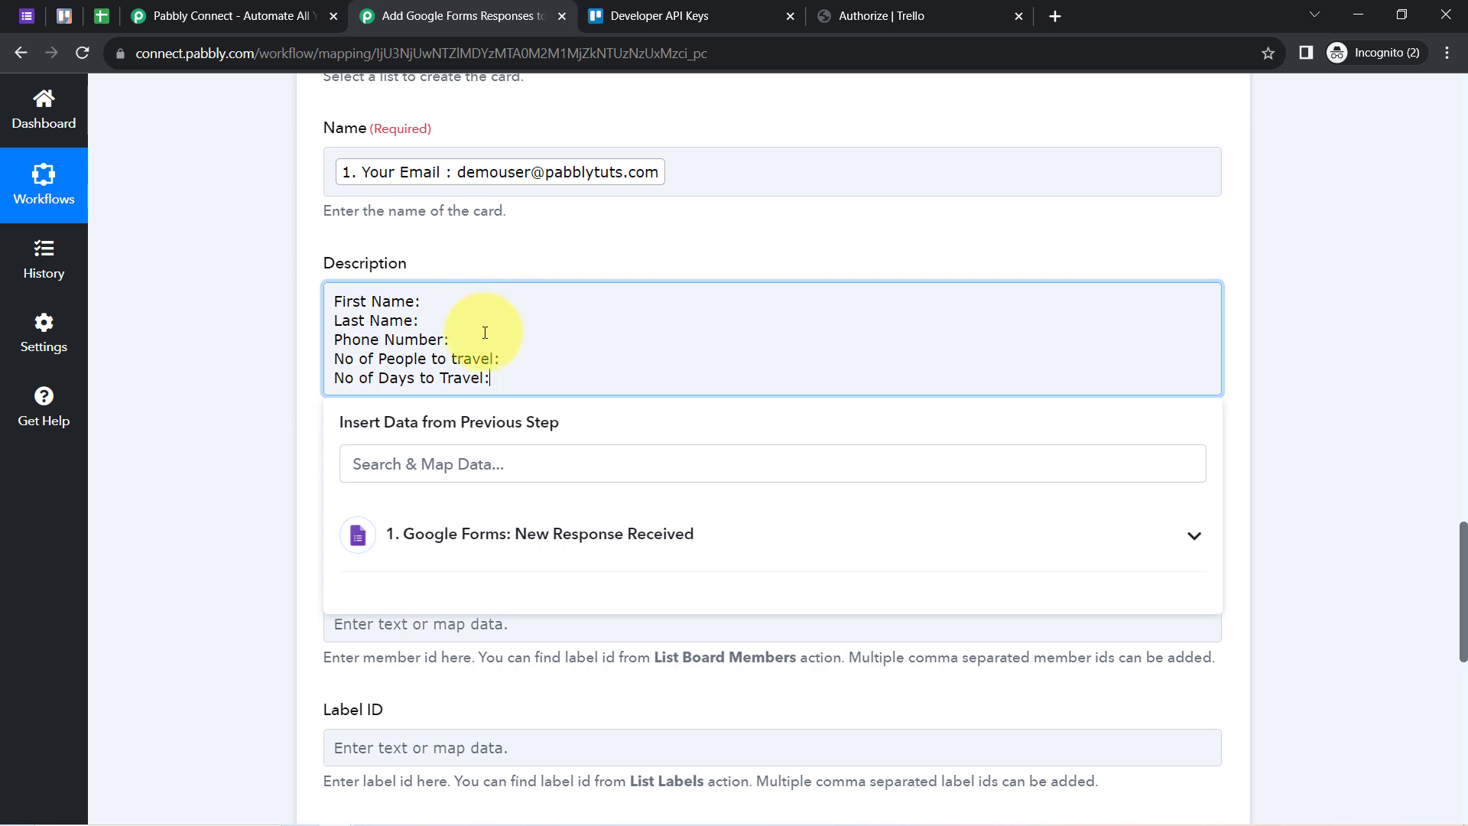
- Map the First Name and Last Name values from the Google Forms response beside their matching labels in the Description
left_click(433, 300)
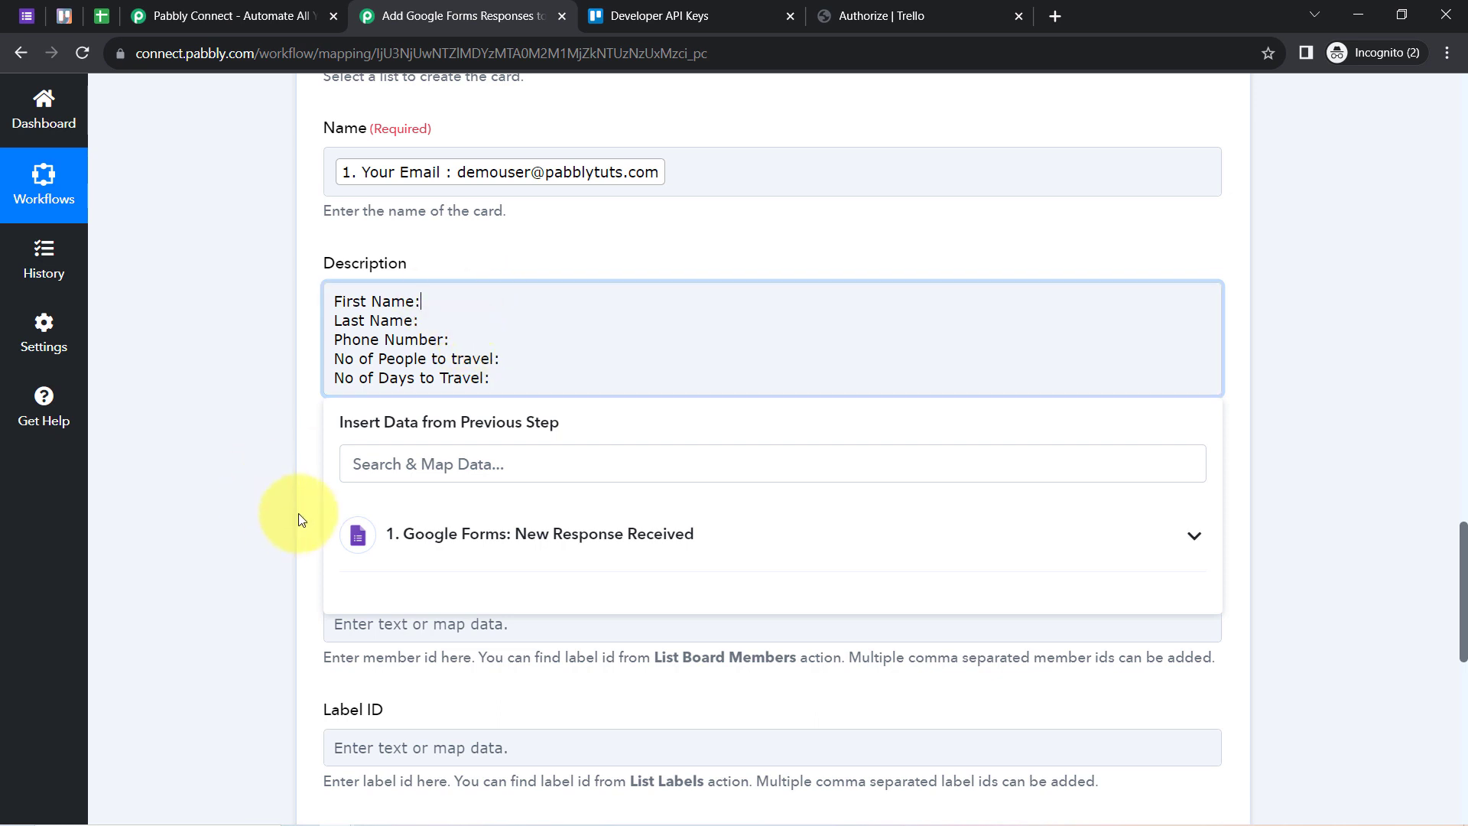
left_click(386, 534)
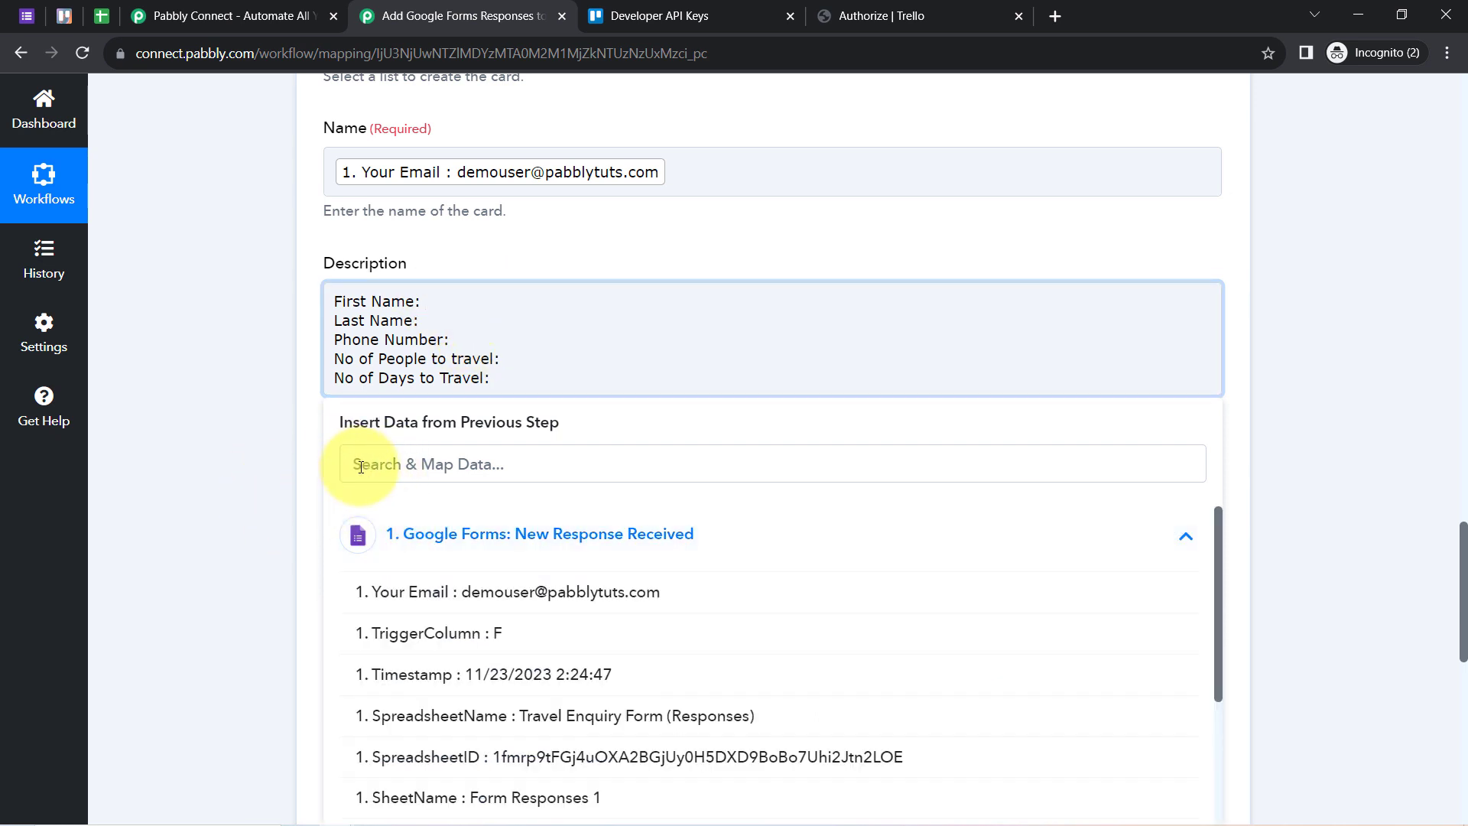
left_click(361, 464)
type("dem")
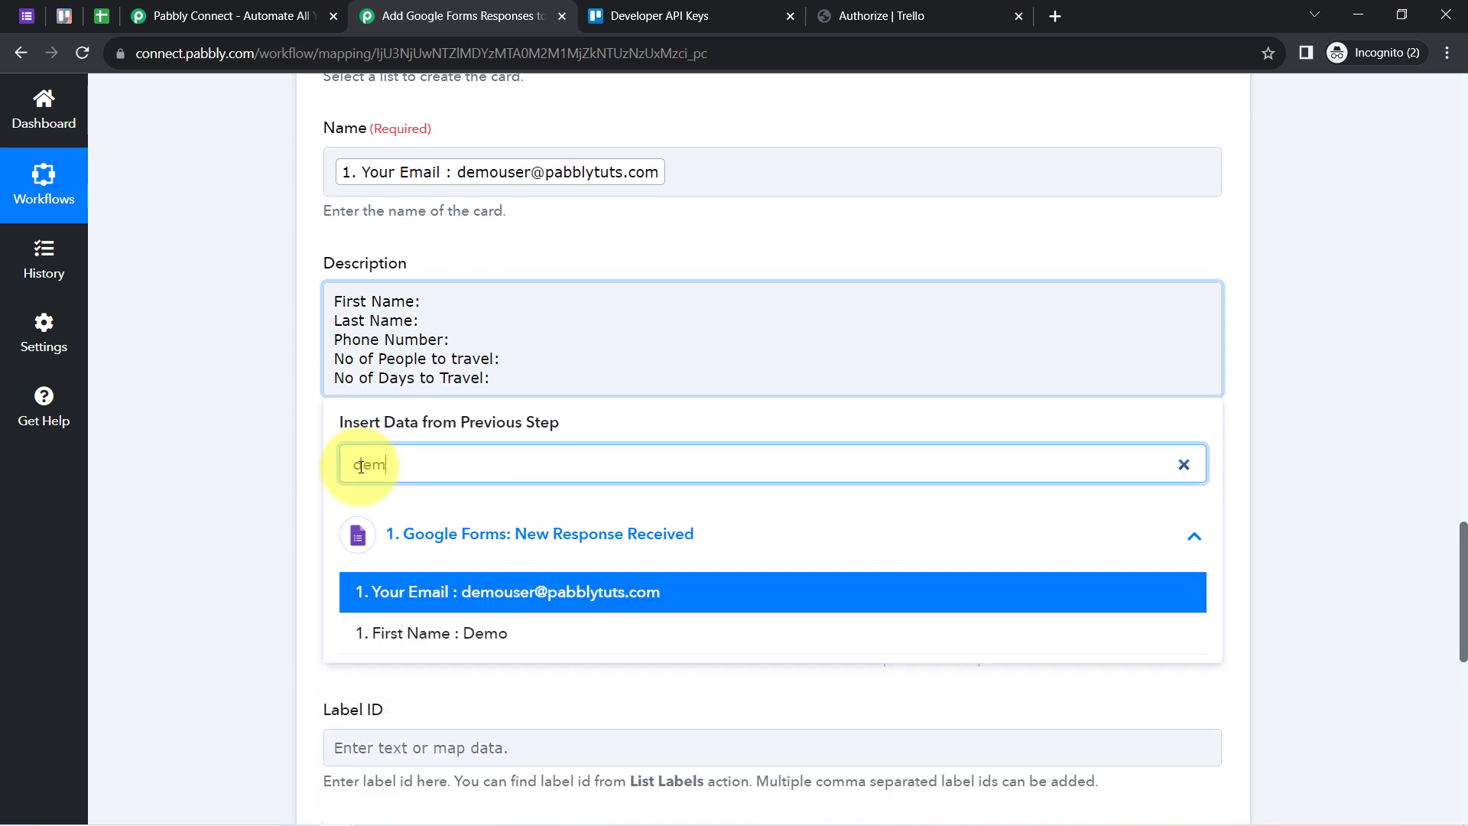
left_click(412, 633)
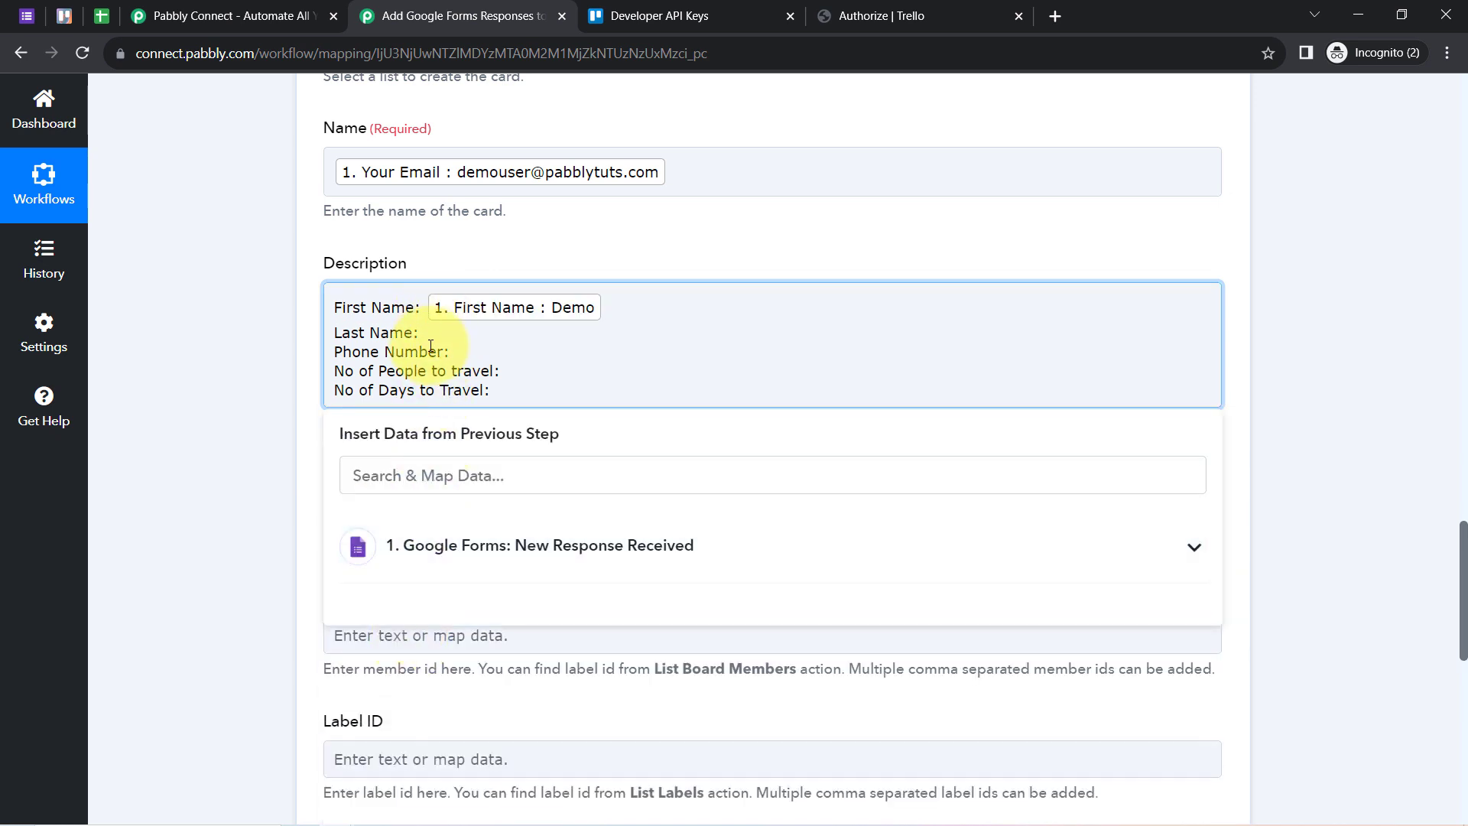
left_click(393, 490)
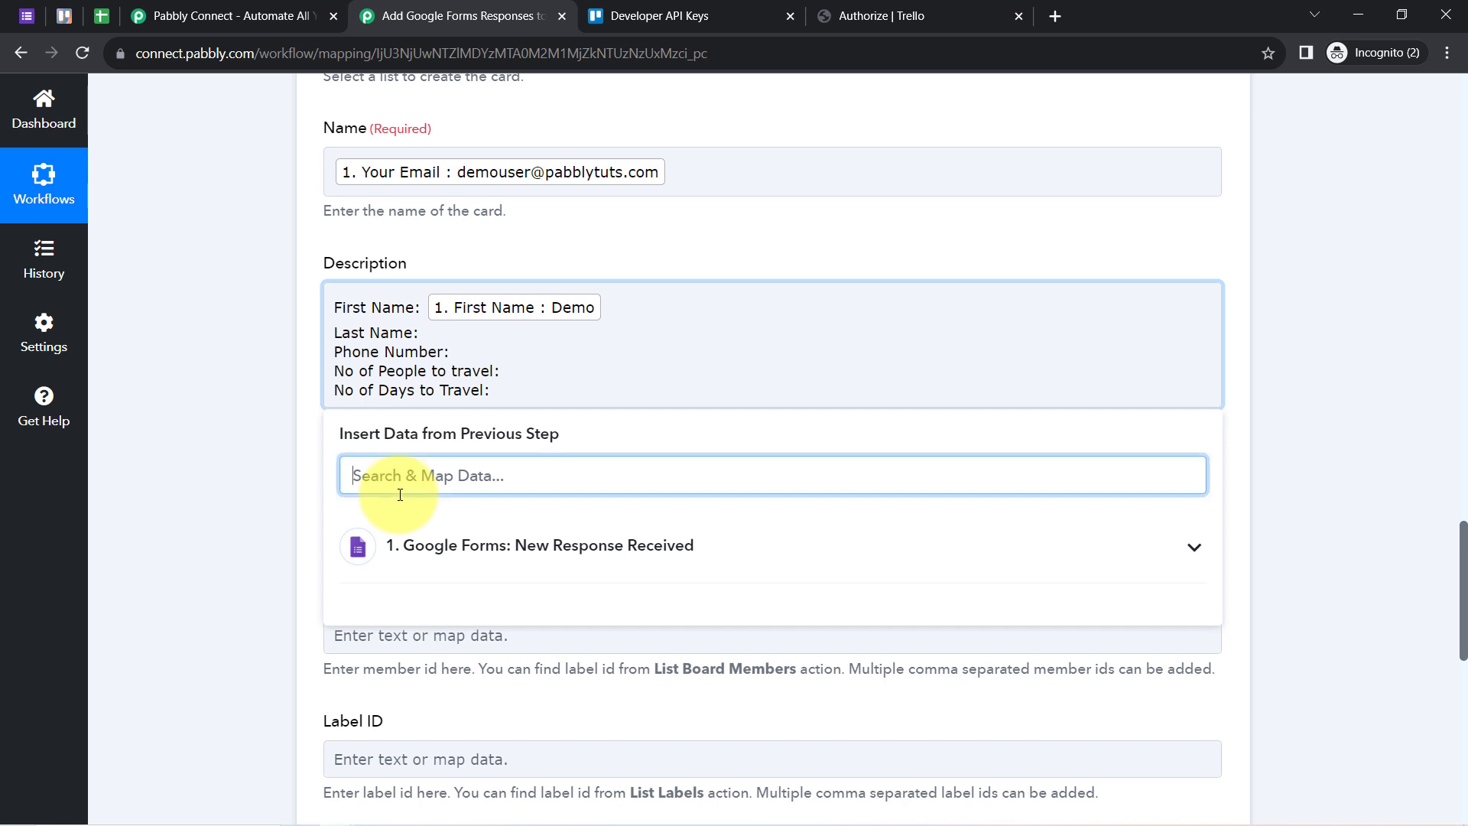
type("user")
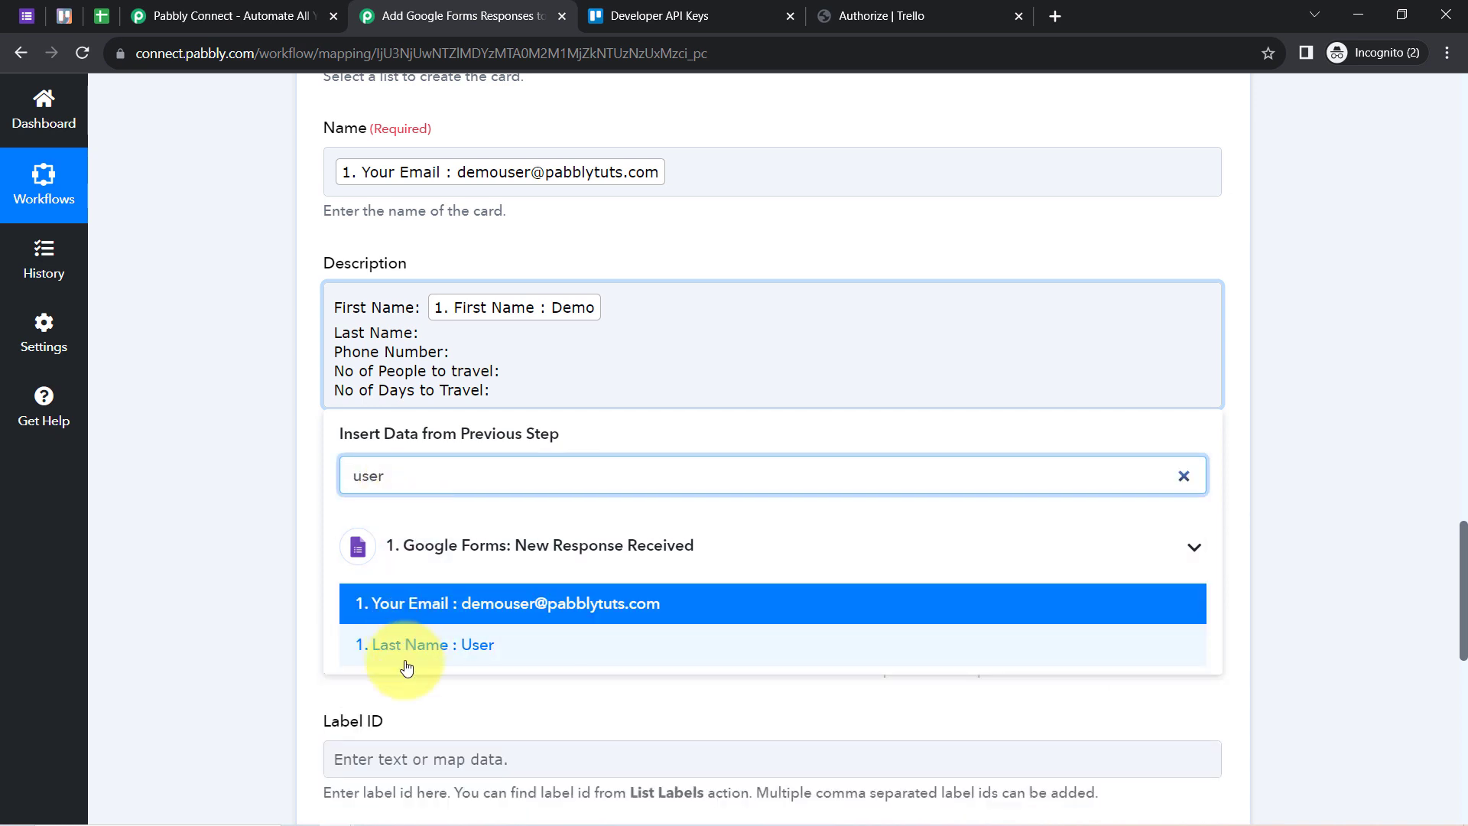
left_click(404, 656)
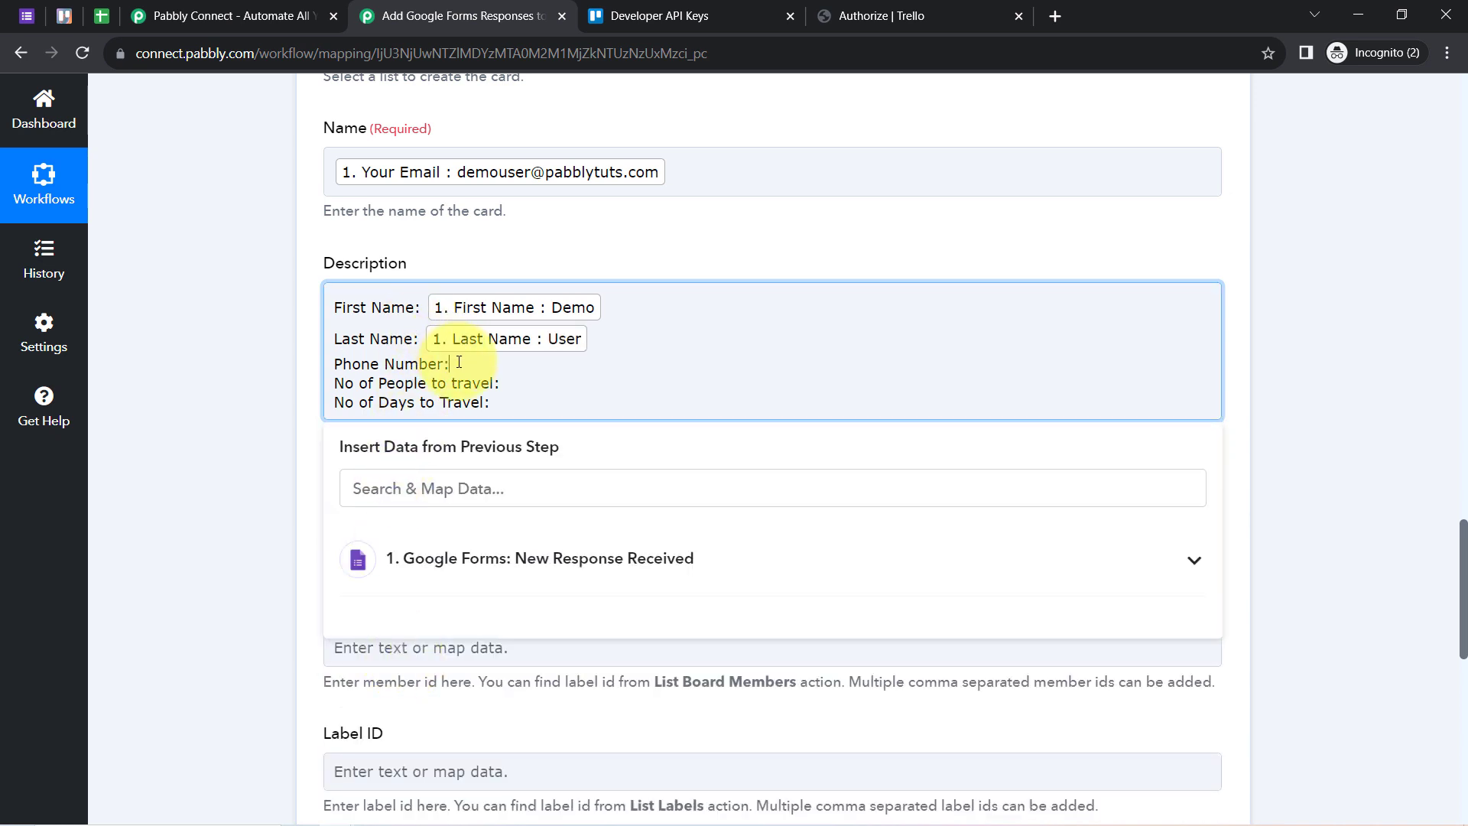
- Map the Phone Number value from the Google Forms response beside the "Phone Number:" label in the Description
left_click(380, 486)
type("9")
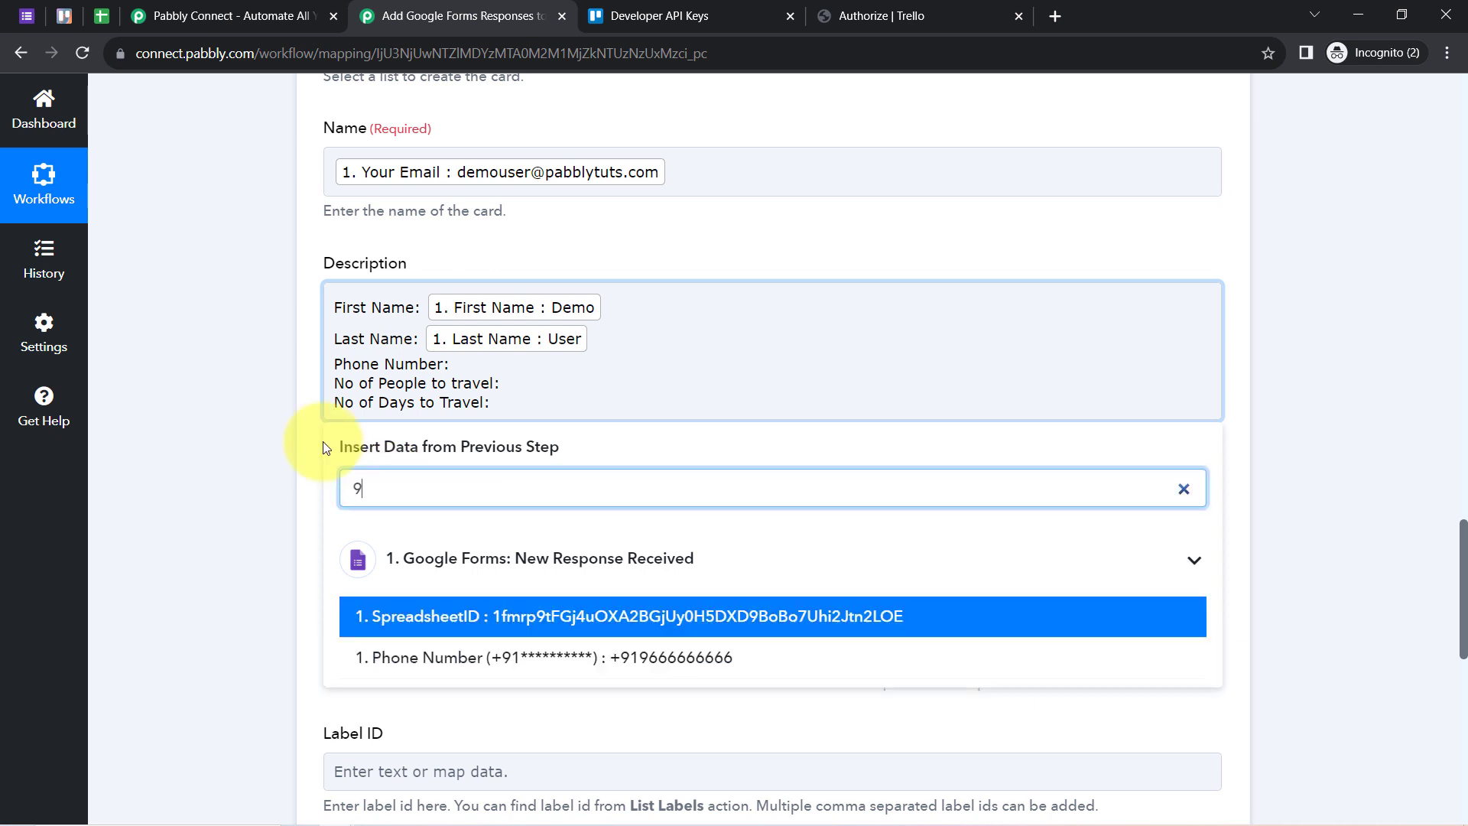
type("6")
left_click(395, 616)
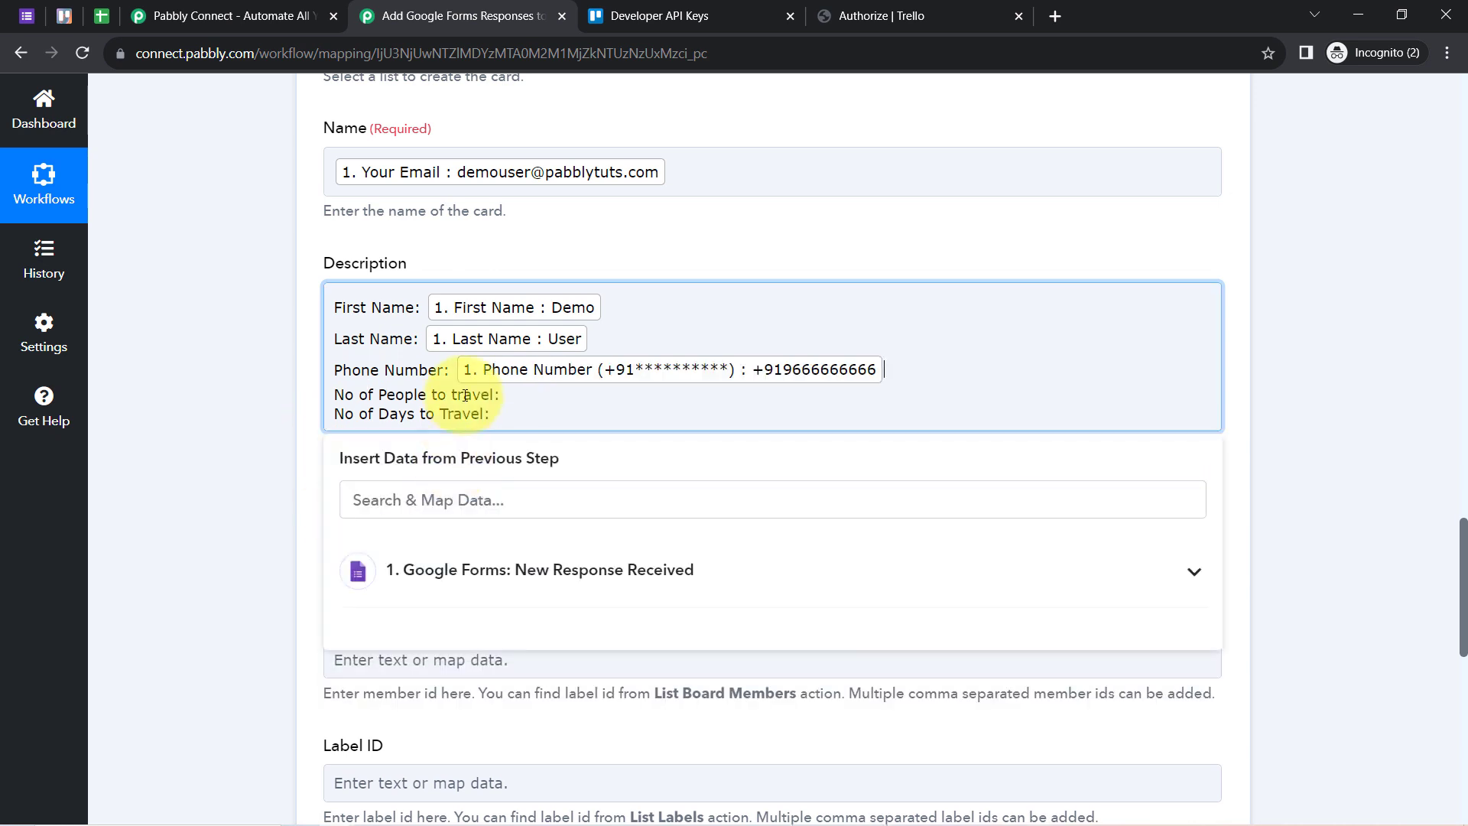
- Replace the people and days lines in the Description with "Place you'd like to Travel:", mapped to the Place You Would Like To Travel? response
left_click(393, 501)
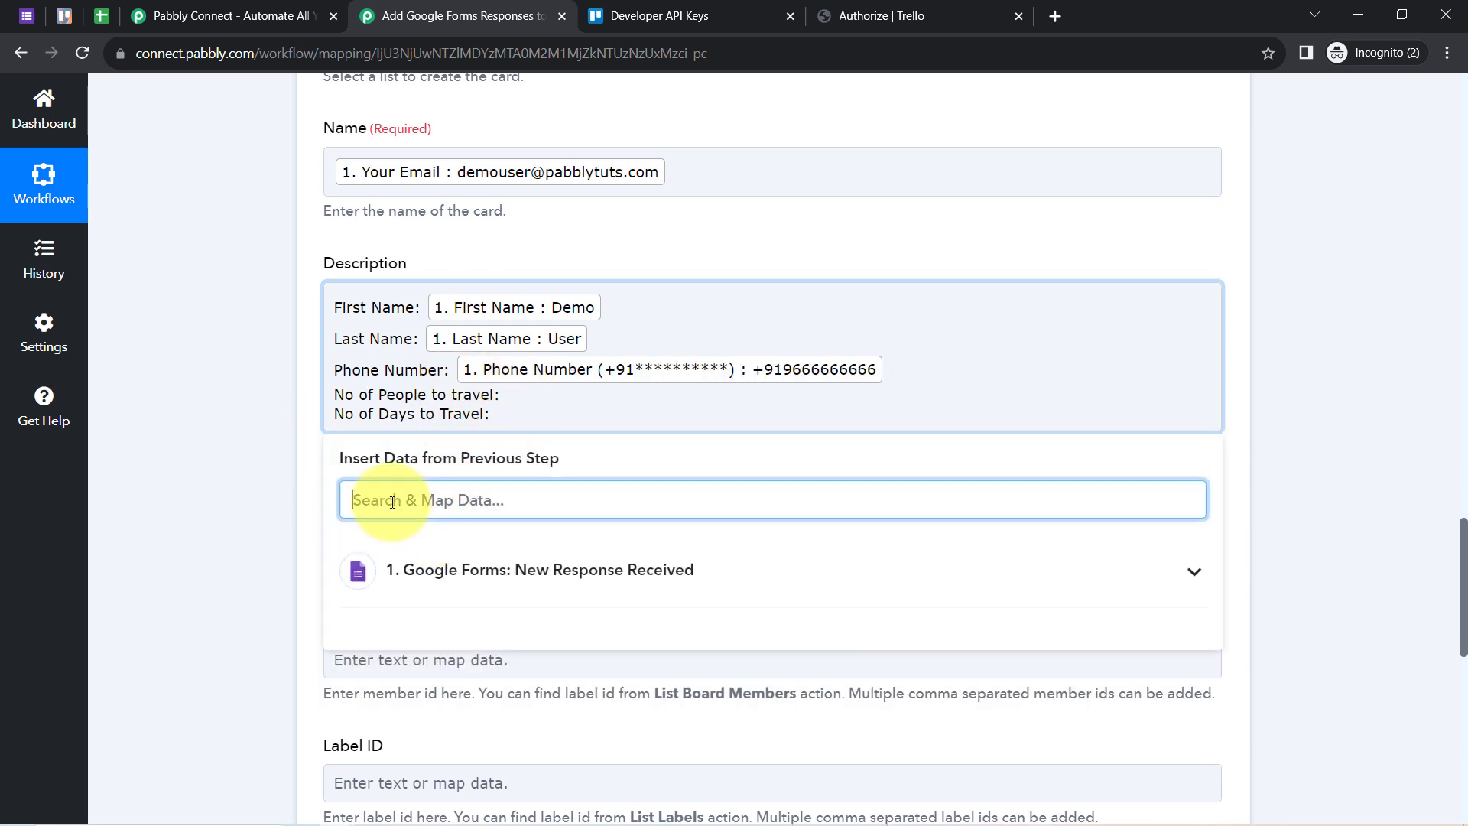
left_click(359, 569)
scroll(295, 573, "down", 3)
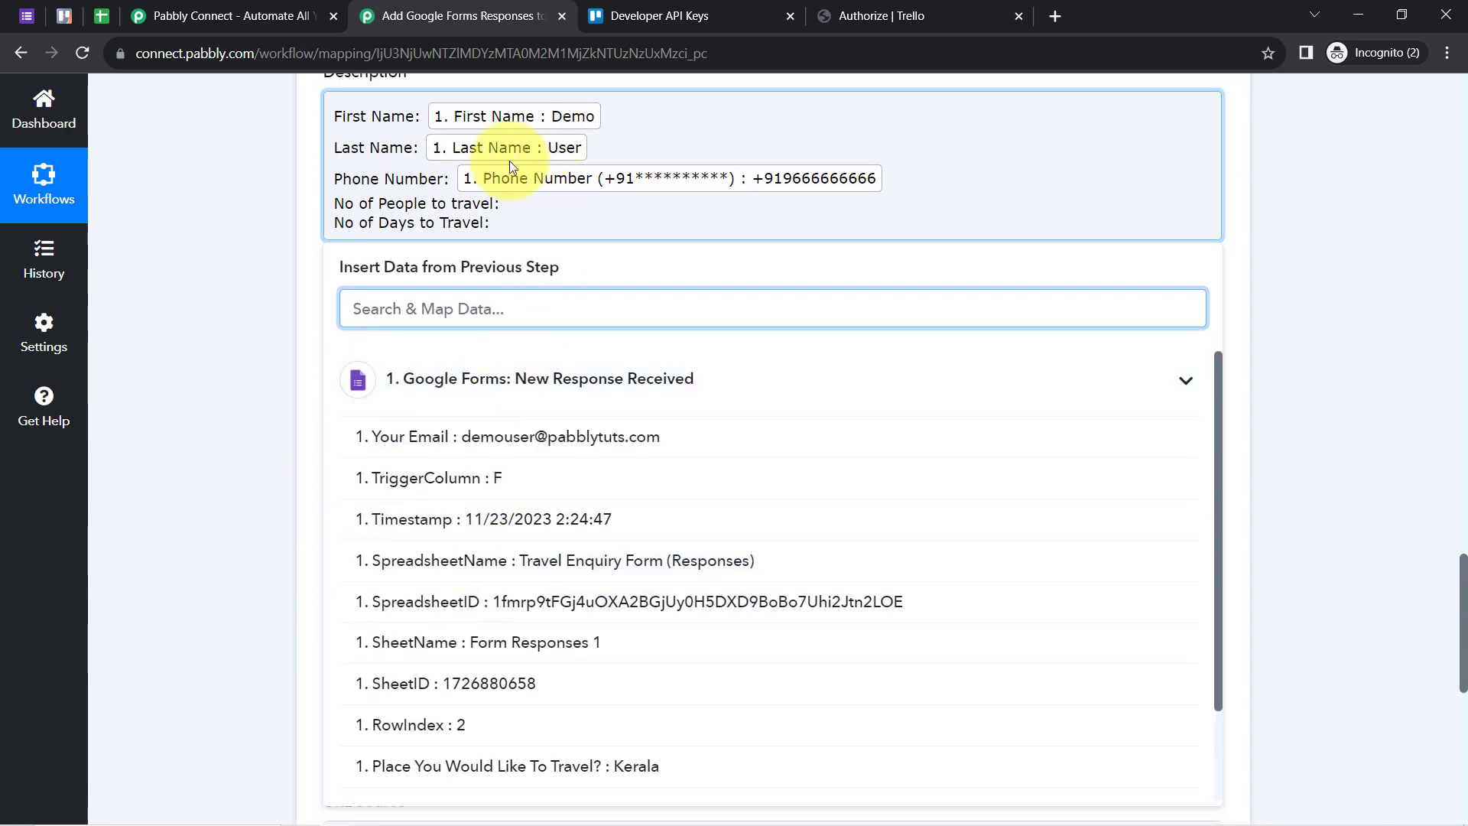
left_click_drag(497, 227, 318, 205)
key("BackSpace")
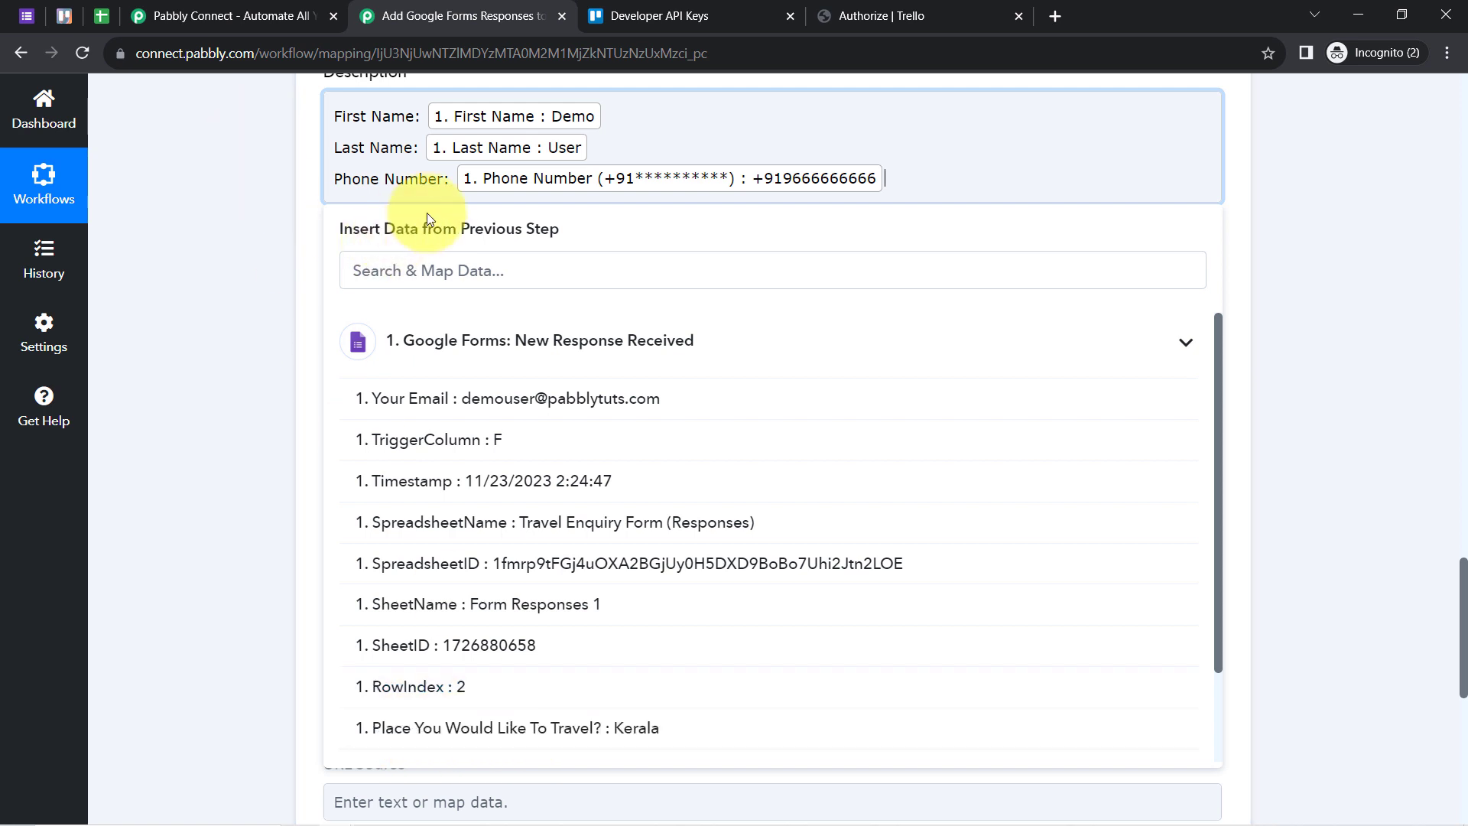
key("Return")
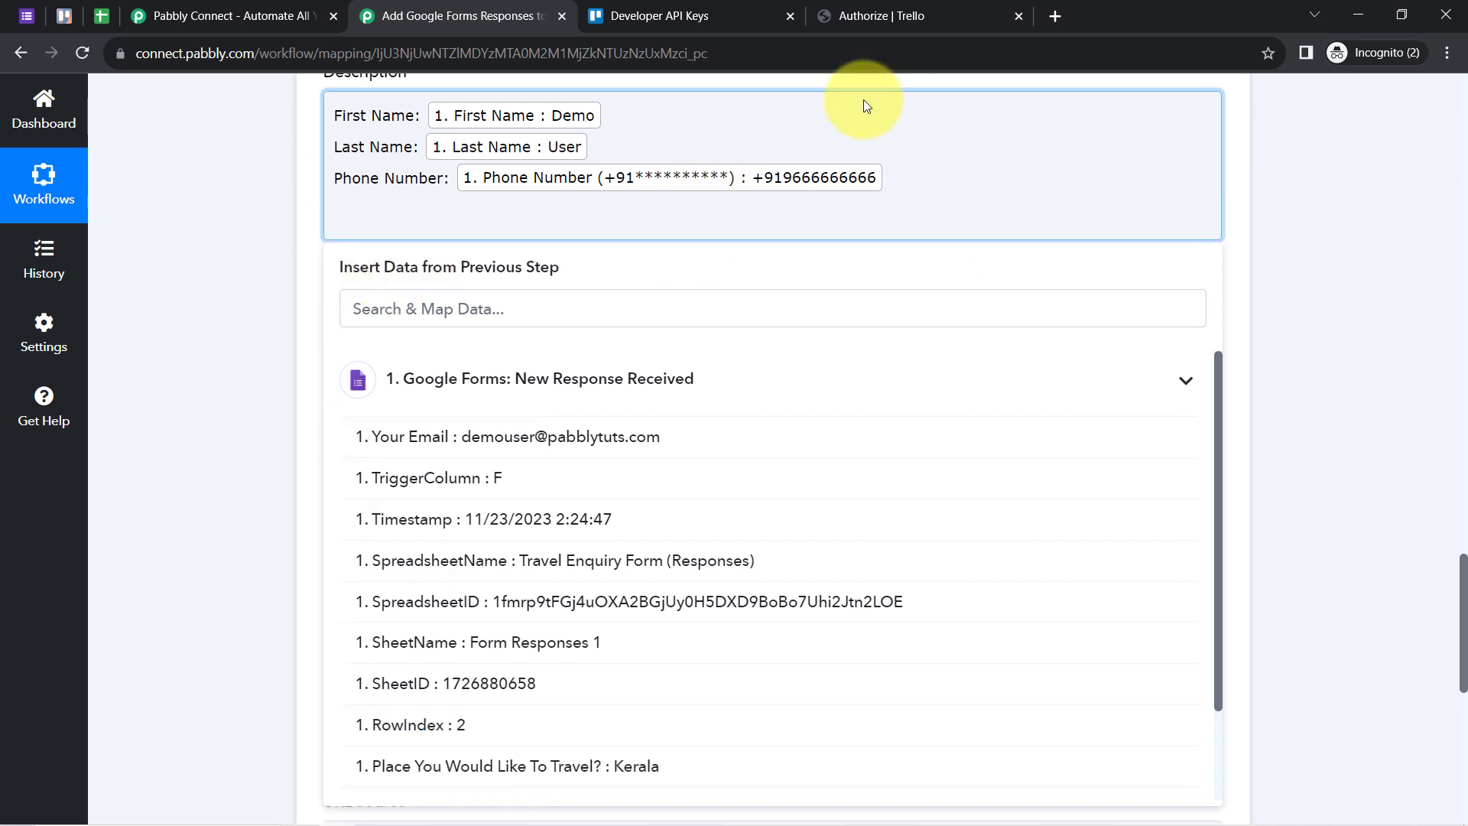
type("Place")
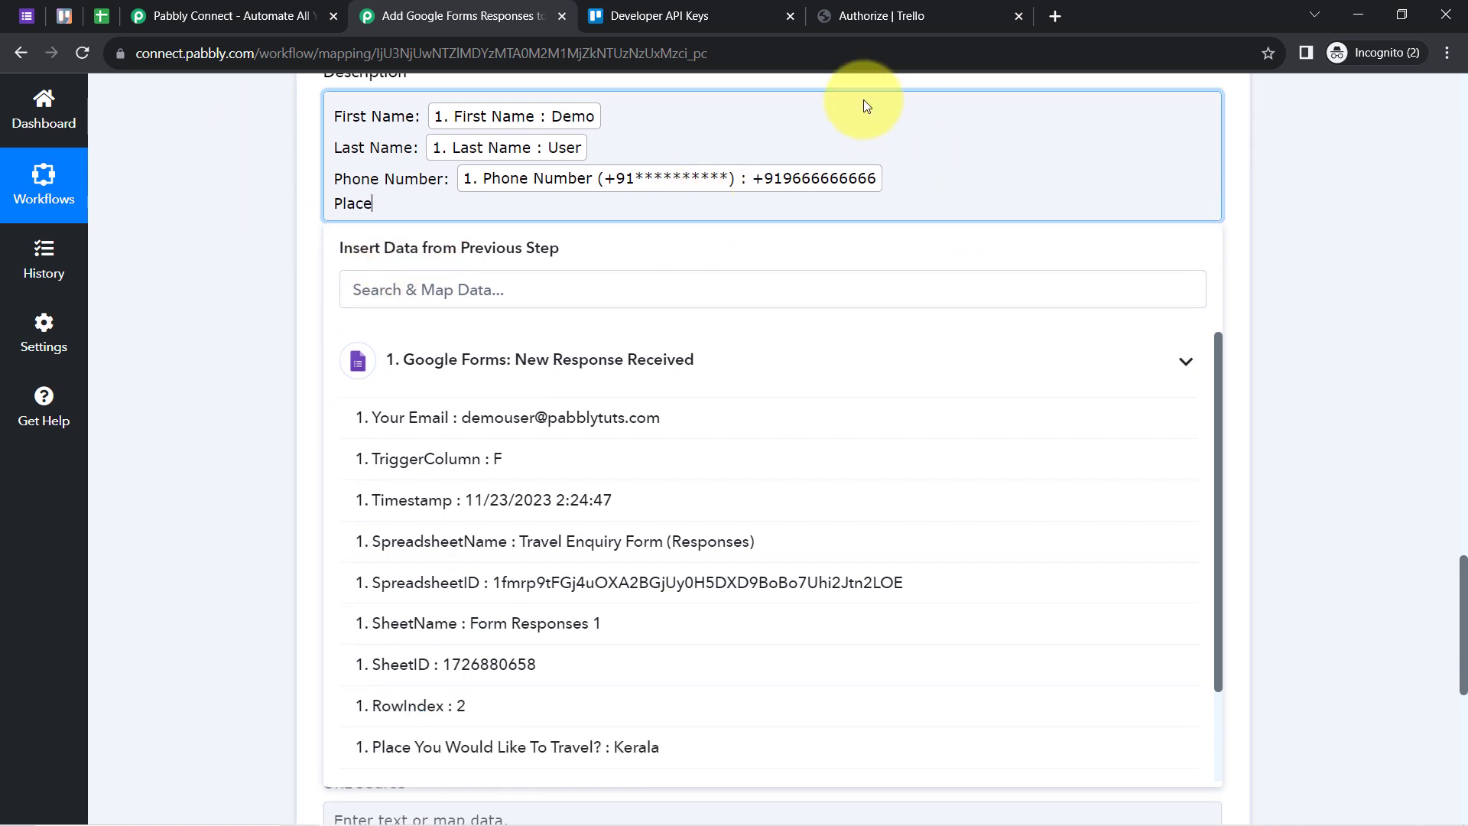
type(" you'd like to Travel:")
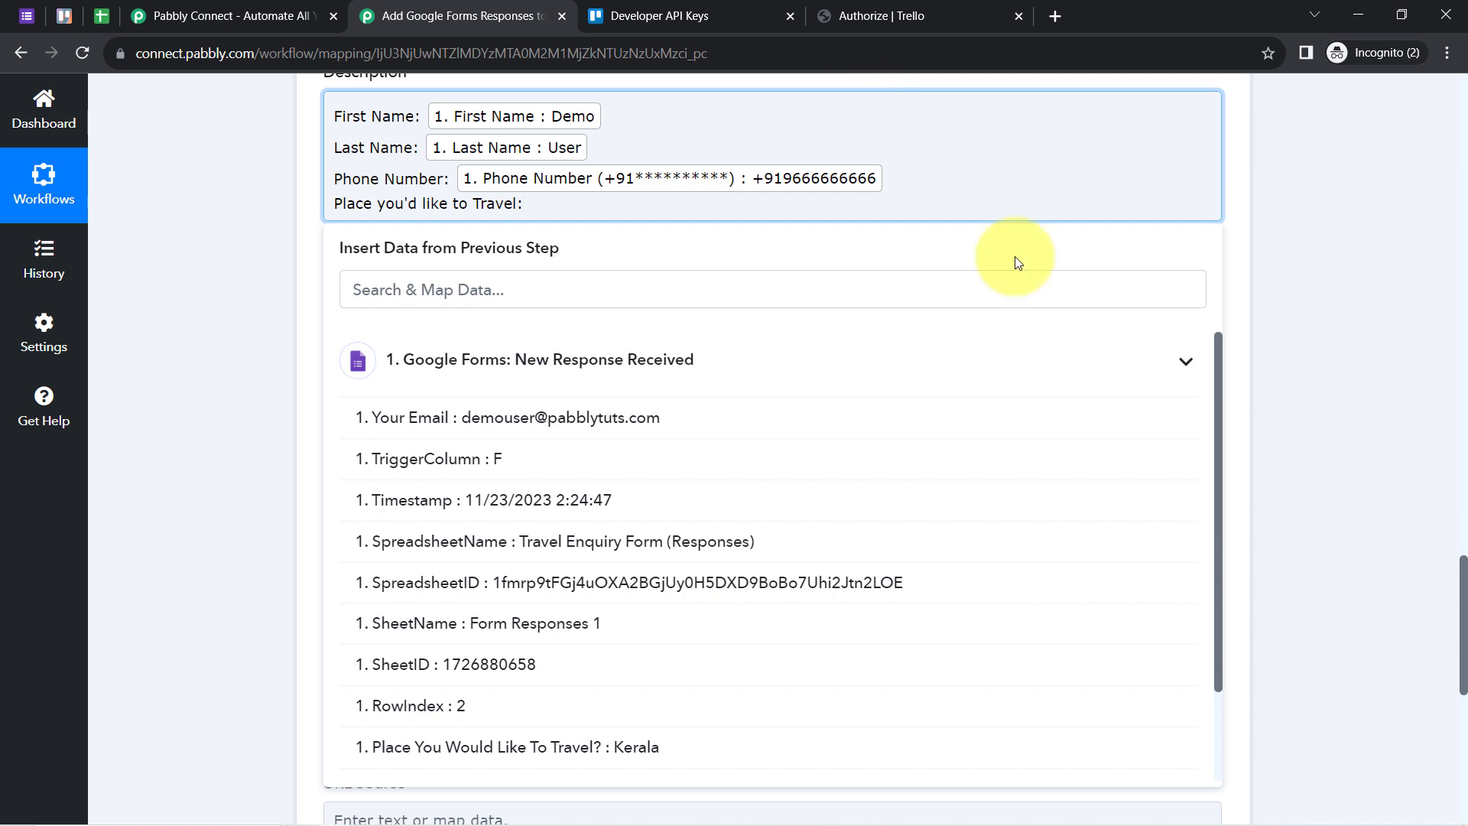
left_click(617, 754)
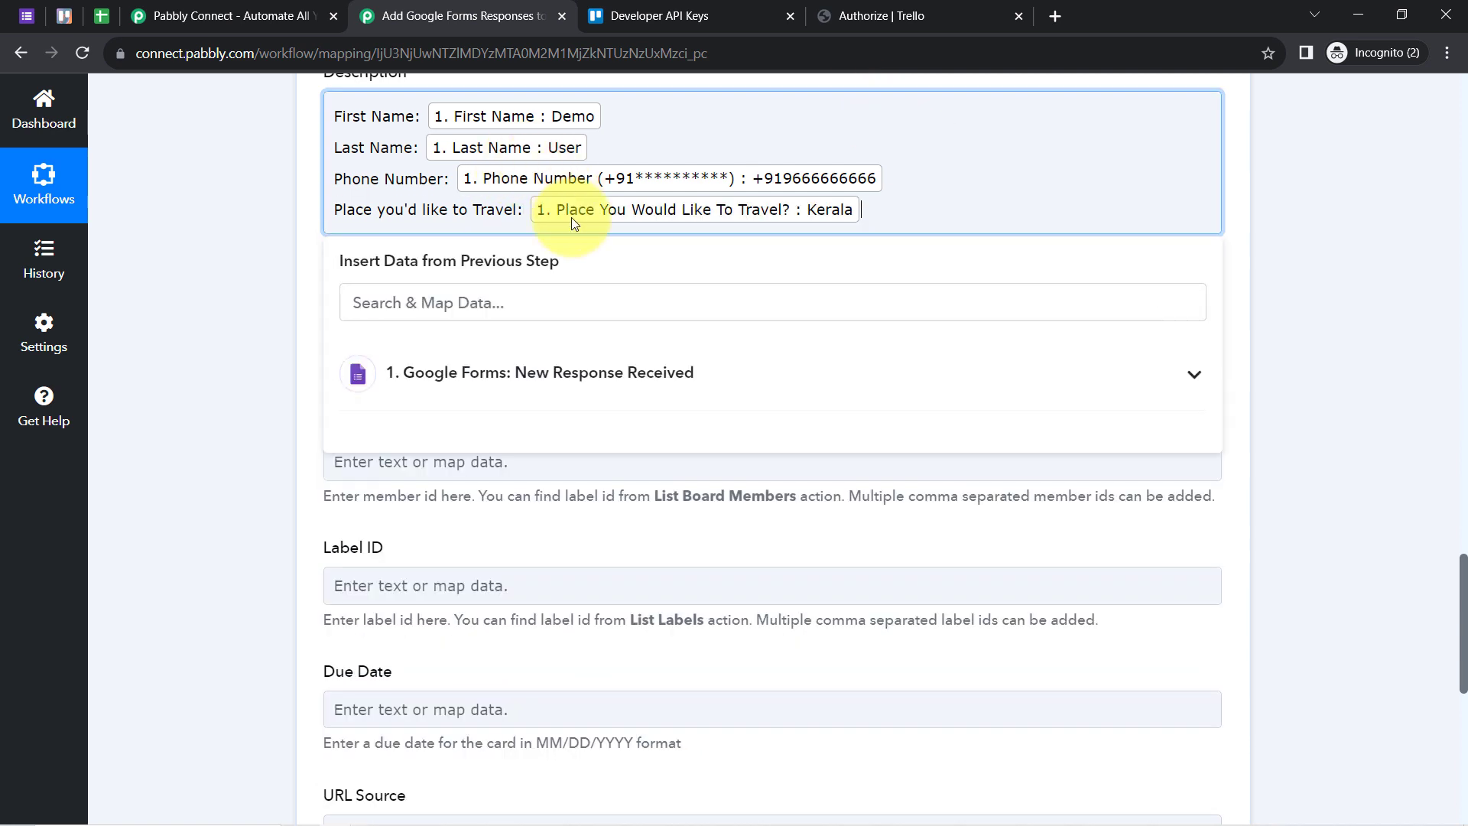
left_click(244, 296)
- Review the Position, Member ID, Label ID, Due Date and URL Source fields of the Trello card action
left_click(410, 449)
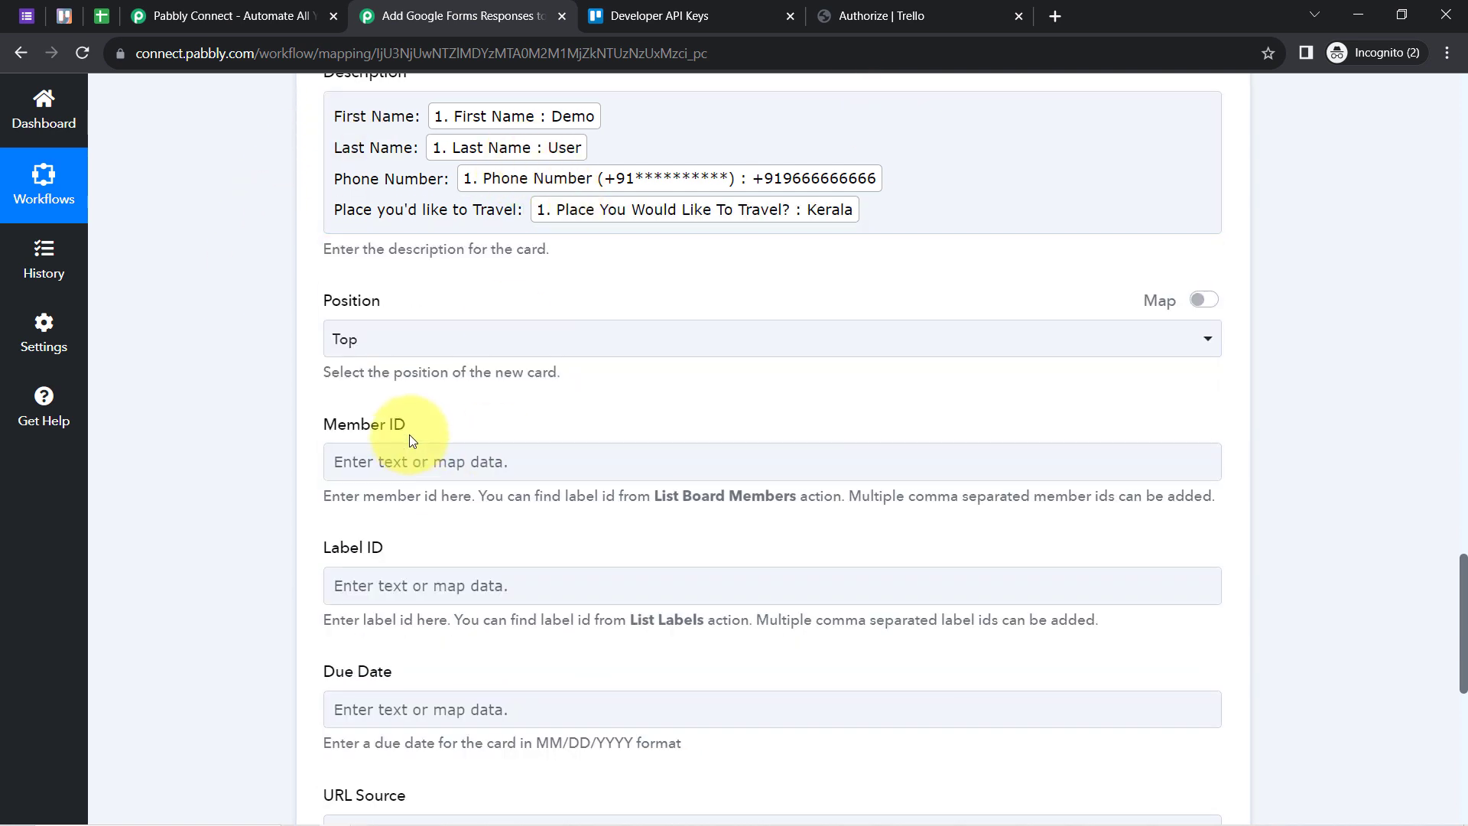
scroll(410, 434, "down", 1)
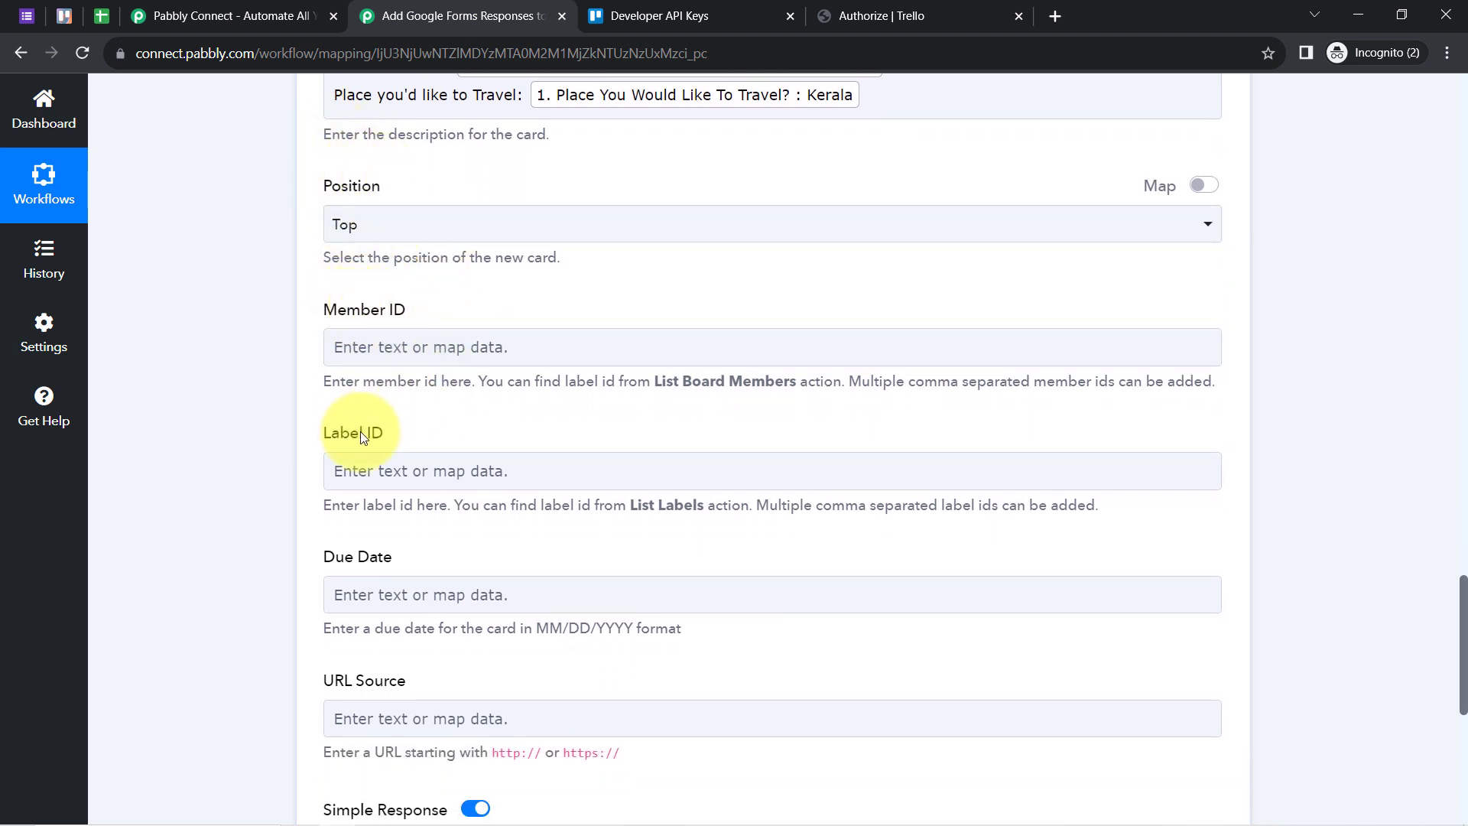
left_click(350, 348)
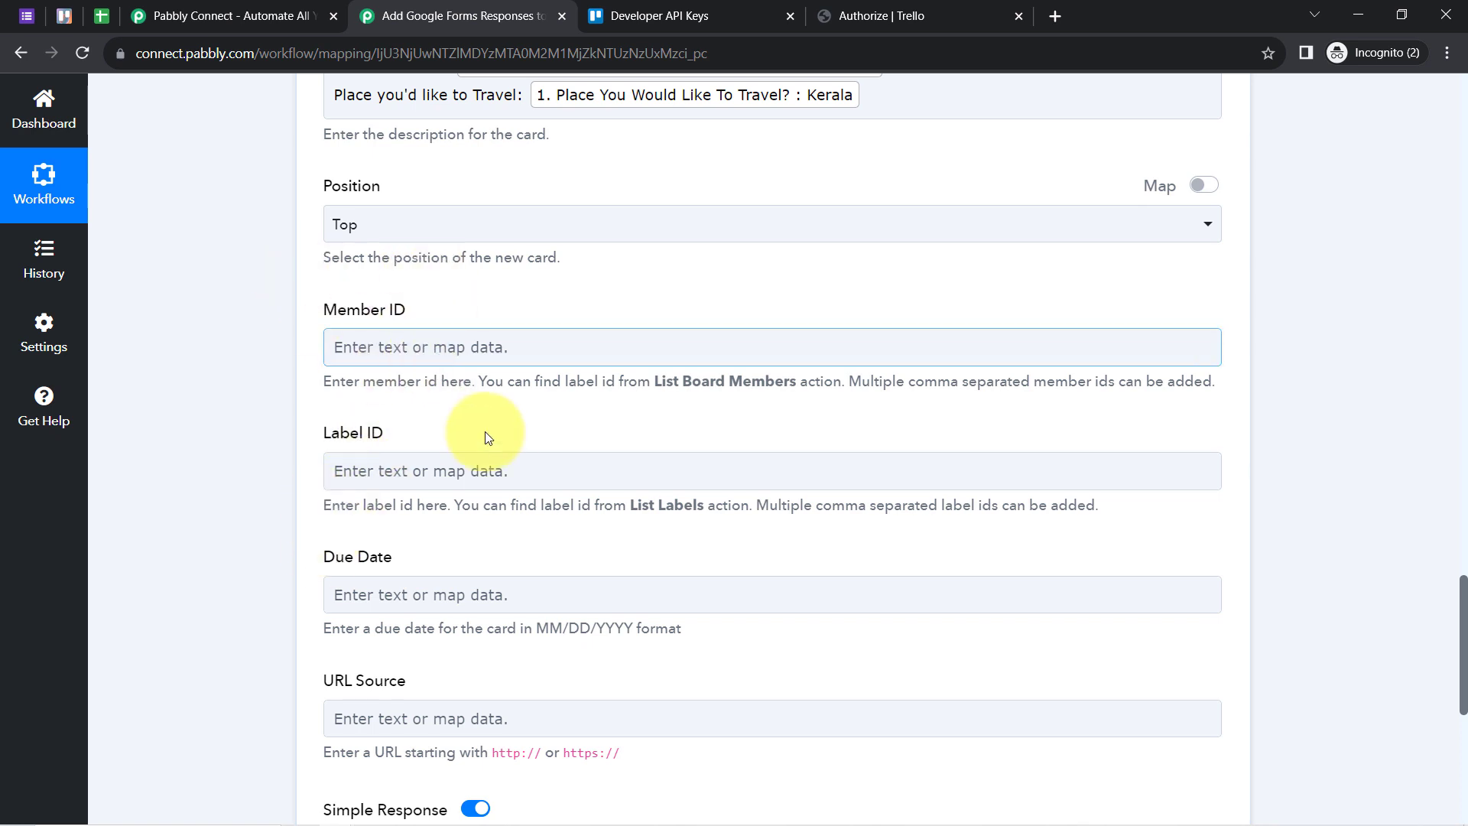
left_click(279, 370)
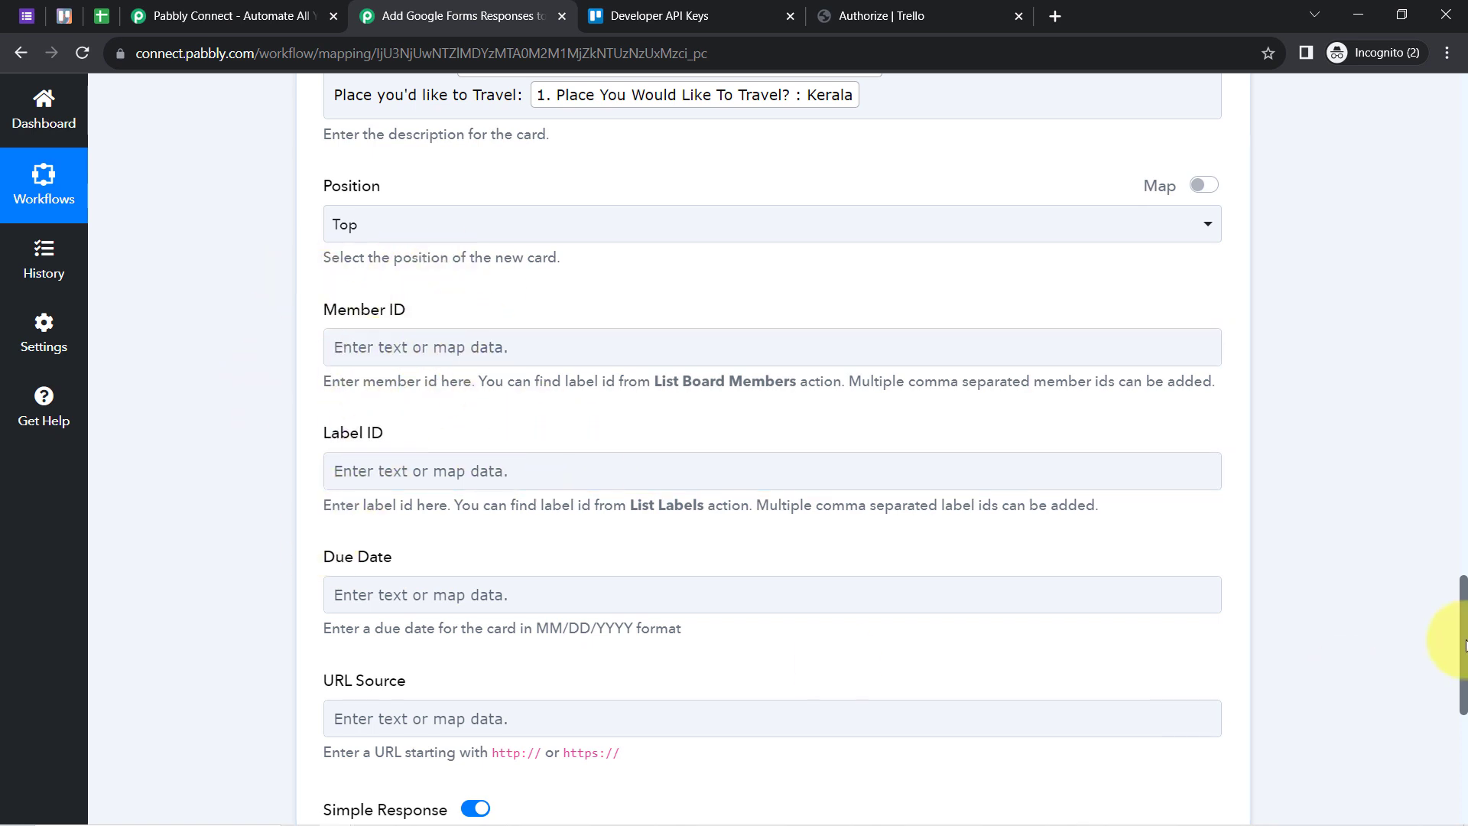
scroll(1464, 642, "down", 1)
scroll(1464, 642, "down", 3)
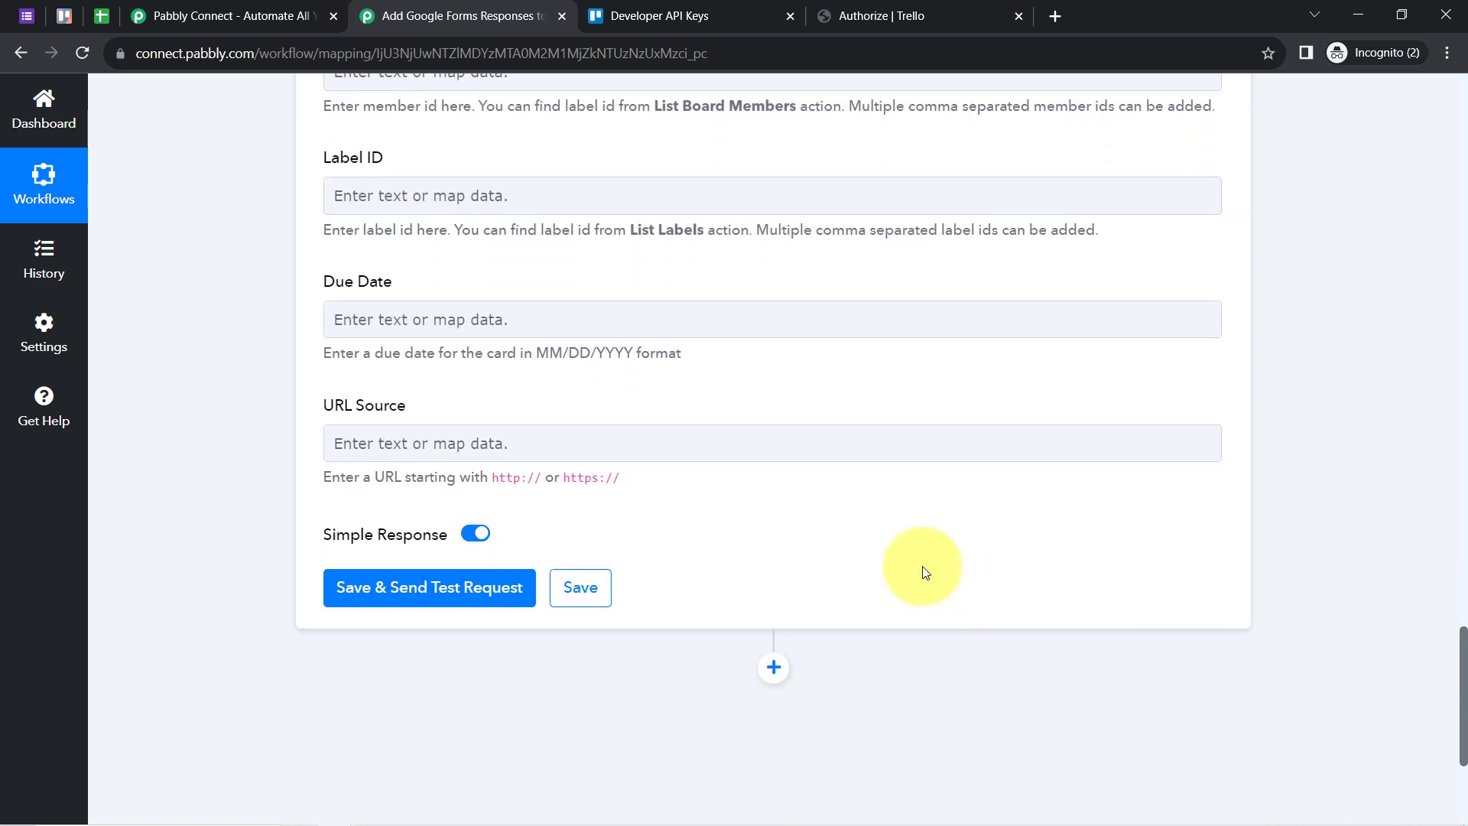
- Compare the Due Date field's required date format with the Timestamp value in the Google Forms trigger response
left_click(730, 445)
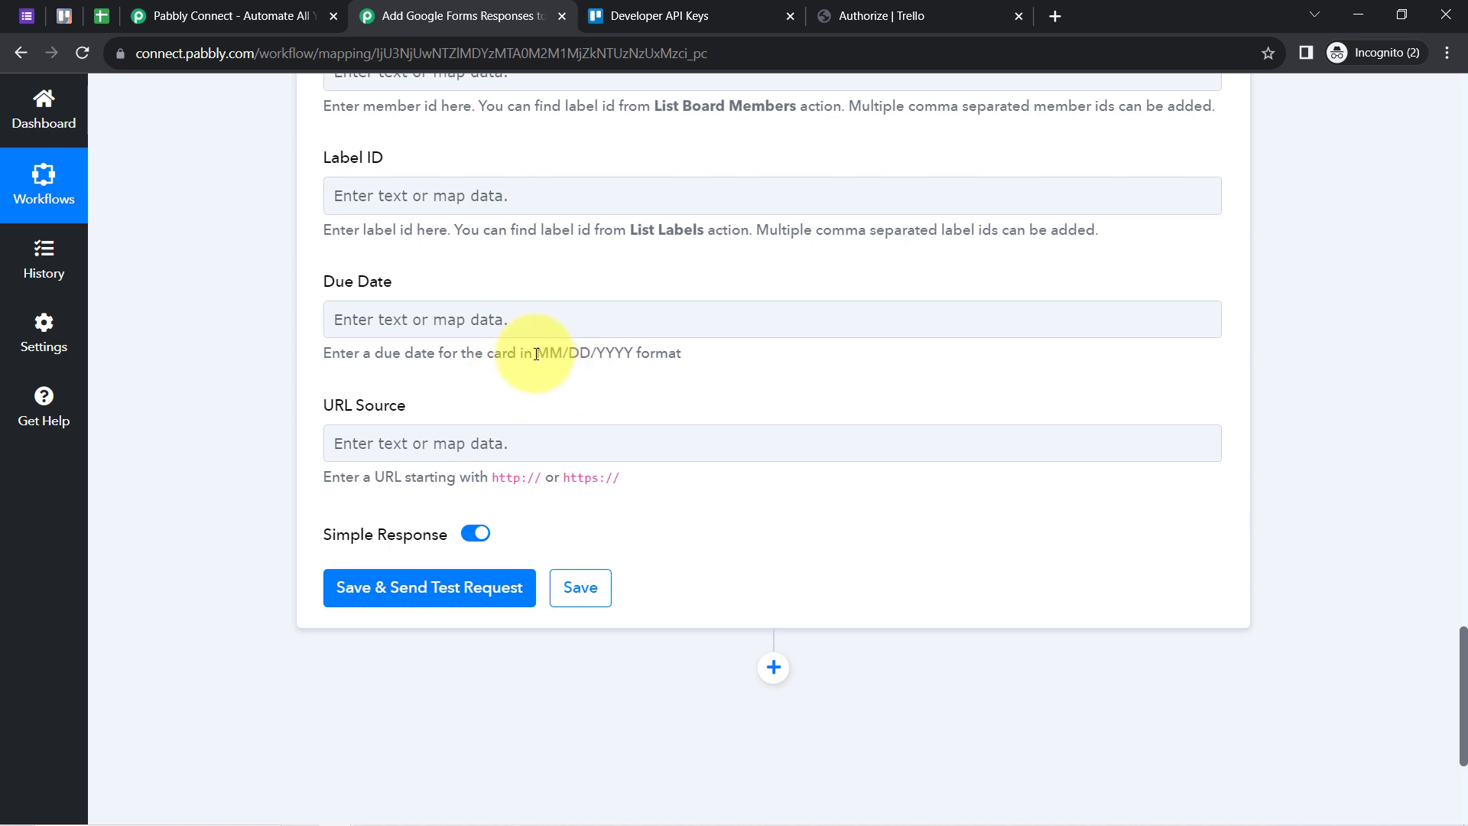
left_click_drag(536, 353, 634, 351)
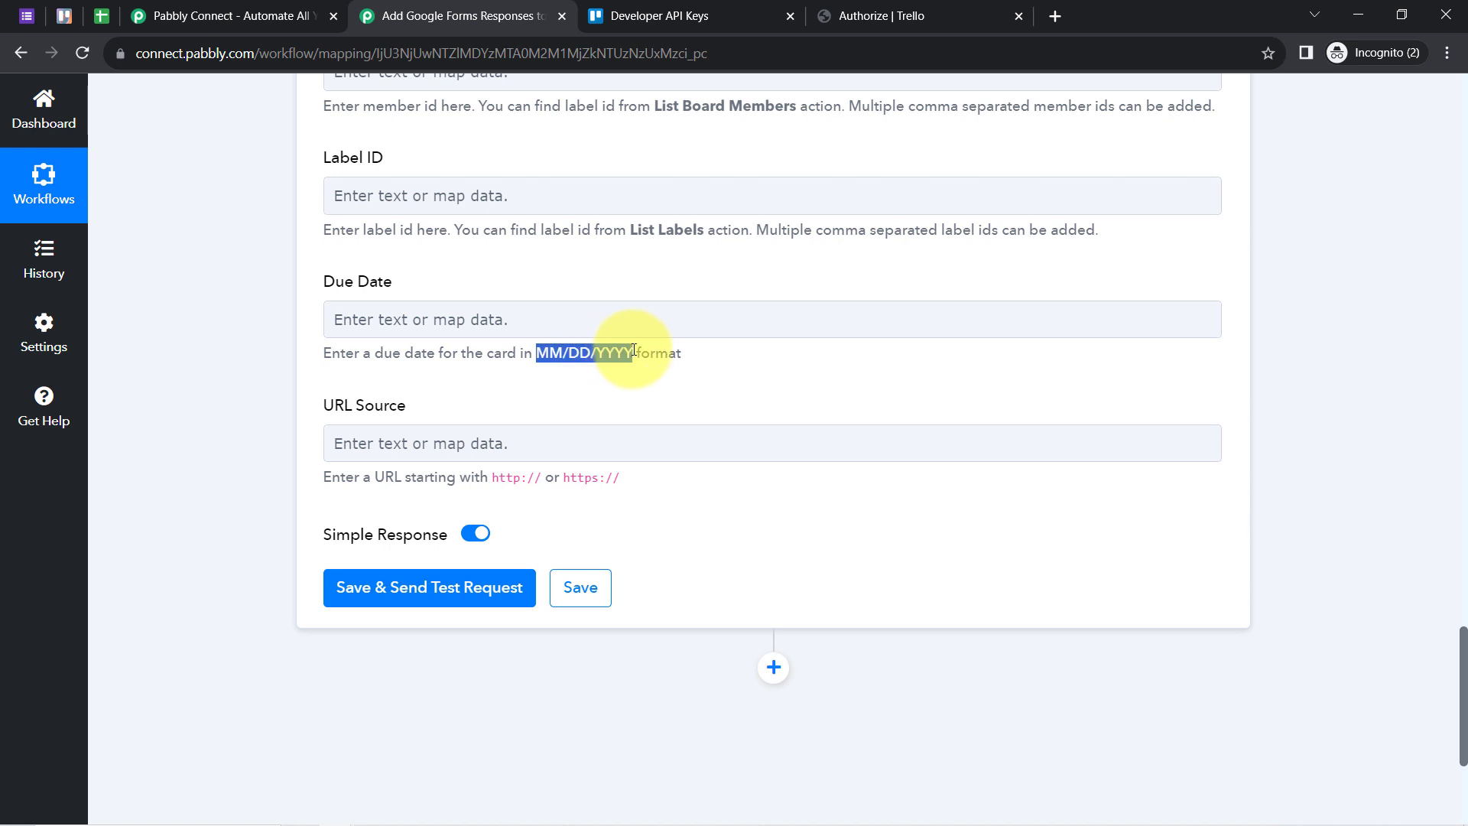
scroll(1451, 632, "up", 7)
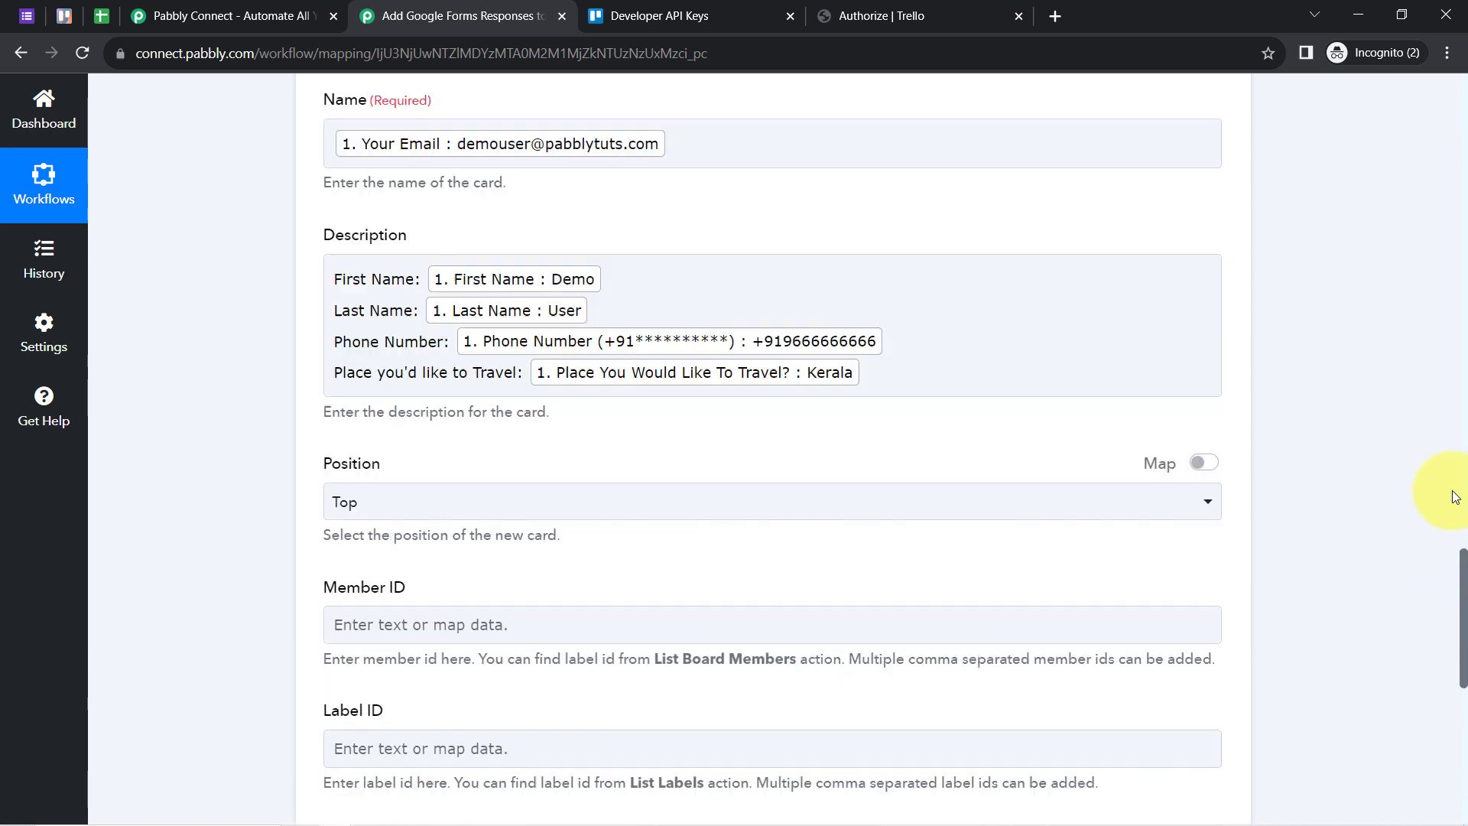
scroll(1454, 497, "up", 15)
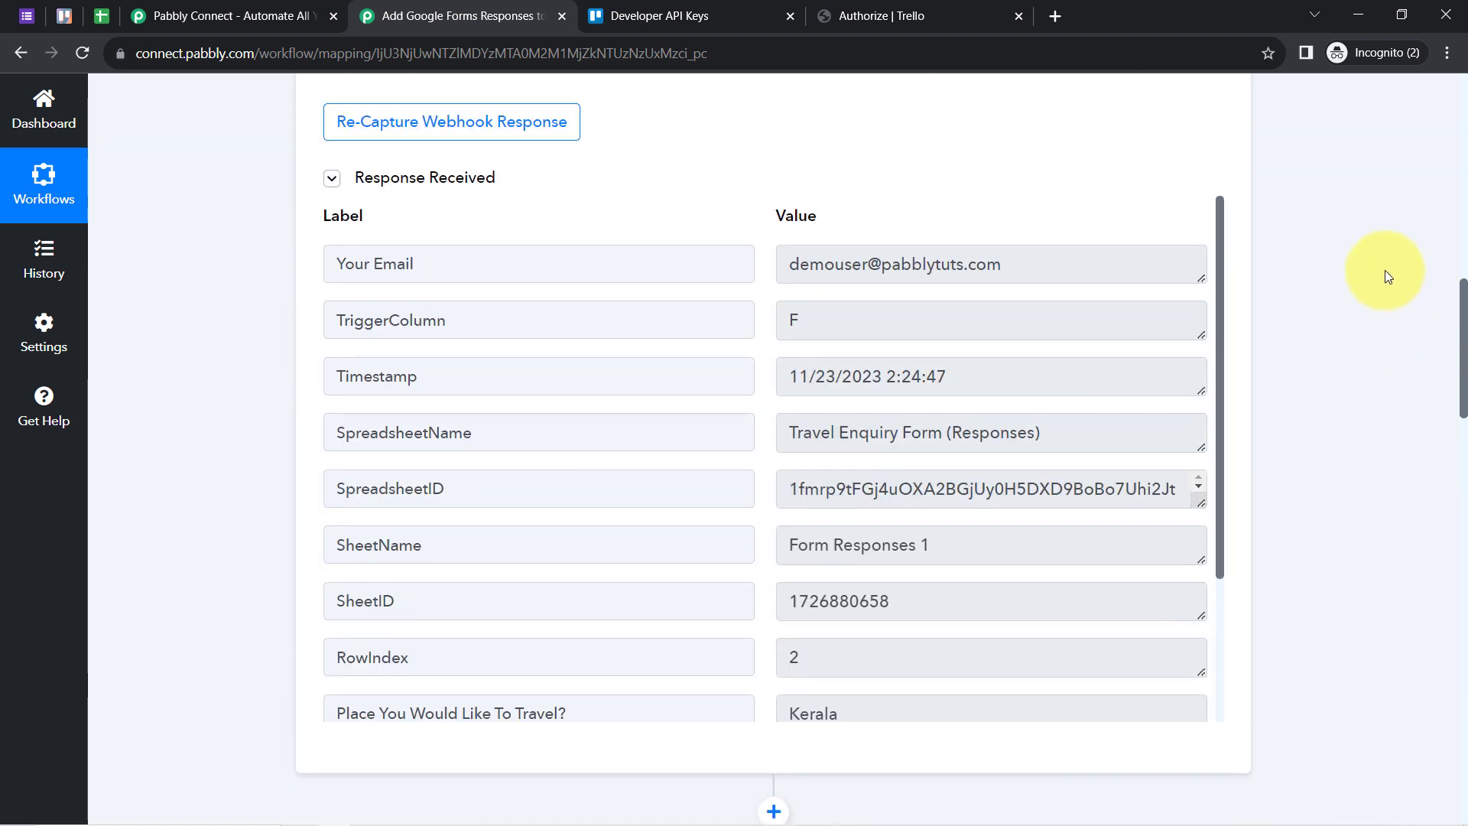
scroll(1386, 272, "up", 2)
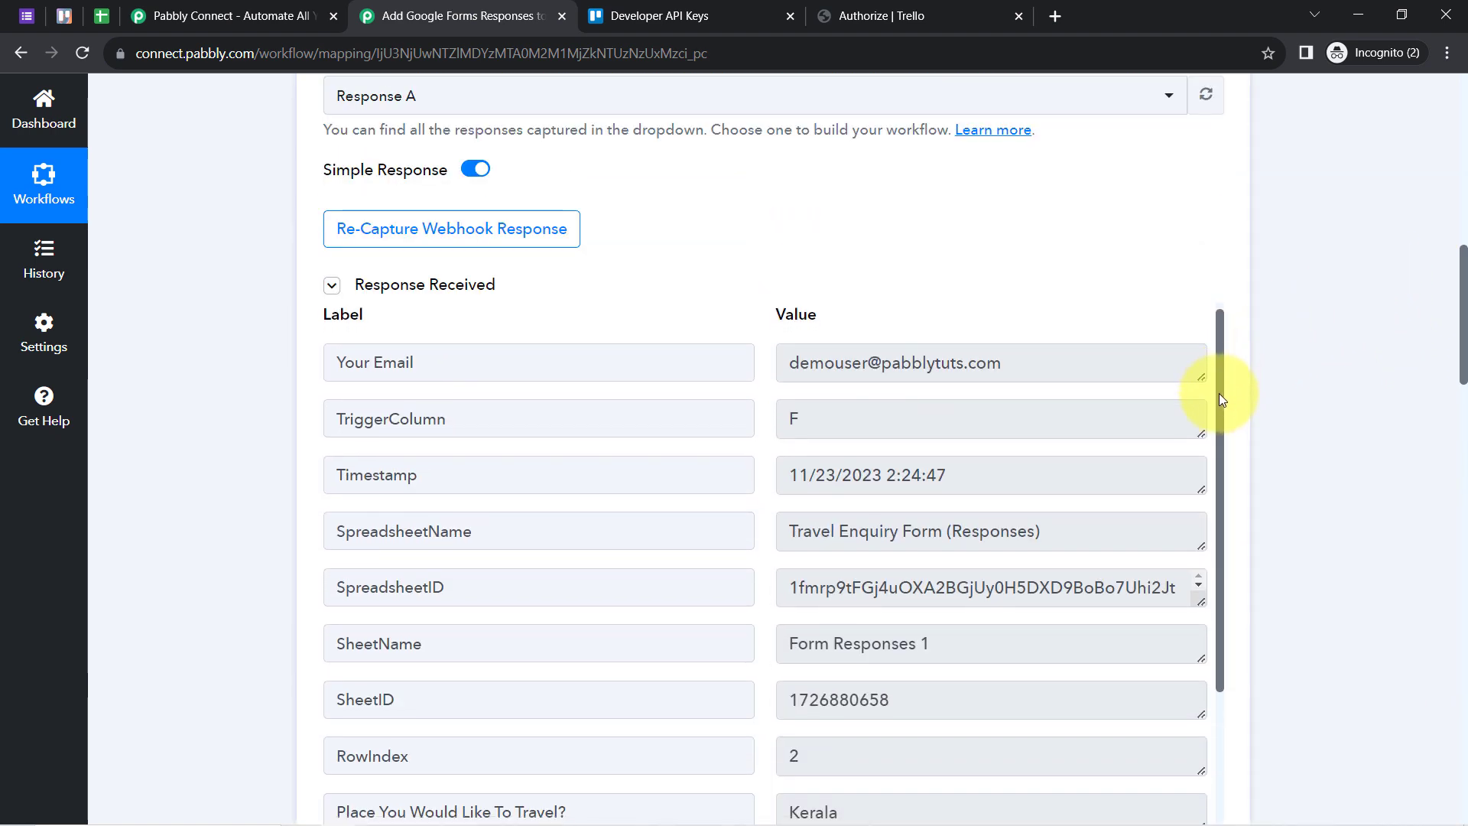
left_click_drag(1220, 397, 1196, 623)
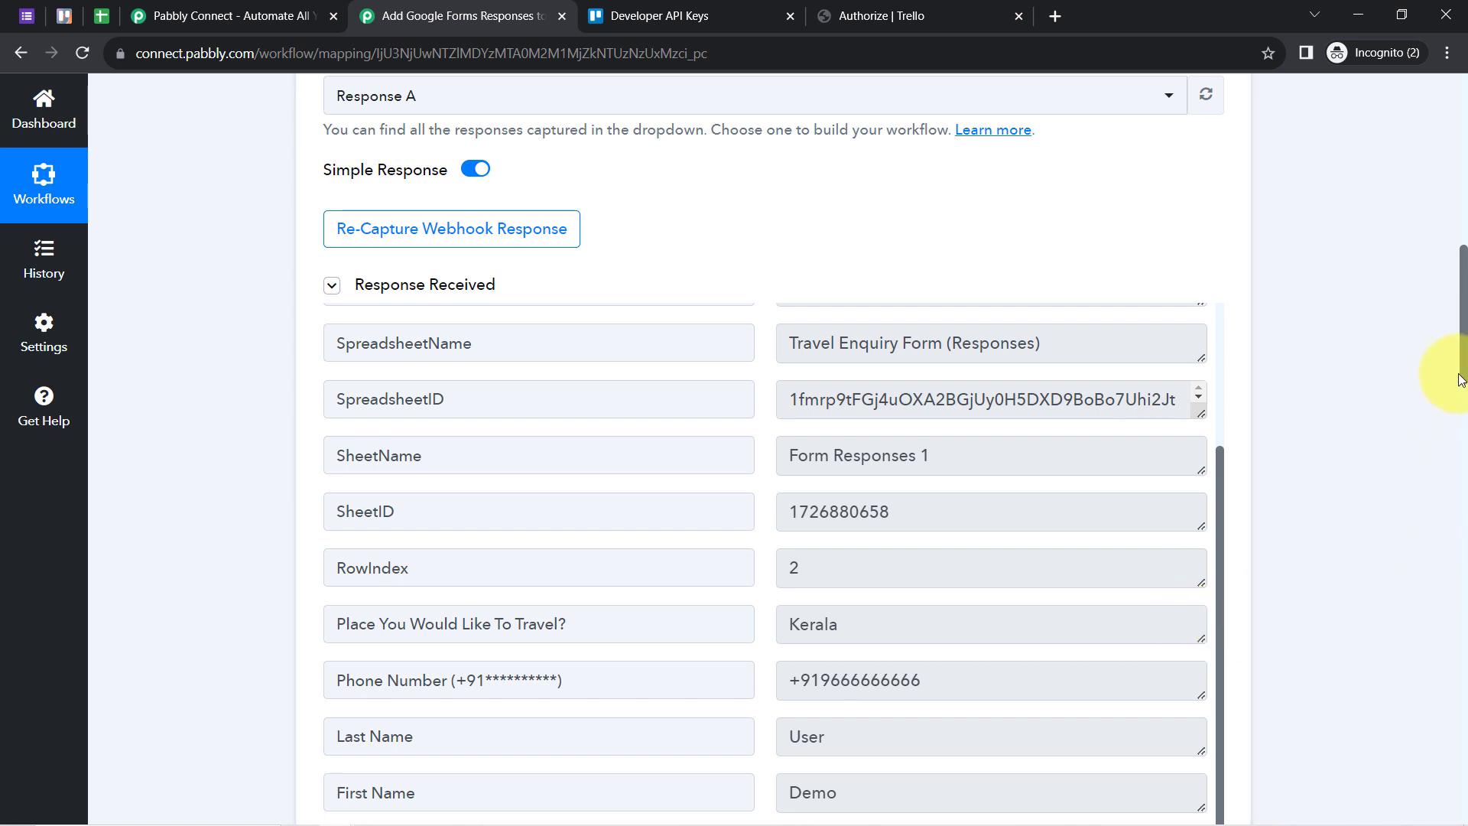
scroll(1458, 387, "down", 3)
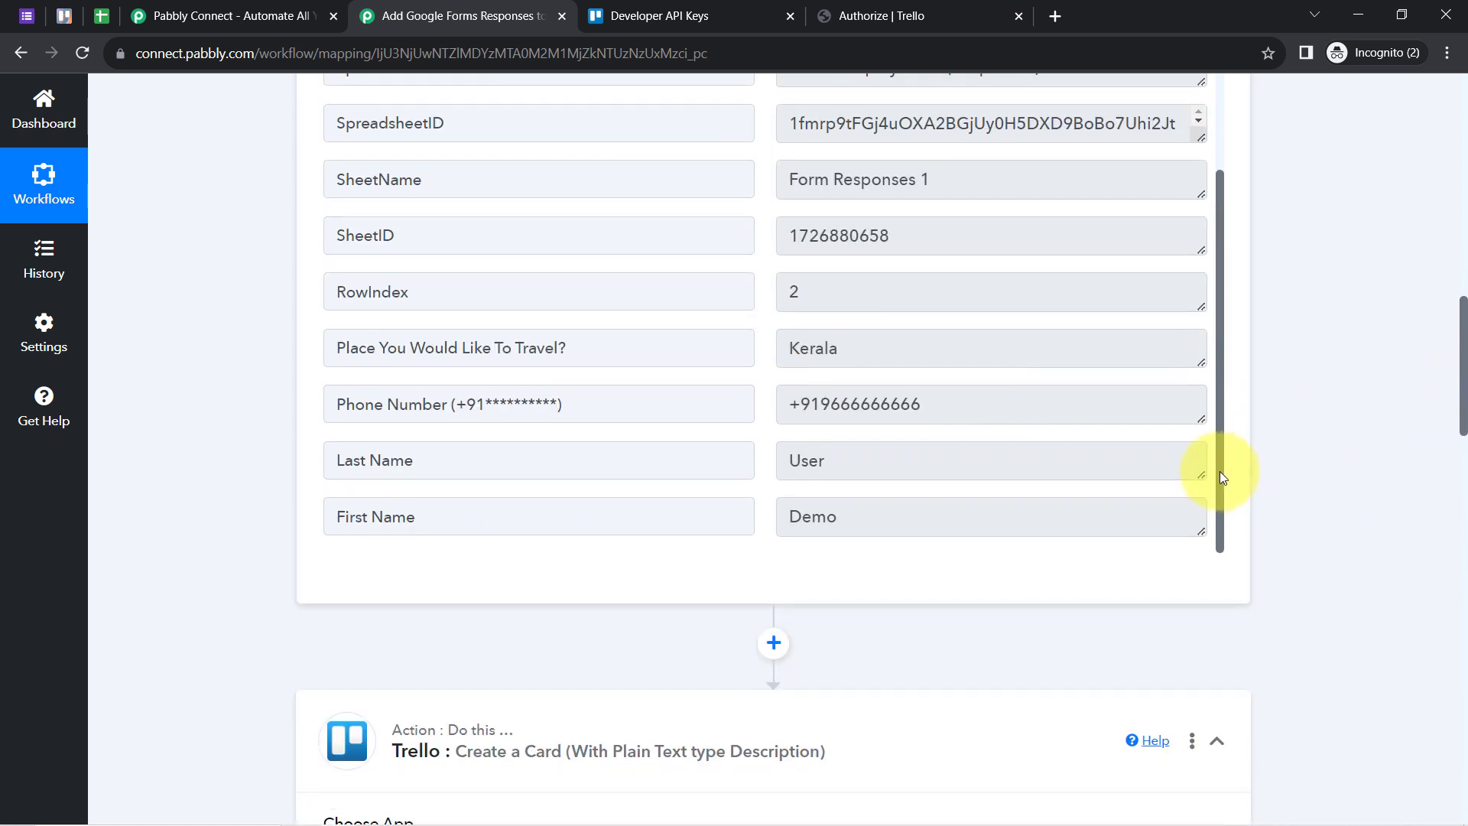
scroll(1221, 476, "up", 3)
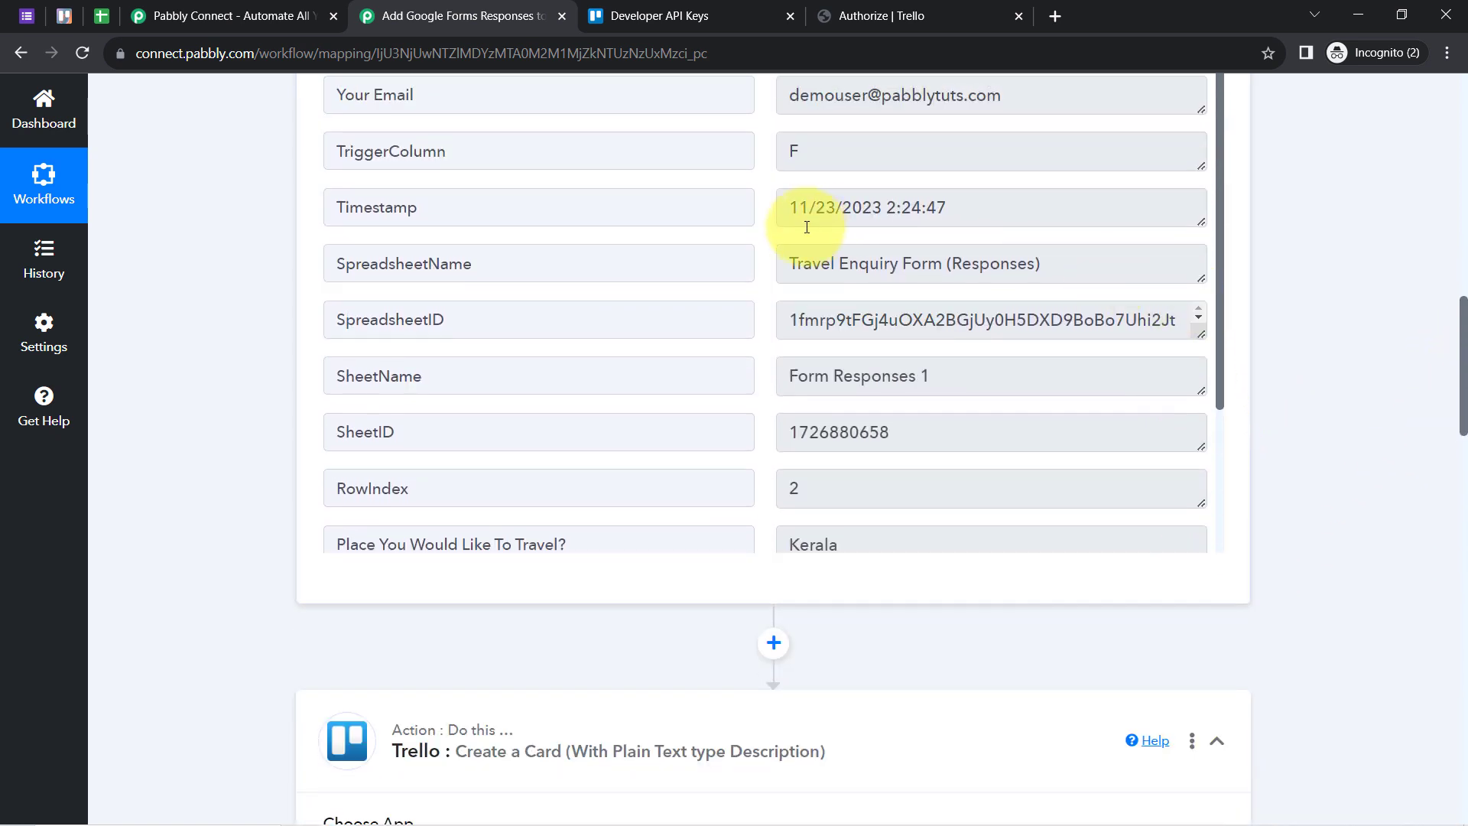
triple_click(839, 214)
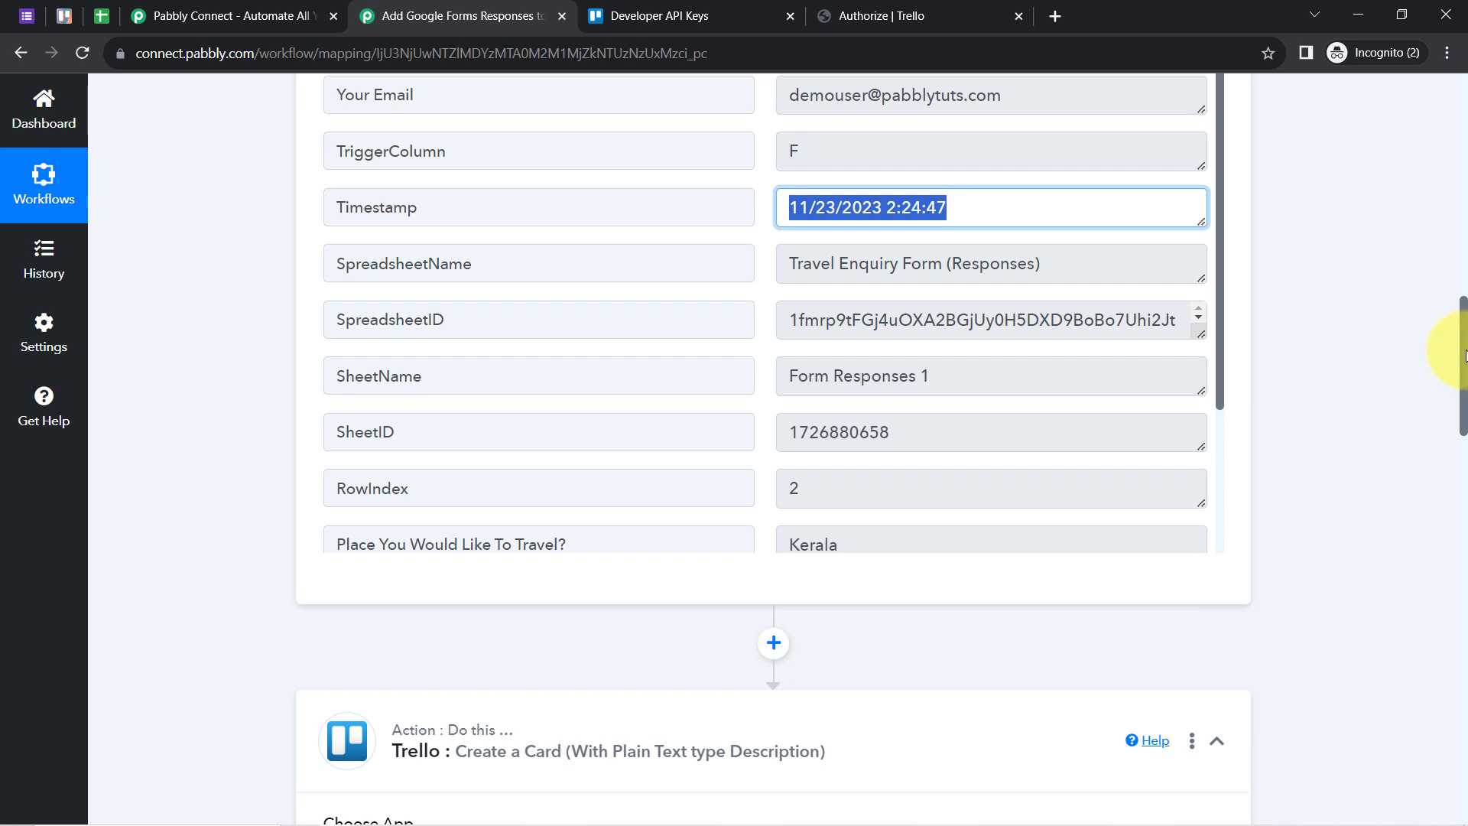
- Review the board, list, name and description mappings of the Trello card action
left_click_drag(1465, 356, 1465, 394)
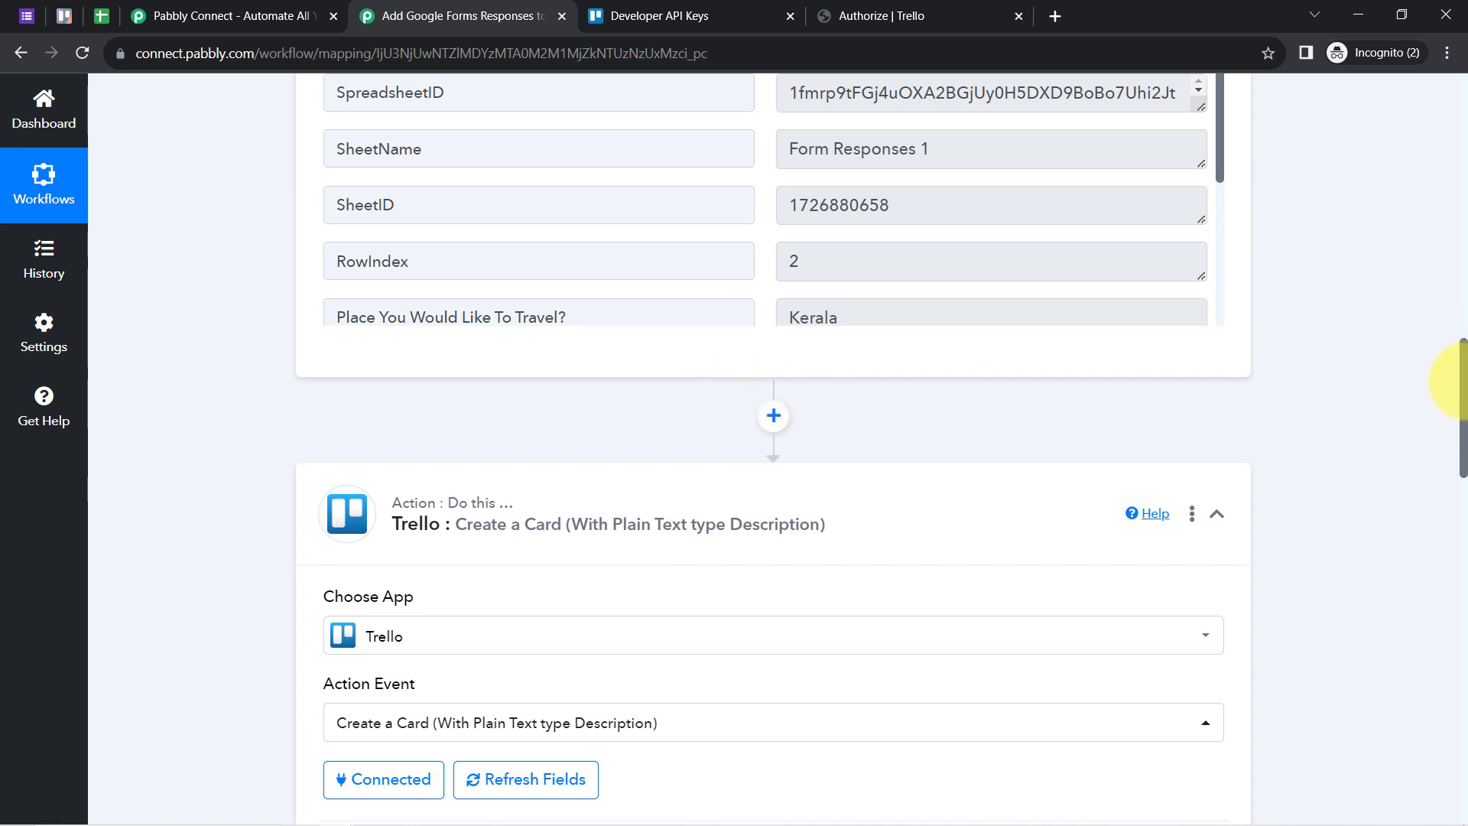
left_click_drag(1460, 380, 1465, 609)
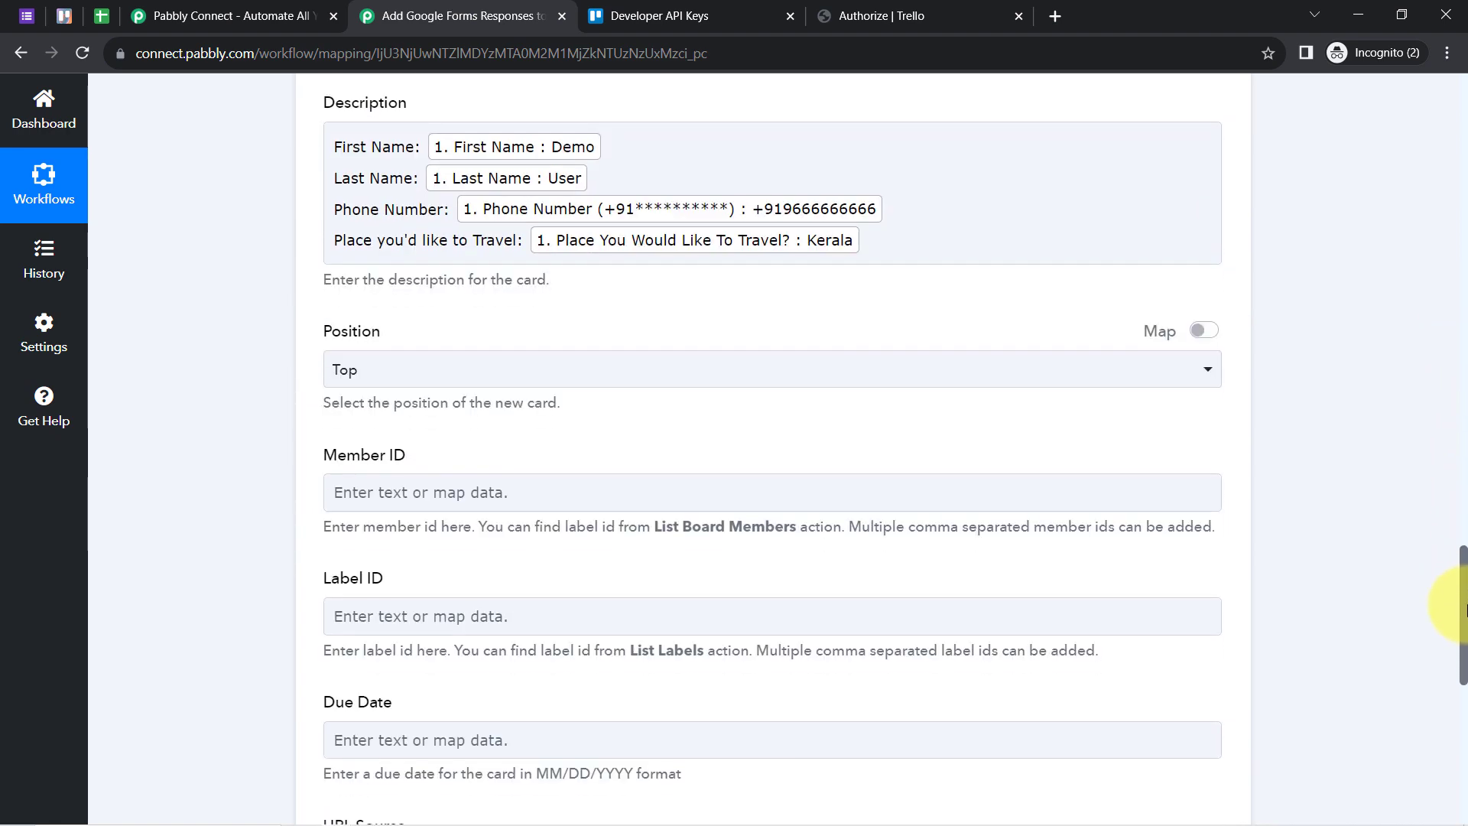
scroll(1453, 610, "down", 8)
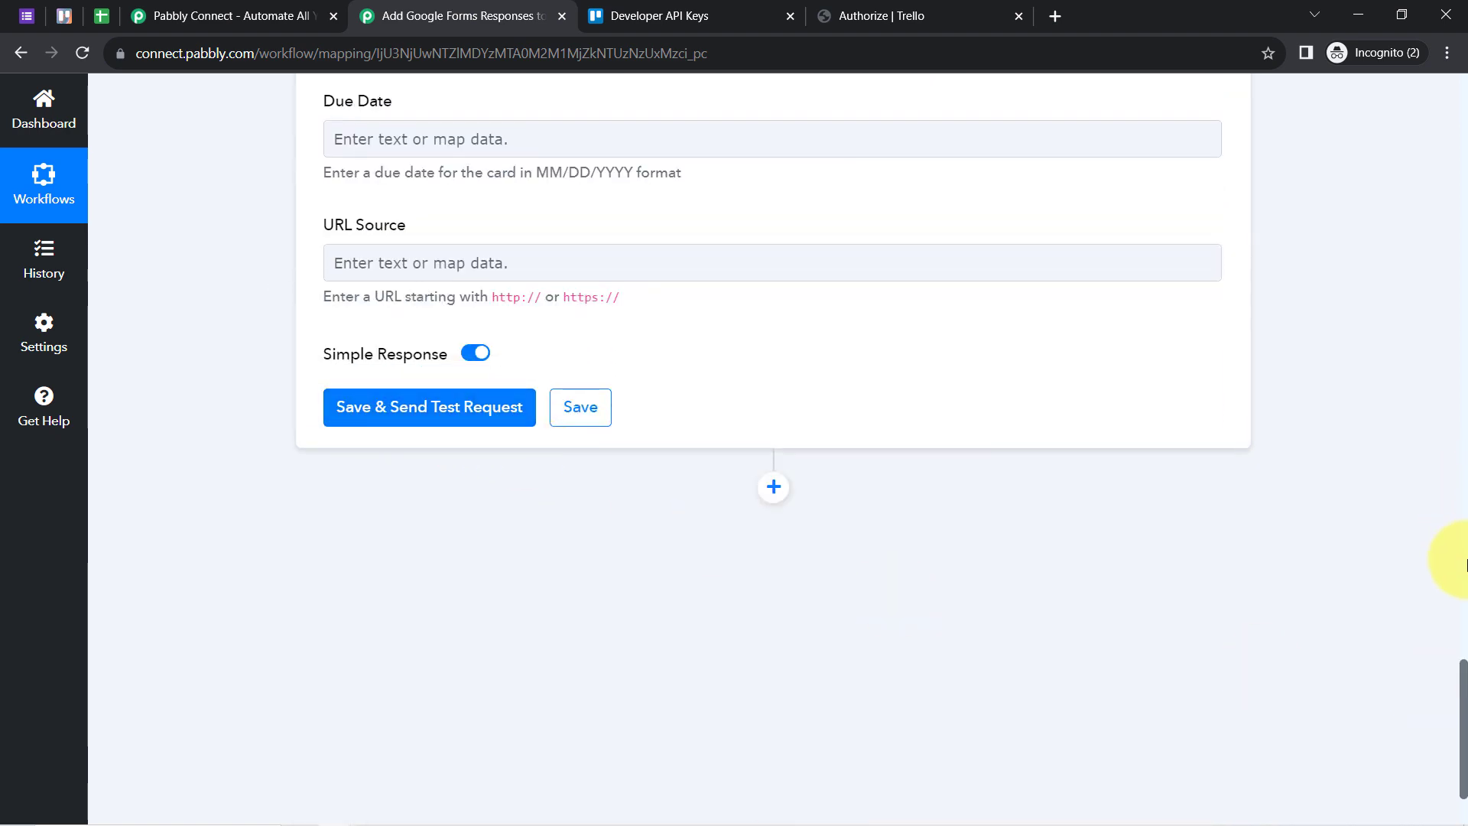
left_click_drag(1462, 681, 1445, 493)
scroll(1445, 493, "up", 1)
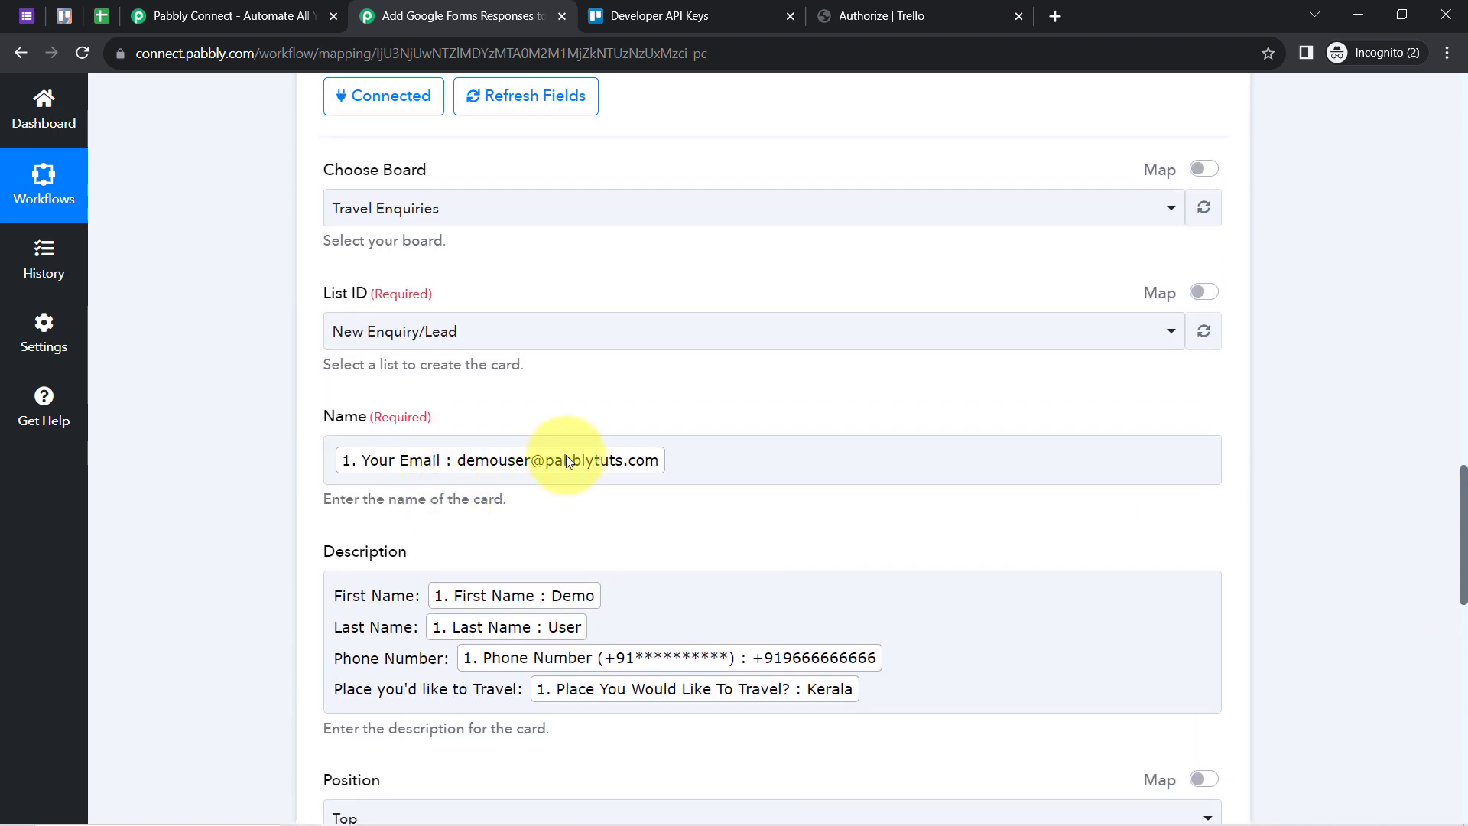
- Check the New Enquiry/Lead list in Trello, return to Pabbly Connect, and save the card action with a test request
left_click(61, 7)
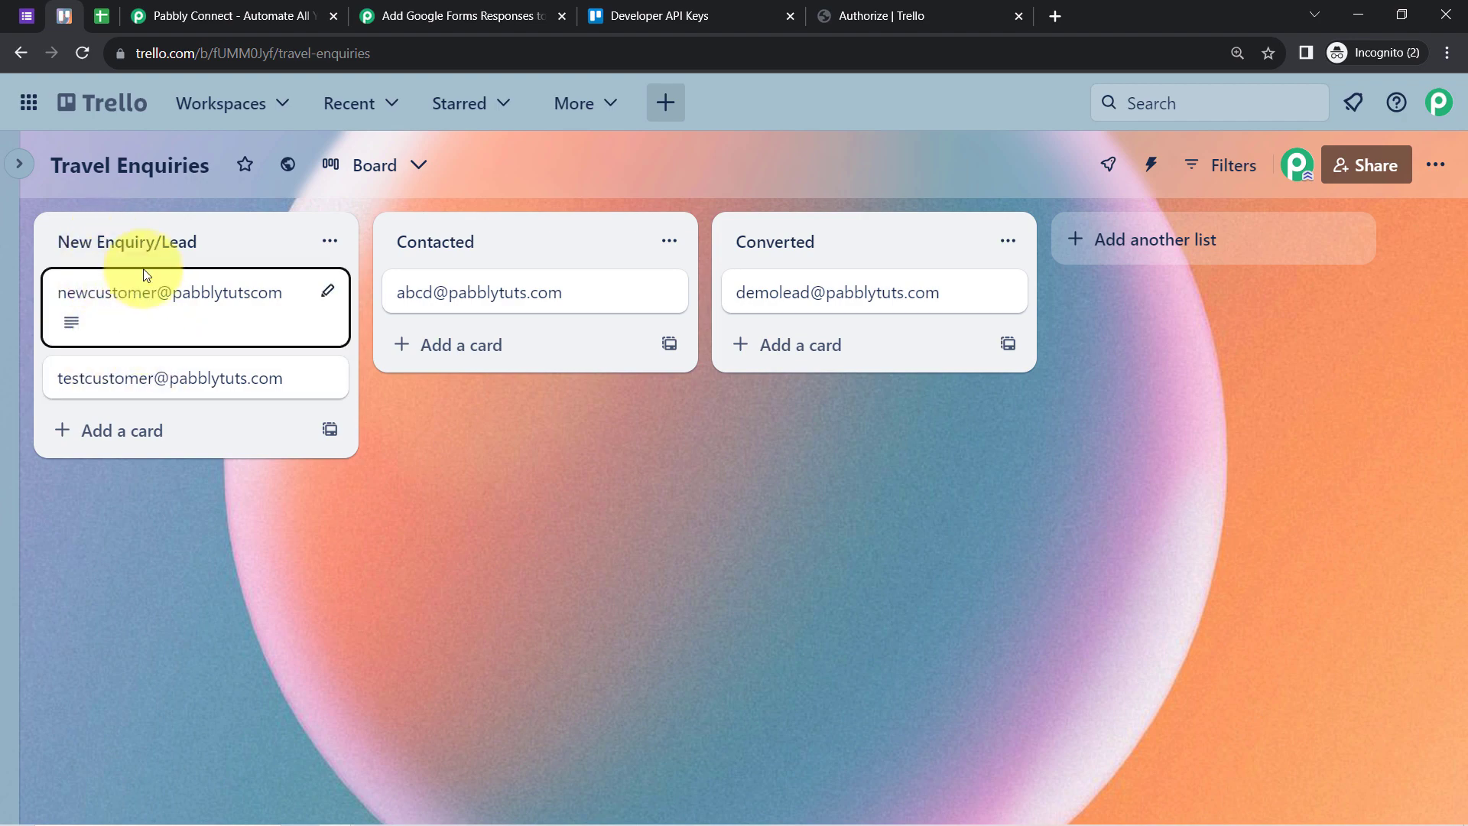
left_click(413, 15)
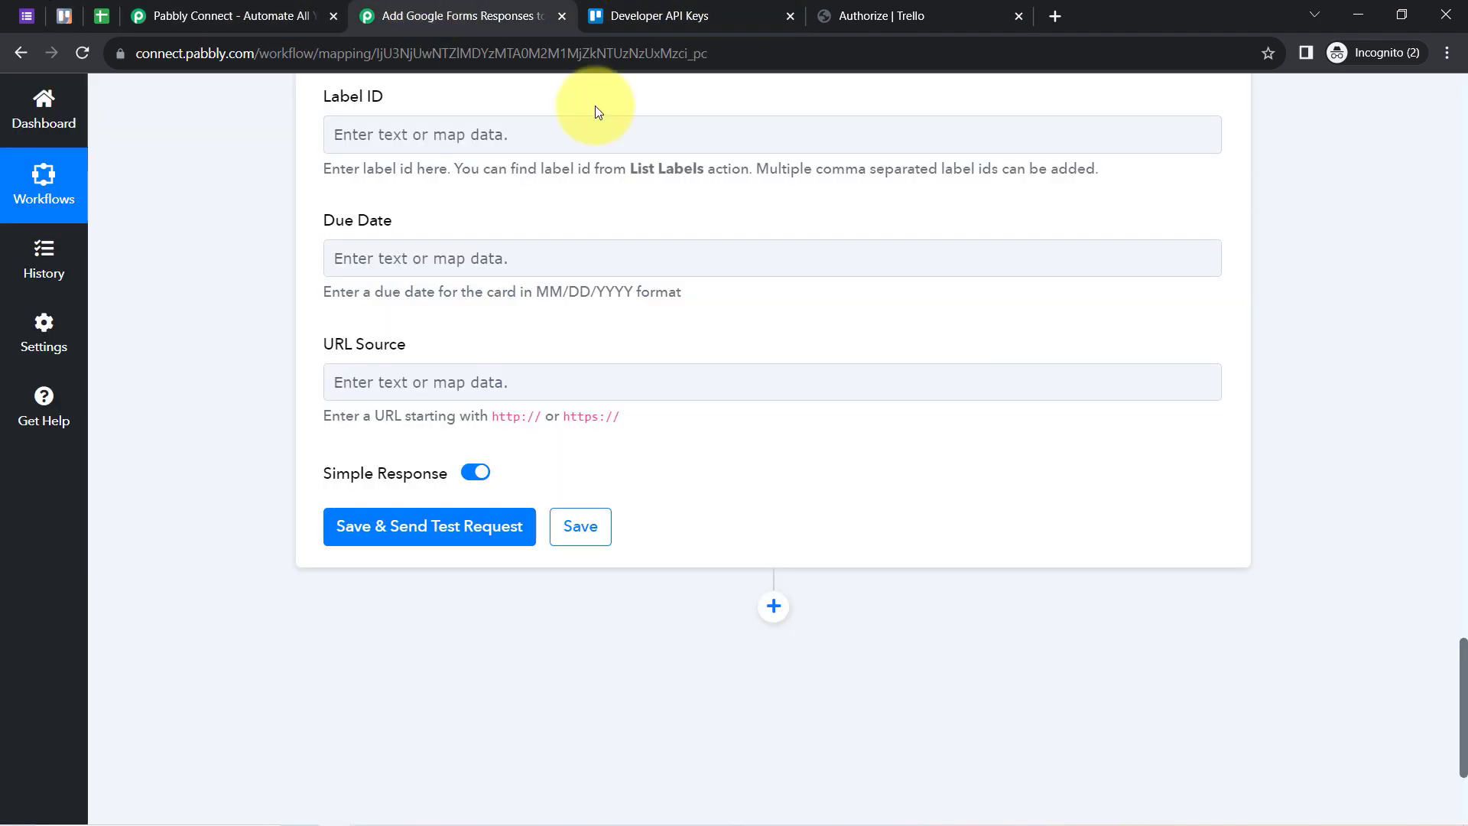
left_click(390, 527)
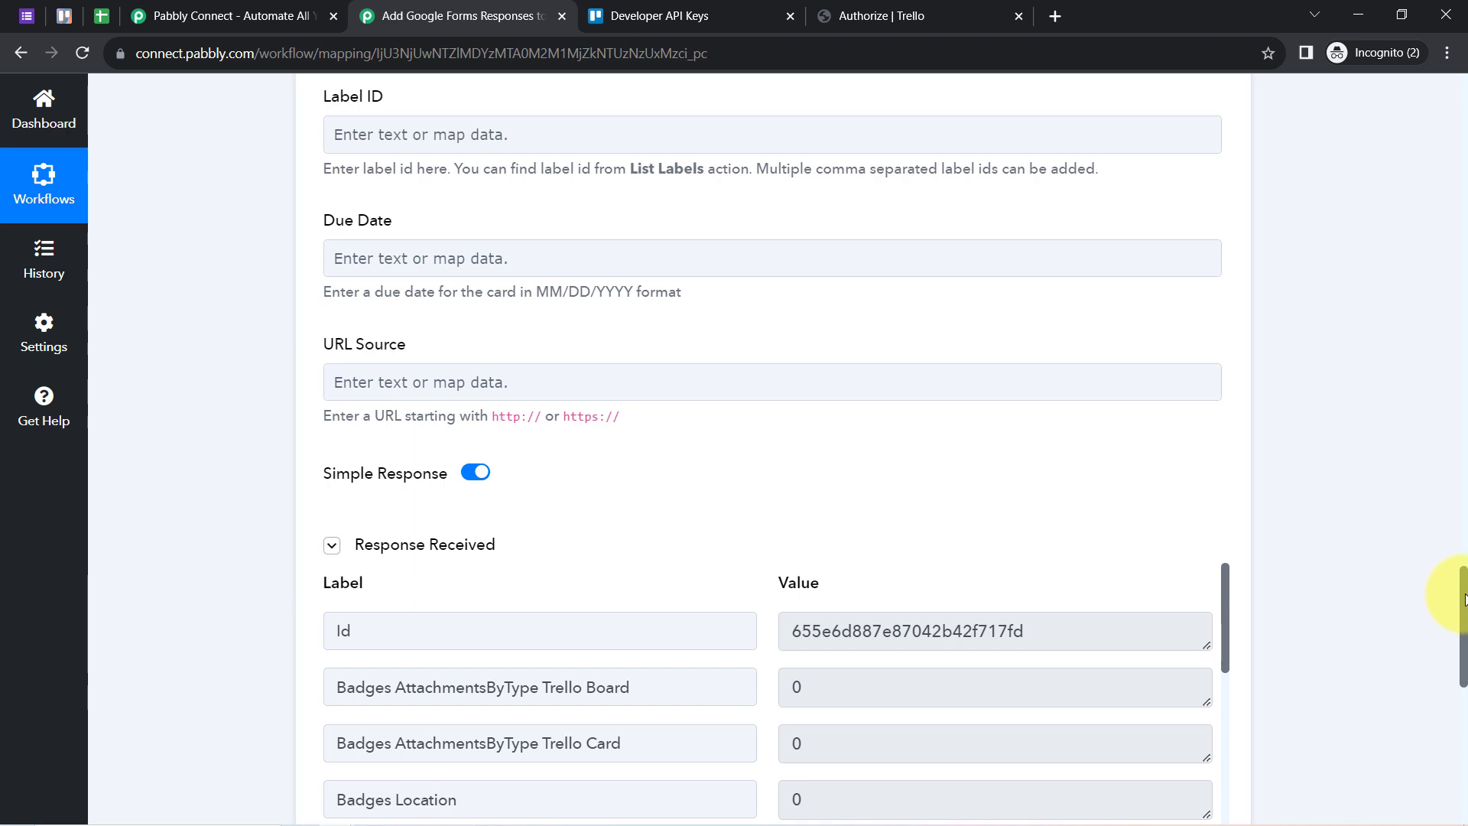
left_click_drag(1456, 606, 1444, 684)
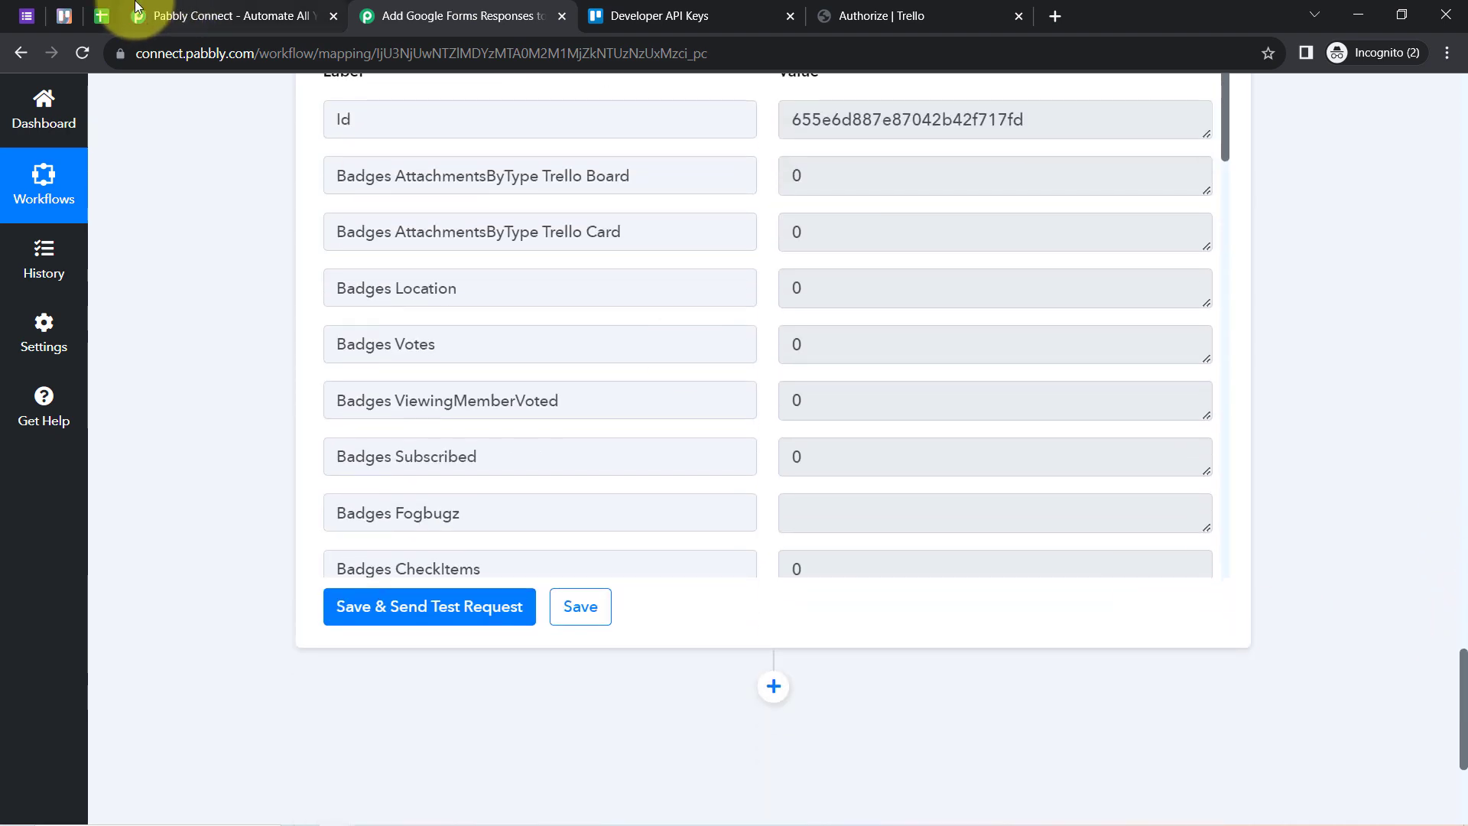
- Switch to the Travel Enquiries board in Trello and inspect the description of the newest card in New Enquiry/Lead
left_click(66, 14)
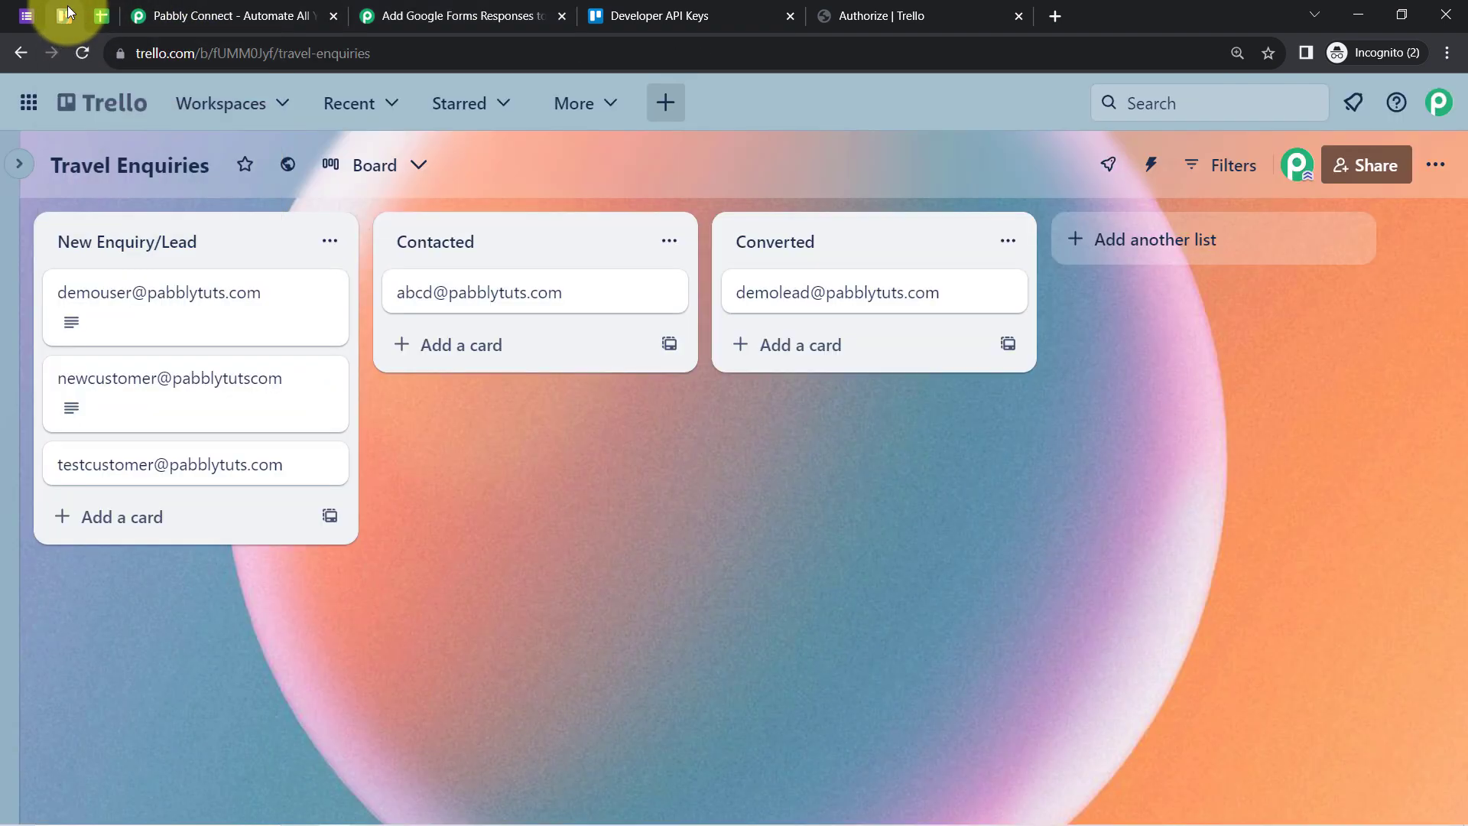
left_click(174, 299)
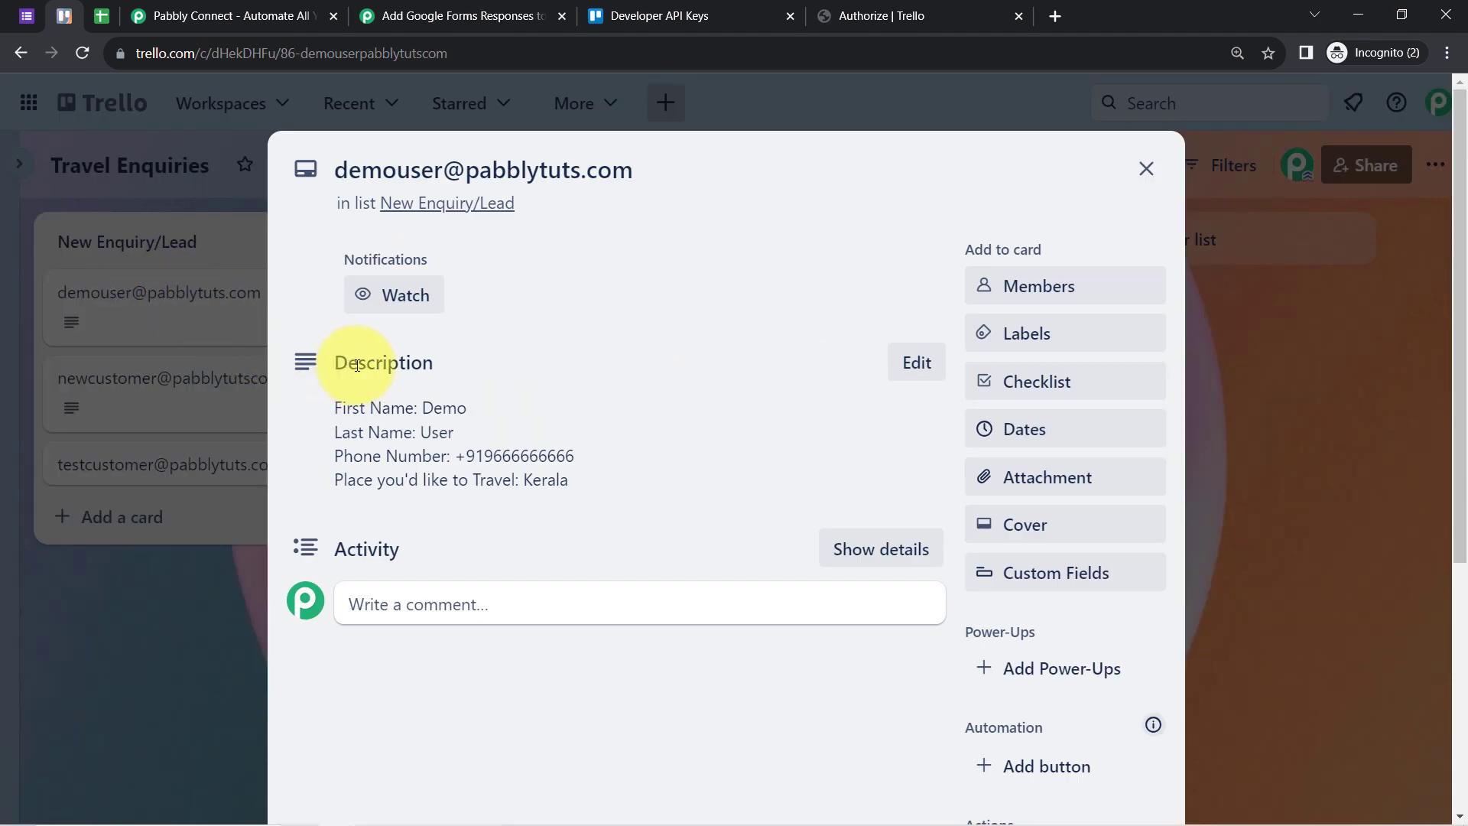
left_click_drag(348, 362, 450, 365)
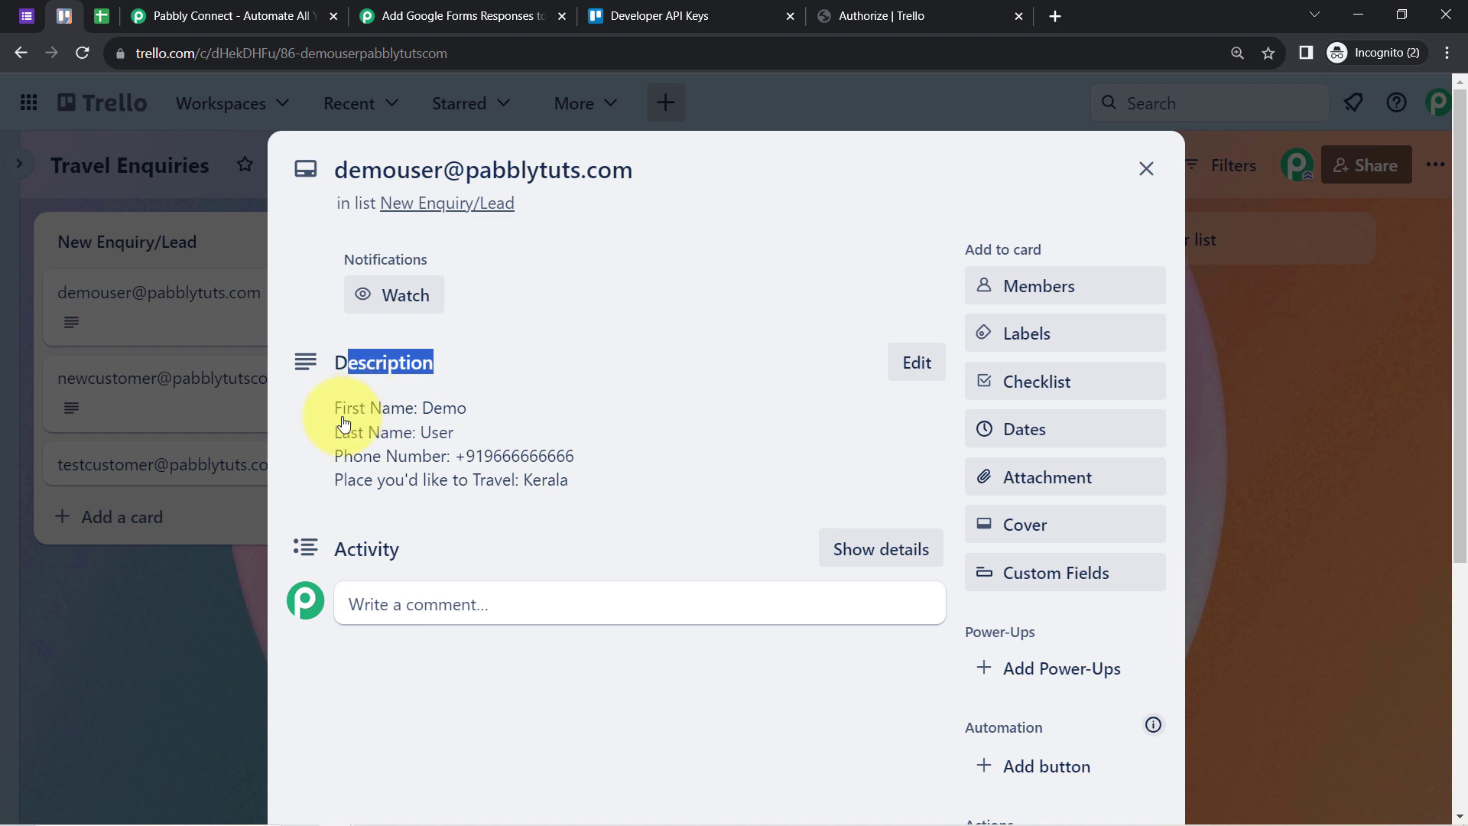
left_click_drag(342, 408, 467, 495)
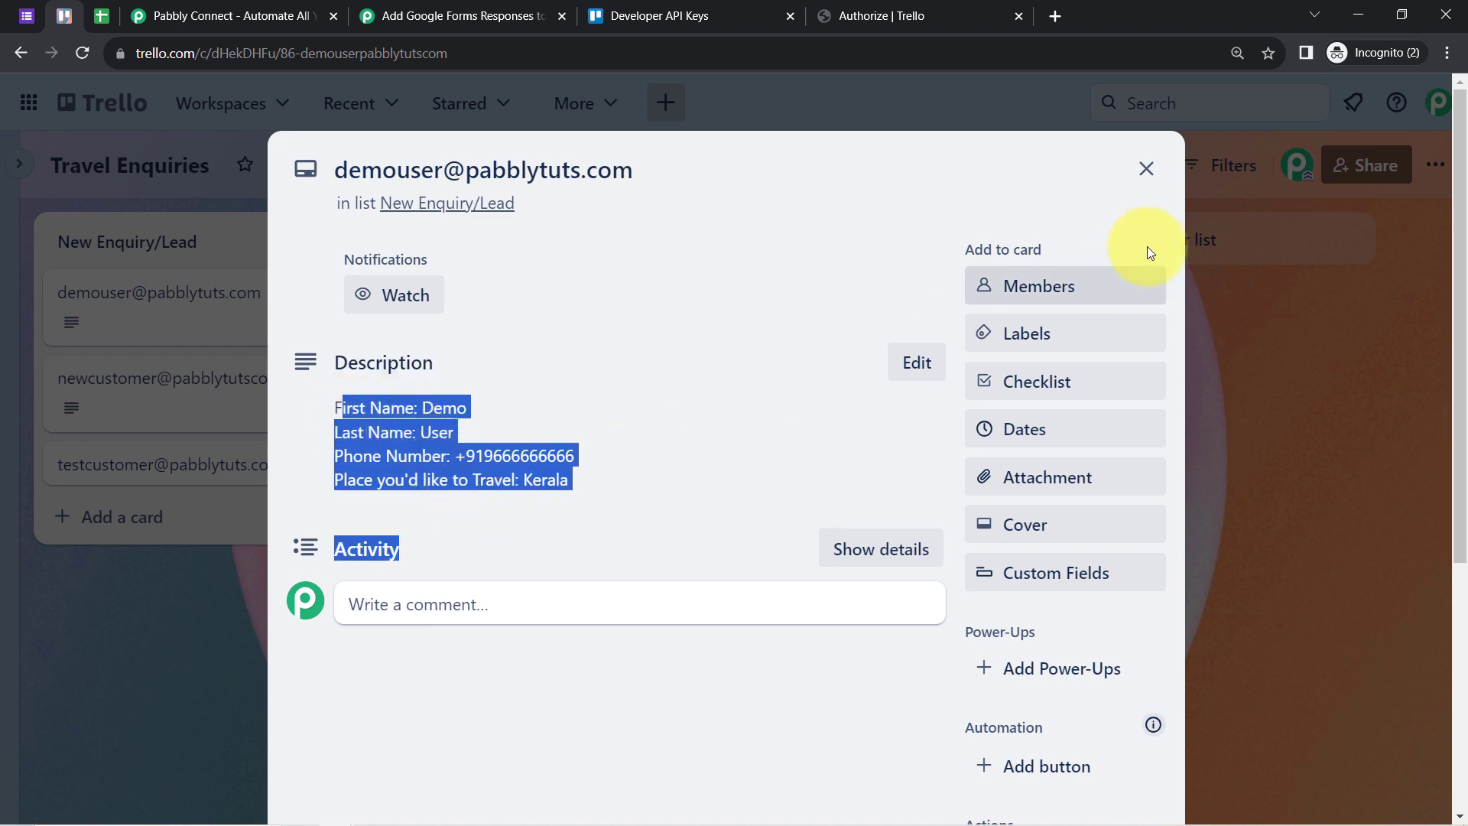
left_click(1145, 167)
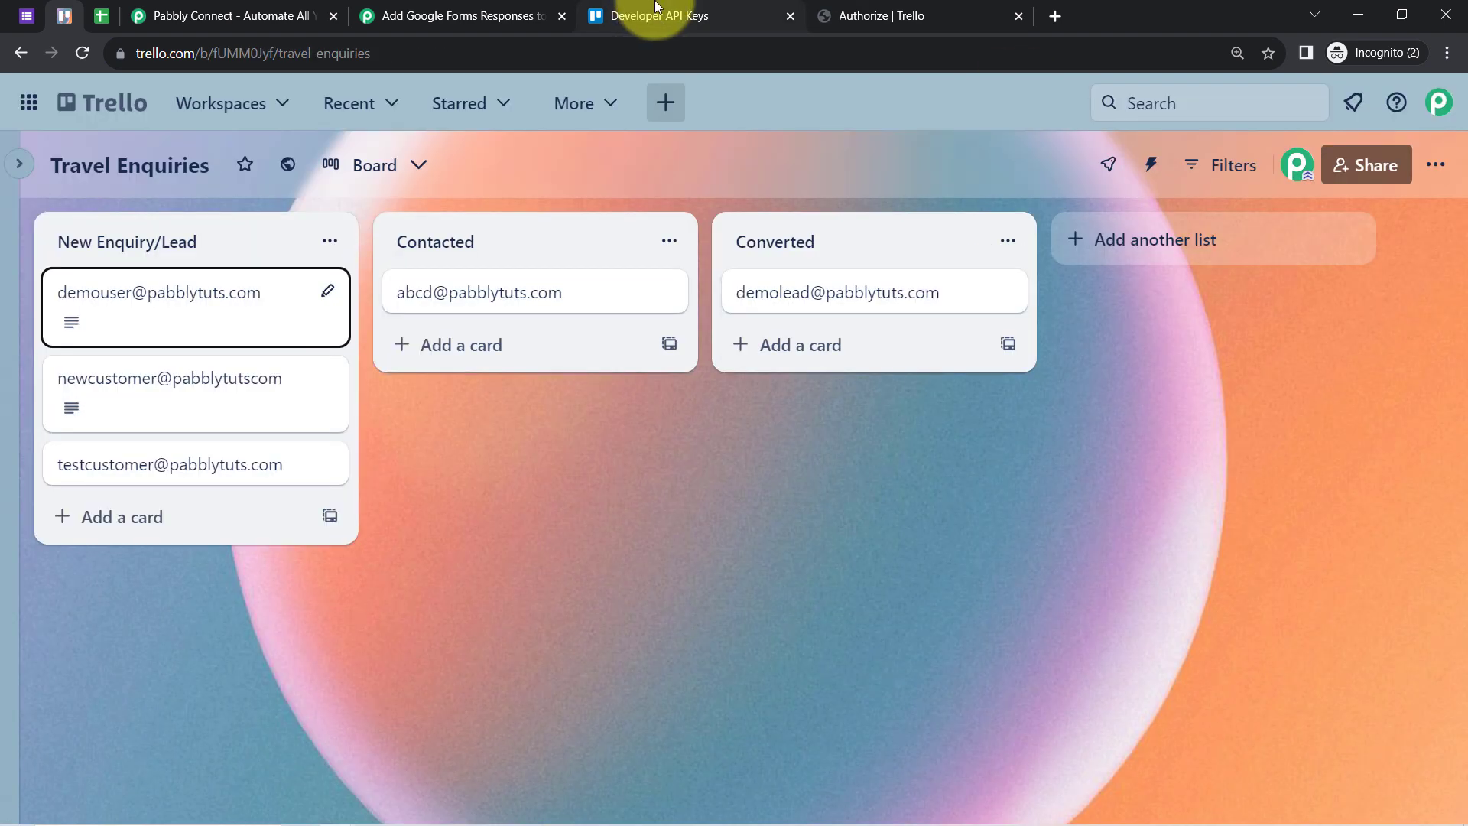
- Close the Developer API Keys and Authorize | Trello pages and return to the Pabbly Connect workflow
left_click(651, 10)
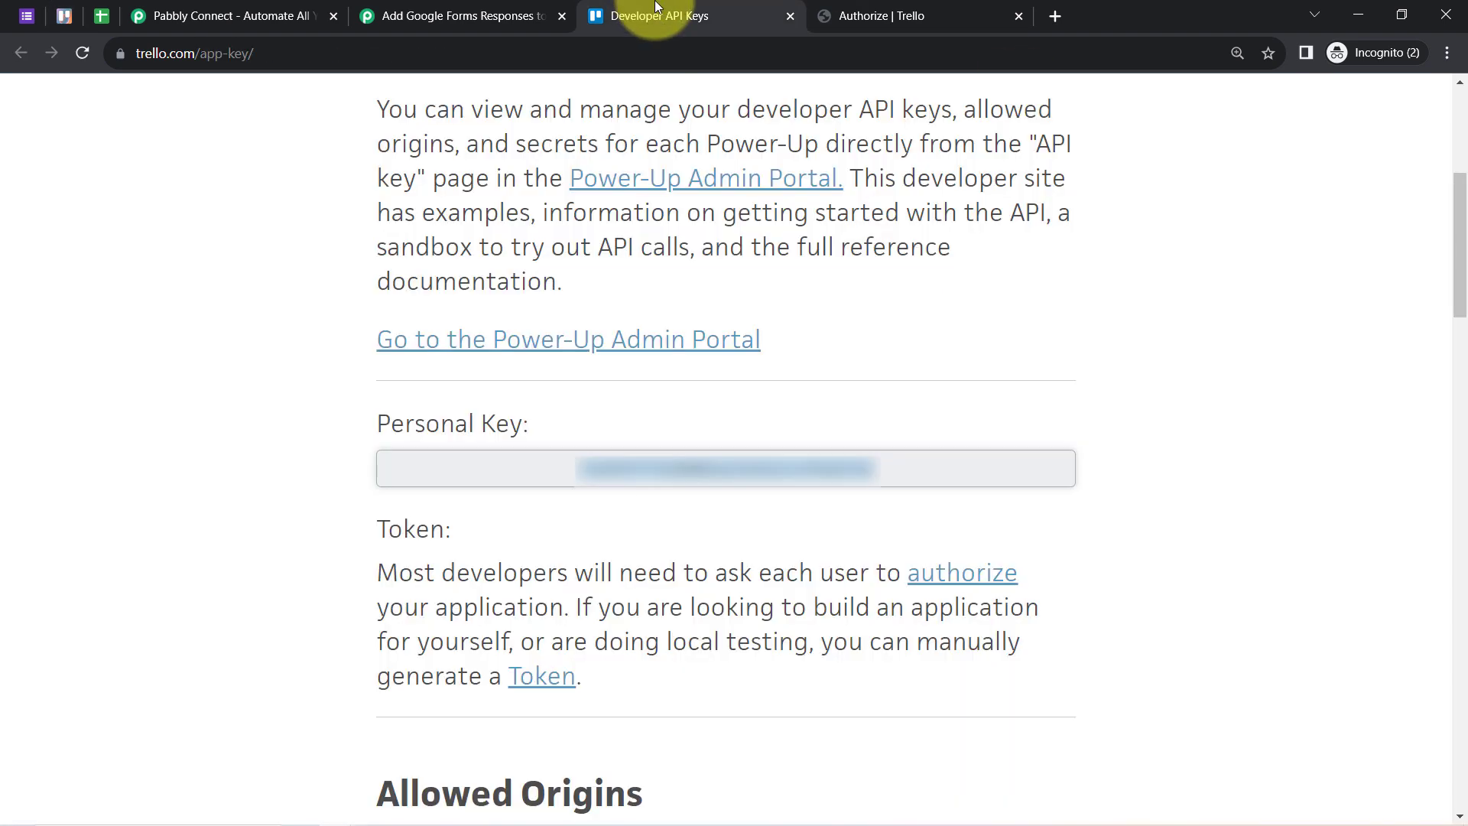
left_click(790, 15)
left_click(791, 16)
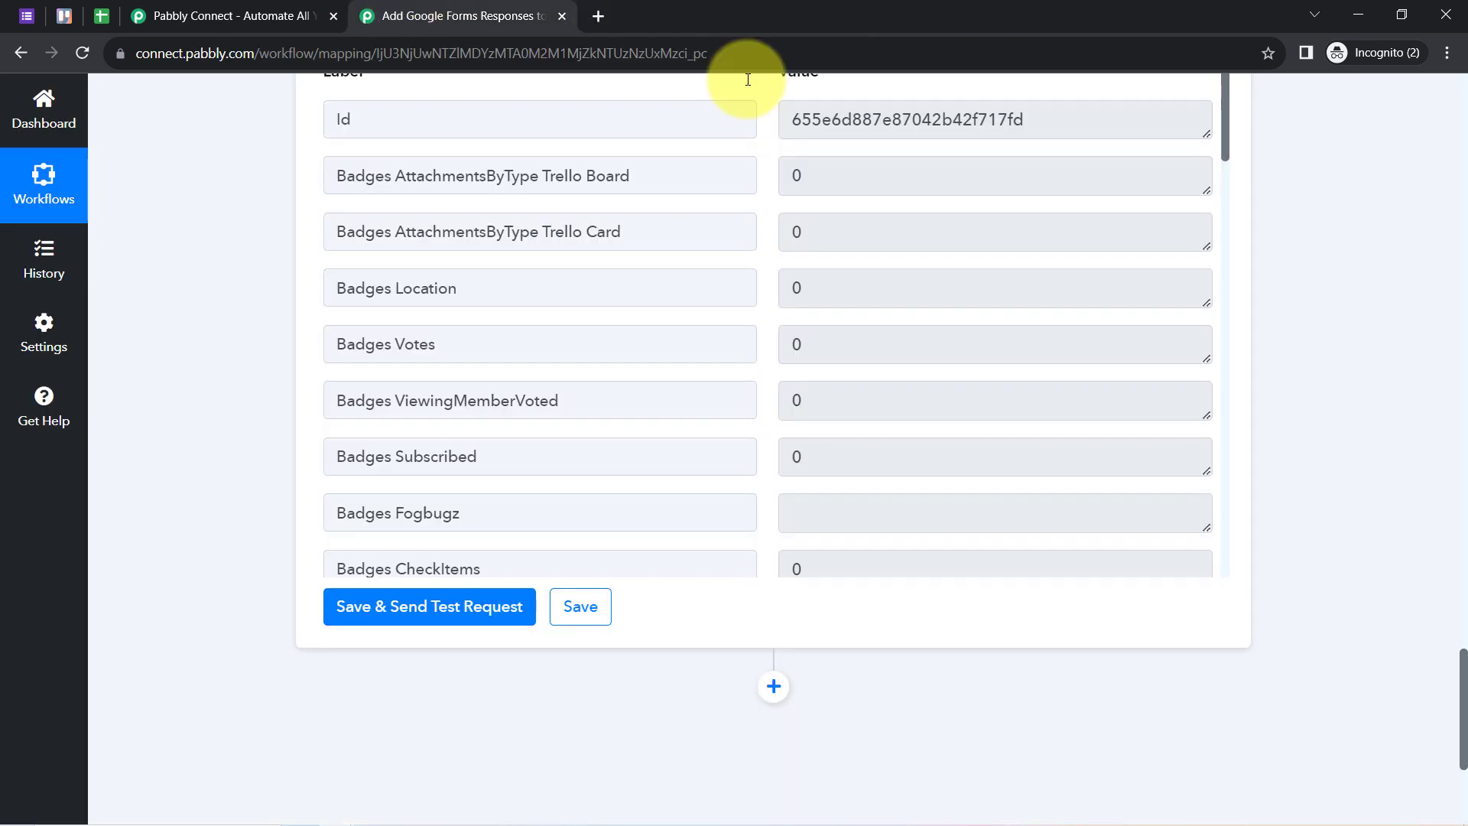
- Collapse the Google Forms trigger and the Trello action to show the compact workflow overview
left_click_drag(1464, 665, 1464, 90)
left_click(491, 384)
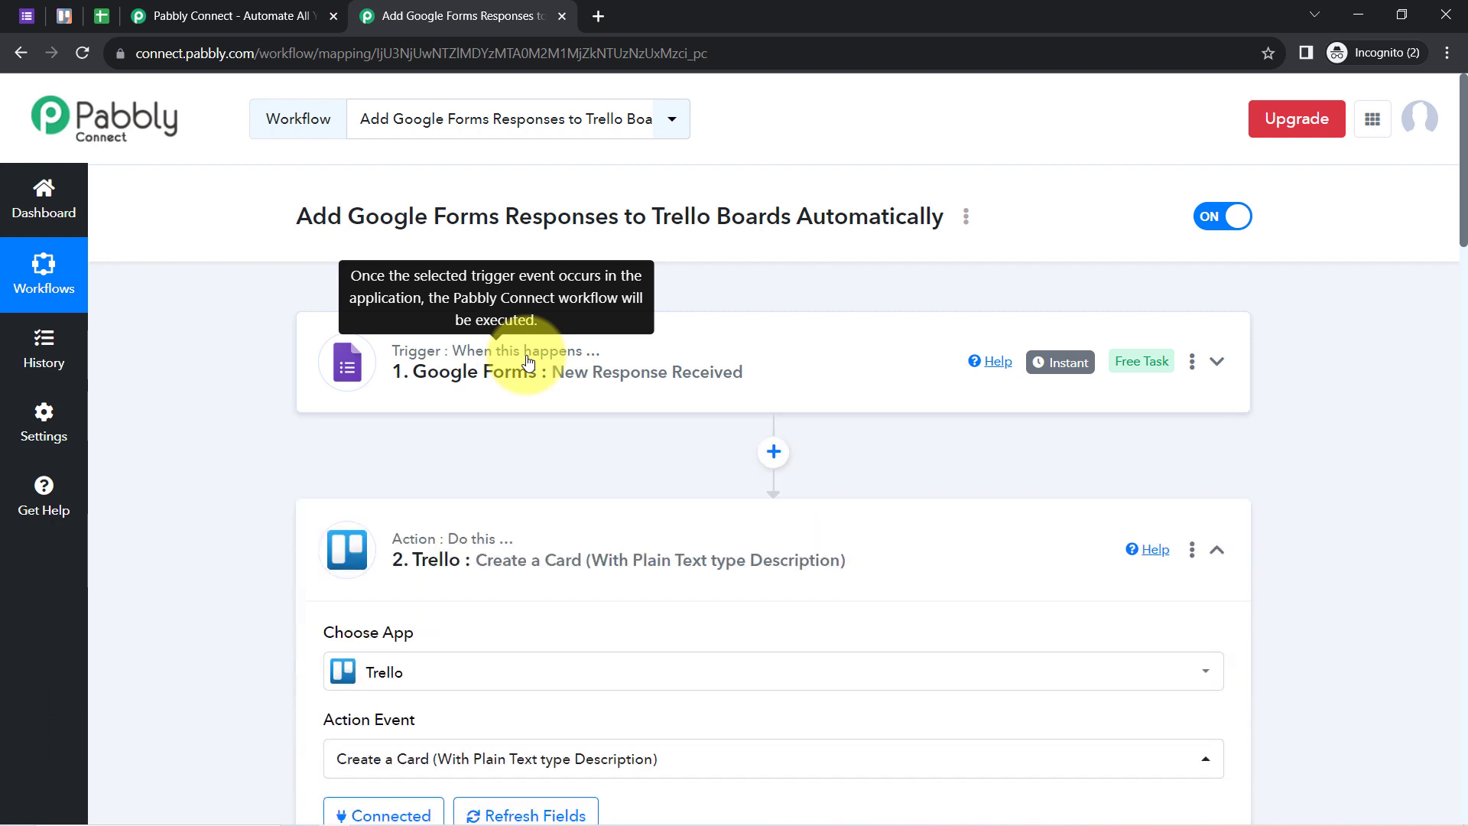
left_click(498, 533)
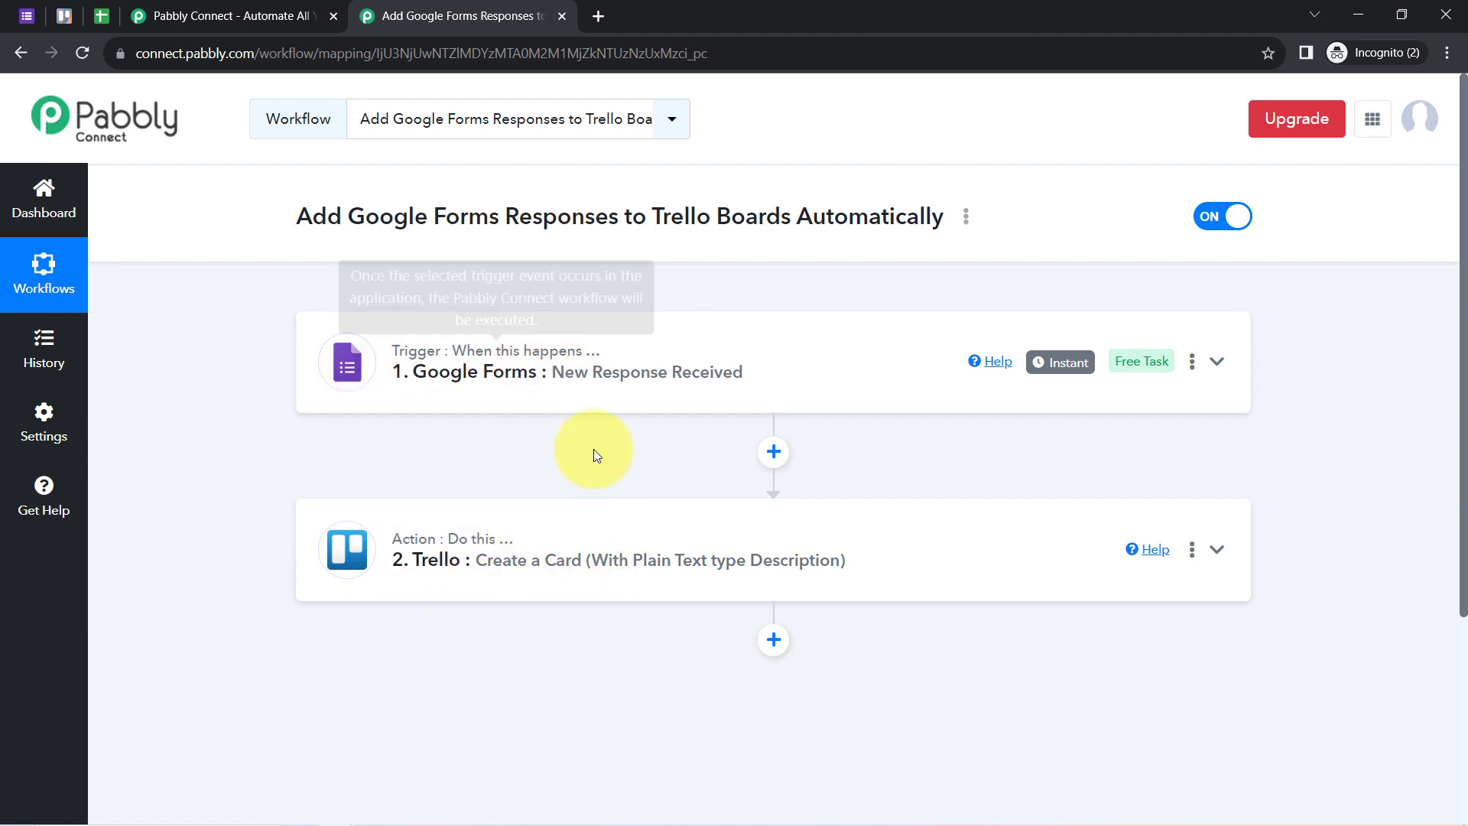
- Copy the workflow's share link and close the sharing dialog
left_click(965, 219)
left_click(822, 325)
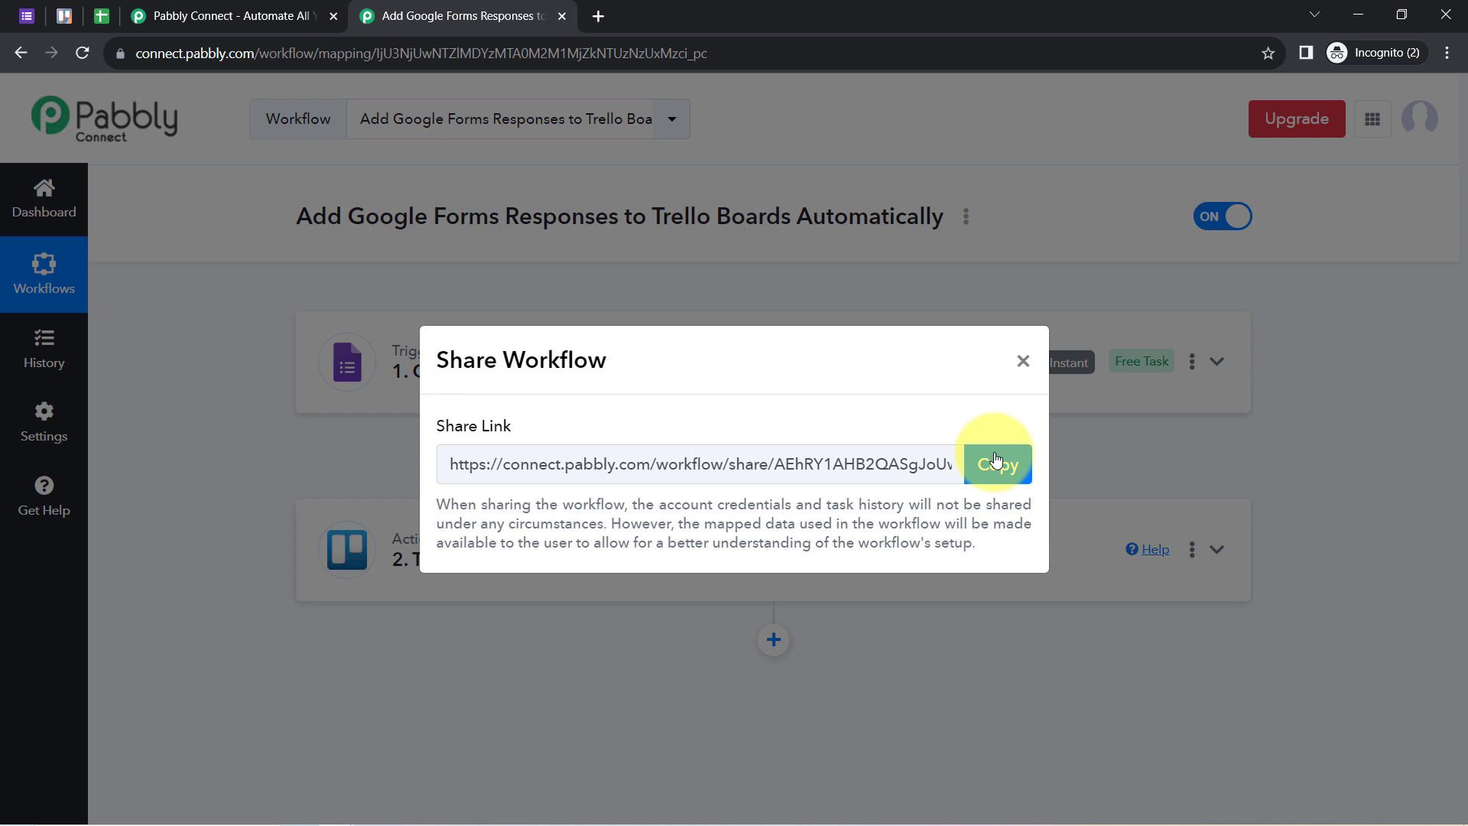
left_click(995, 462)
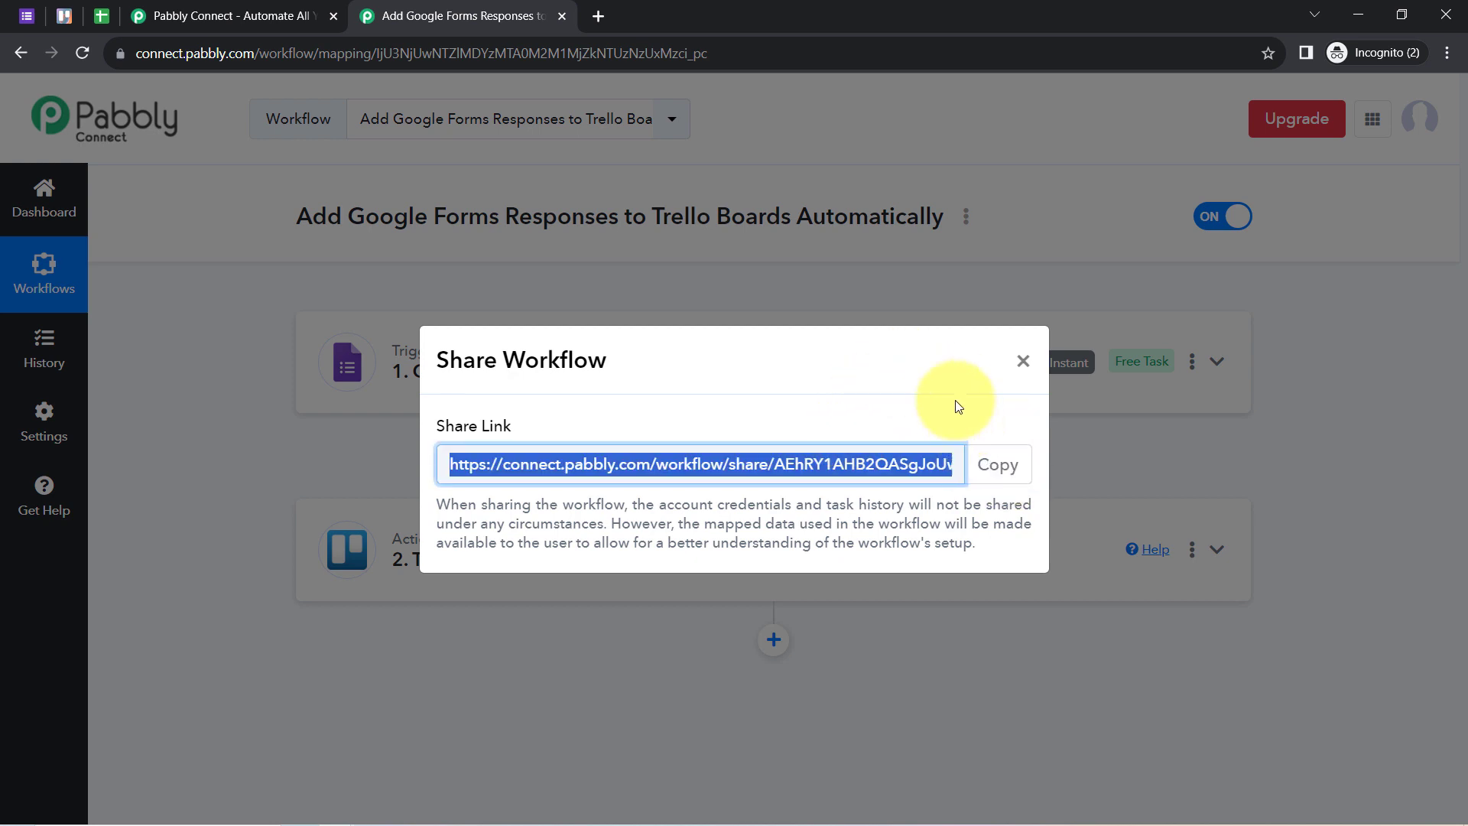
left_click(1025, 361)
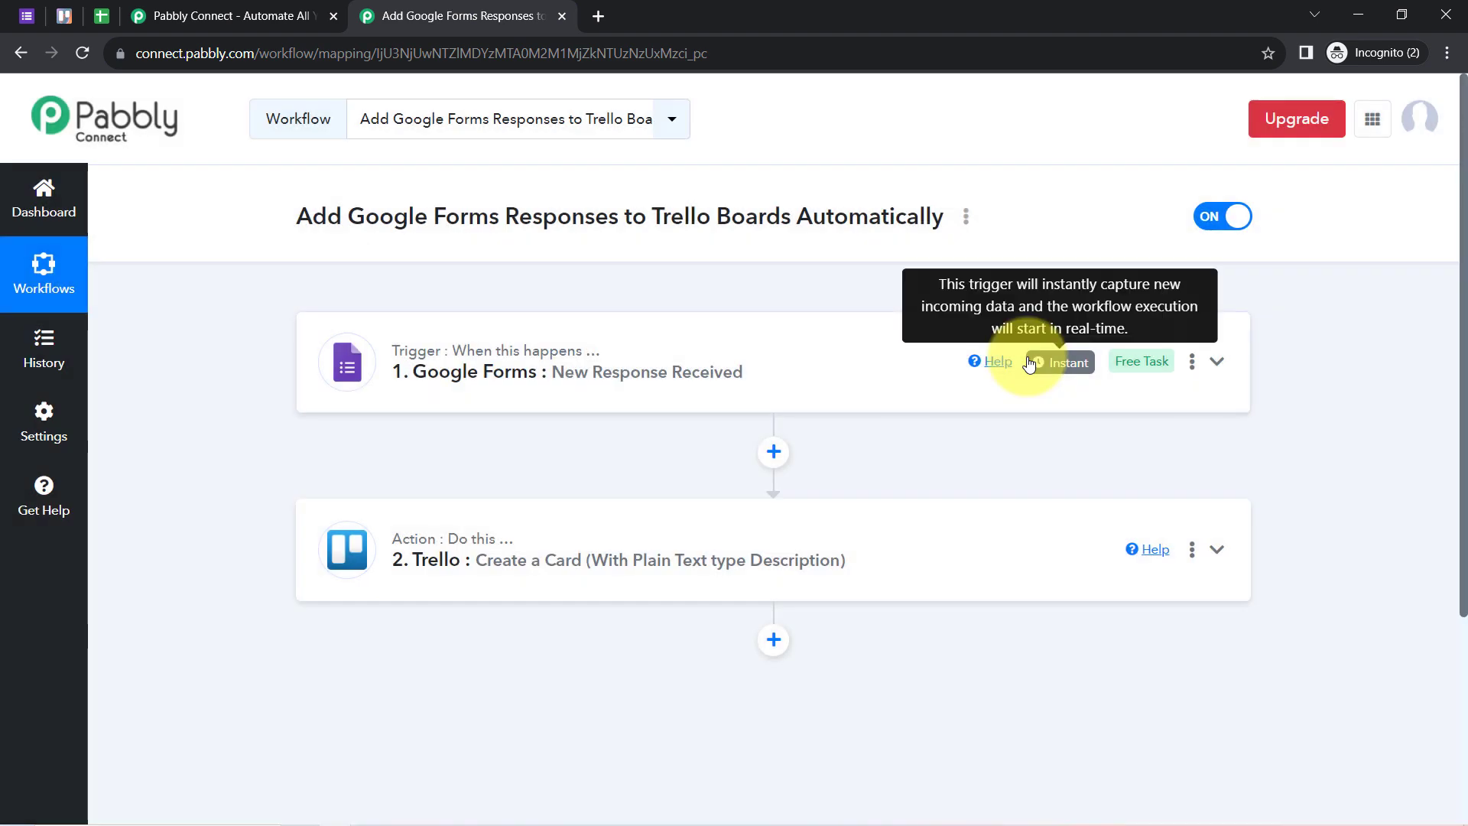